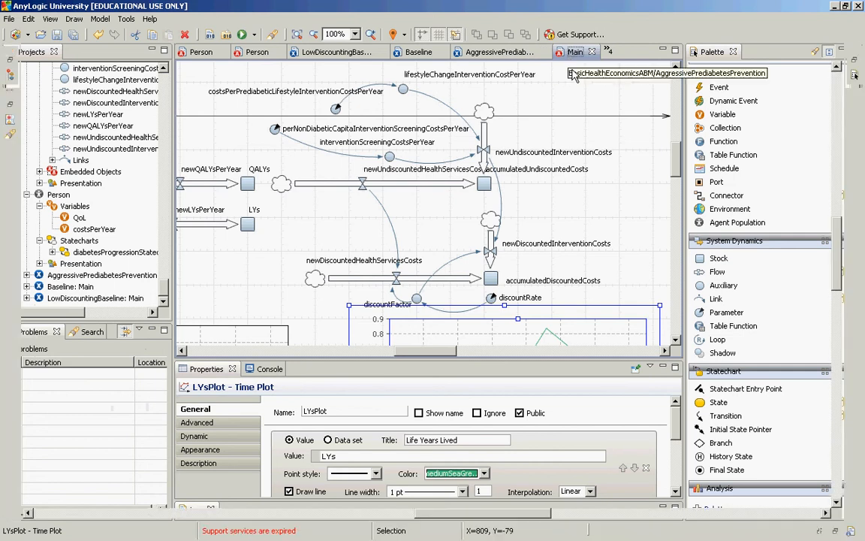
Step: View Main's cost, QALY and life-year stocks and time plots in the maximized editor, then restore the normal layout
double_click(570, 60)
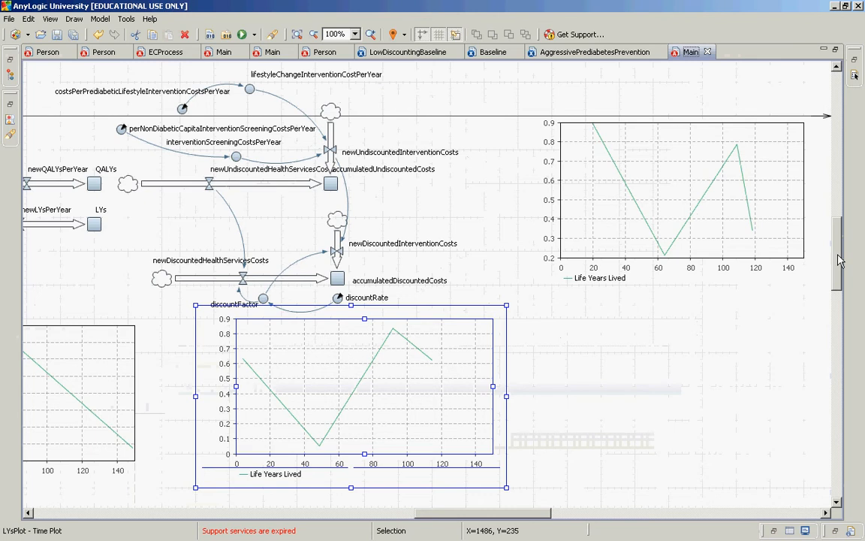
scroll(840, 259, "up", 3)
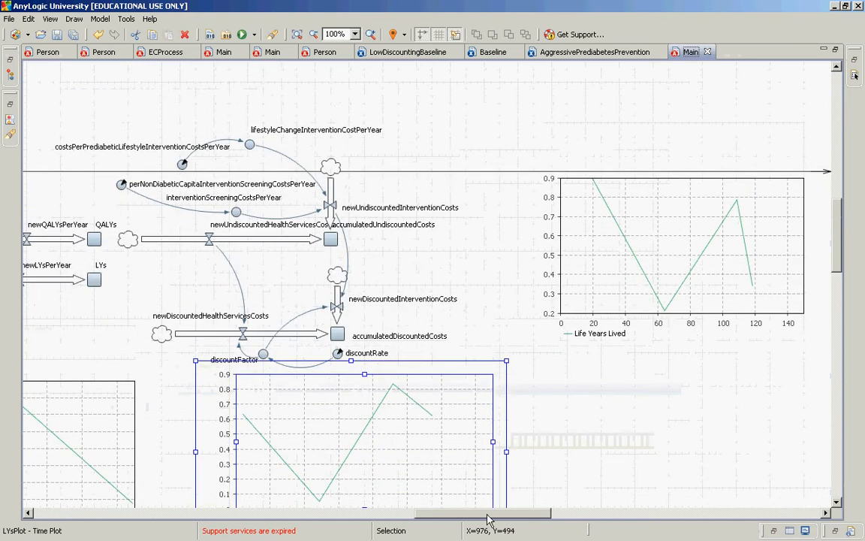
left_click_drag(493, 513, 404, 530)
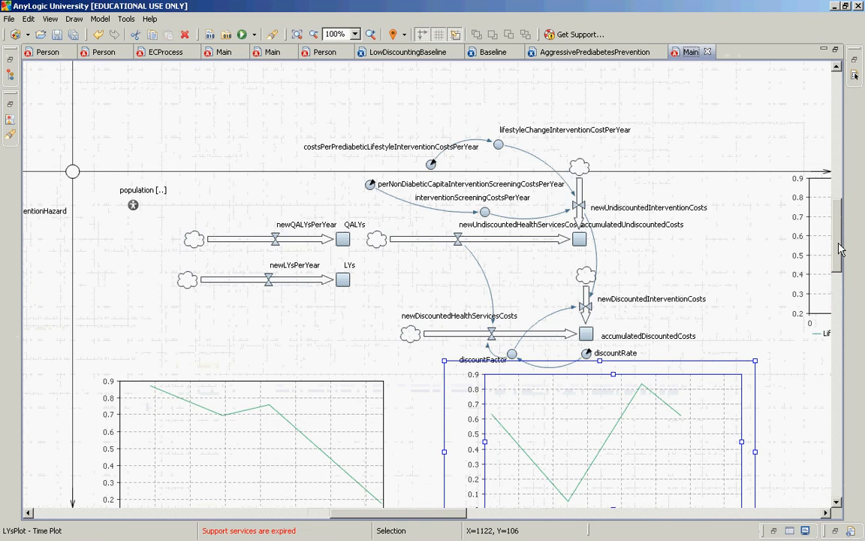
left_click_drag(842, 249, 841, 300)
double_click(679, 53)
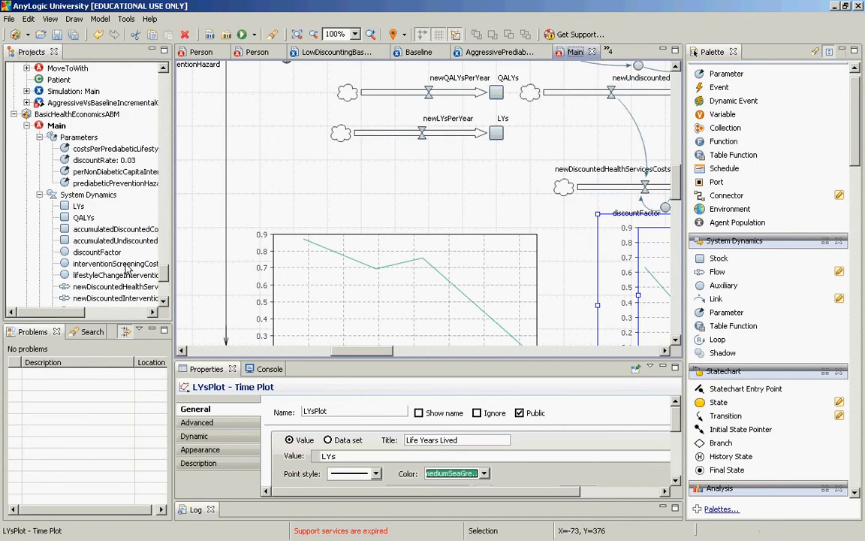
Step: Open the Person class of BasicHealthEconomicsABM and examine its diabetesProgressionStatechart and the QoL and costsPerYear variables
left_click_drag(165, 277, 164, 298)
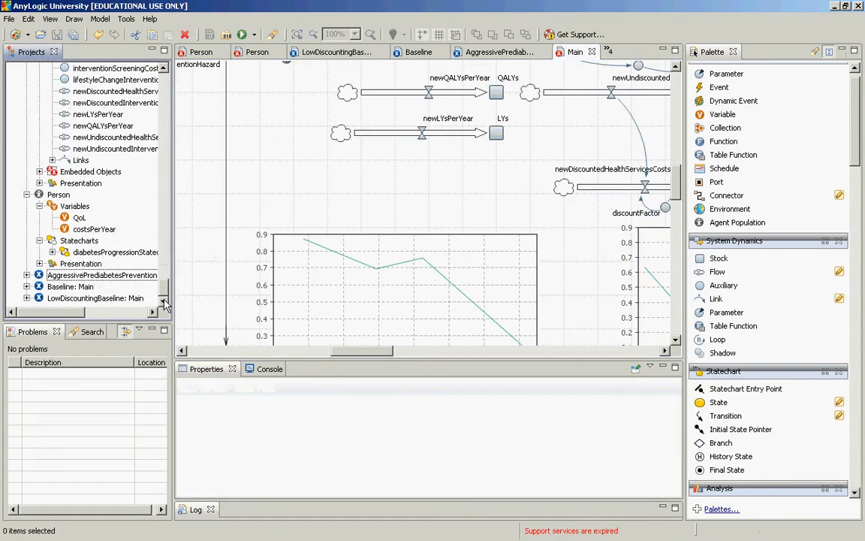
left_click(56, 194)
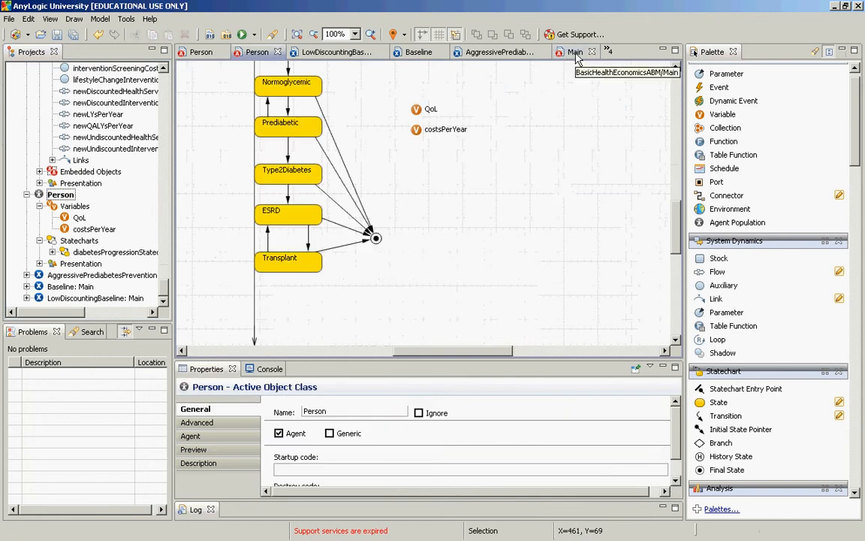
scroll(680, 77, "up", 3)
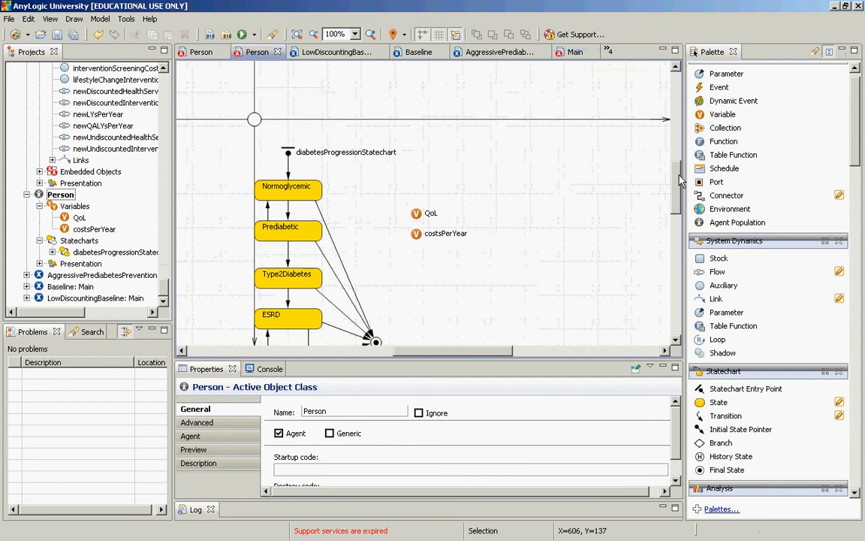
left_click_drag(679, 180, 678, 194)
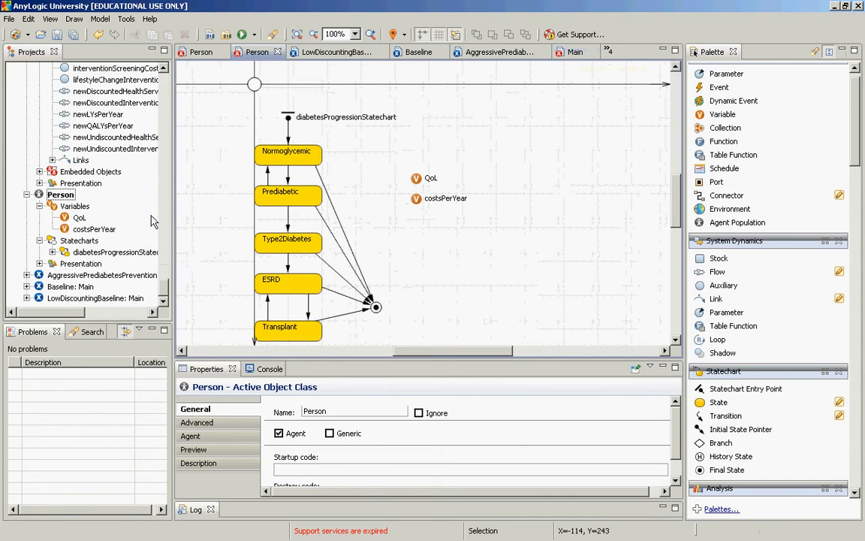
Step: Reopen BasicHealthEconomicsABM's Main class, examine its population, stock-and-flow structure and plots in the maximized editor, and restore the layout
scroll(165, 283, "up", 3)
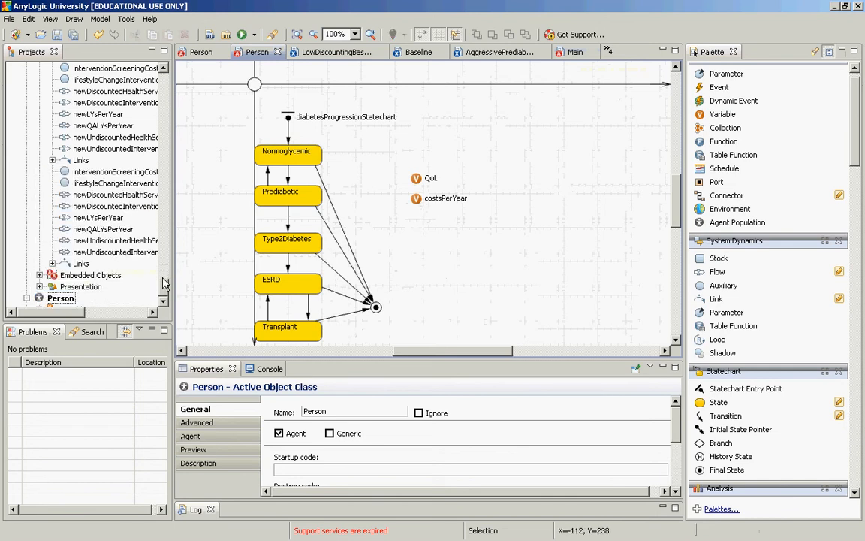
mouse_move(164, 279)
left_mouse_down()
mouse_move(166, 268)
mouse_move(170, 273)
left_mouse_up()
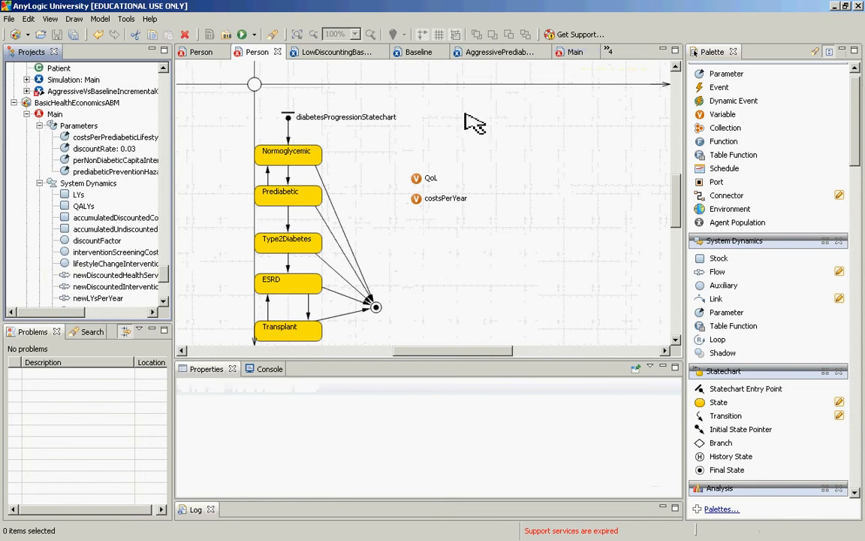
double_click(56, 114)
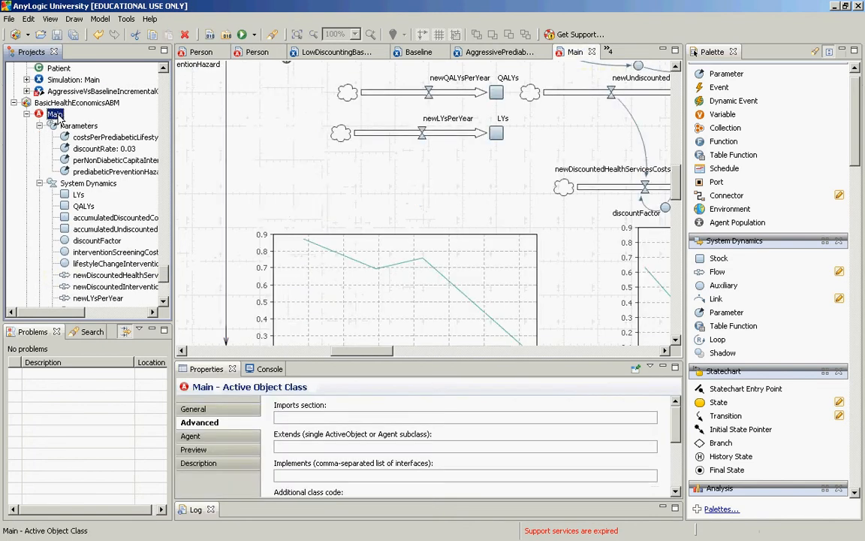
double_click(576, 52)
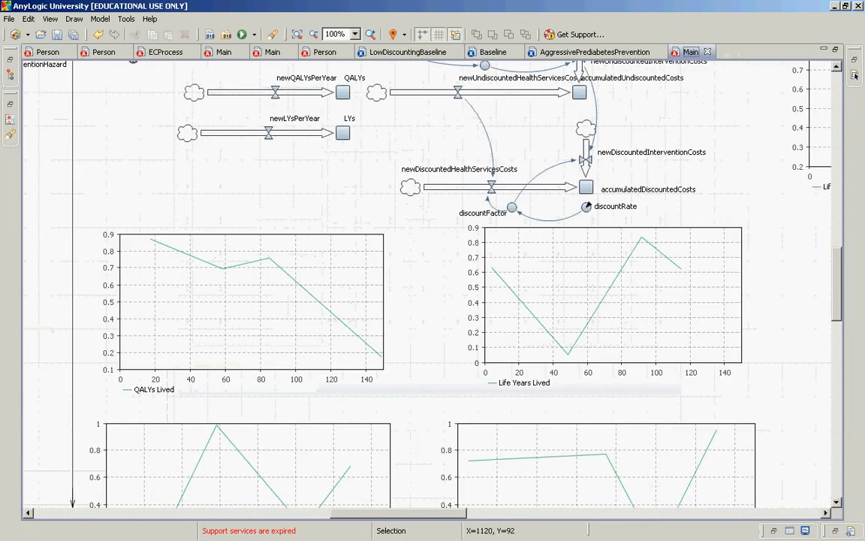
left_click(836, 169)
scroll(474, 210, "down", 1)
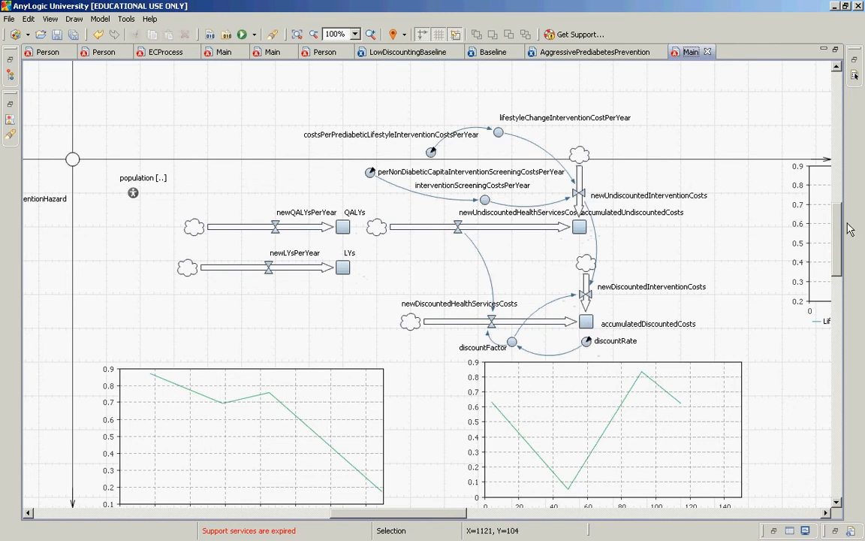
scroll(840, 250, "down", 1)
mouse_move(840, 250)
left_mouse_down()
mouse_move(832, 284)
mouse_move(843, 266)
mouse_move(824, 258)
left_mouse_up()
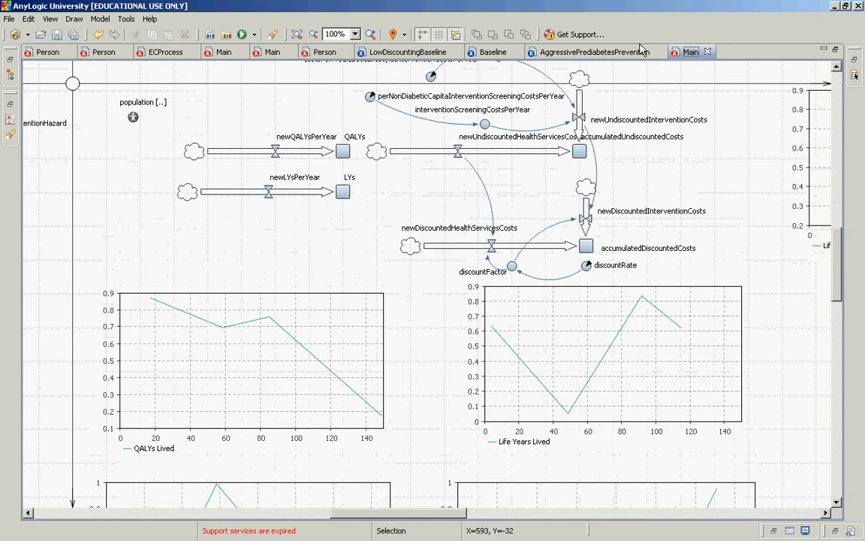
double_click(687, 51)
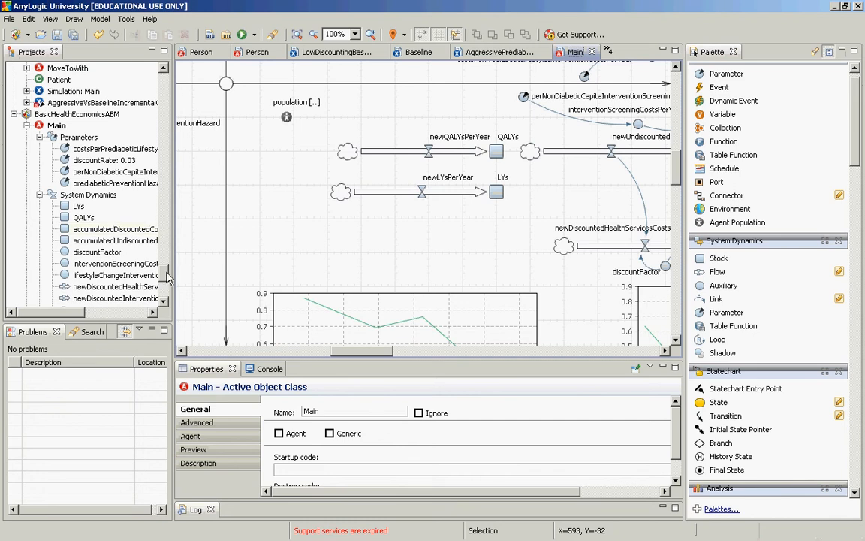
Step: Select the Baseline simulation experiment in the project tree and look through its advanced properties
left_click_drag(166, 273, 166, 306)
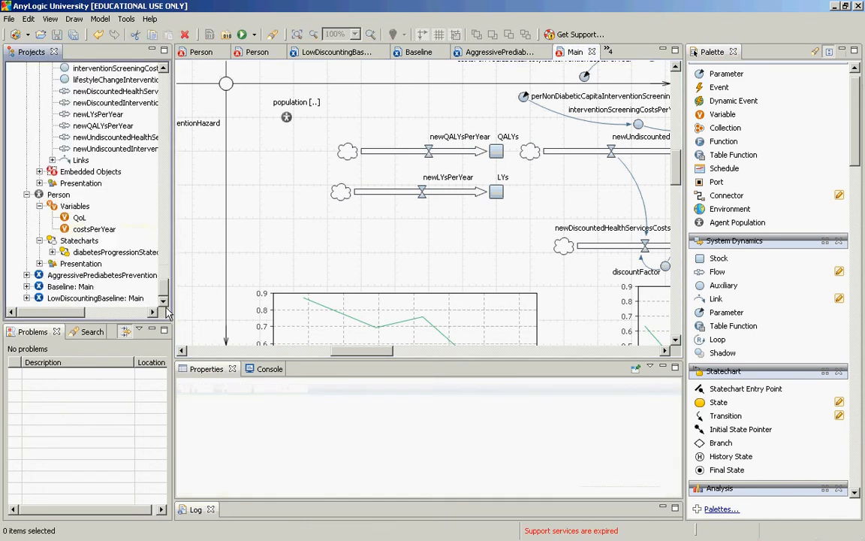
left_click(63, 286)
right_click(64, 287)
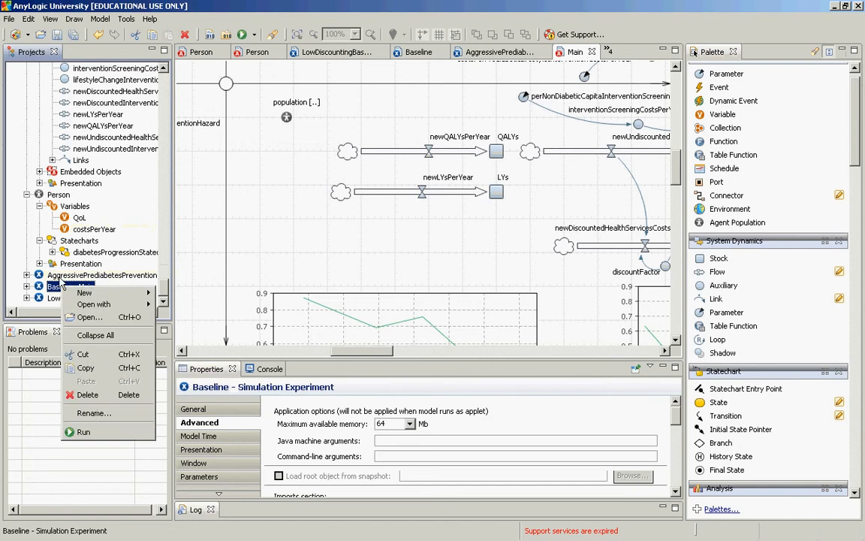
left_click(57, 284)
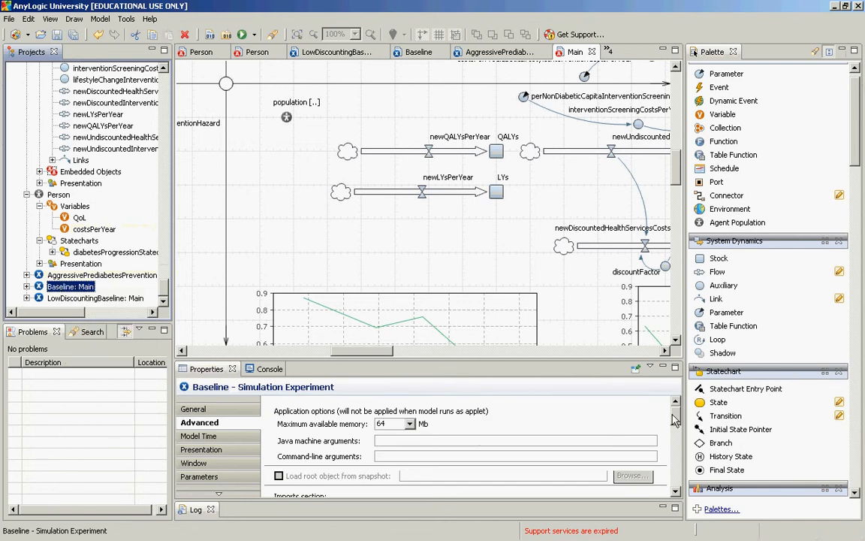
scroll(646, 439, "down", 5)
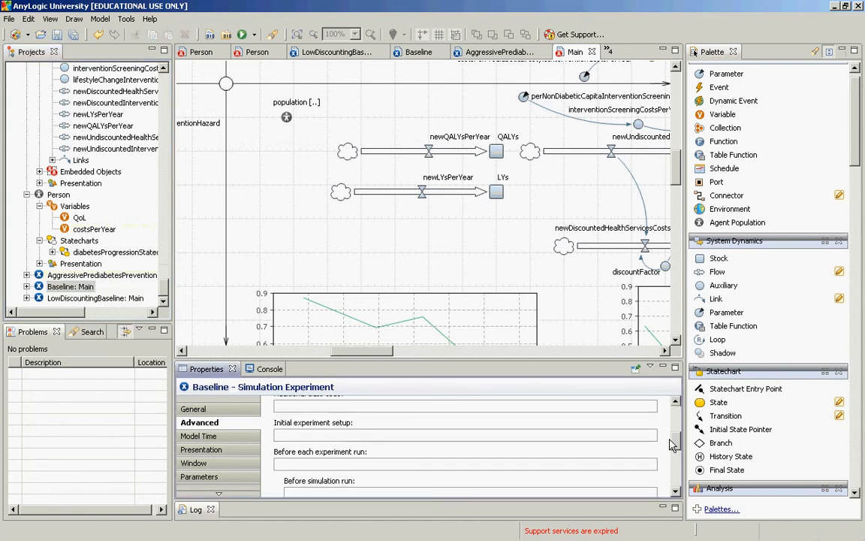
scroll(671, 445, "up", 3)
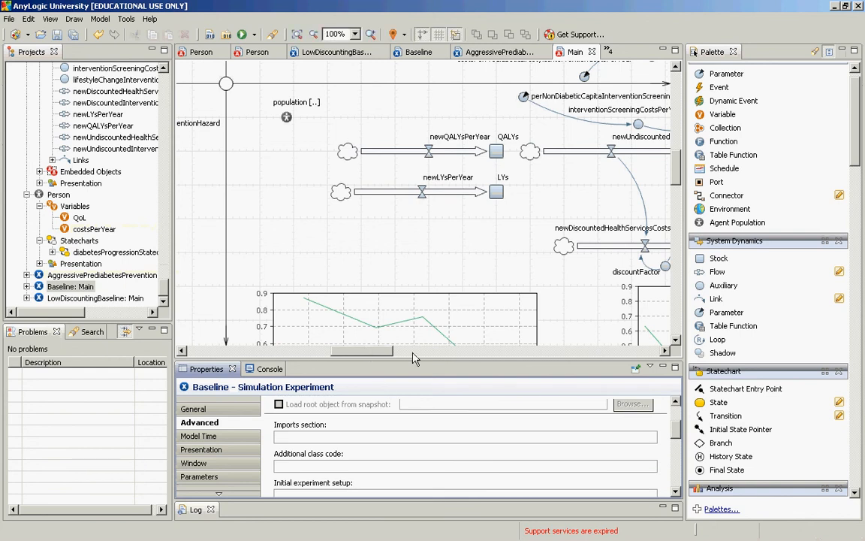
Step: Examine the accumulated discounted and undiscounted cost stocks with their intervention cost flows in the Main diagram
left_click(413, 351)
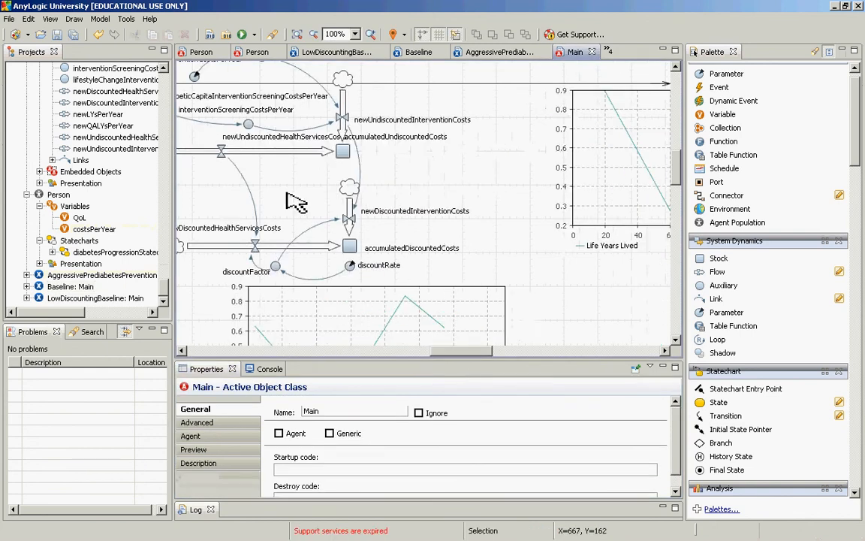
left_click_drag(458, 352, 445, 358)
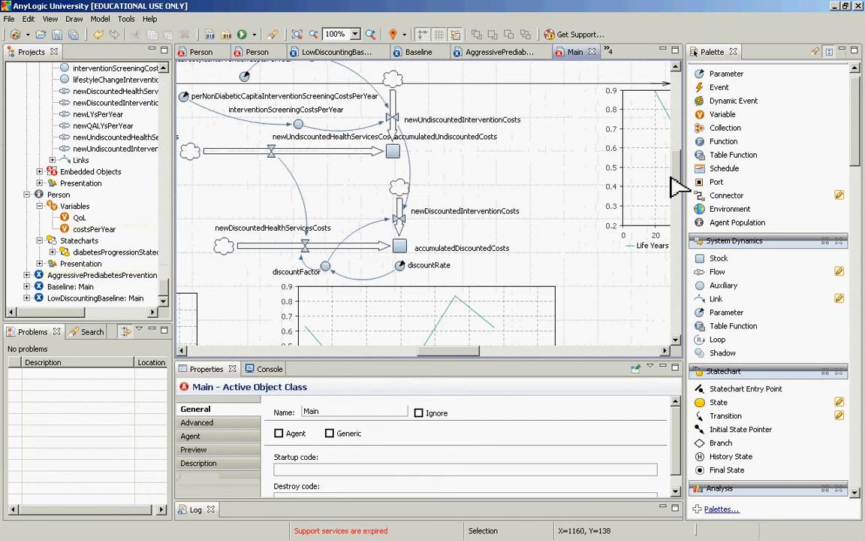
scroll(670, 180, "up", 1)
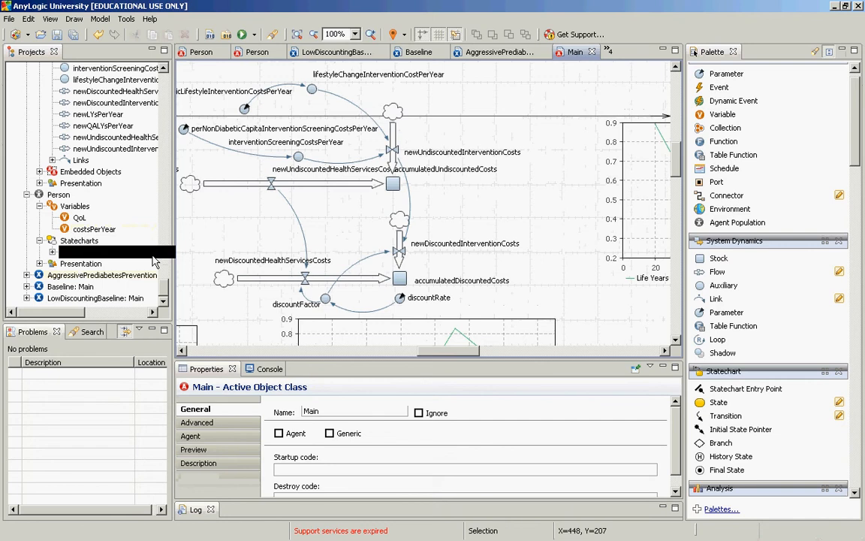
Step: Open the Person class from the BasicHealthEconomicsABM project to review its diabetes progression states and transitions
left_click(166, 284)
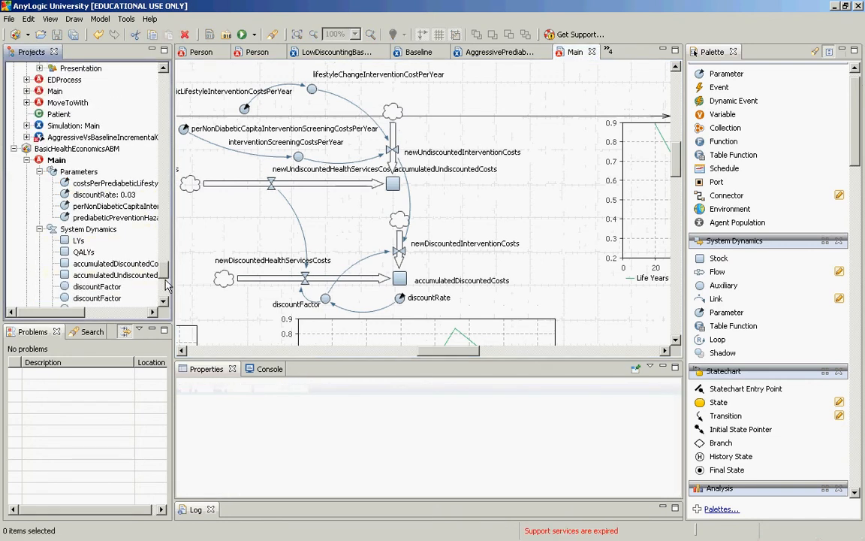
left_click(166, 284)
left_click(58, 195)
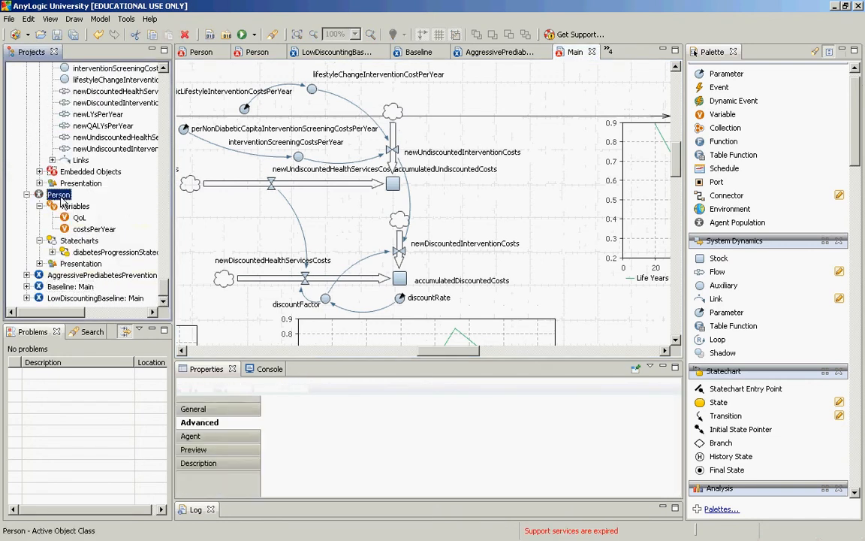
double_click(60, 196)
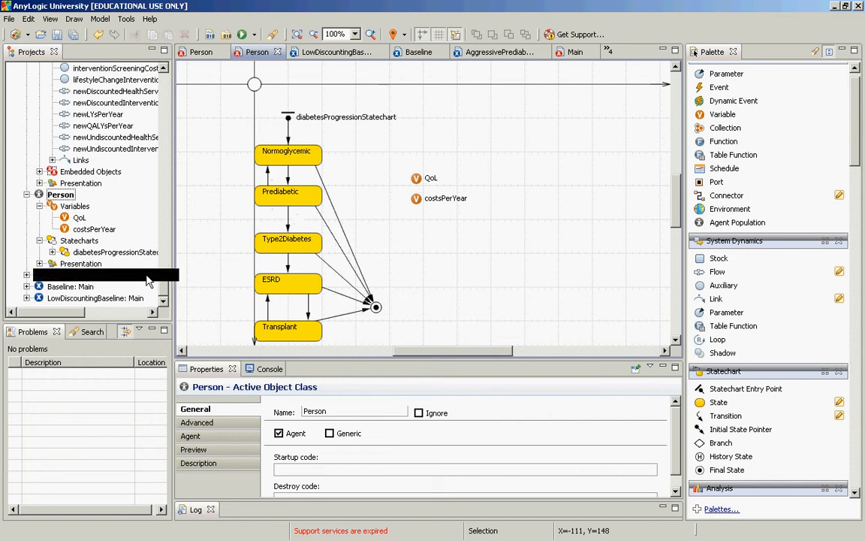
Step: Open the Baseline experiment's setup page and look through its advanced properties
double_click(83, 287)
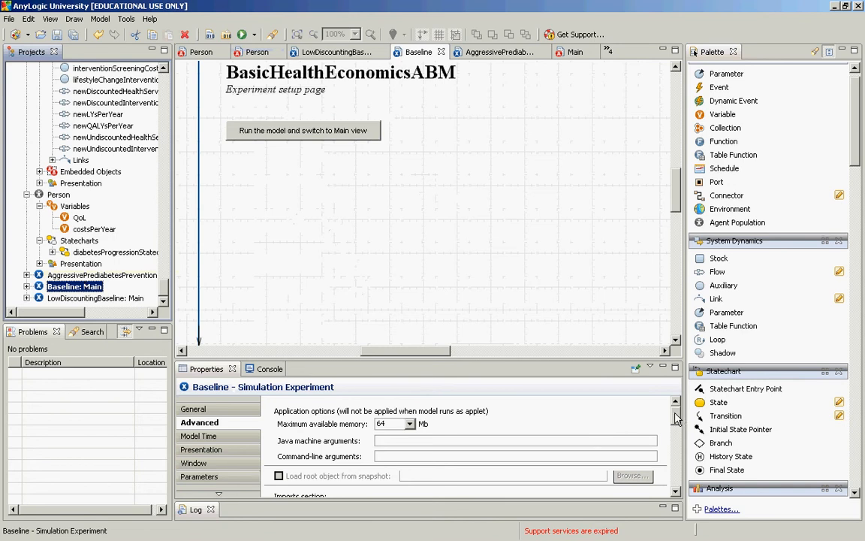
left_click_drag(676, 418, 655, 425)
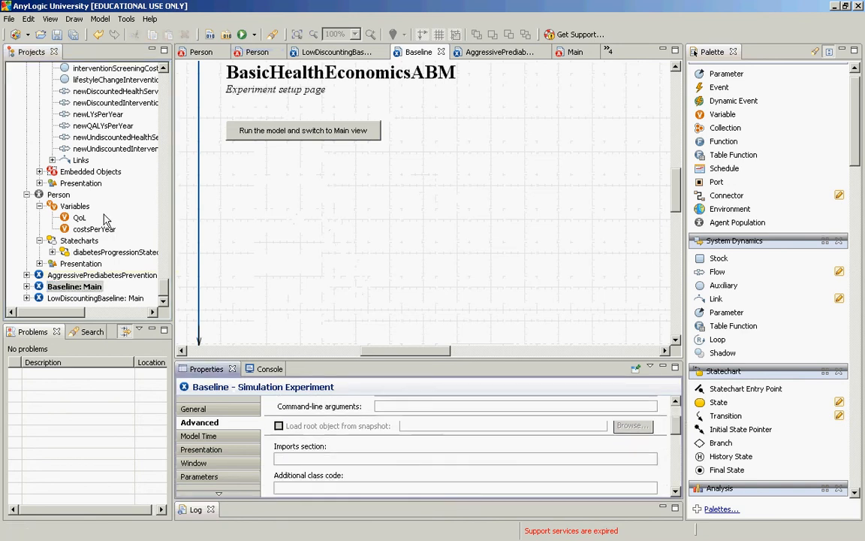
Step: Return to BasicHealthEconomicsABM's Main class and view the discountRate, discountFactor and cost accumulation structure
left_click_drag(167, 286, 165, 278)
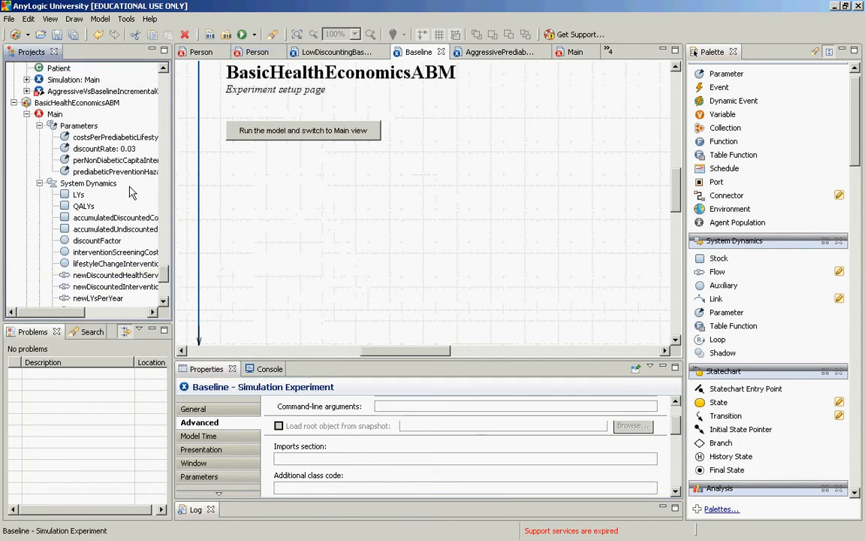
double_click(54, 114)
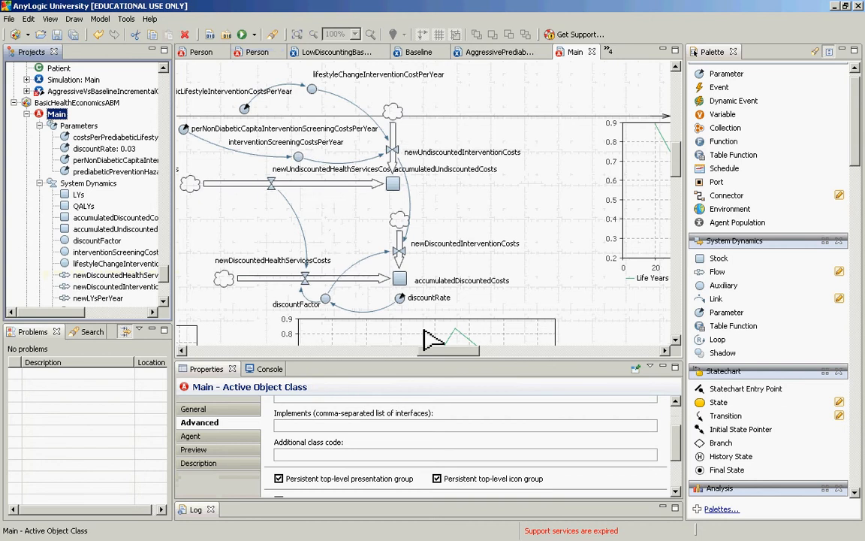
left_click_drag(444, 350, 429, 351)
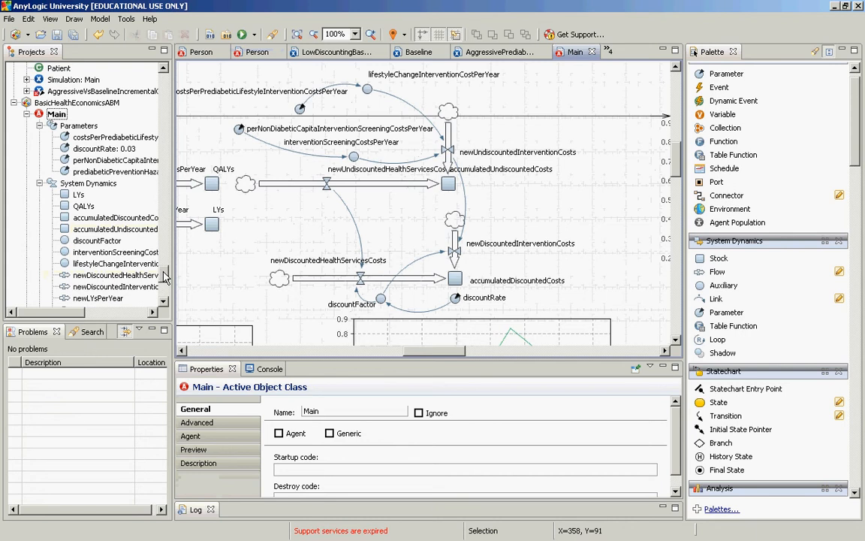
Step: Select the Baseline experiment again and review its imports, additional class code and initial experiment setup fields
left_click_drag(166, 278, 167, 298)
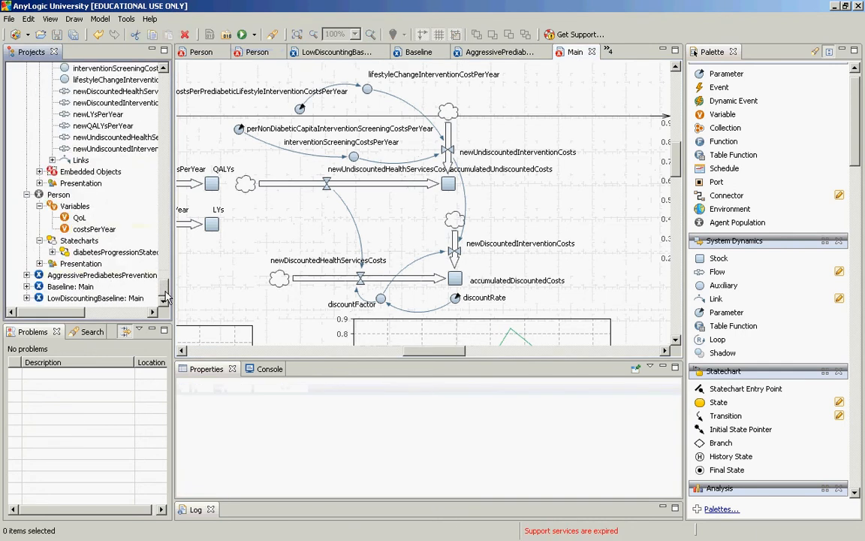
left_click(75, 286)
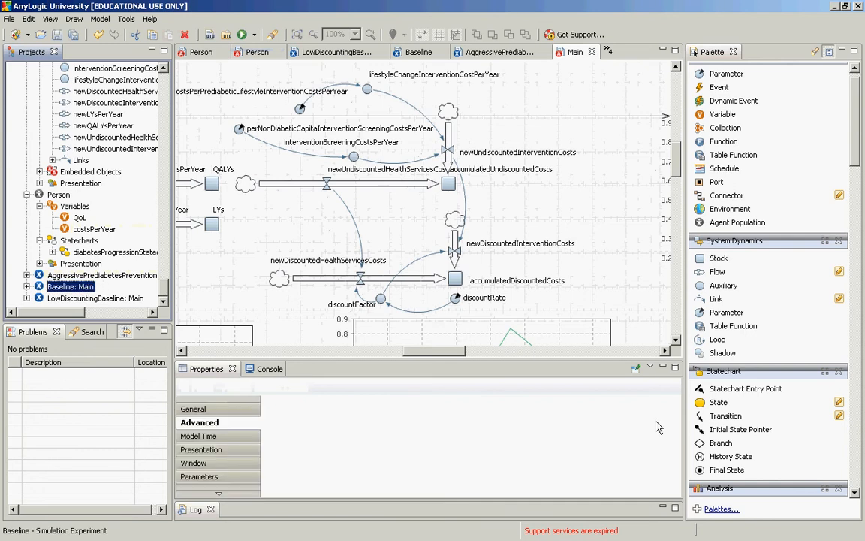
scroll(676, 440, "down", 5)
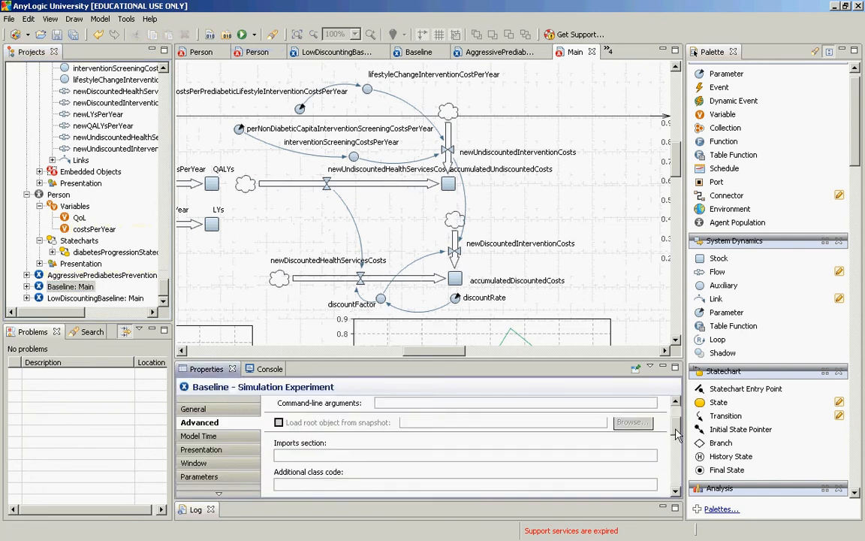
scroll(676, 439, "up", 1)
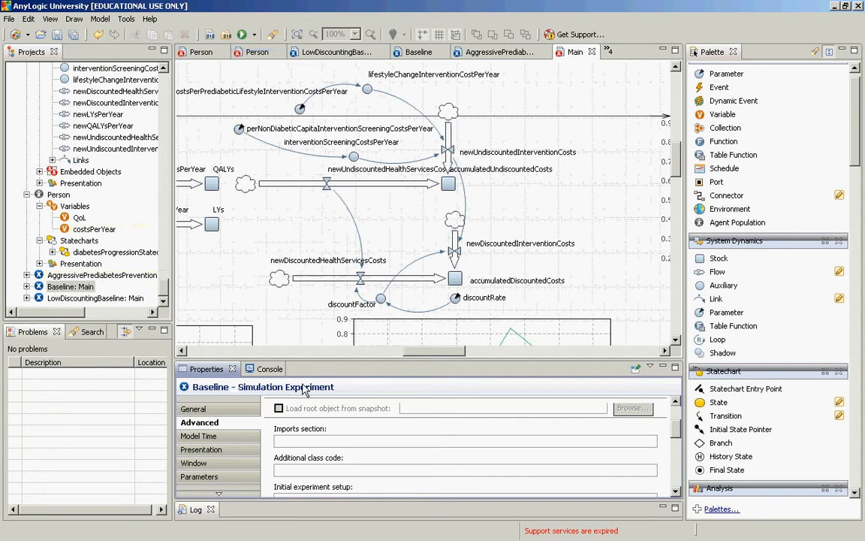
Step: Show the Baseline experiment's general properties and review its parameter values, focusing on prediabeticPreventionHazard
left_click(255, 410)
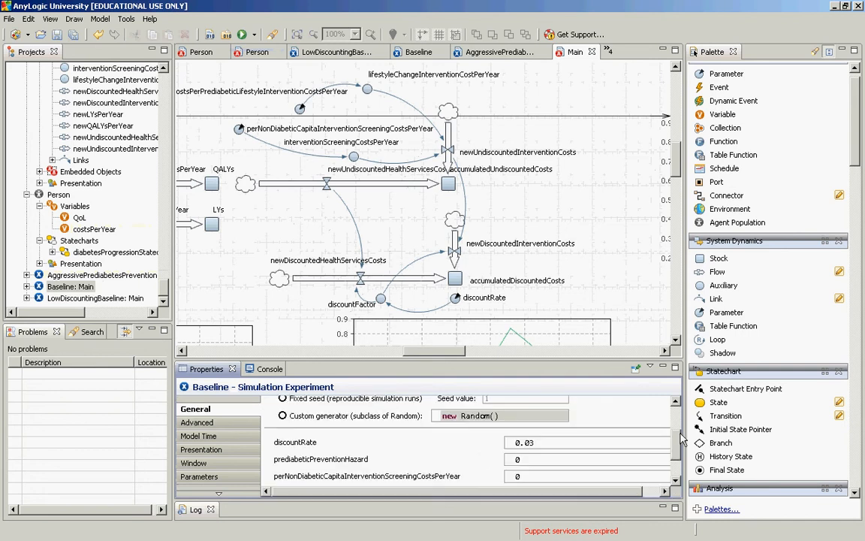
left_click_drag(681, 445, 677, 454)
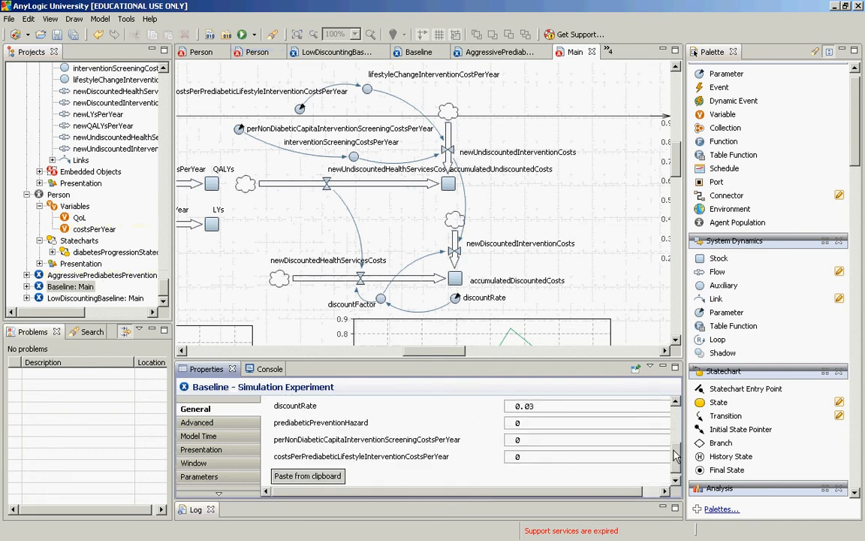
left_click(533, 424)
double_click(538, 425)
left_click(534, 425)
double_click(517, 423)
Step: Open the AggressivePrediabetesPrevention experiment and review its prediabeticPreventionHazard, screening cost and prediabetic lifestyle intervention cost parameters
left_click(93, 278)
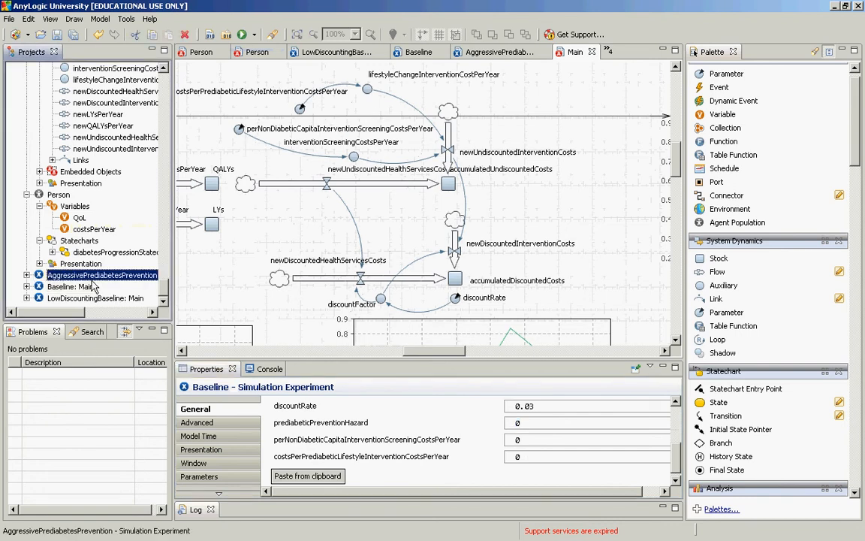
double_click(91, 280)
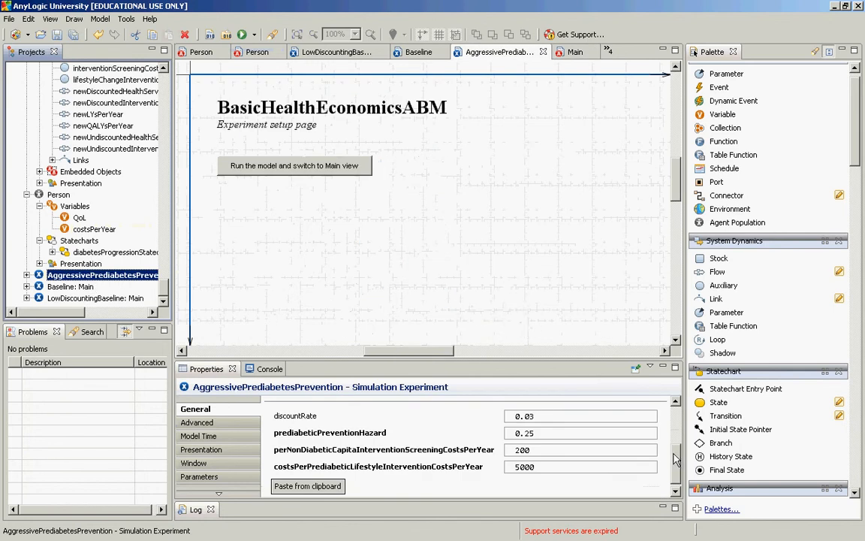
left_click_drag(674, 460, 674, 472)
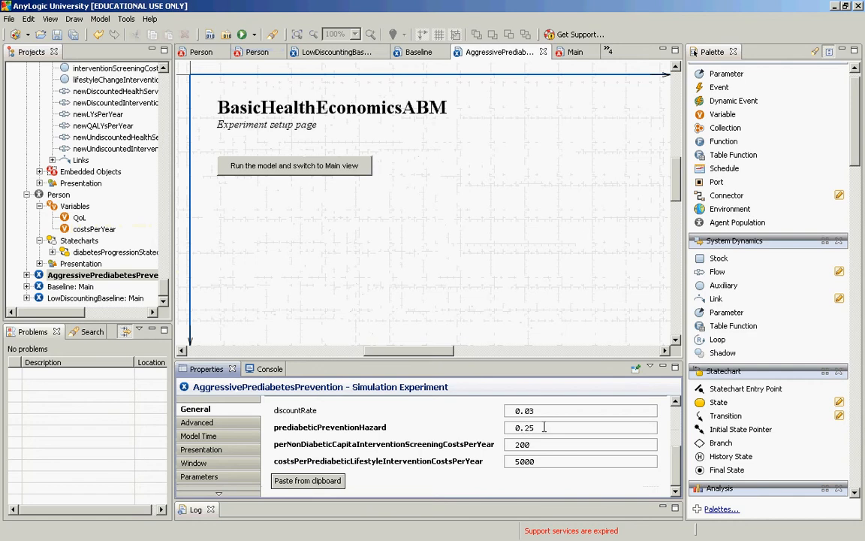
left_click_drag(544, 427, 509, 433)
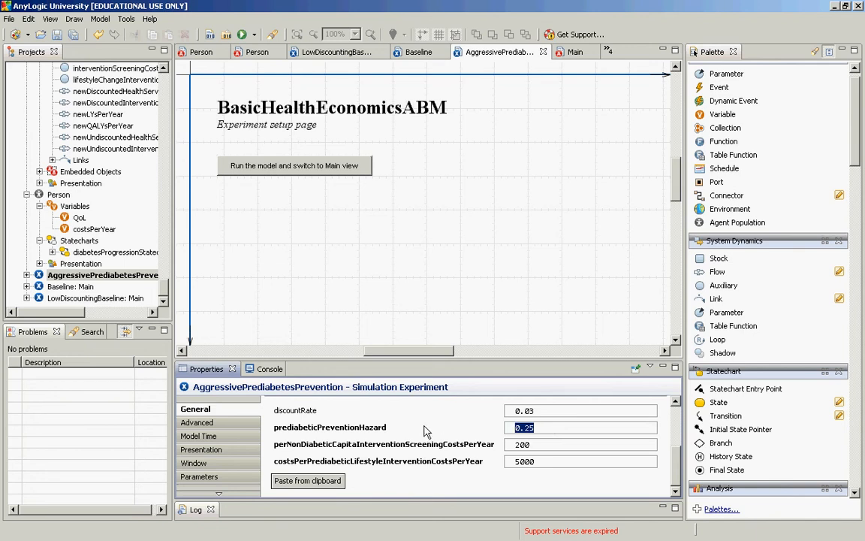
double_click(541, 446)
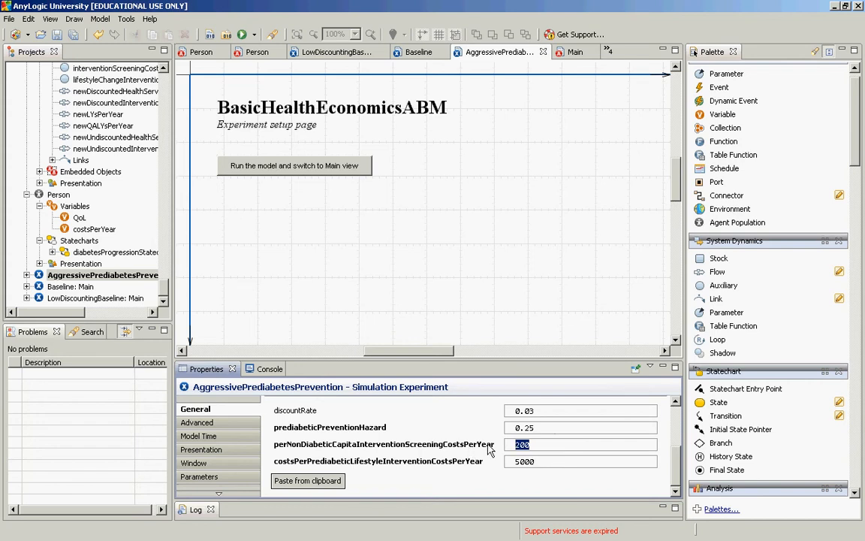
left_click(536, 446)
double_click(536, 446)
key("Tab")
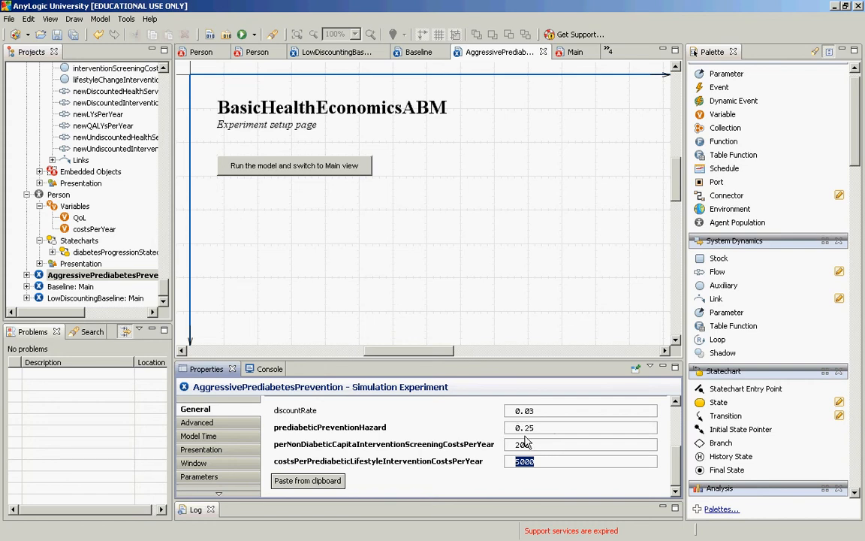
key("shift+Tab")
key("shift+Tab")
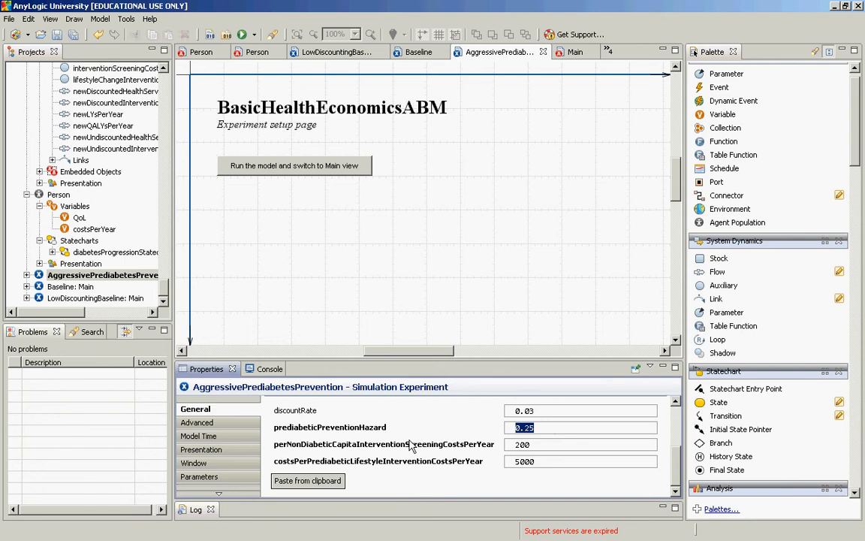
Step: Run the Baseline experiment from its setup page in the Main view, letting the simulation proceed as fast as possible
left_click(70, 288)
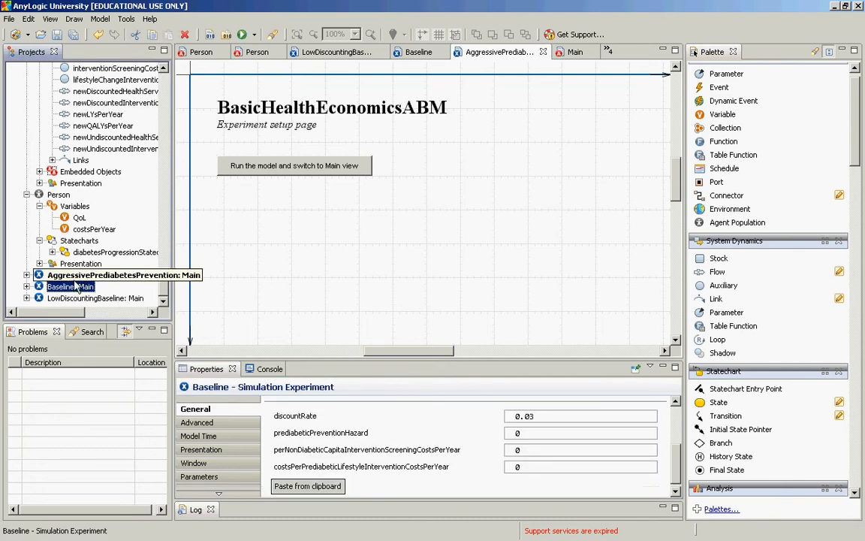
right_click(75, 282)
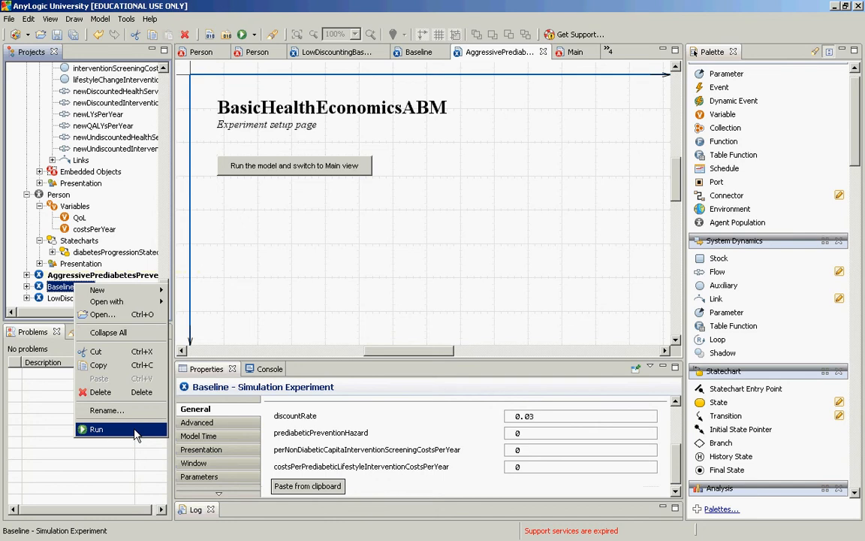
left_click(96, 429)
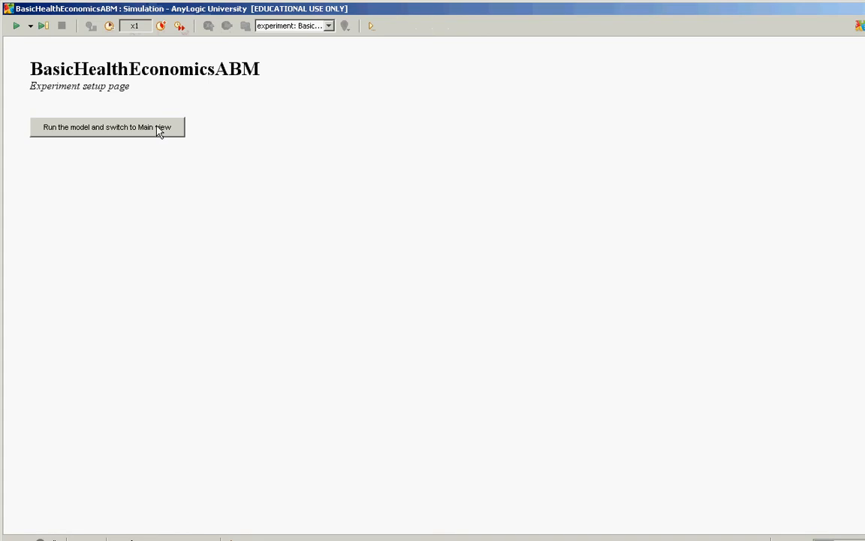
left_click(159, 129)
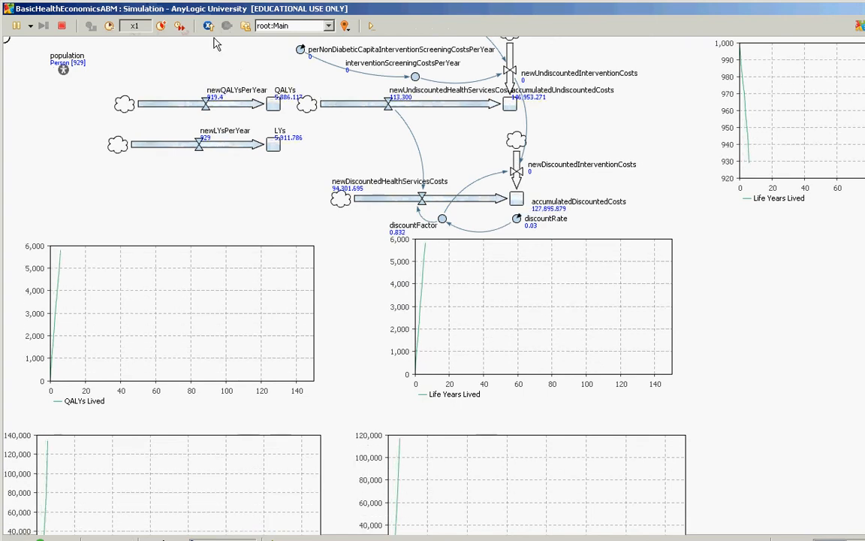
left_click(179, 25)
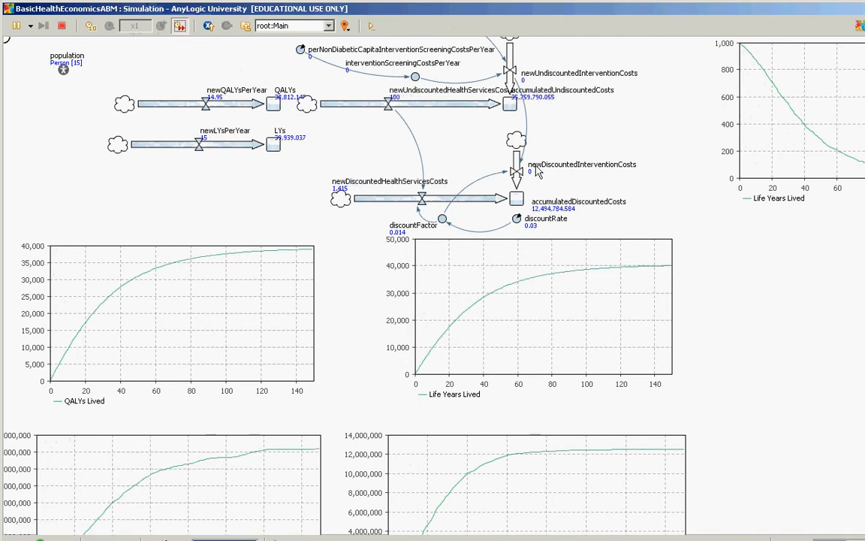
Step: Inspect the diabetes progression statechart of population[0] in the Baseline run and return to the Main view
left_click(294, 25)
left_click(290, 38)
left_click(287, 28)
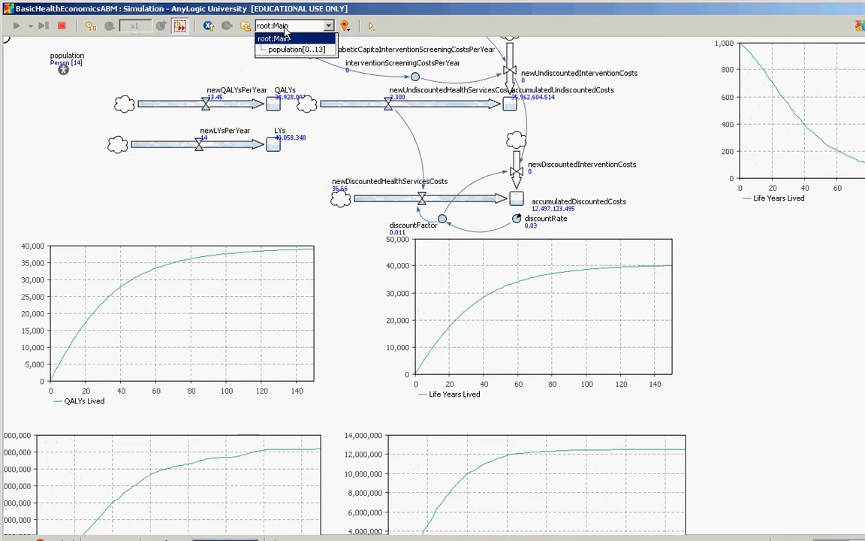
left_click(290, 49)
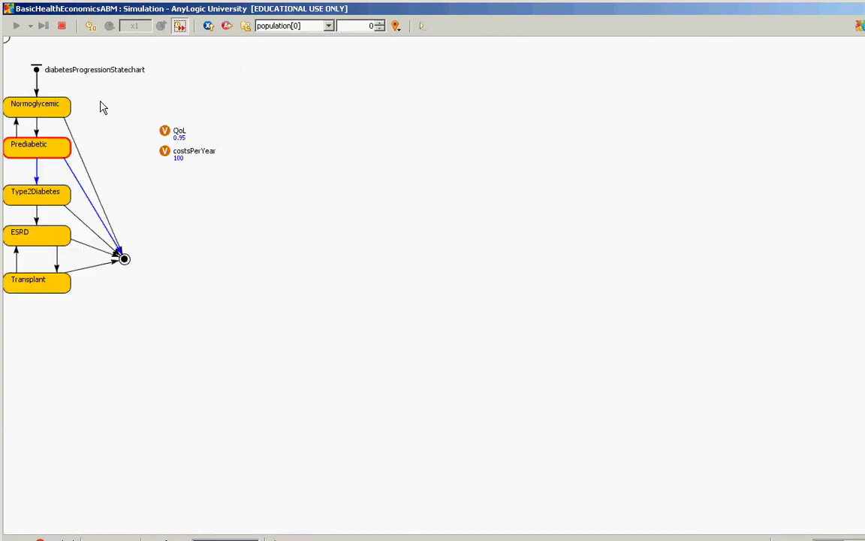
left_click(229, 29)
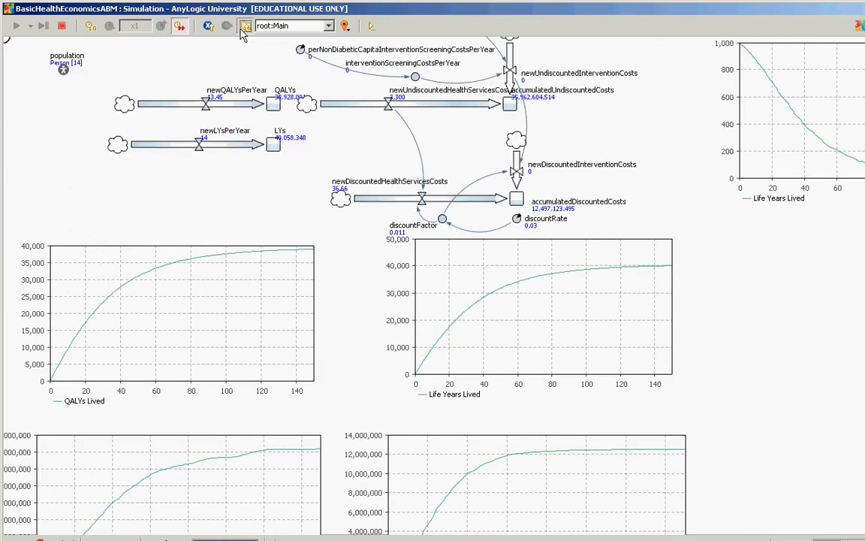
Step: Examine the Baseline run's QALY, life-year and cumulative cost charts, and close the simulation window
left_click(209, 27)
left_click(139, 130)
left_click_drag(426, 420, 457, 361)
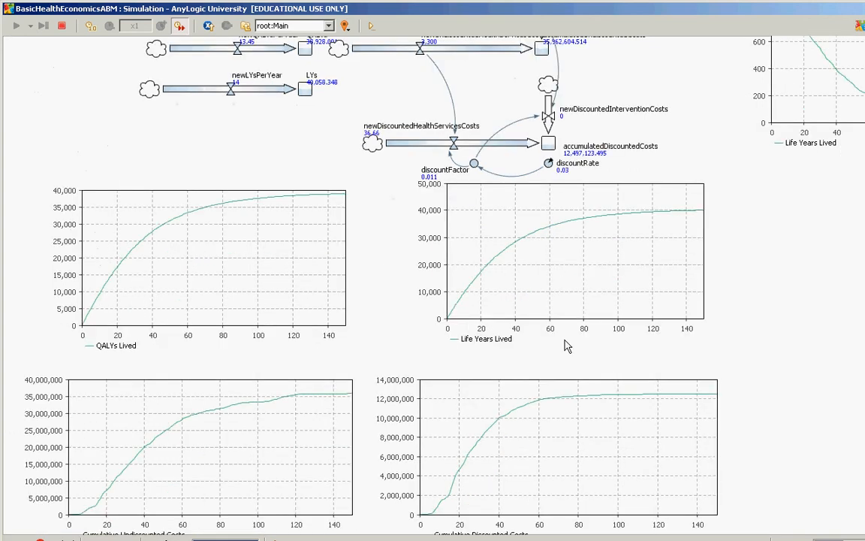
left_click_drag(566, 350, 562, 295)
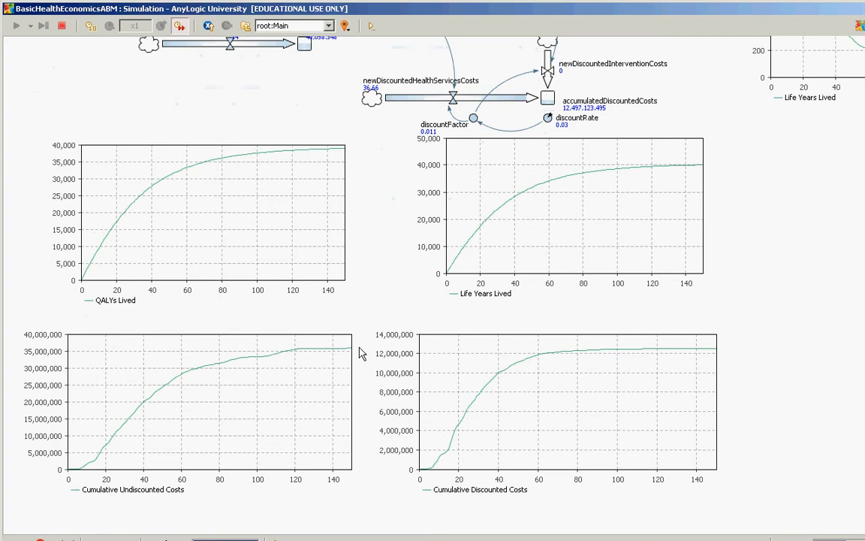
double_click(831, 7)
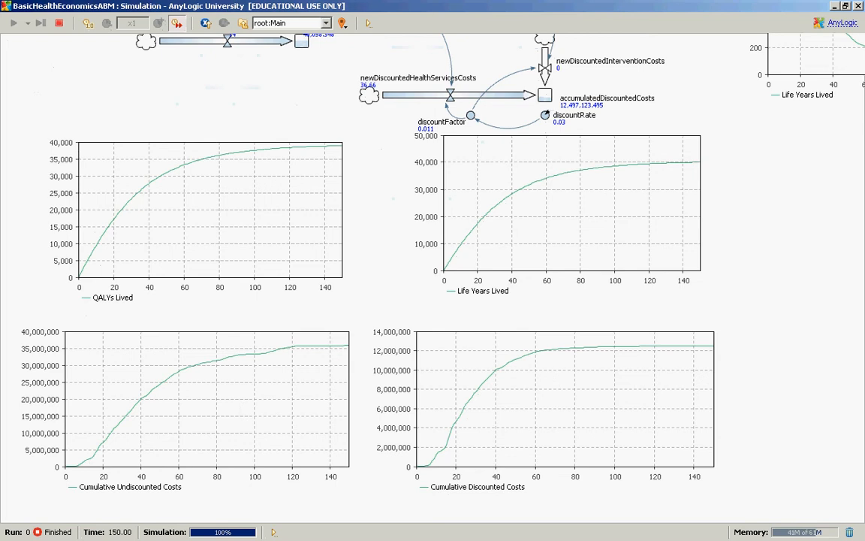
left_click(859, 6)
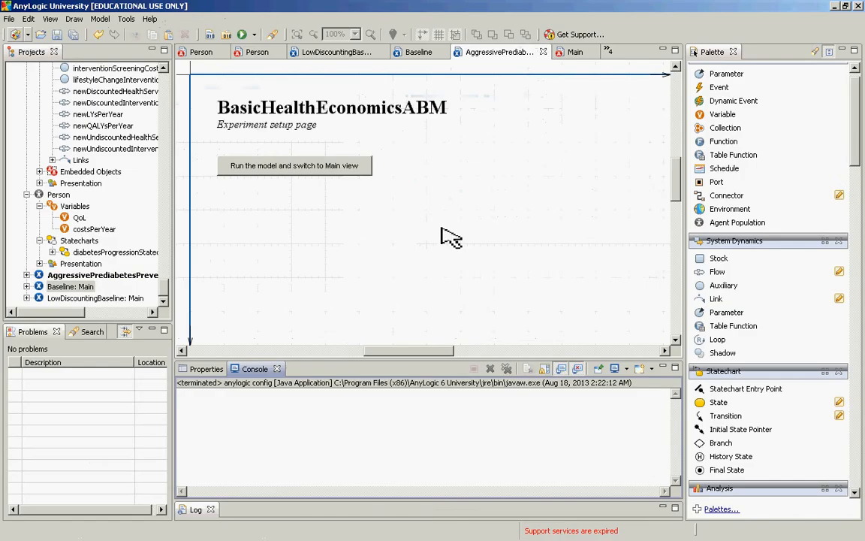
Step: Run the AggressivePrediabetesPrevention experiment in a maximized window and start its model in the Main view
right_click(112, 276)
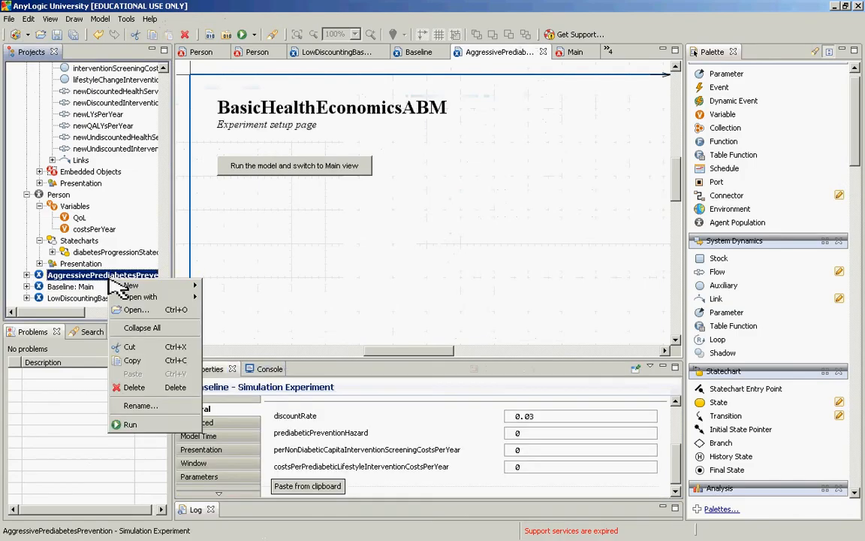
left_click(130, 424)
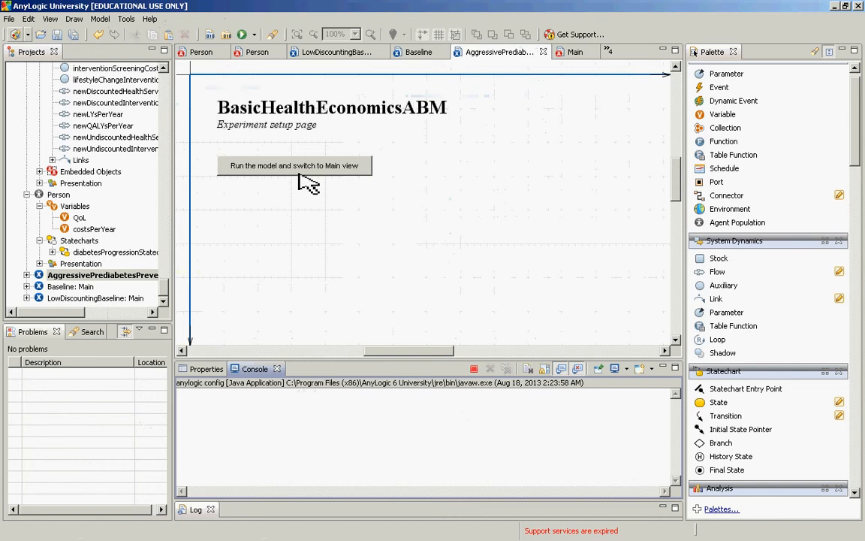
double_click(266, 11)
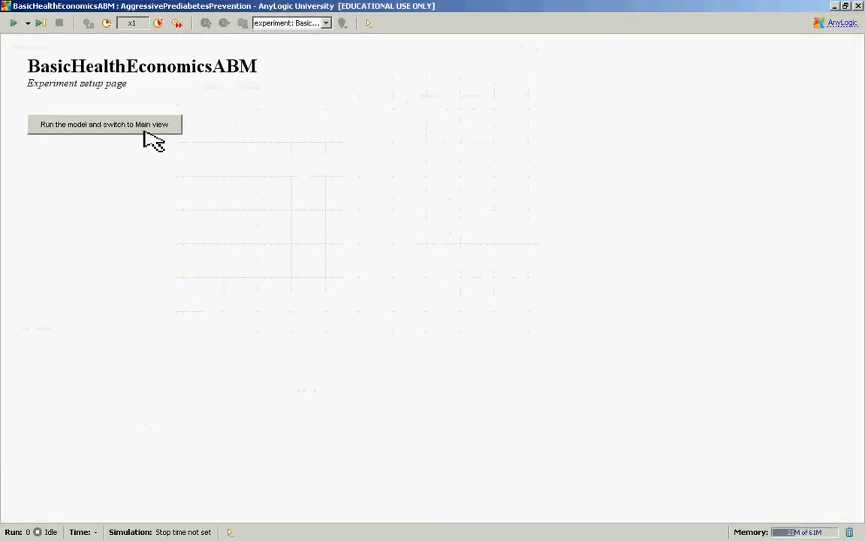
left_click(142, 126)
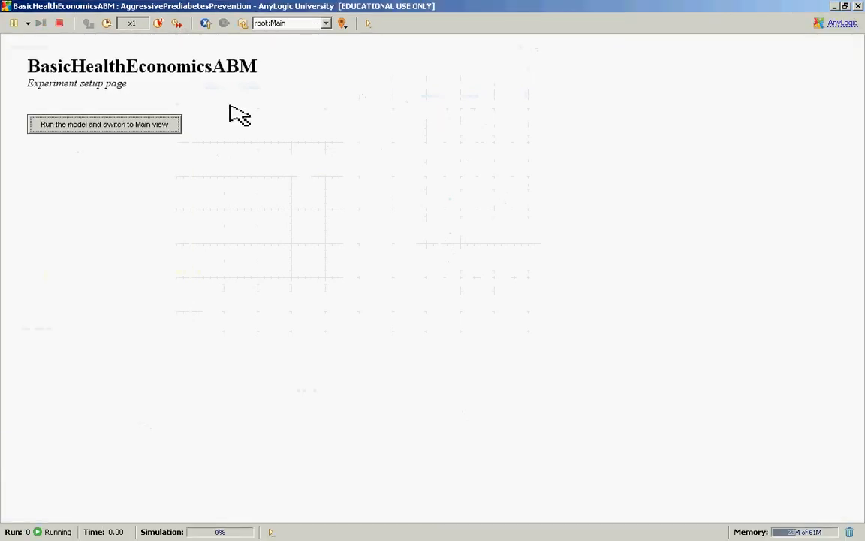
Step: Inspect the statechart of population[0] in the running AggressivePrediabetesPrevention simulation and return to its owner's view
left_click(288, 24)
left_click(290, 45)
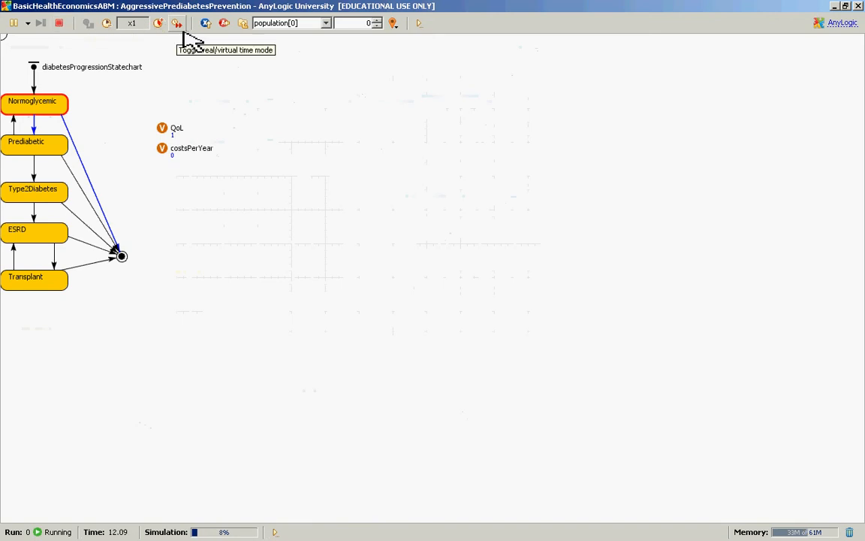
left_click(243, 24)
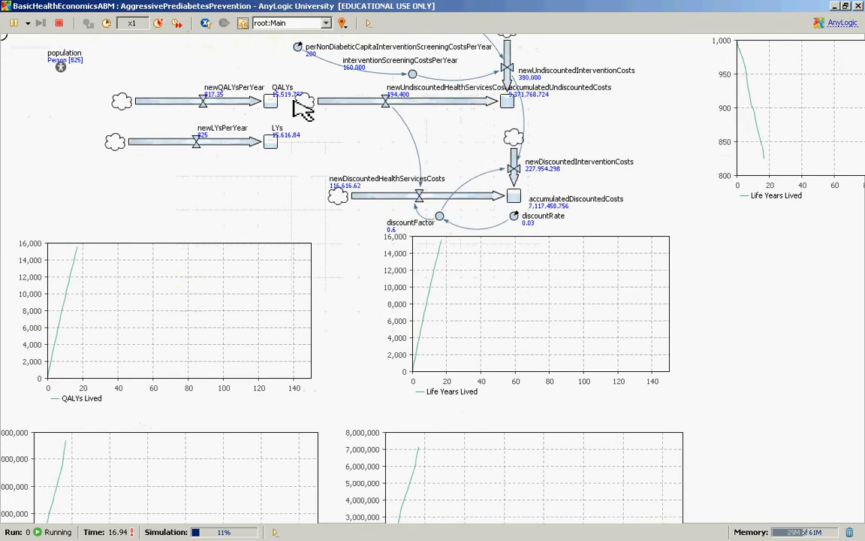
Step: Let the AggressivePrediabetesPrevention simulation run as fast as possible, rechecking population[0]'s statechart before returning to Main
left_click(177, 24)
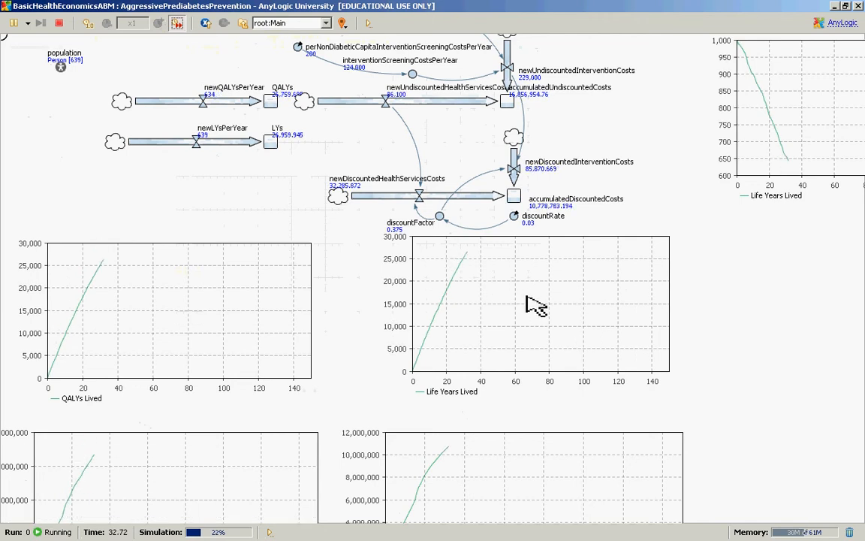
left_click(312, 24)
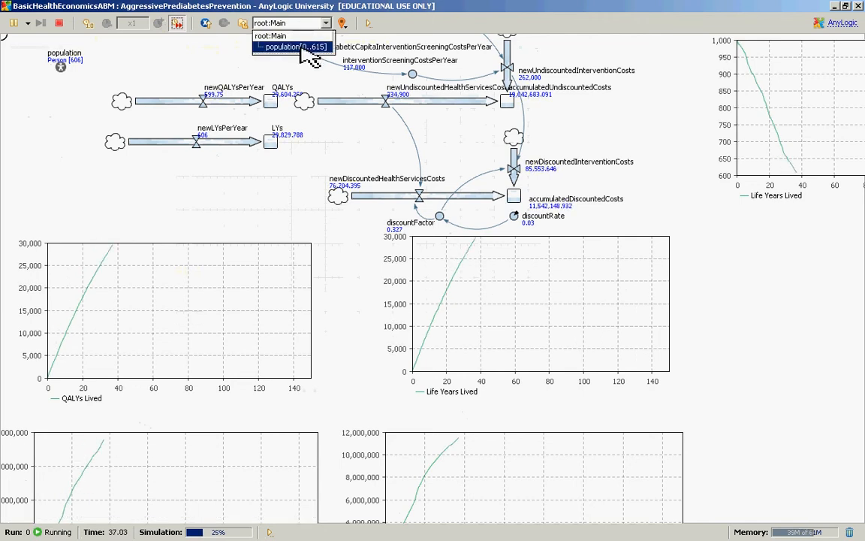
left_click(316, 47)
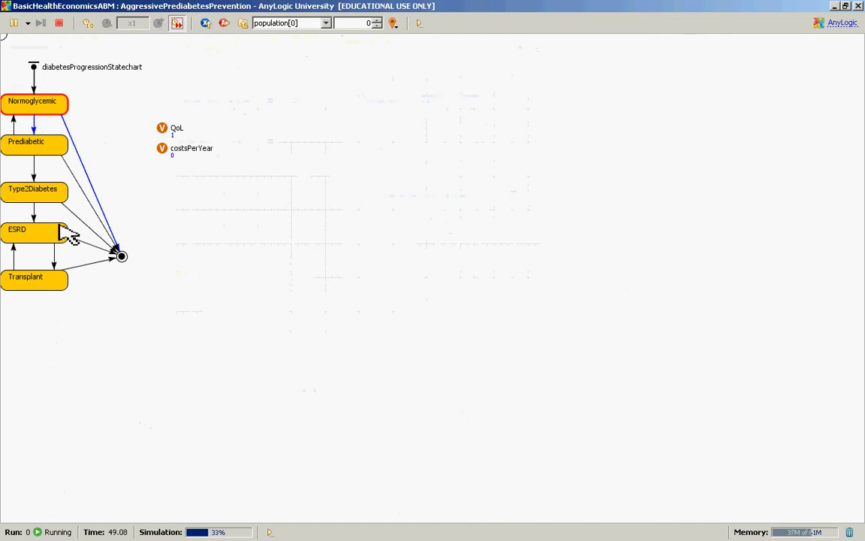
left_click(243, 24)
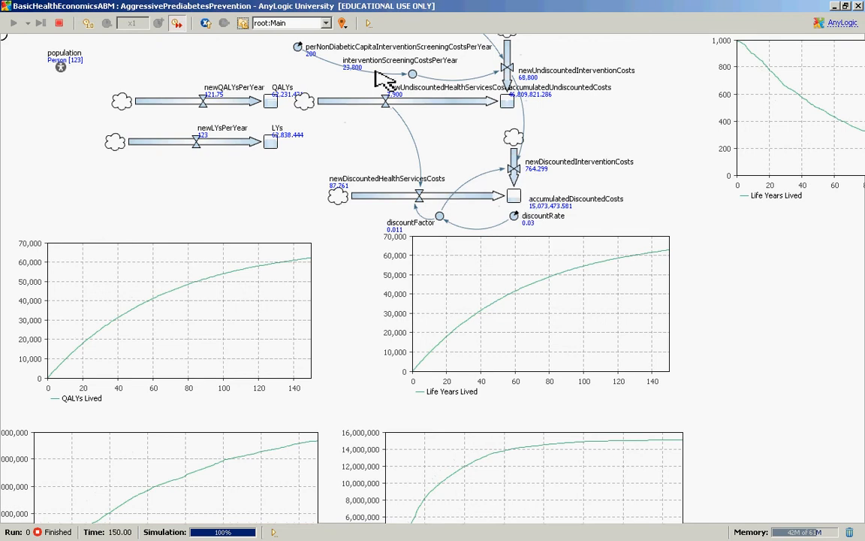
Step: Examine the AggressivePrediabetesPrevention run's intervention cost structure and its QALY, life-year and cost charts, and close the simulation window
left_click_drag(379, 75, 386, 133)
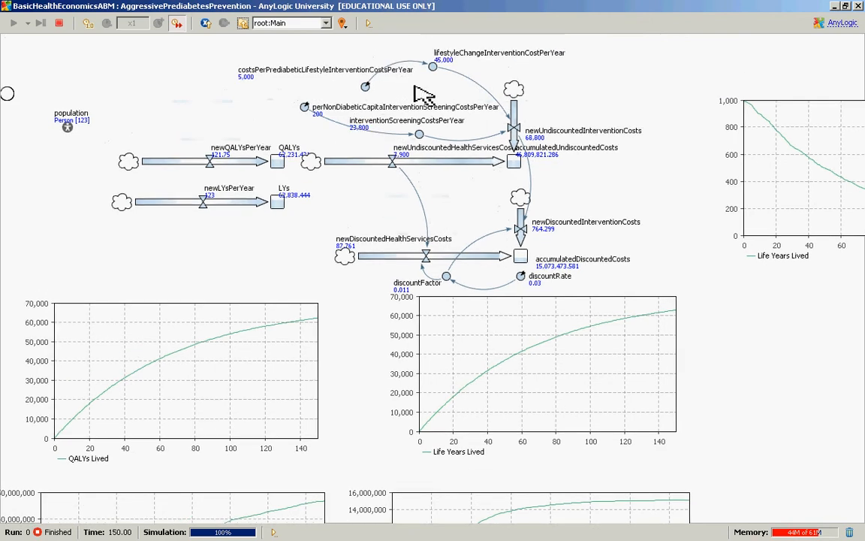
left_click_drag(415, 86, 414, 92)
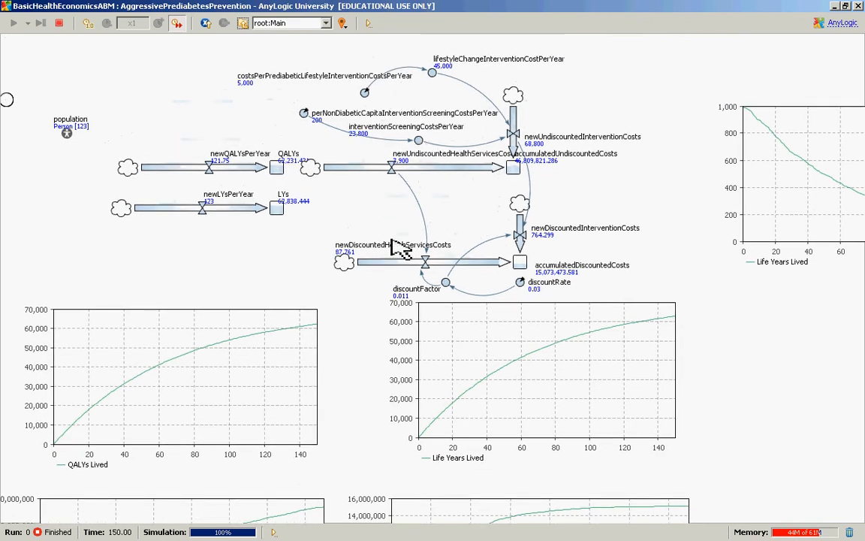
left_click_drag(398, 250, 408, 123)
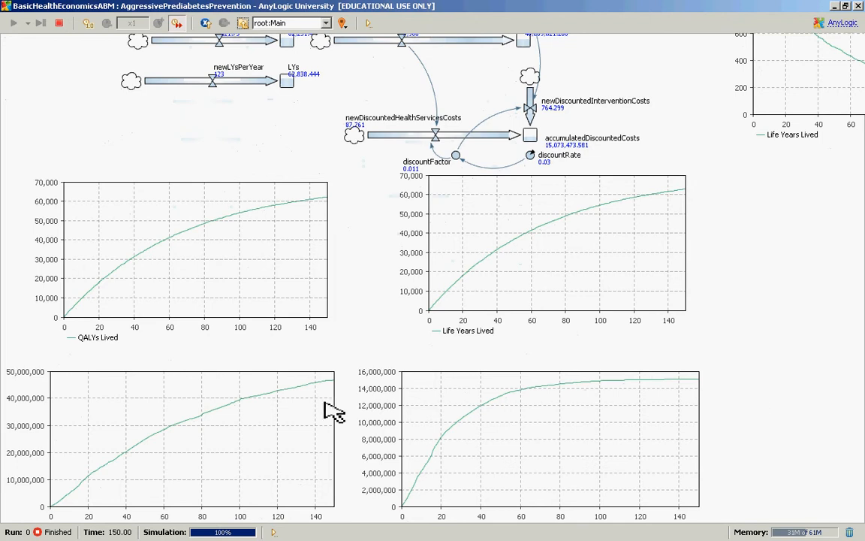
left_click(858, 6)
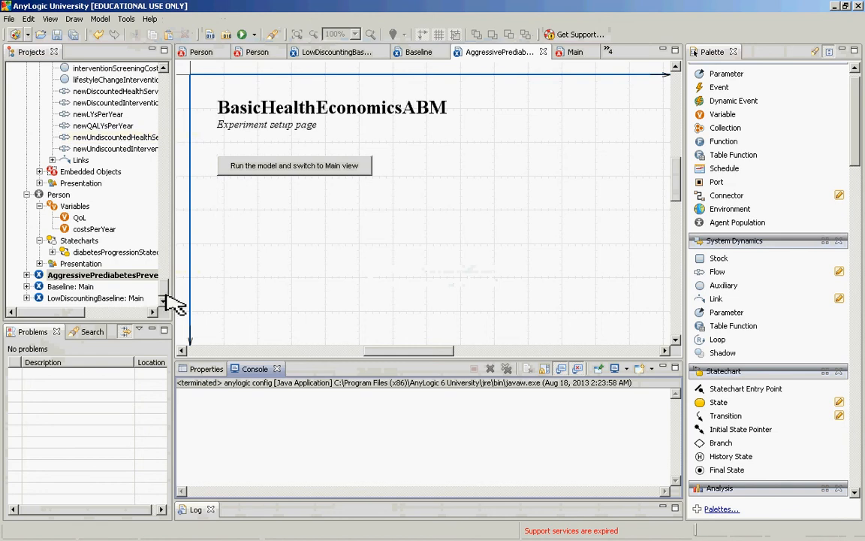
Step: Start a new experiment in the BasicHealthEconomicsABM model
left_click_drag(161, 297, 171, 283)
scroll(162, 284, "down", 2)
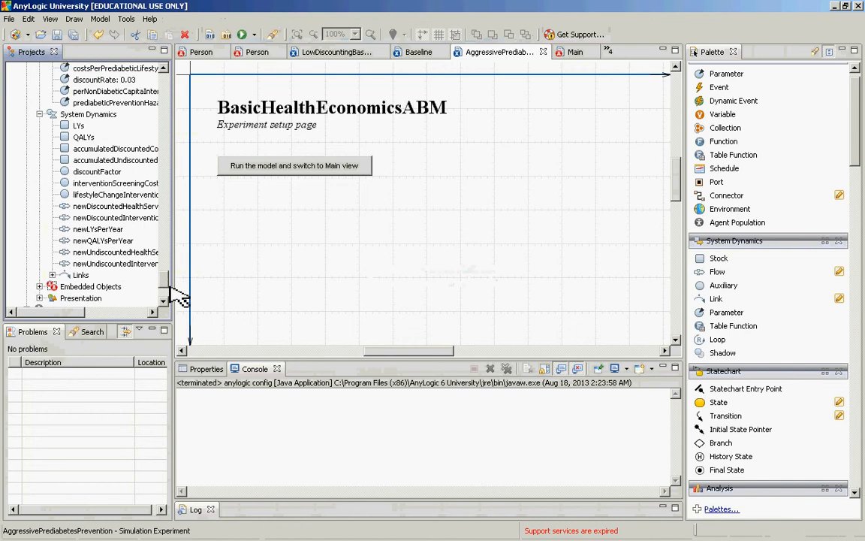
scroll(168, 286, "up", 2)
scroll(170, 290, "down", 1)
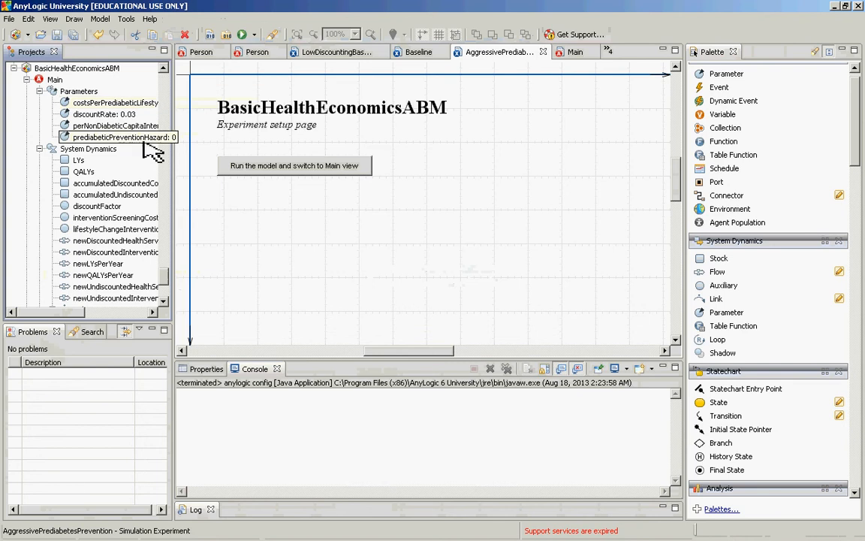
left_click(50, 71)
right_click(51, 72)
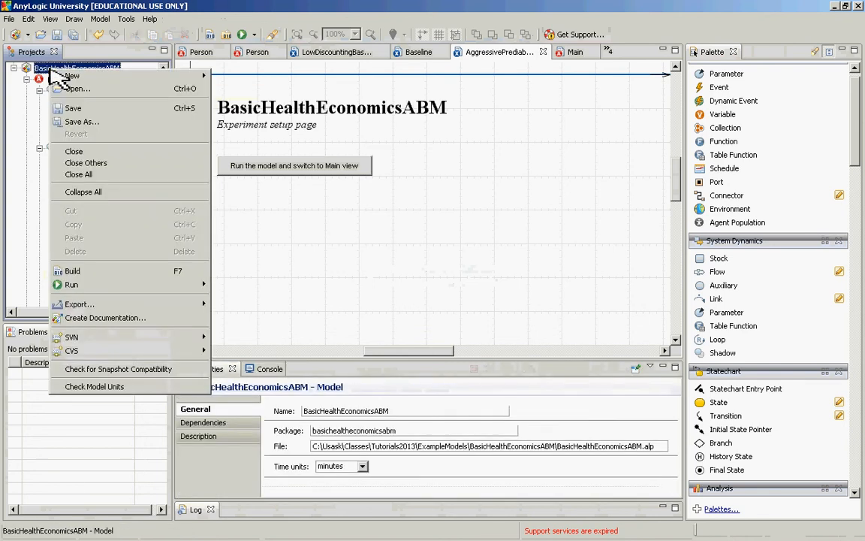
mouse_move(83, 77)
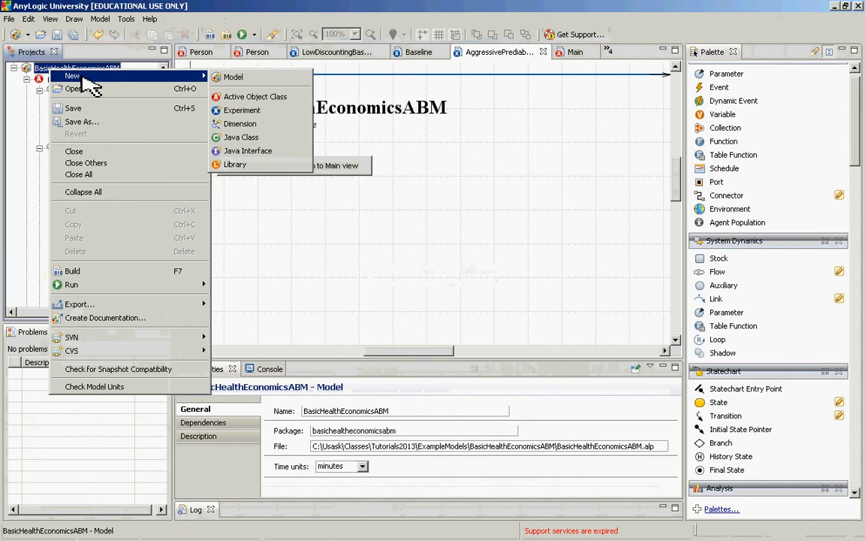
left_click(256, 113)
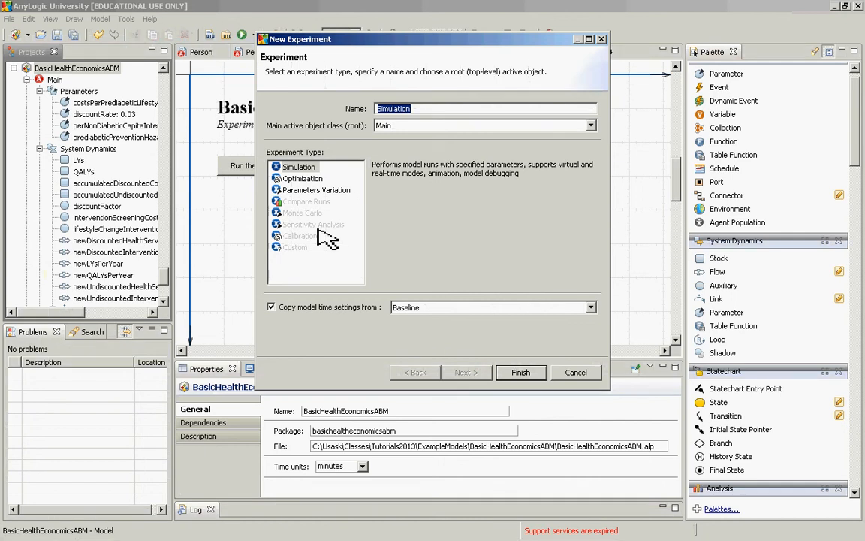
Step: Name the new experiment AggressiveInterventionIncrementalCostEffectivenessCalculation
type("IncrementalCostEffectivenessR")
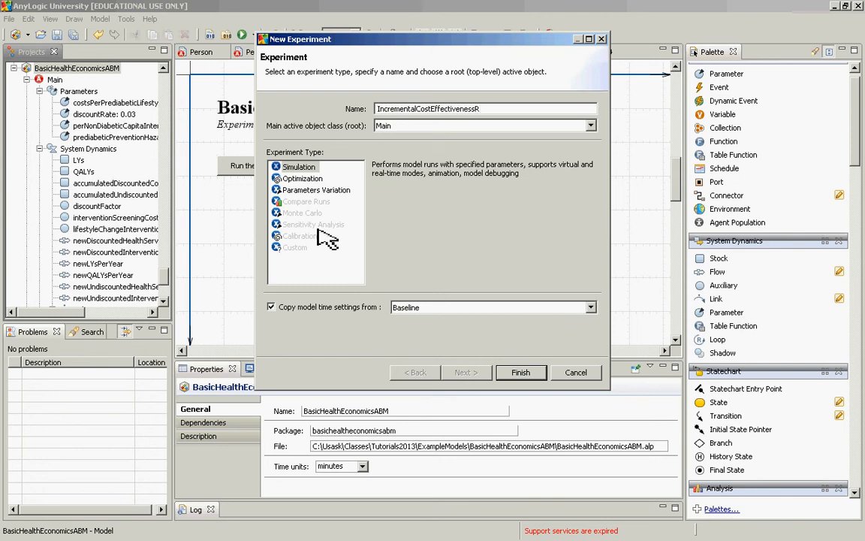
key("BackSpace")
type("Calculation")
key("Home")
type("Aggressive")
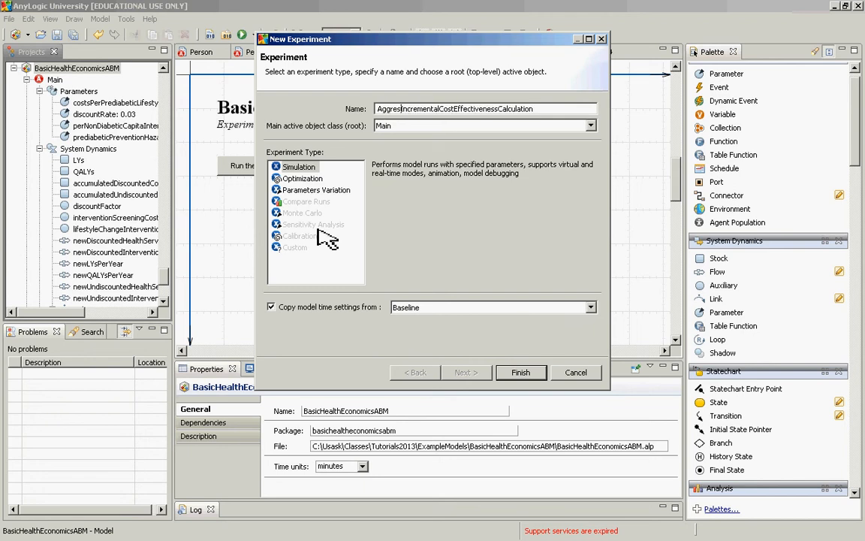
type("Interv")
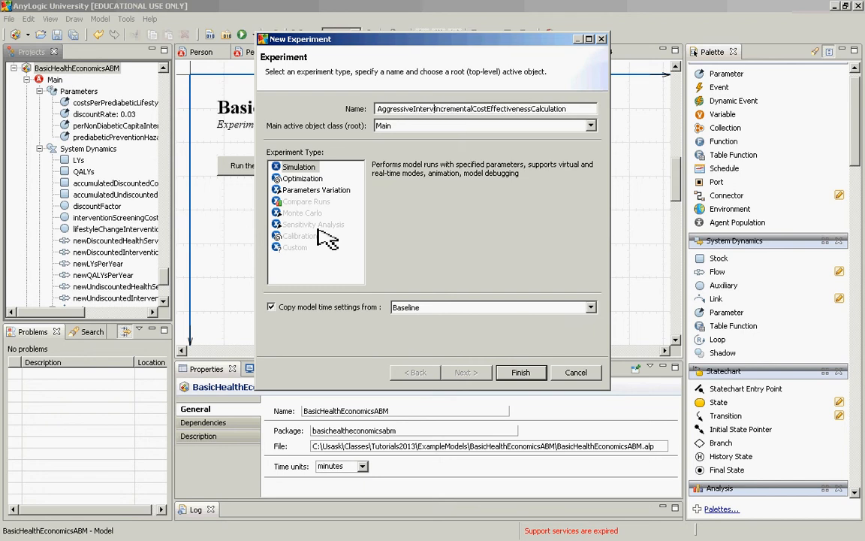
type("ention")
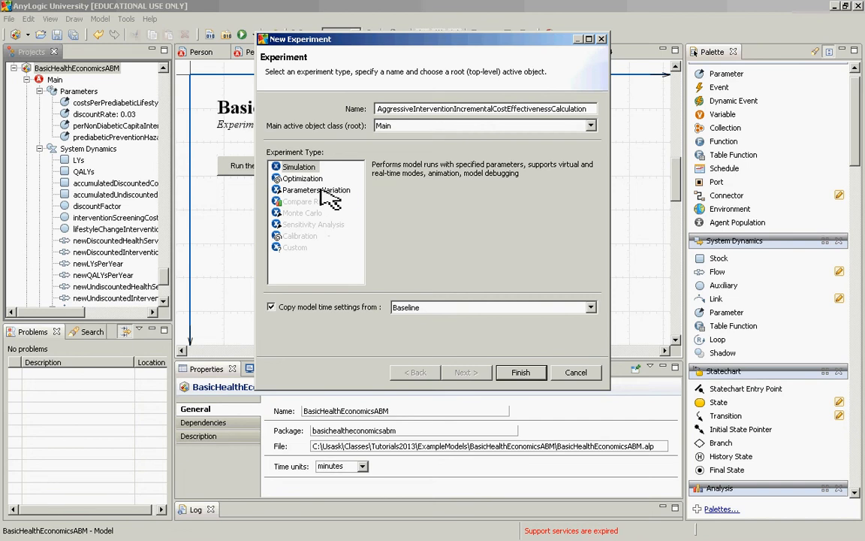
Step: Choose Parameters Variation as the experiment type and create the experiment with Main as root and Baseline's model time settings
left_click(325, 192)
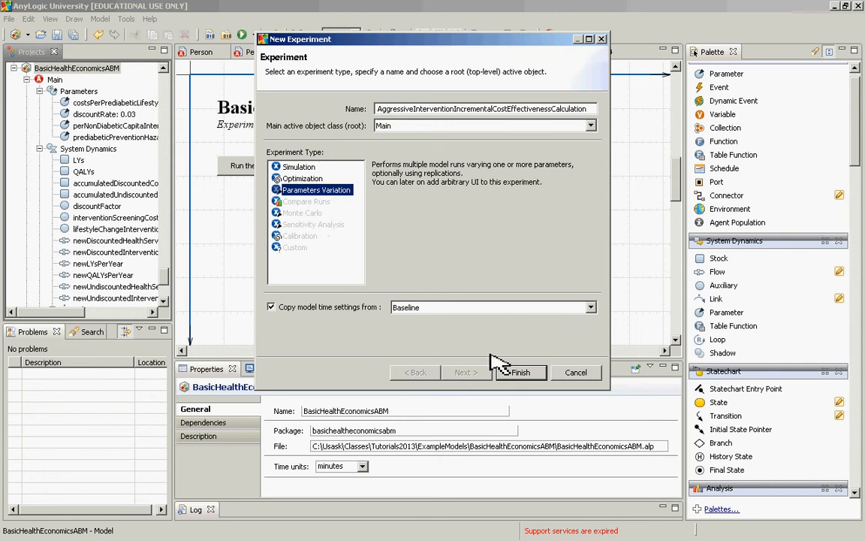
left_click(538, 375)
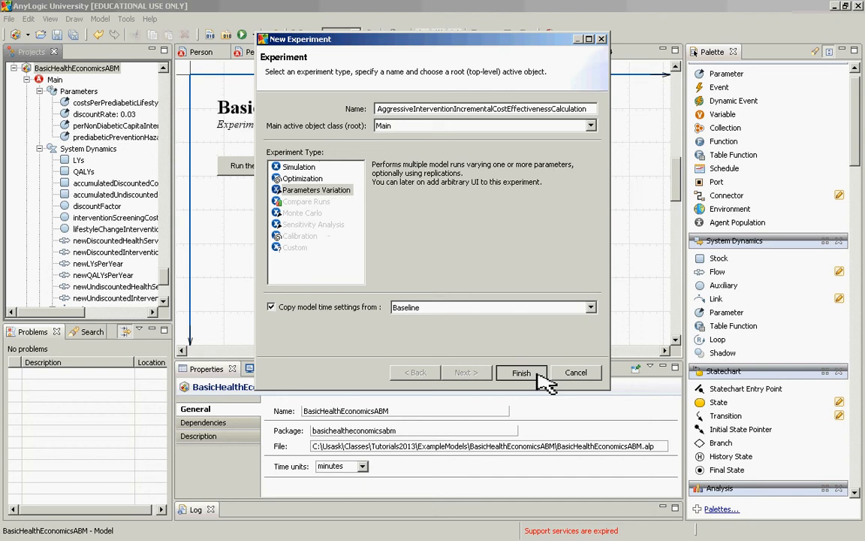
left_click(521, 372)
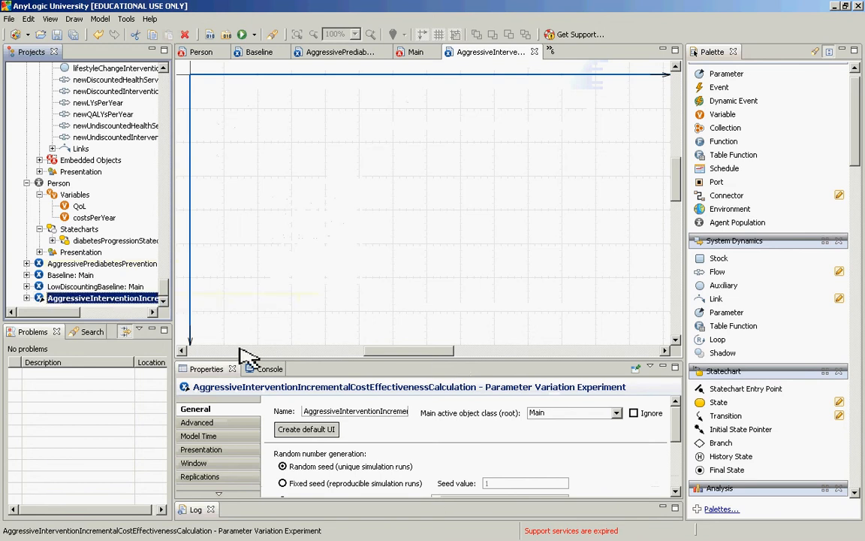
Step: Switch the new experiment's parameters to Freeform and set the number of runs to 2
left_click_drag(260, 362, 261, 279)
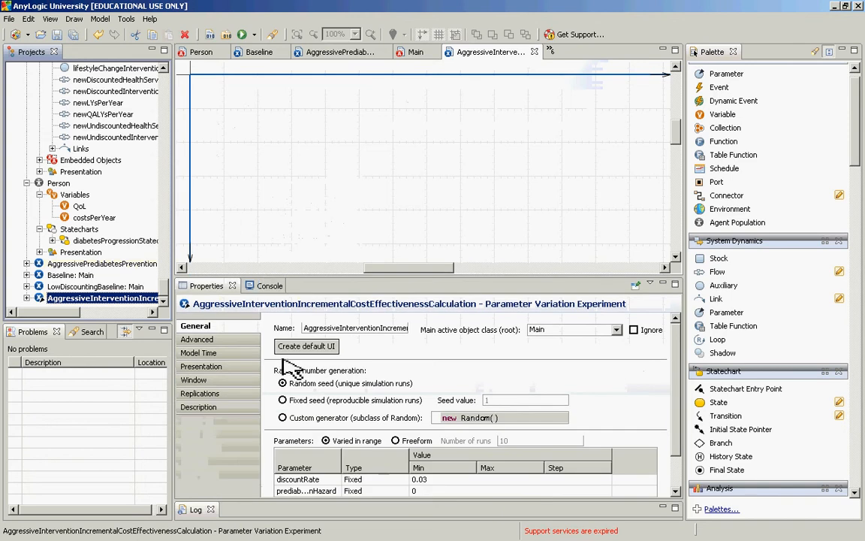
left_click_drag(677, 415, 672, 449)
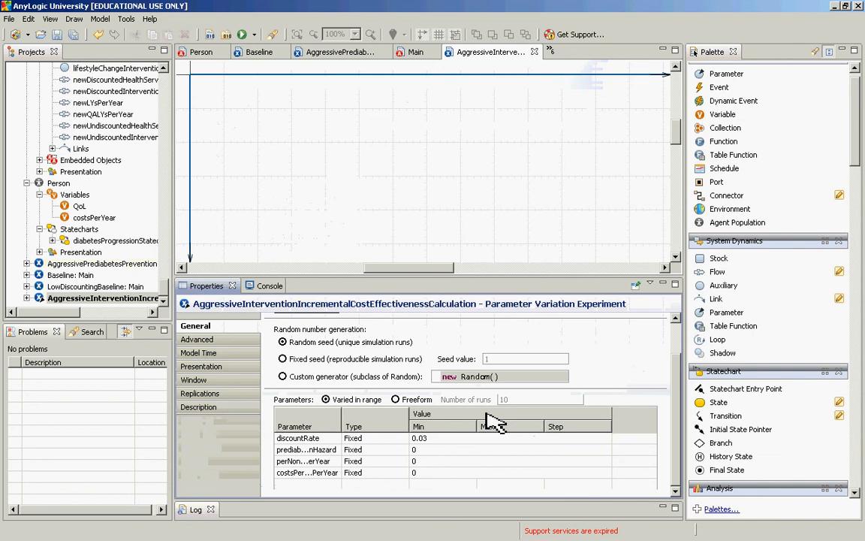
left_click(396, 401)
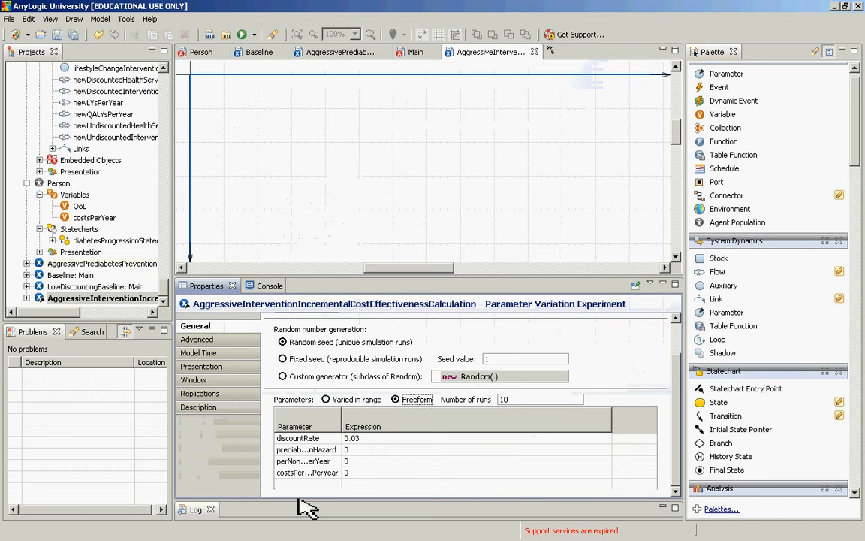
left_click(503, 399)
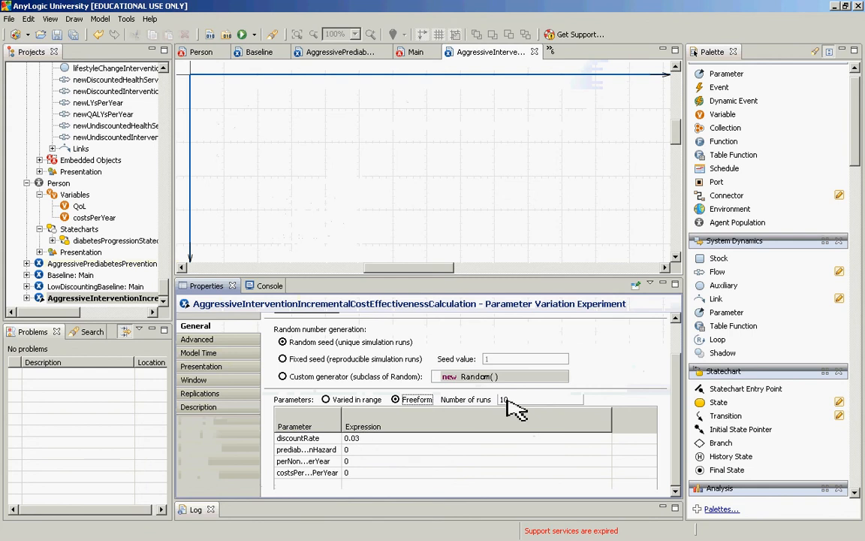
type("10")
double_click(505, 400)
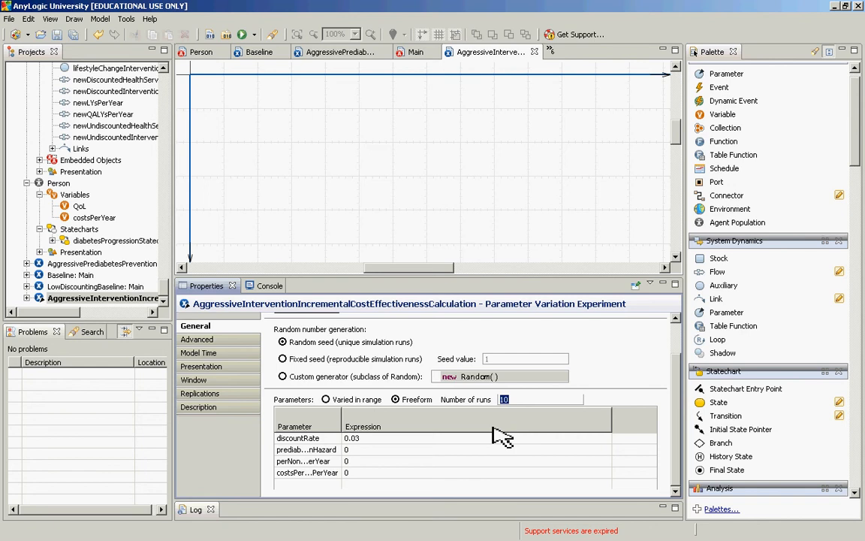
type("2")
Step: Review the experiment's full parameter names, the discountRate and prediabeticPreventionHazard expressions, and the hint for writing expressions
left_click(465, 439)
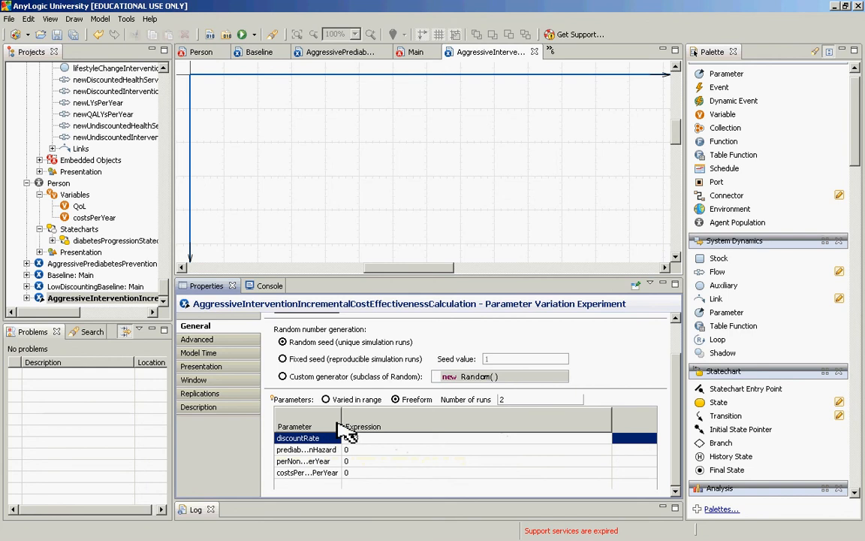
left_click_drag(341, 429, 397, 428)
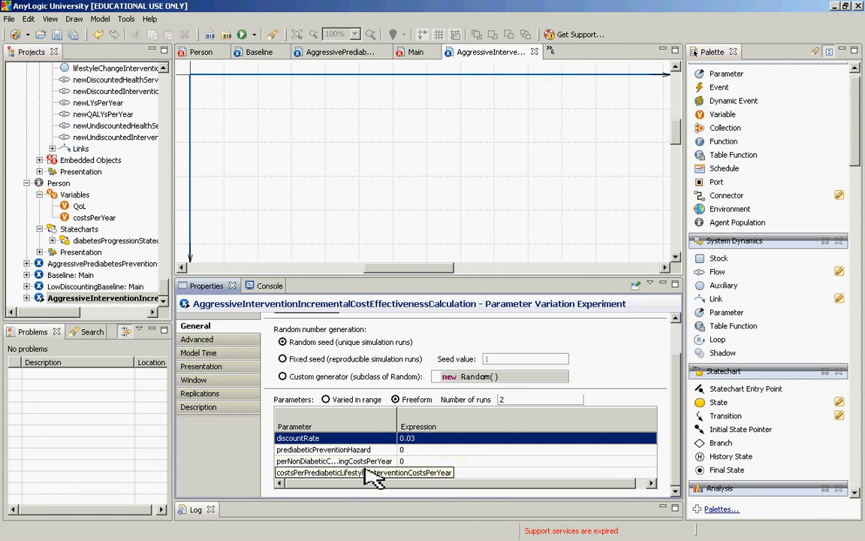
left_click(409, 439)
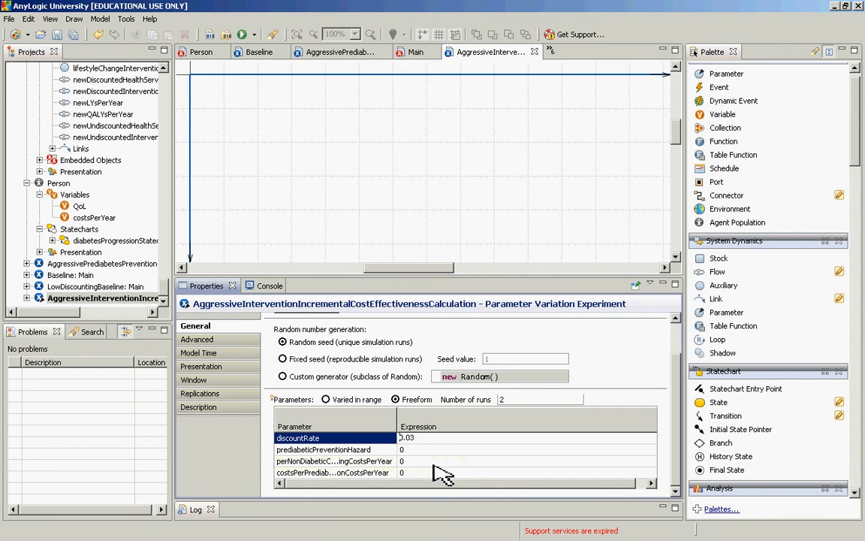
left_click(431, 450)
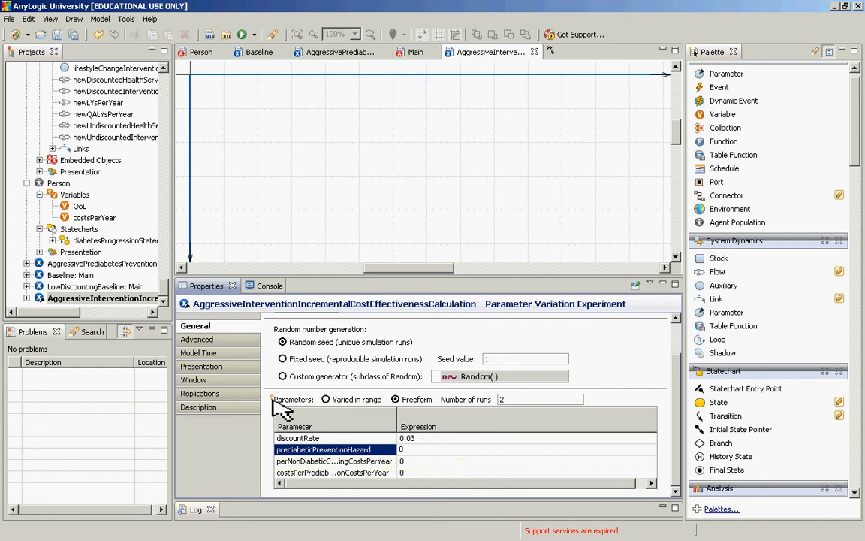
mouse_move(272, 399)
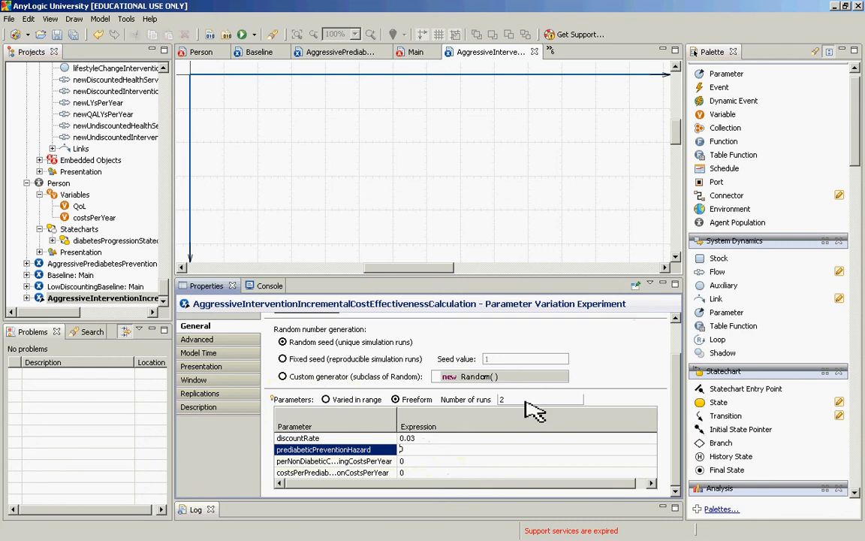
left_click_drag(436, 452, 389, 453)
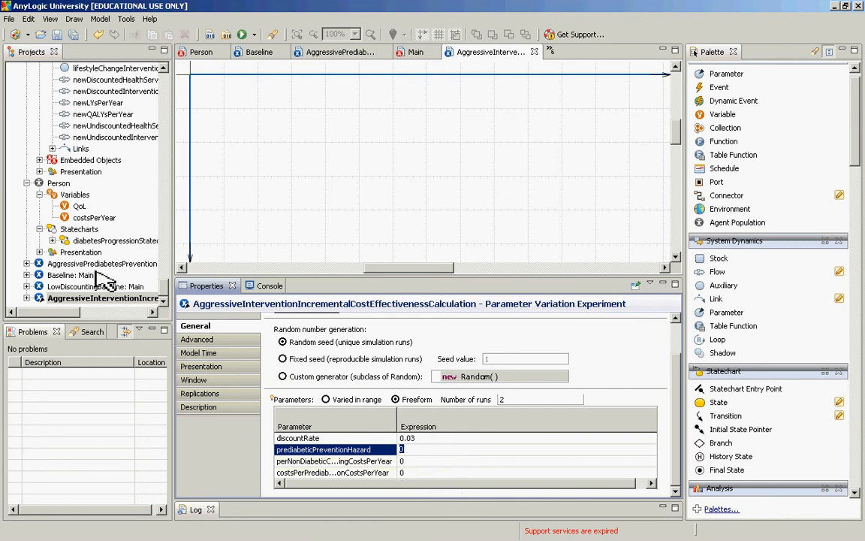
Step: Check prediabeticPreventionHazard in the AggressivePrediabetesPrevention experiment and return to the incremental cost-effectiveness experiment's properties
left_click(96, 264)
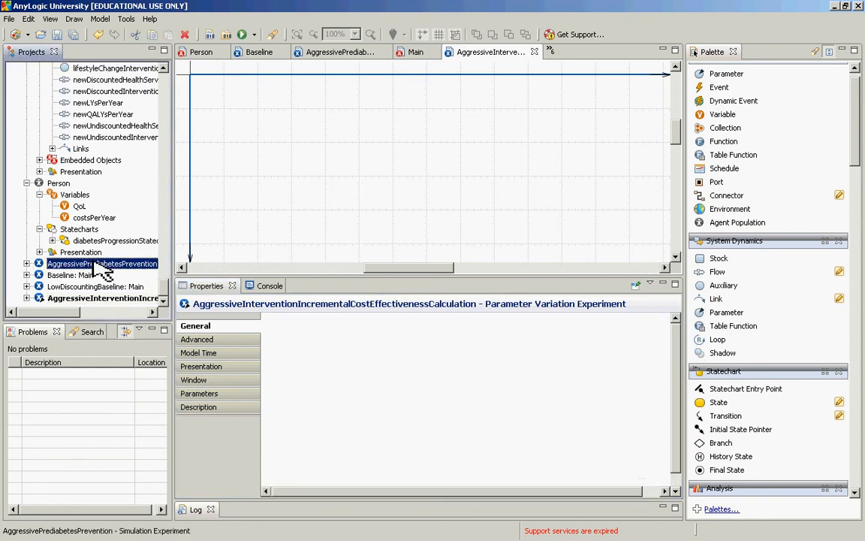
left_click_drag(559, 444, 507, 440)
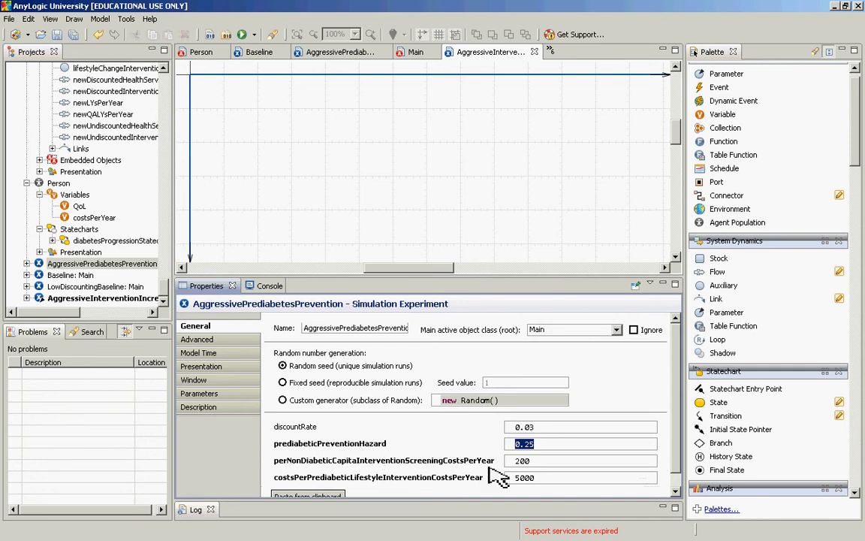
left_click(86, 298)
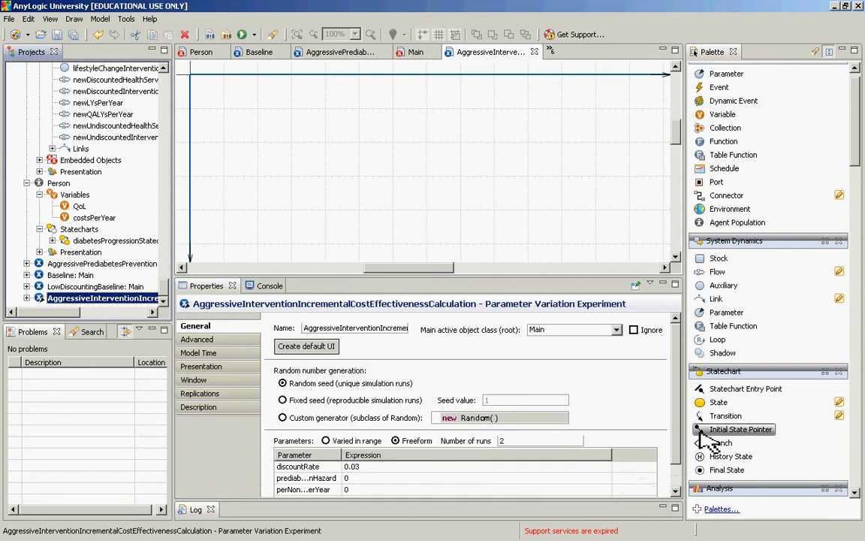
Step: Set the prediabeticPreventionHazard expression to (index == 0) ? 0 : 0.25 in the incremental cost-effectiveness experiment
scroll(676, 444, "down", 1)
left_click(384, 451)
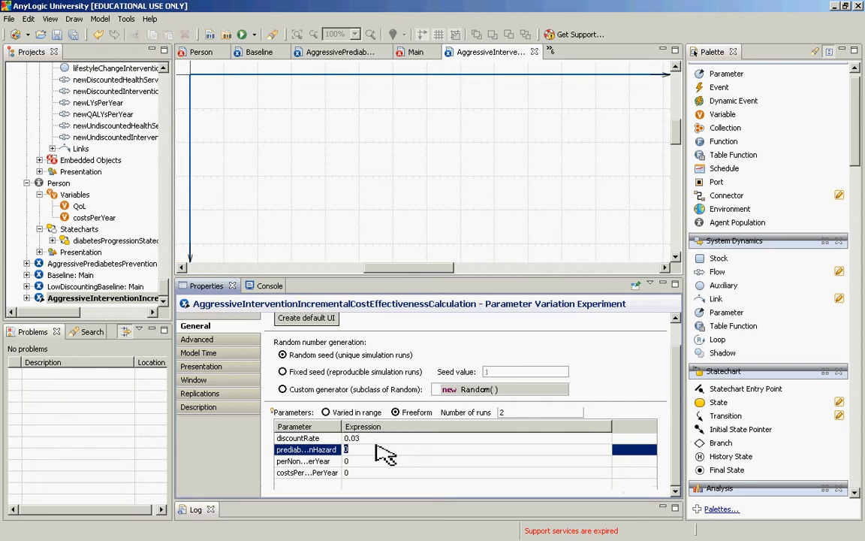
left_click(382, 451)
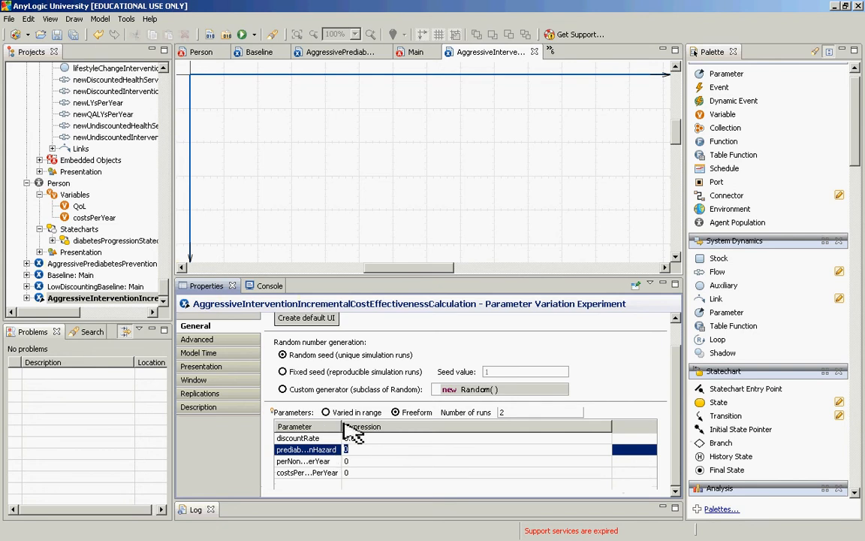
left_click_drag(343, 427, 424, 426)
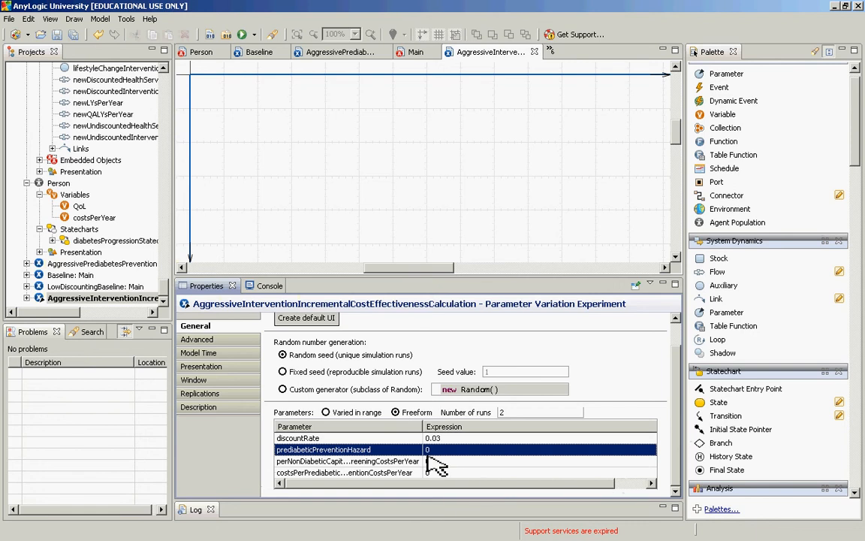
left_click(436, 450)
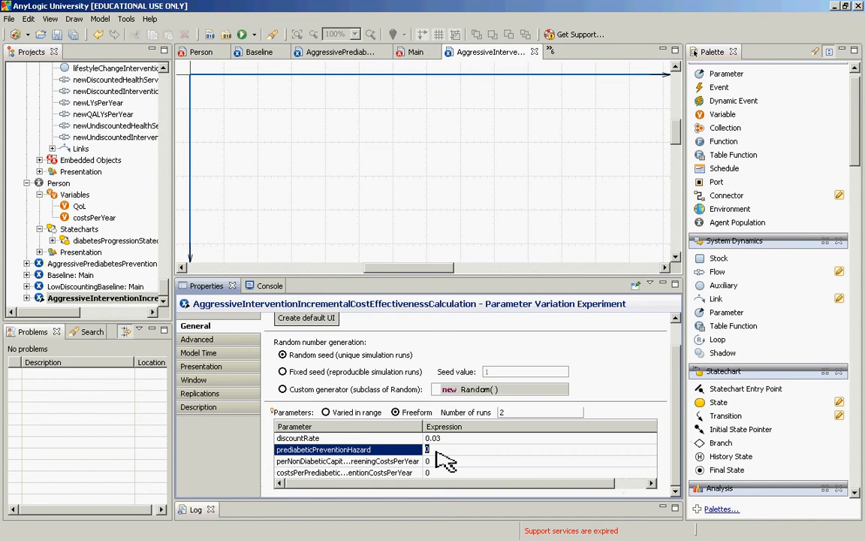
type("(index == 0)")
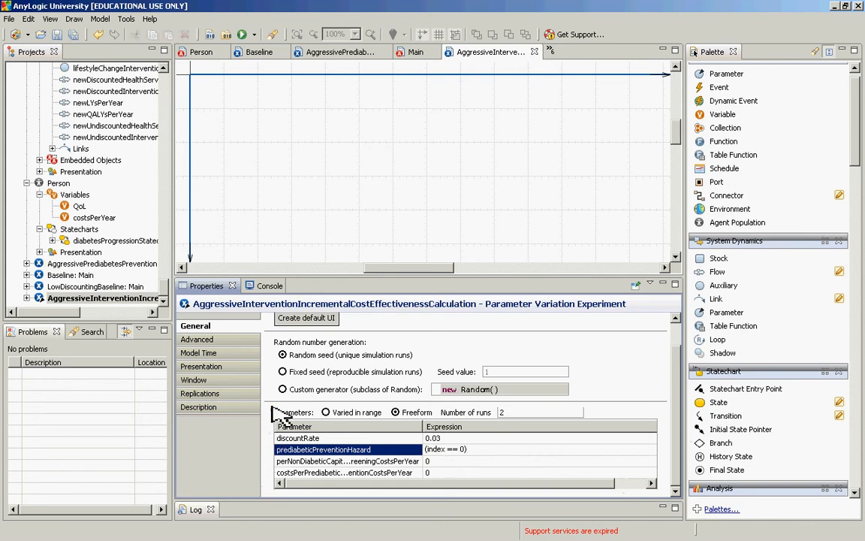
mouse_move(273, 412)
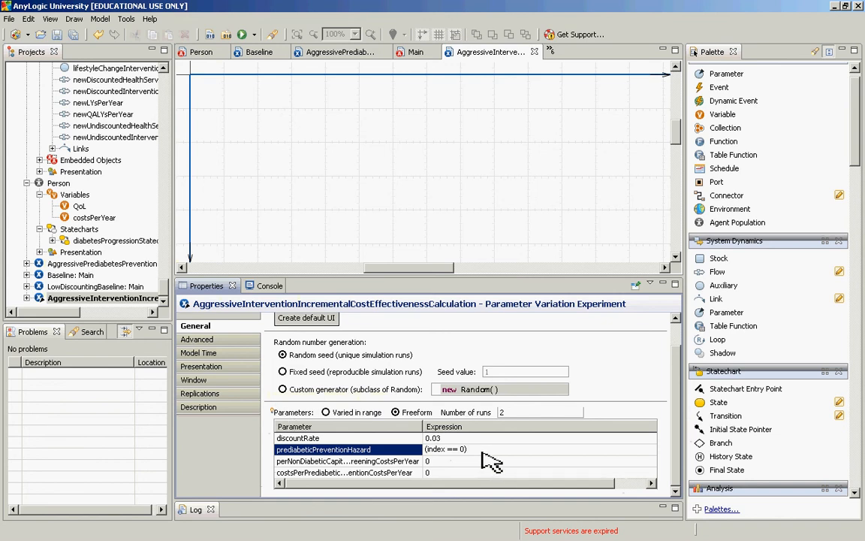
type("? 0 : 0.25")
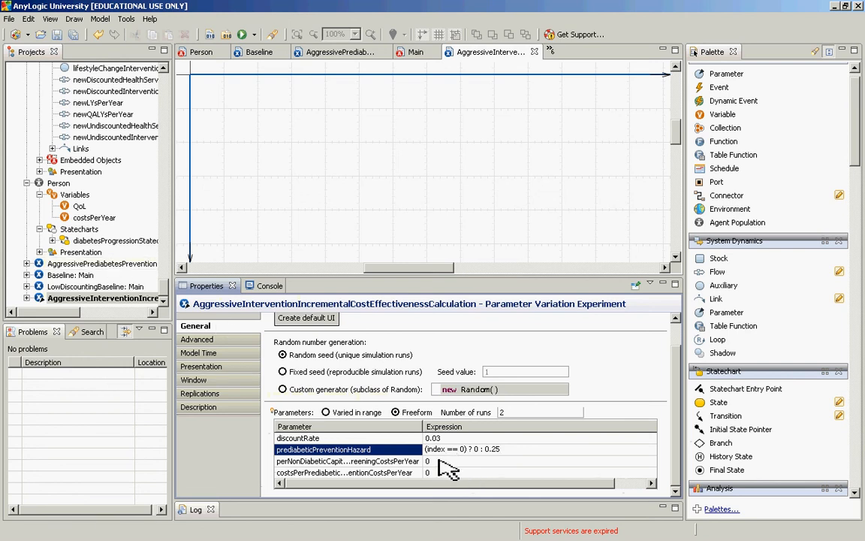
Step: Wrap the prediabeticPreventionHazard expression in outer parentheses so it reads ((index == 0) ? 0 : 0.25)
left_click_drag(514, 454, 396, 456)
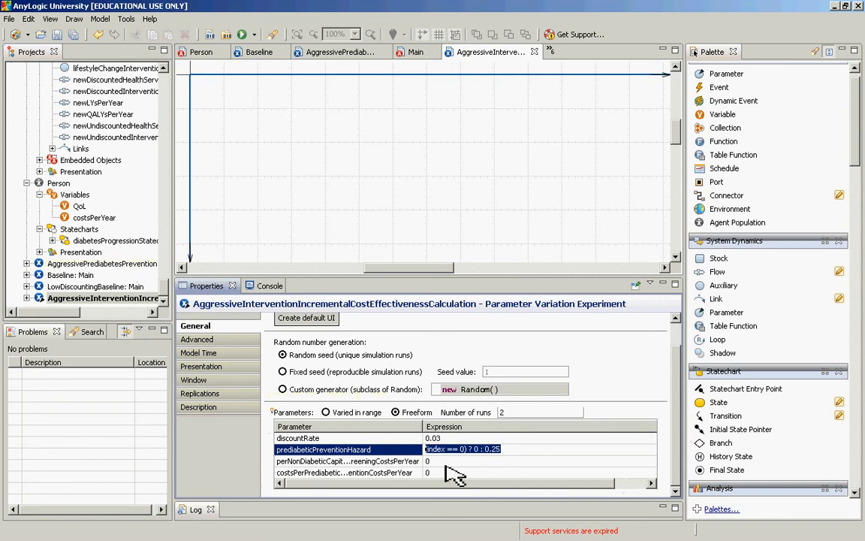
key("Home")
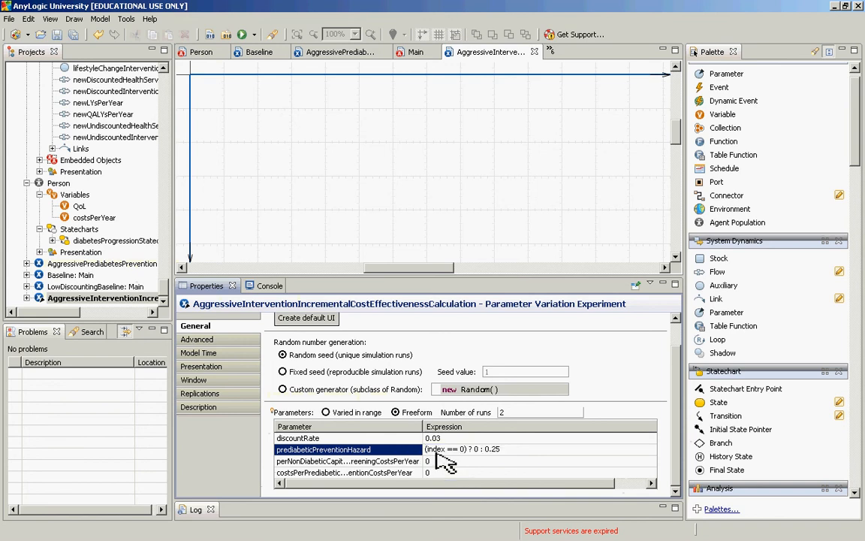
type("(")
key("End")
type(")")
key("shift+Home")
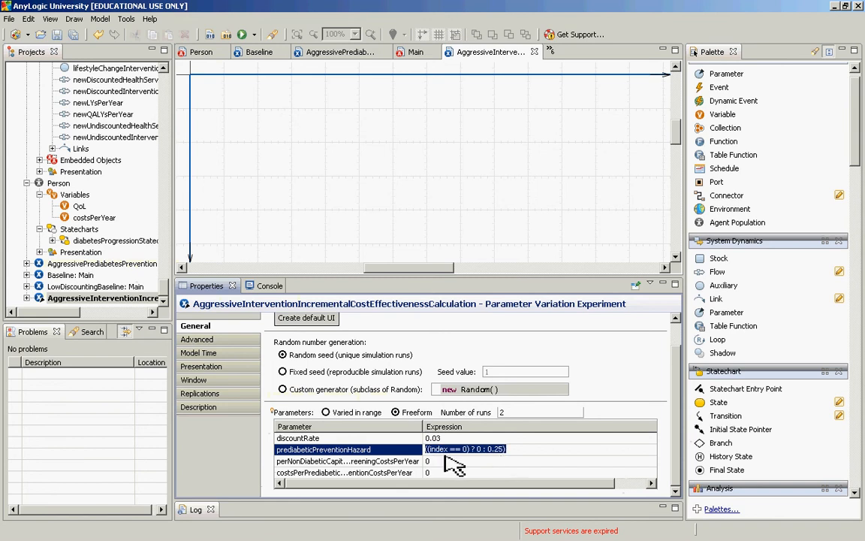
Step: Reuse the hazard expression for the non-diabetic per-capita screening costs per year, with the value 200: ((index == 0) ? 0 : 200)
key("ctrl+c")
left_click(444, 460)
key("ctrl+v")
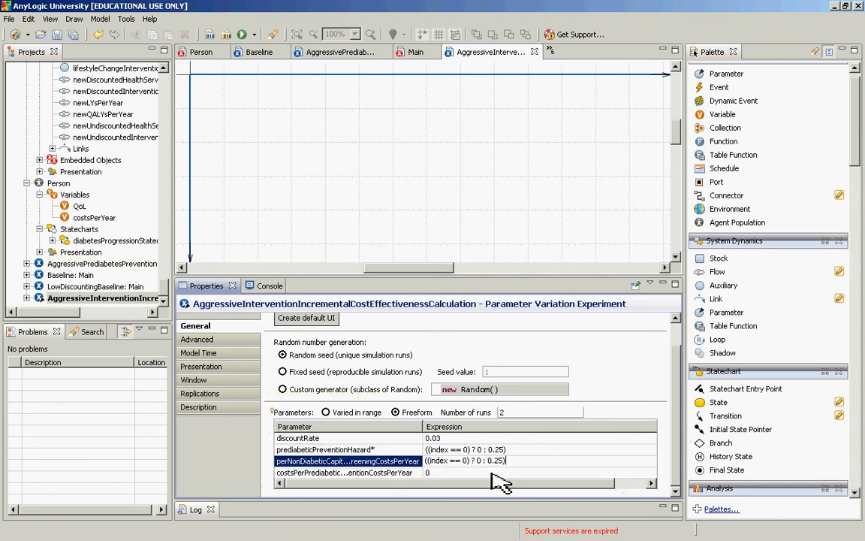
key("shift+Left")
key("shift+Left")
key("shift+Left")
key("shift+Left")
key("shift+Left")
type("200")
Step: Set the prediabetic intervention costs per year expression to ((index == 0) ? 0 : 5000) and build the model
key("ctrl+a")
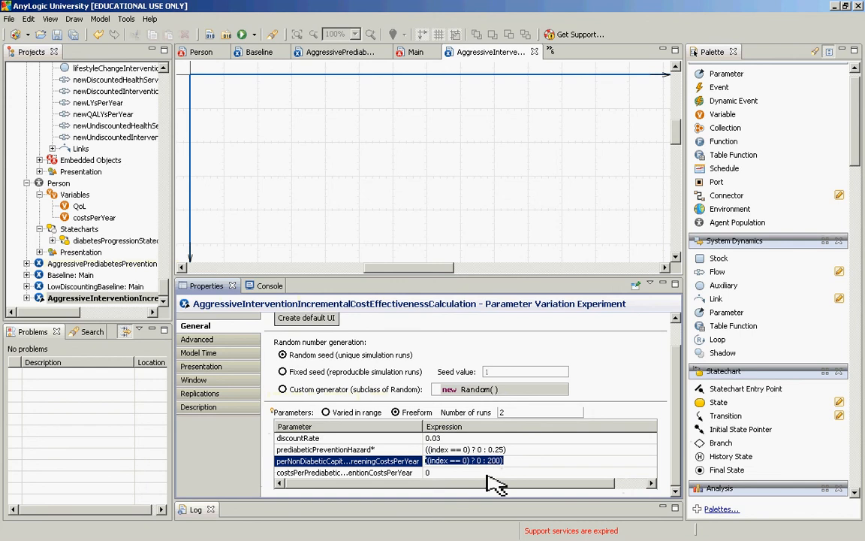
left_click(492, 474)
key("ctrl+v")
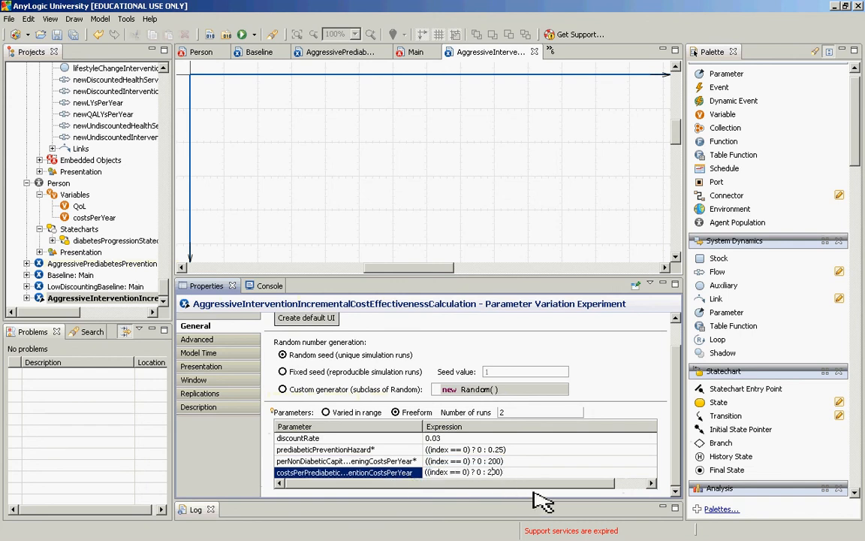
key("BackSpace")
type("50")
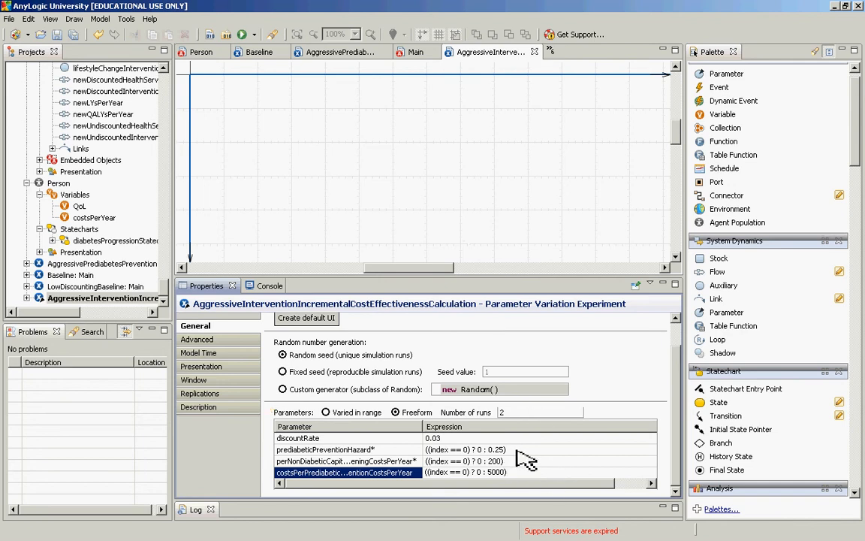
left_click(516, 450)
left_click(517, 463)
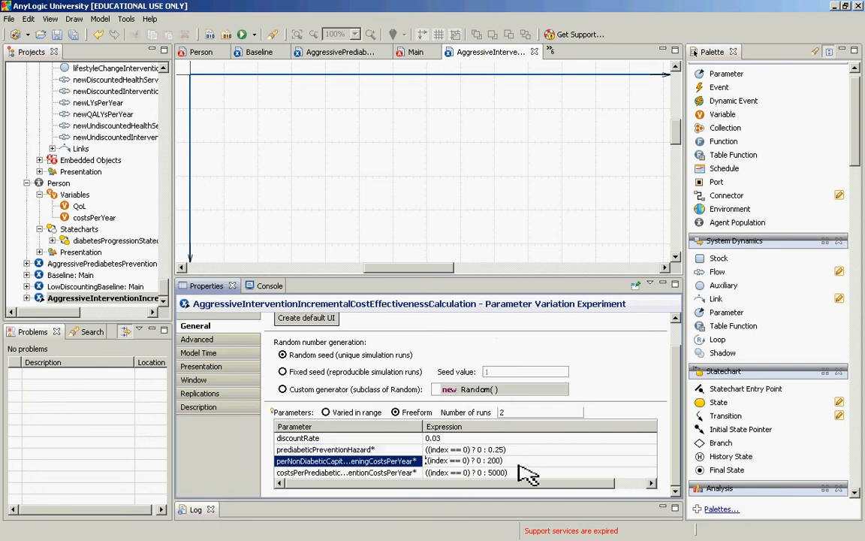
left_click(520, 471)
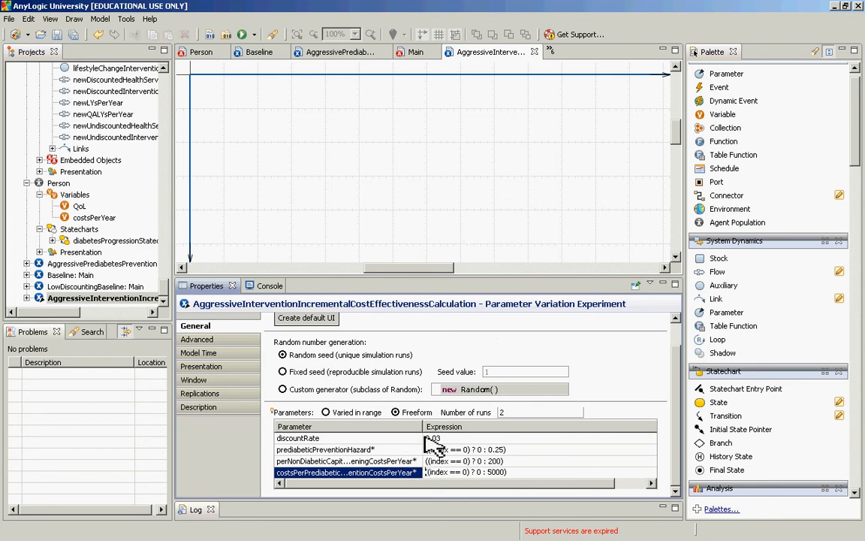
left_click(210, 34)
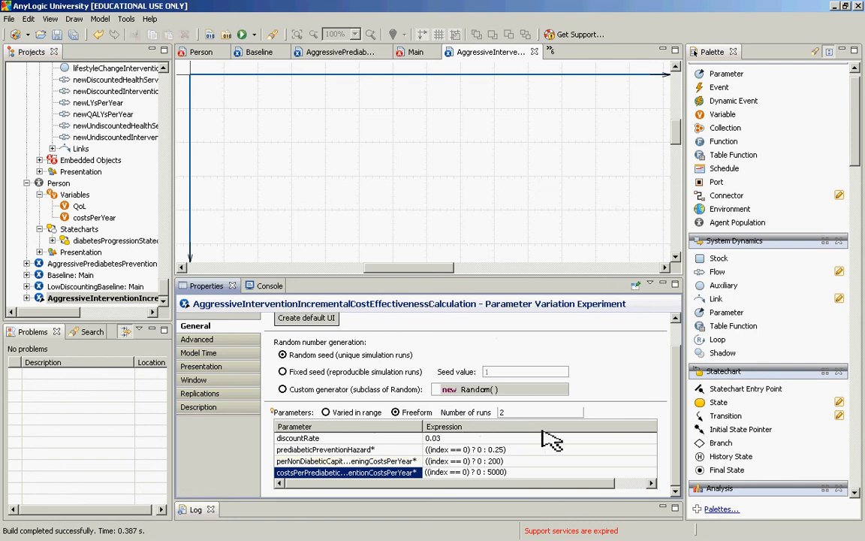
key("alt+Tab")
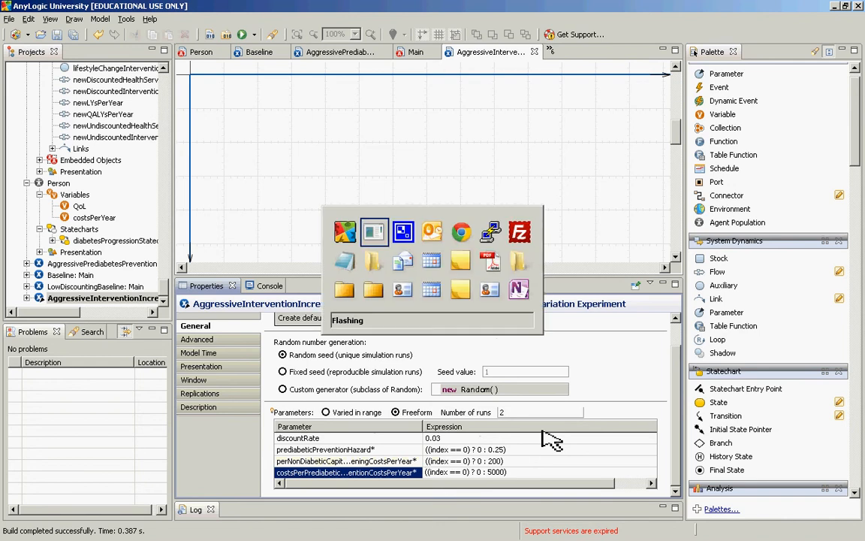
key("alt+shift+Tab")
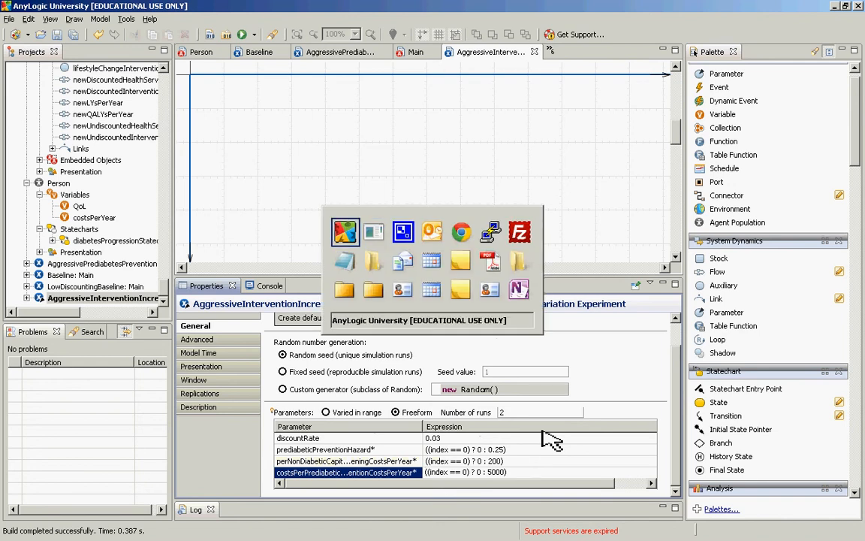
key("alt+Tab")
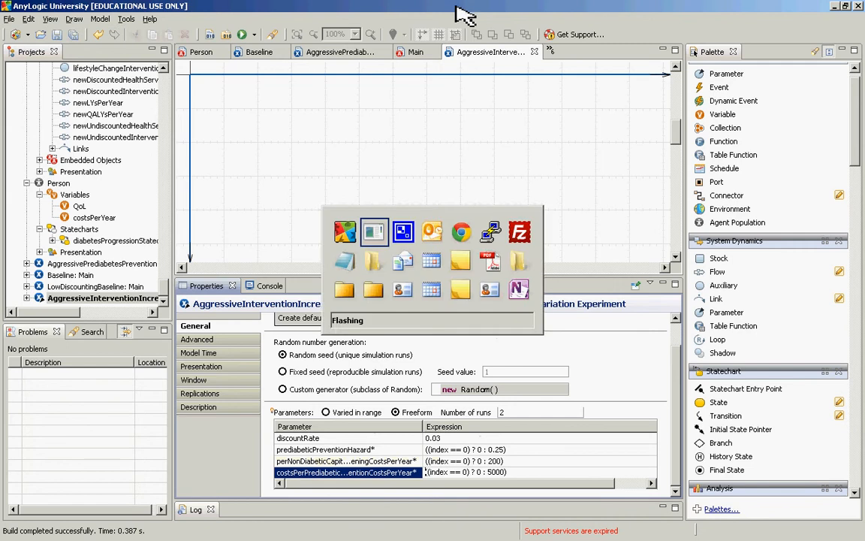
key("alt+Tab")
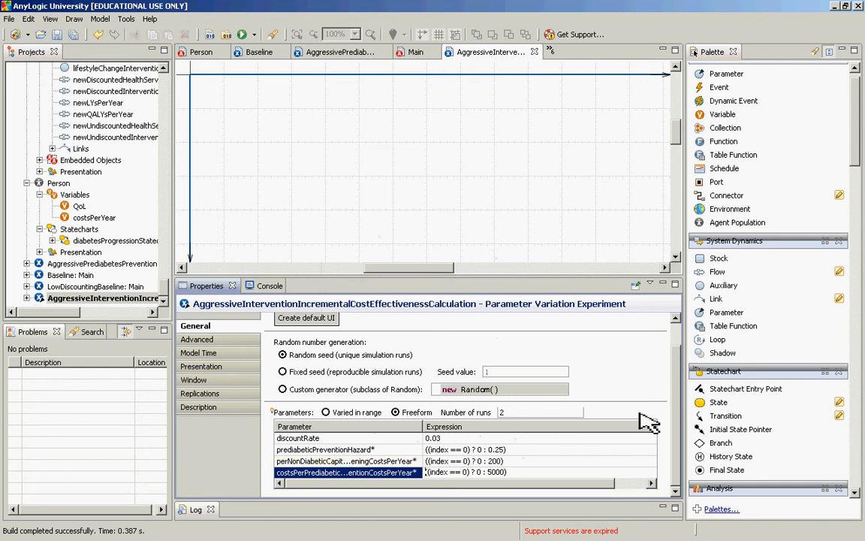
Step: Add a collection named LYsForScenarios to the incremental cost-effectiveness experiment's canvas, near the origin of the axes
left_click(168, 72)
left_click(167, 72)
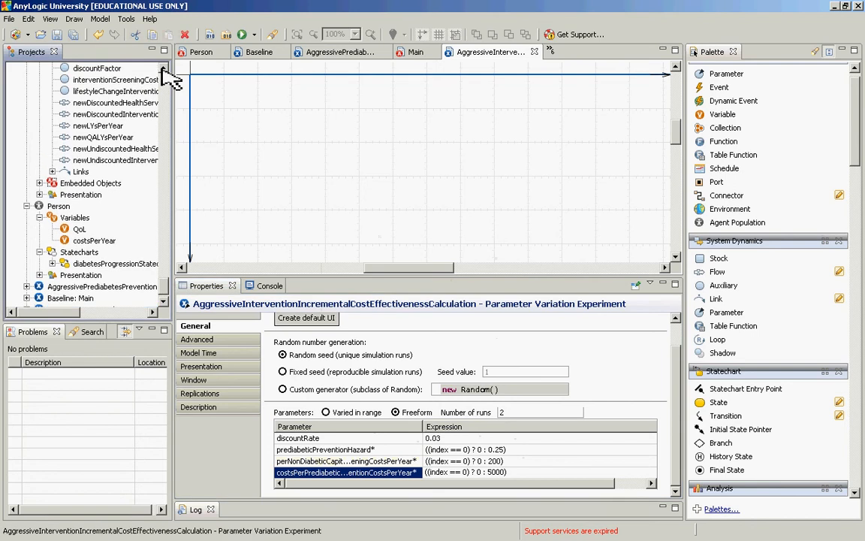
scroll(159, 300, "down", 1)
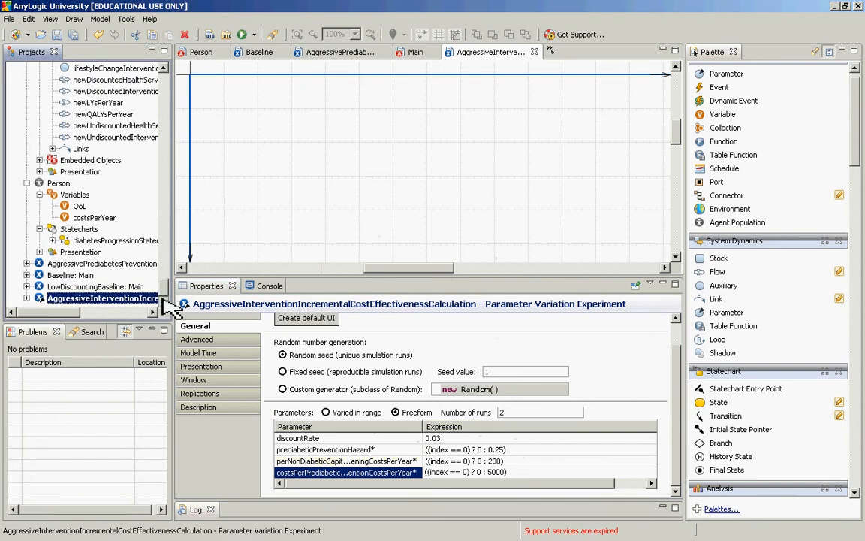
left_click(164, 69)
left_click(164, 68)
left_click(165, 68)
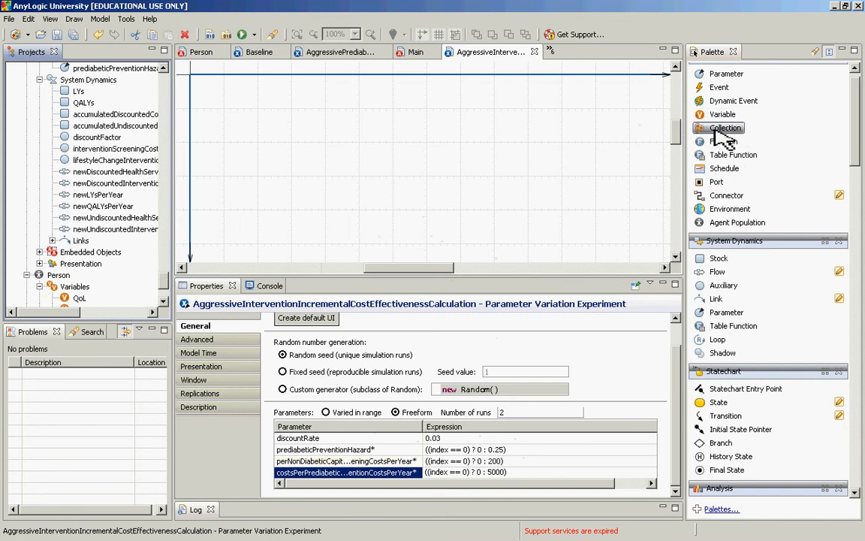
left_click_drag(723, 139, 296, 112)
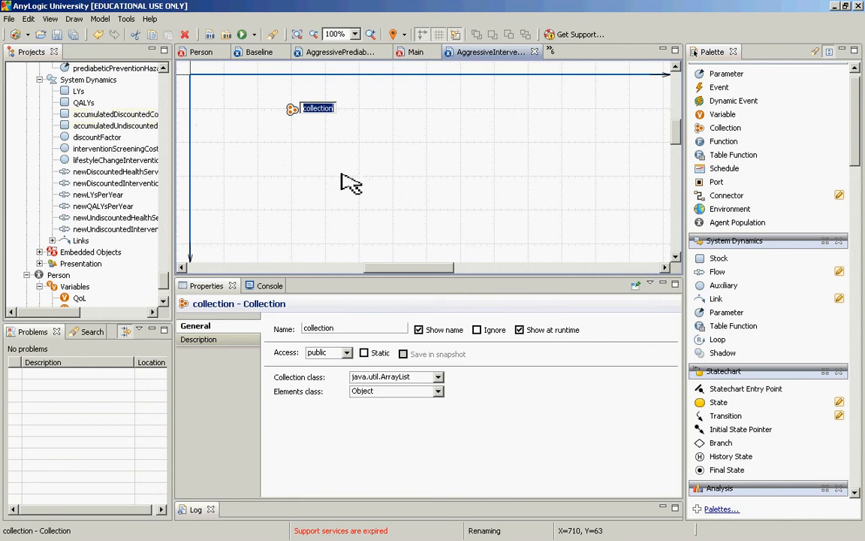
type("YsForScenarios")
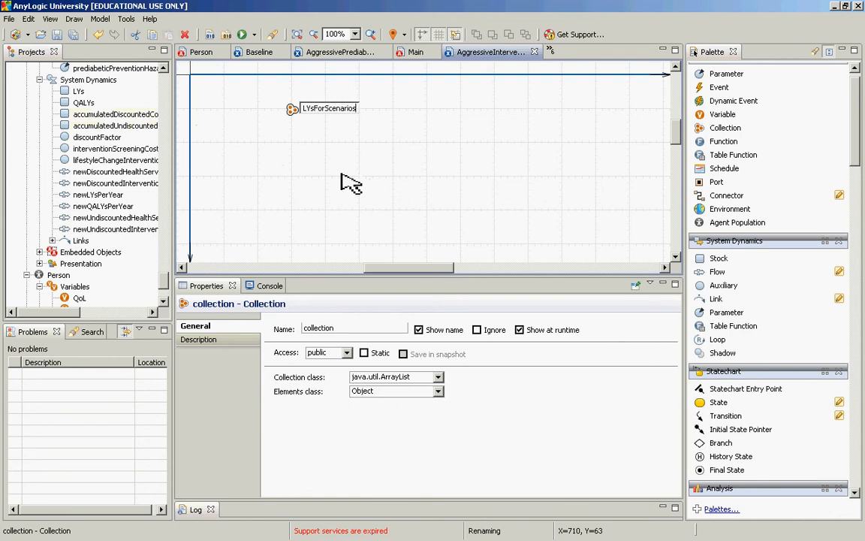
key("Return")
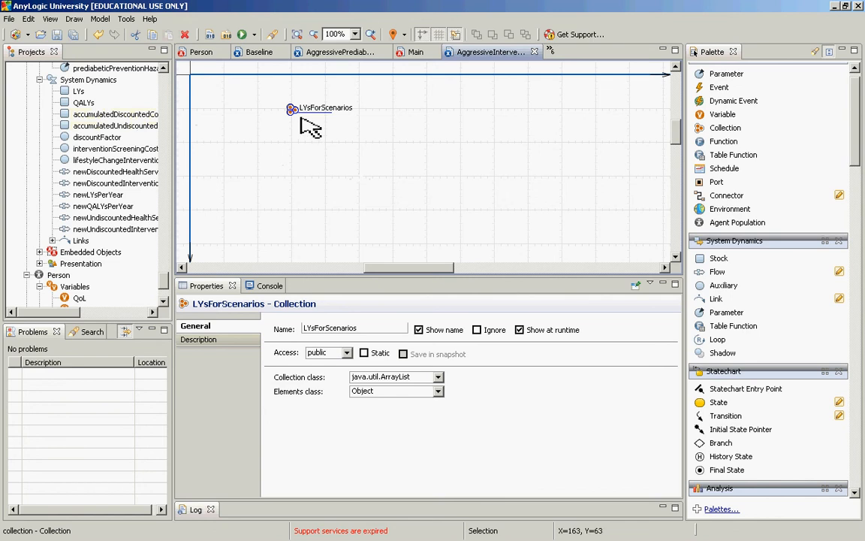
Step: Set the elements class of the LYsForScenarios collection to Double
left_click(438, 391)
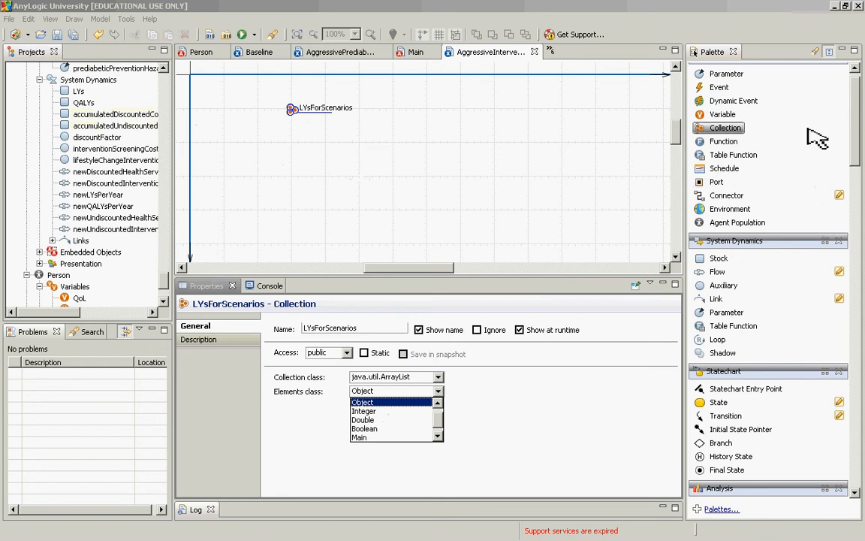
left_click_drag(856, 122, 858, 104)
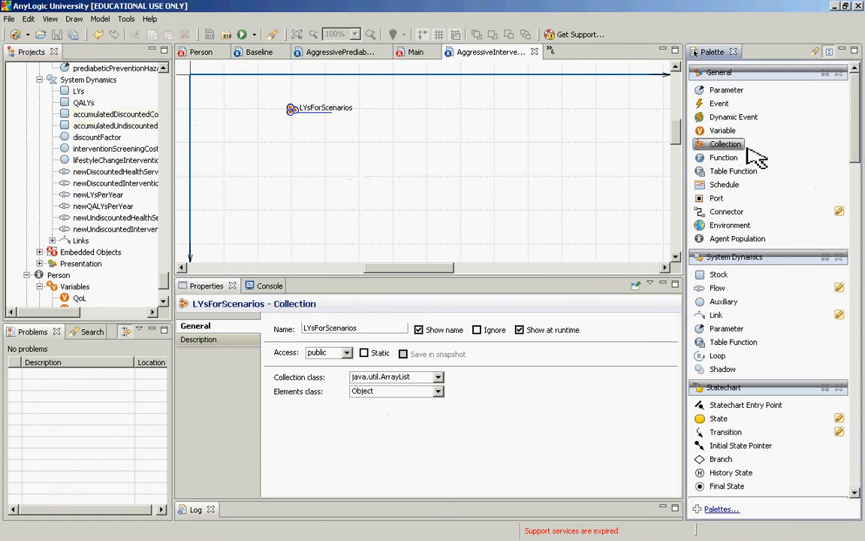
left_click(303, 113)
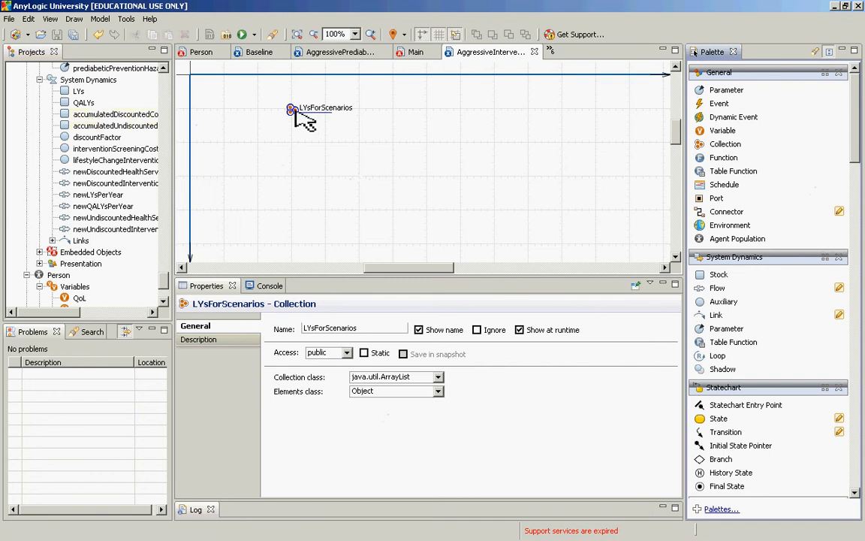
left_click(438, 392)
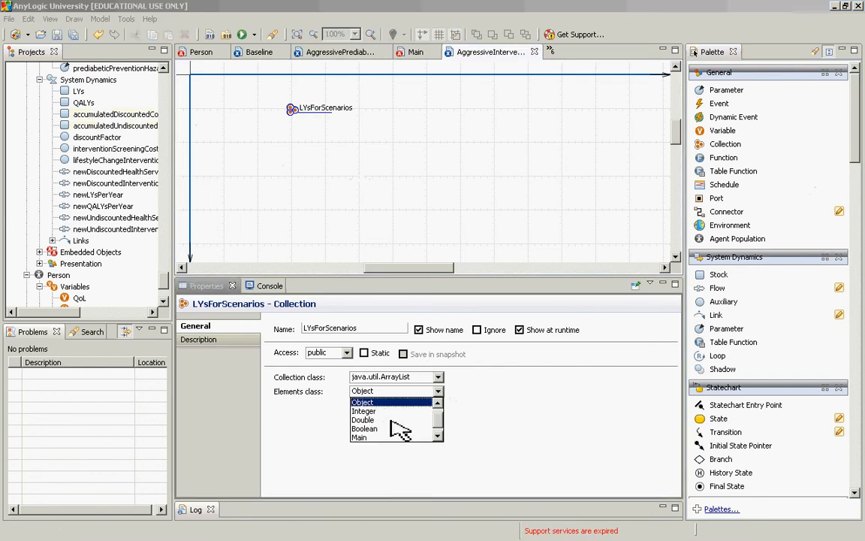
left_click(390, 420)
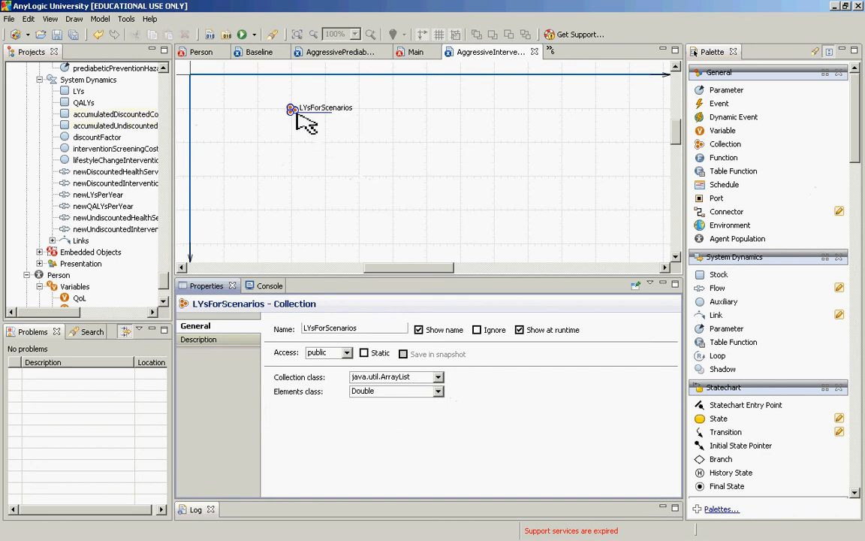
left_click(298, 115)
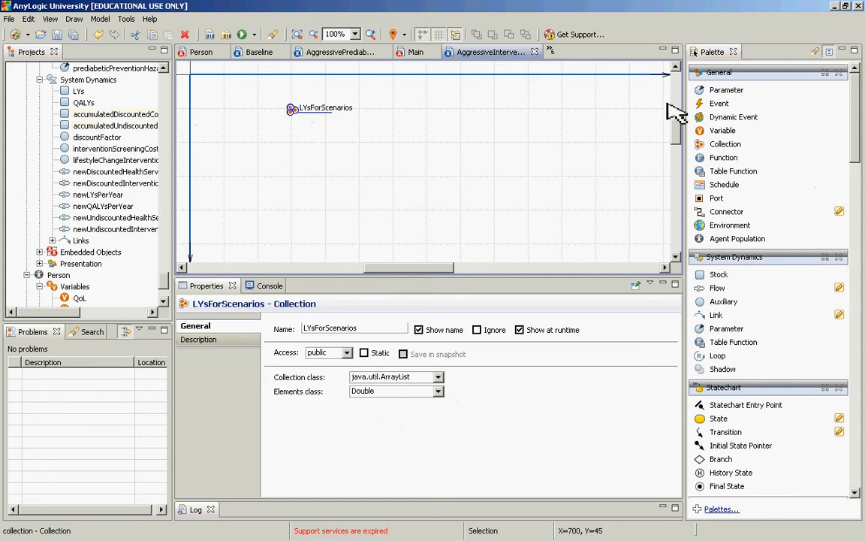
Step: Add a second collection named QALYsForScenarios beside LYsForScenarios and set its elements class to Double
left_click_drag(724, 144, 381, 118)
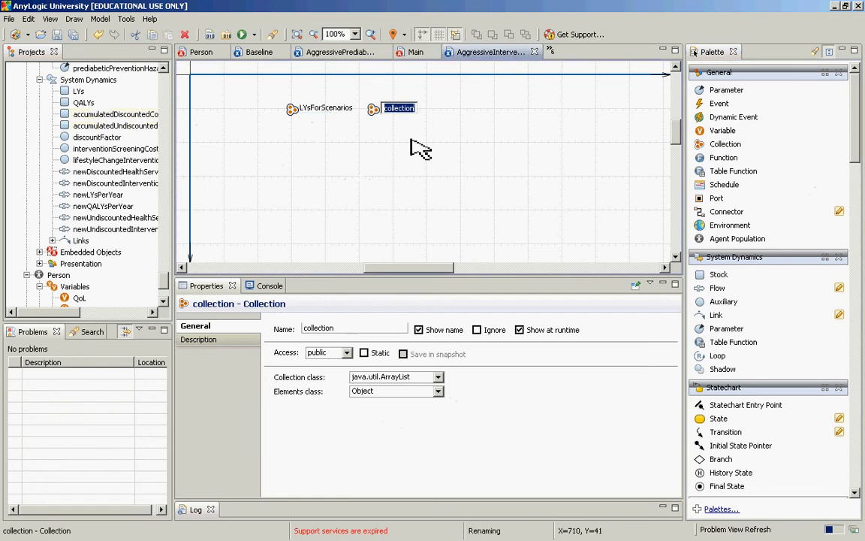
type("QA")
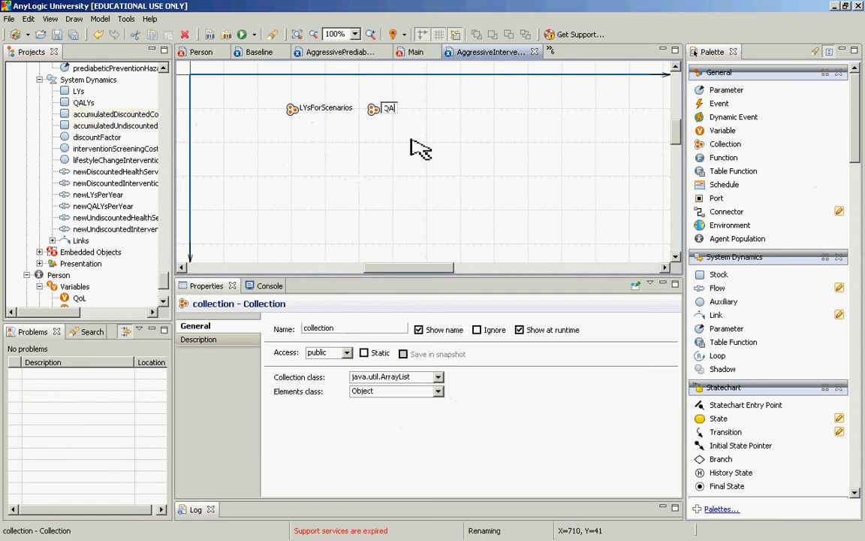
type("LYsForScenarios")
key("Return")
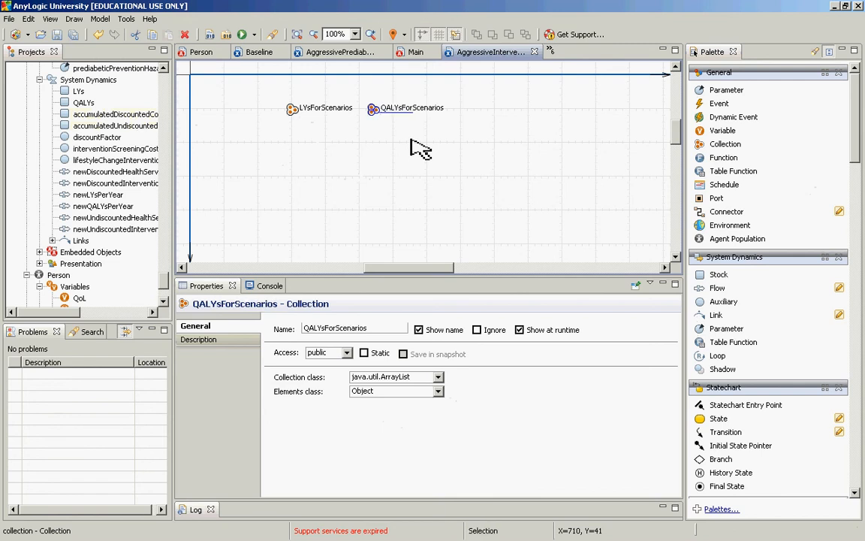
left_click(438, 391)
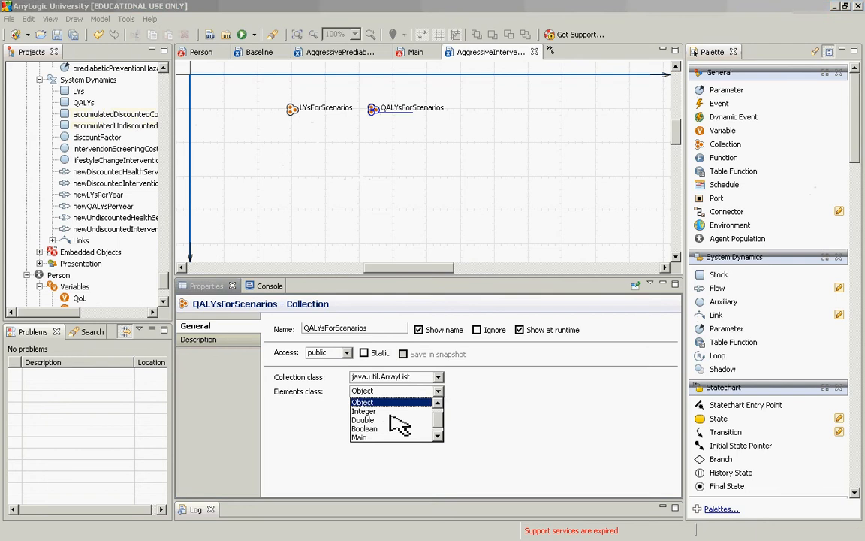
left_click(384, 417)
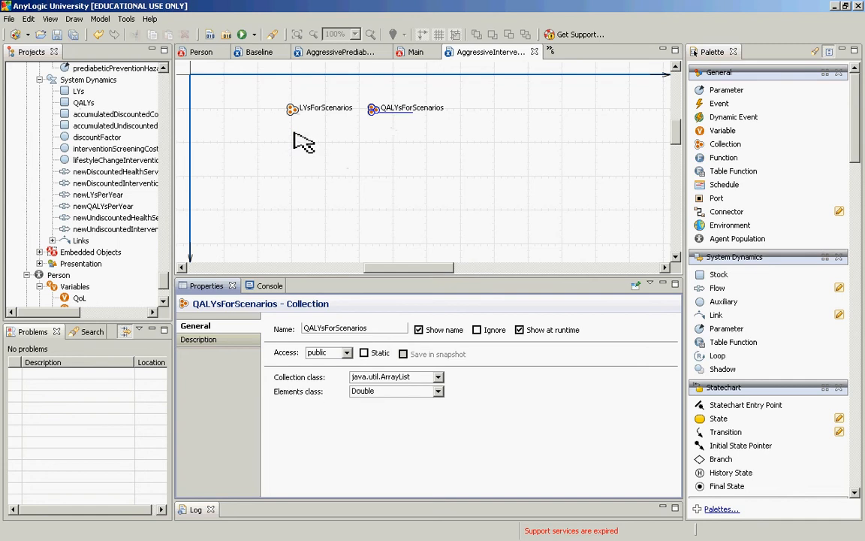
Step: Duplicate the LYsForScenarios collection within the experiment
left_click_drag(278, 98, 492, 142)
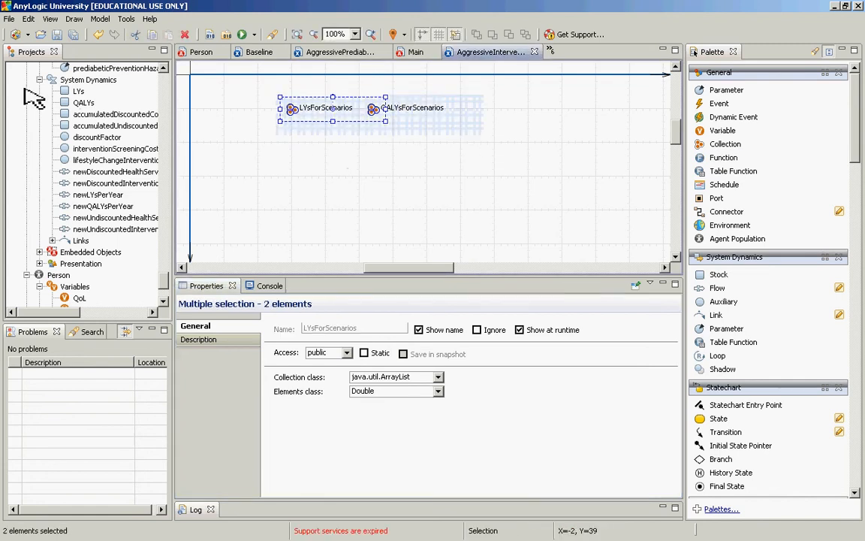
left_click(253, 164)
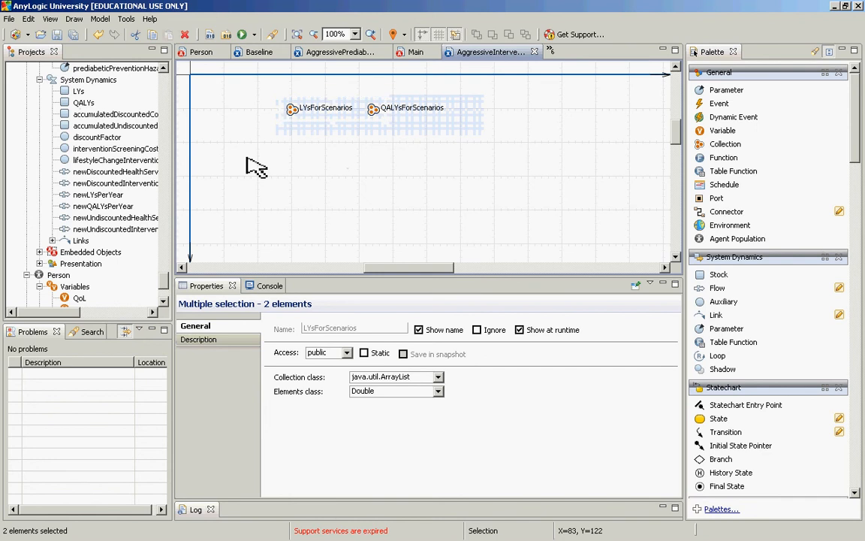
left_click(286, 115)
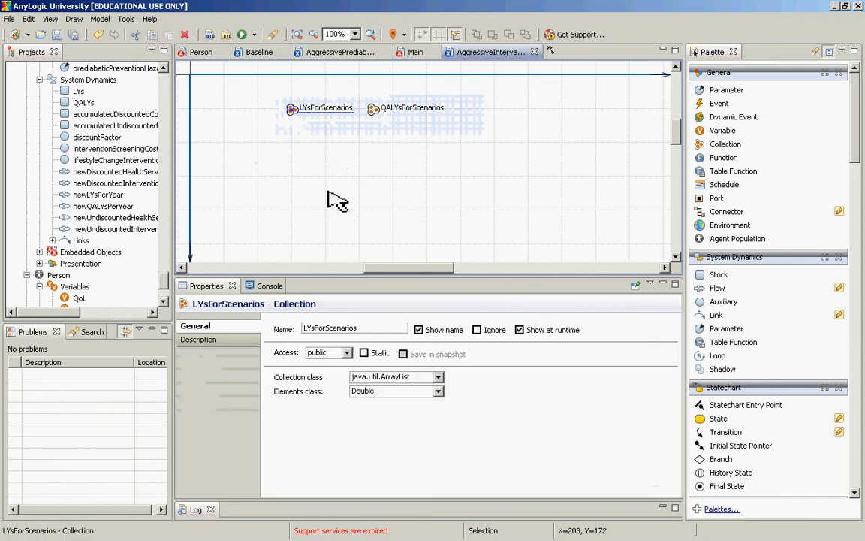
key("ctrl+c")
key("ctrl+v")
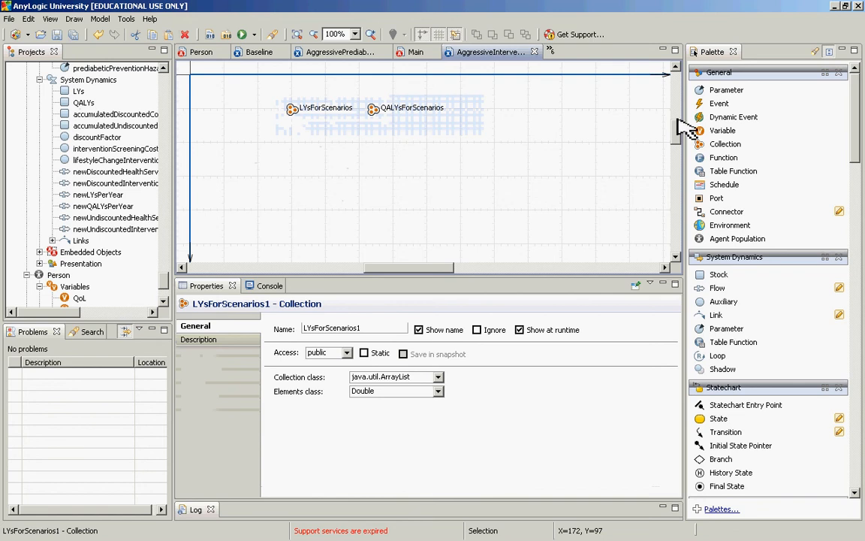
Step: Locate the duplicated LYs collection through the experiment's Collections in the project tree and move it directly beneath LYsForScenarios on the canvas
left_click_drag(678, 129, 681, 132)
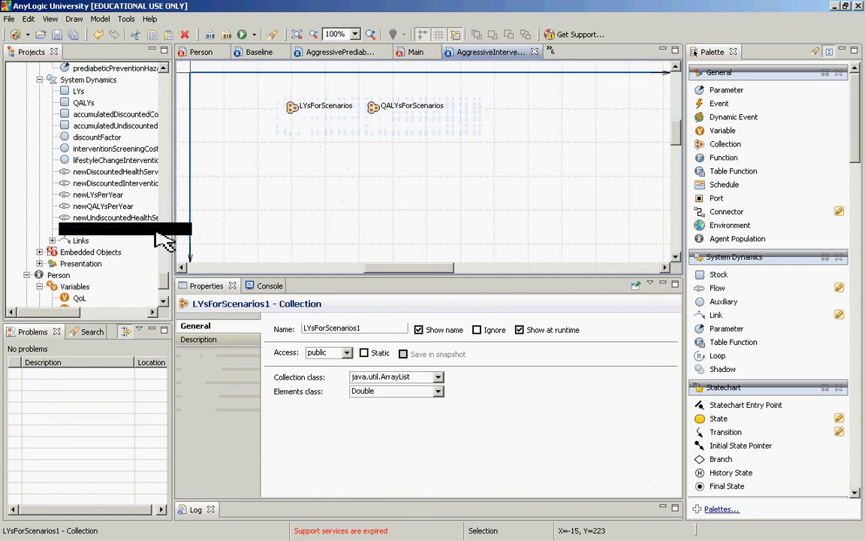
left_click_drag(162, 284, 164, 296)
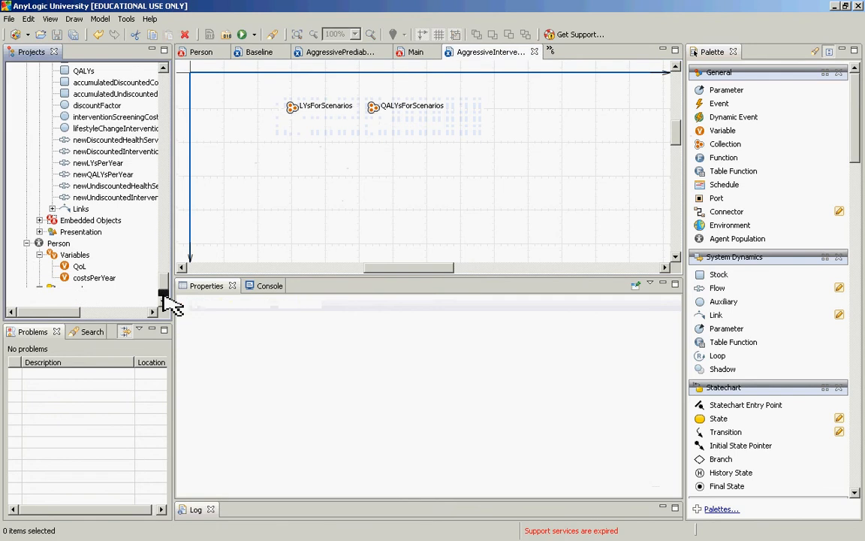
left_click(164, 296)
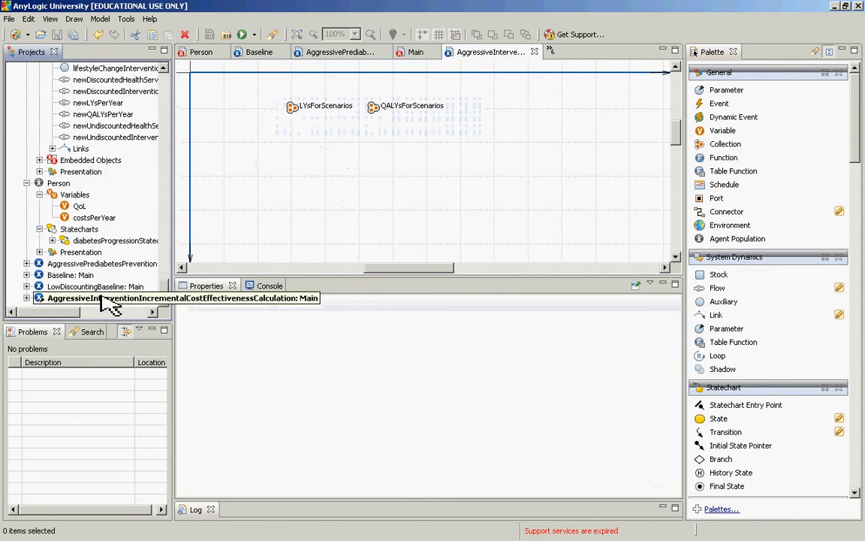
left_click(27, 297)
left_click(39, 284)
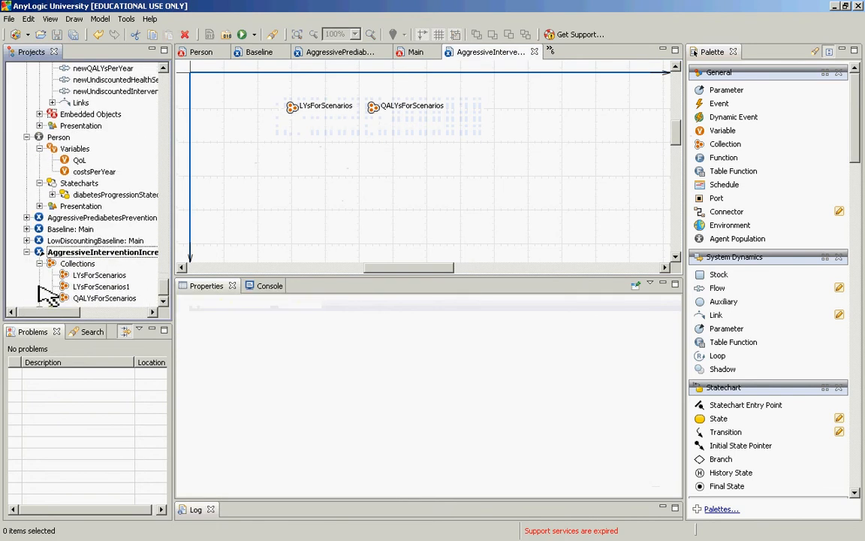
left_click(105, 287)
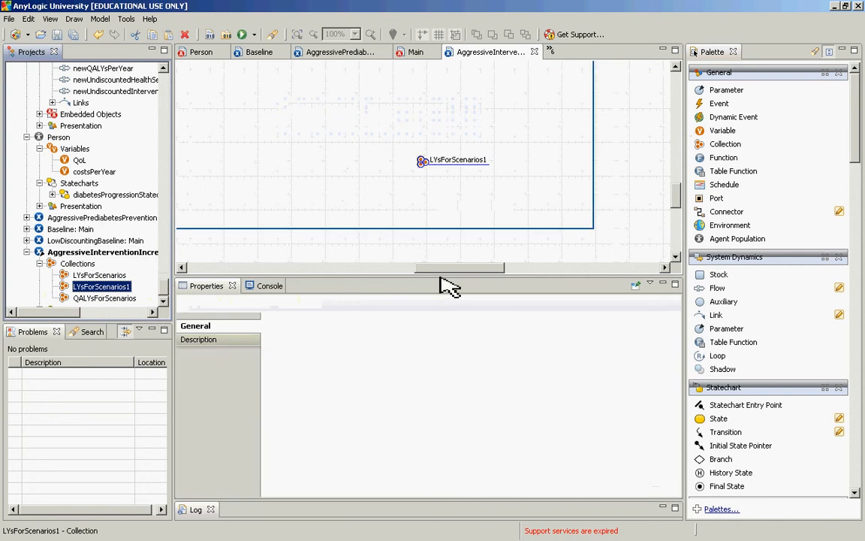
left_click_drag(425, 163, 205, 87)
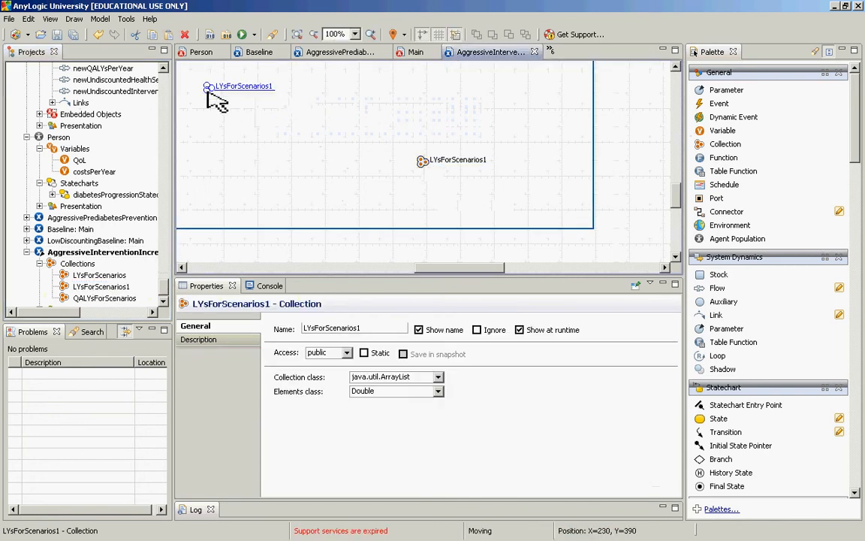
left_click_drag(450, 266, 365, 267)
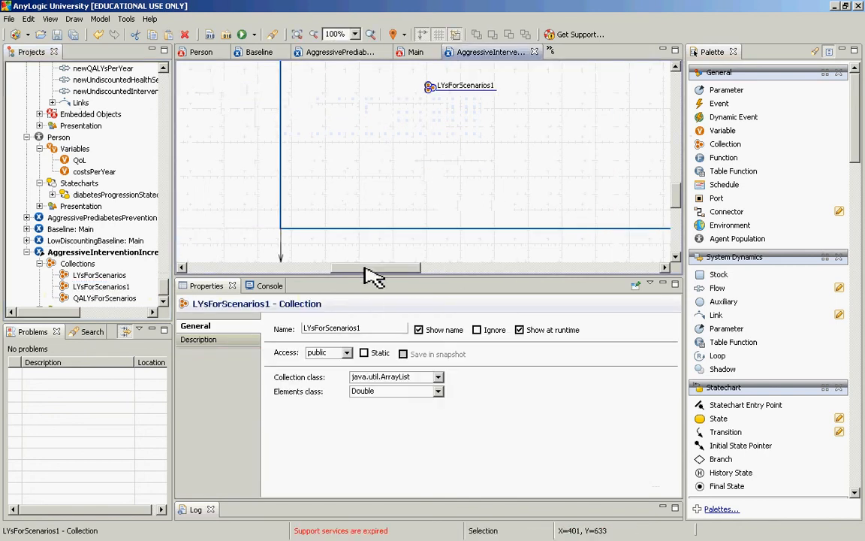
scroll(364, 268, "up", 5)
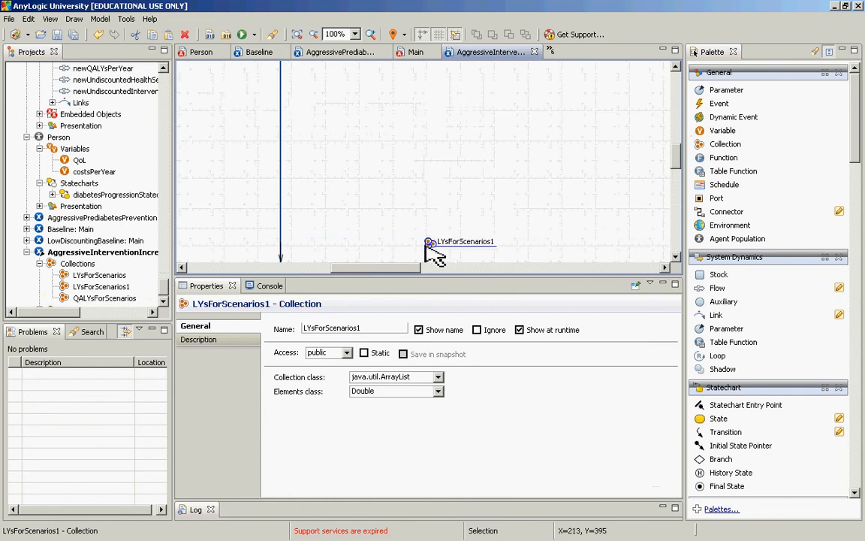
left_click_drag(426, 244, 393, 84)
scroll(396, 83, "up", 3)
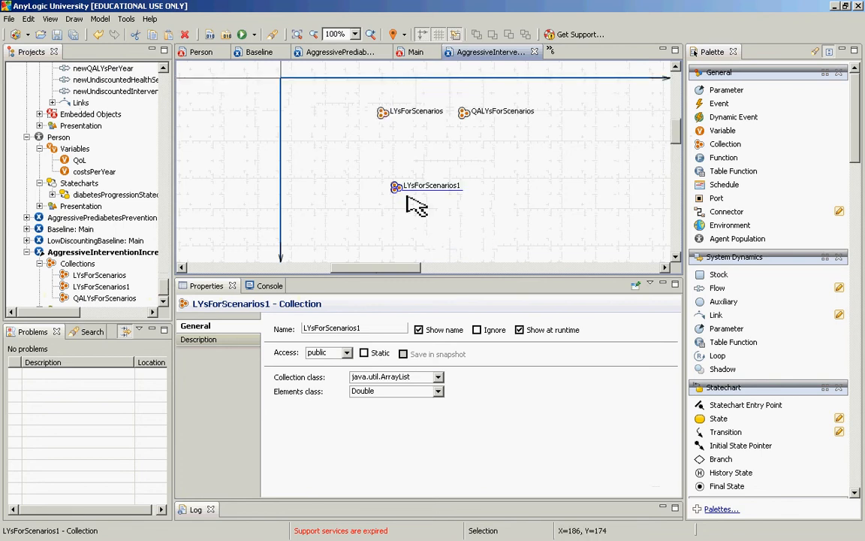
left_click_drag(393, 183, 381, 144)
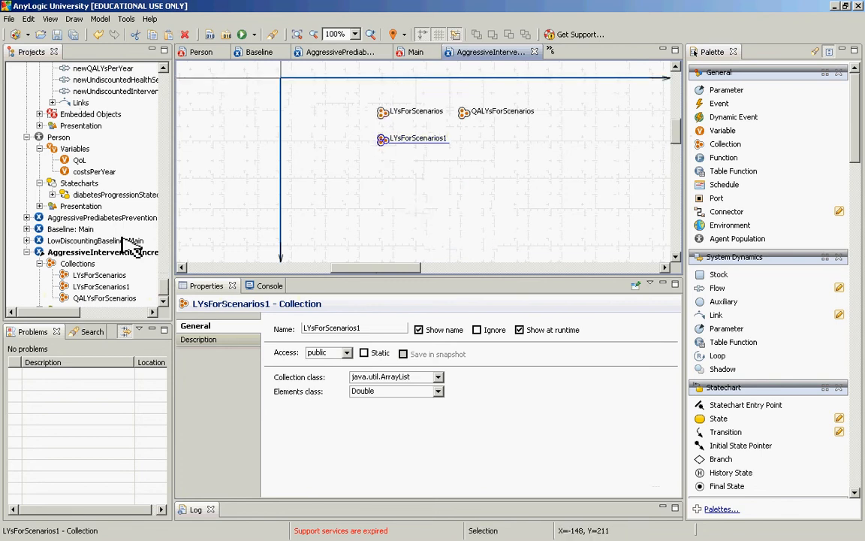
Step: Rename the duplicated collection beneath LYsForScenarios as accumulatedDiscountedCostsForScenarios
left_click(163, 66)
scroll(162, 67, "up", 6)
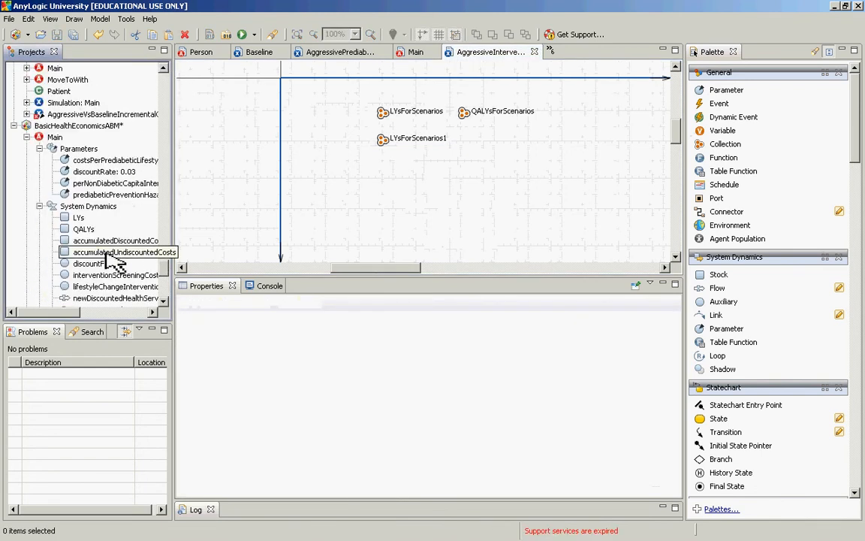
left_click(381, 142)
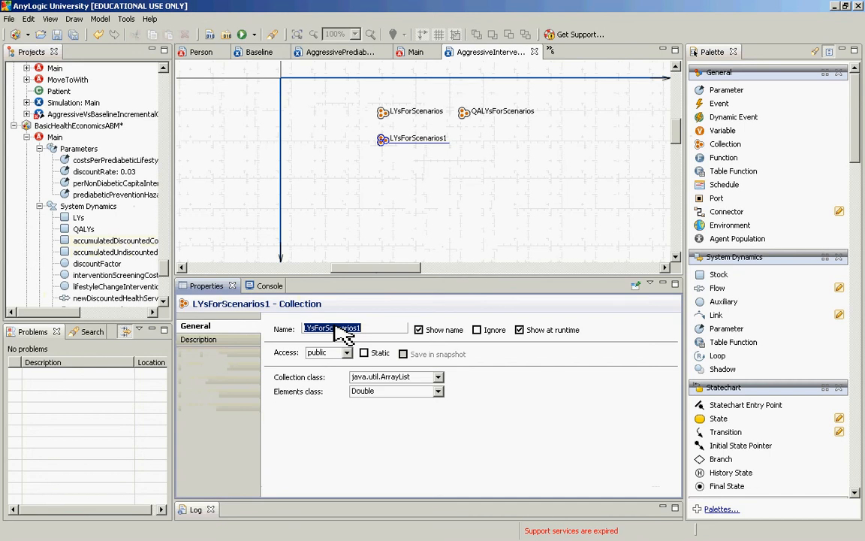
key("shift+Left")
key("shift+Left")
key("shift+Left")
key("shift+Left")
key("shift+Left")
key("shift+Left")
key("shift+Left")
key("shift+Left")
key("shift+Left")
key("shift+Left")
key("shift+Left")
key("shift+Left")
key("shift+Left")
type("accumulate")
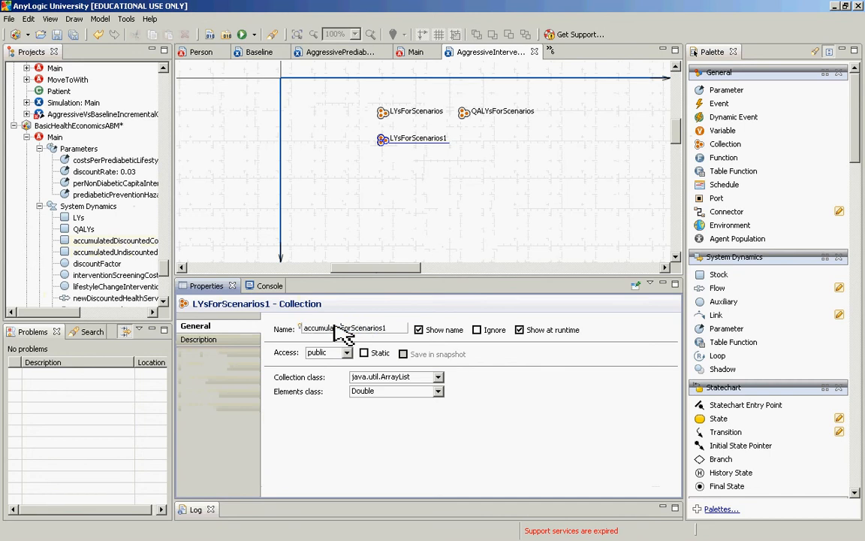
type("dDiscountedCosts")
key("End")
key("BackSpace")
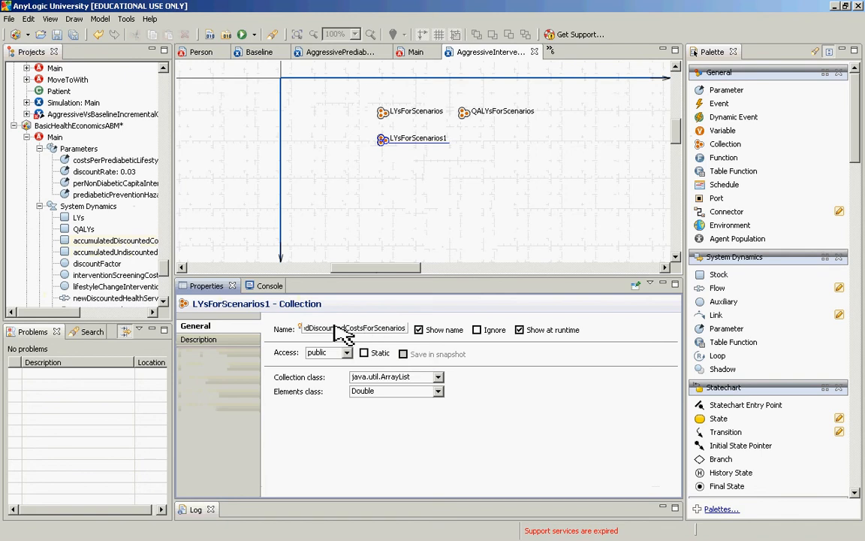
key("Return")
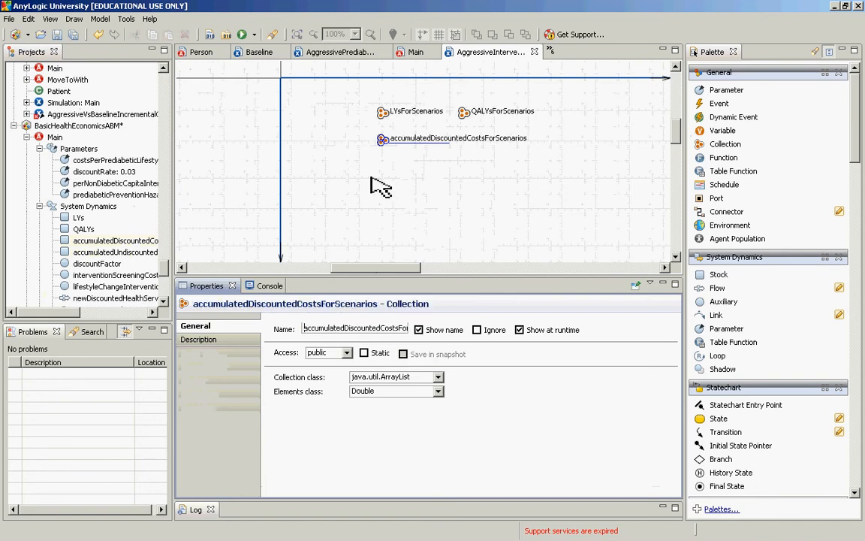
Step: Duplicate the accumulatedDiscountedCostsForScenarios collection and place the copy beside it on the same row
left_click(386, 154)
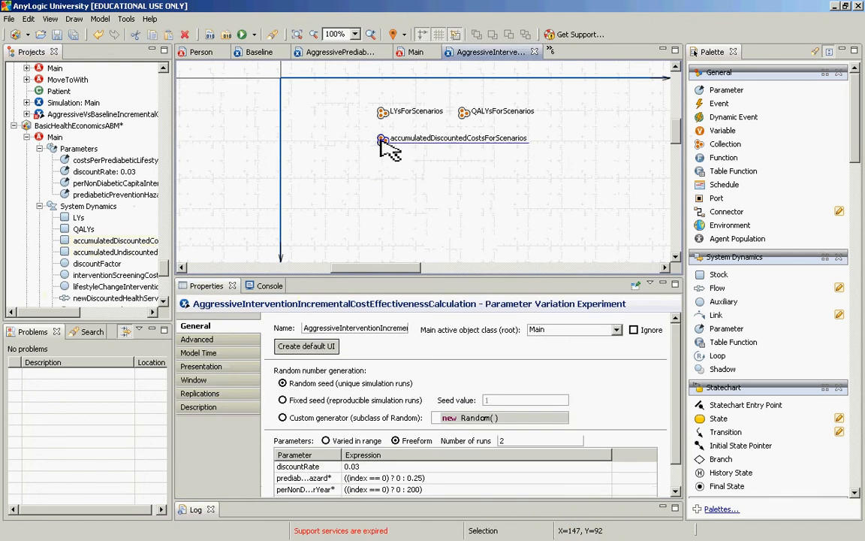
left_click(381, 143)
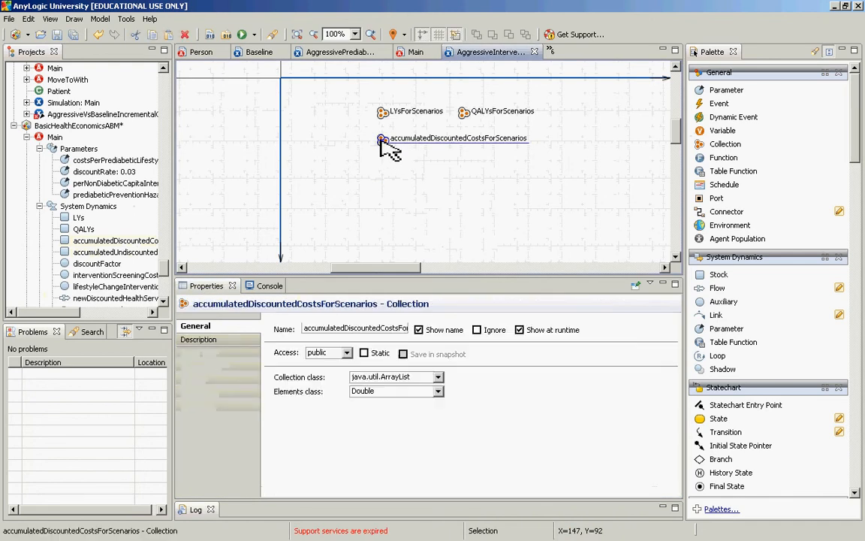
mouse_move(389, 149)
left_mouse_down()
mouse_move(420, 163)
mouse_move(374, 162)
mouse_move(376, 154)
mouse_move(403, 174)
mouse_move(458, 160)
mouse_move(538, 159)
left_mouse_up()
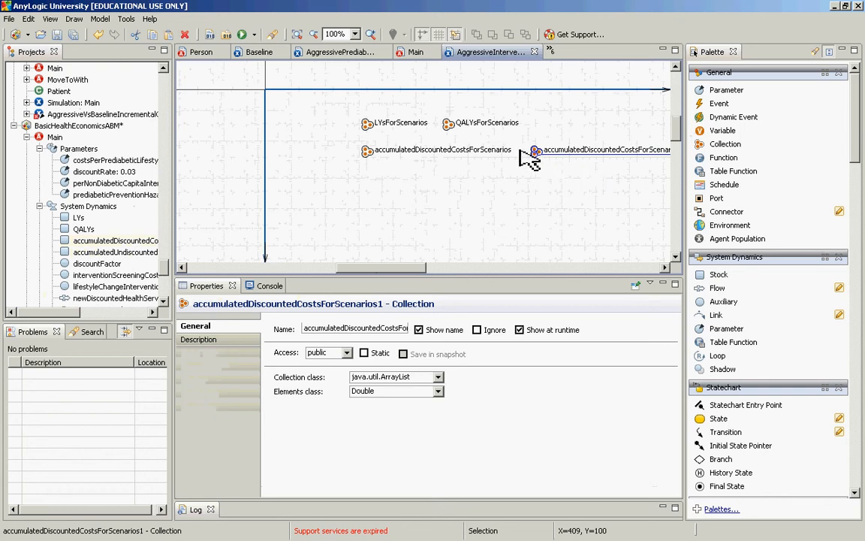
left_click_drag(537, 152, 531, 151)
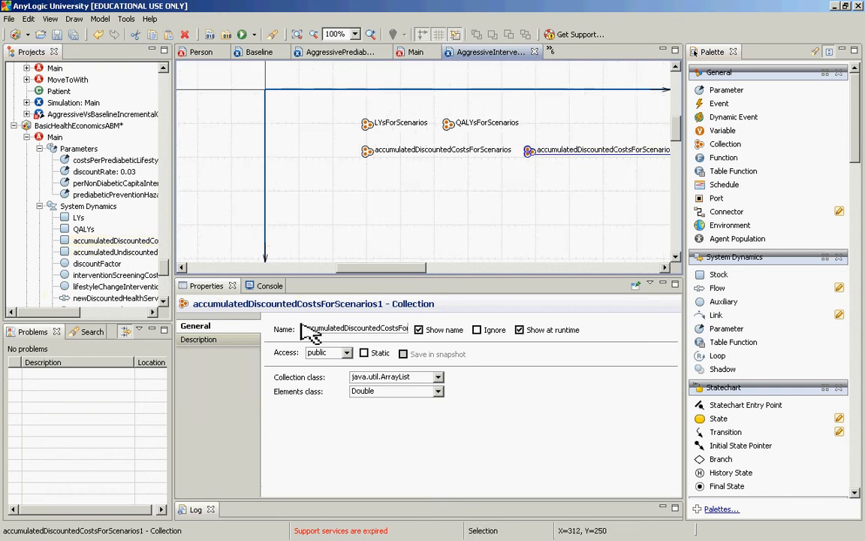
Step: Rename the copied costs collection as accumulatedUndiscountedCostsForScenarios
left_click(342, 328)
key("Right")
key("shift+Right")
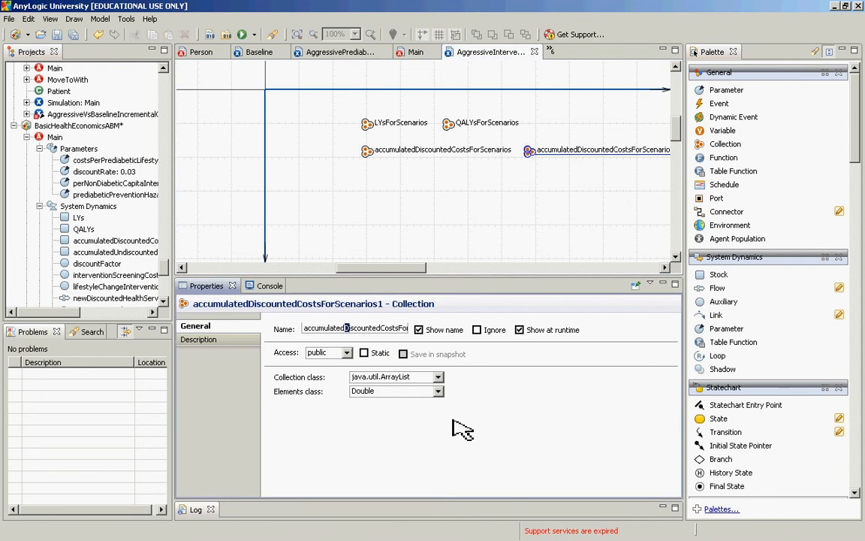
type("Und")
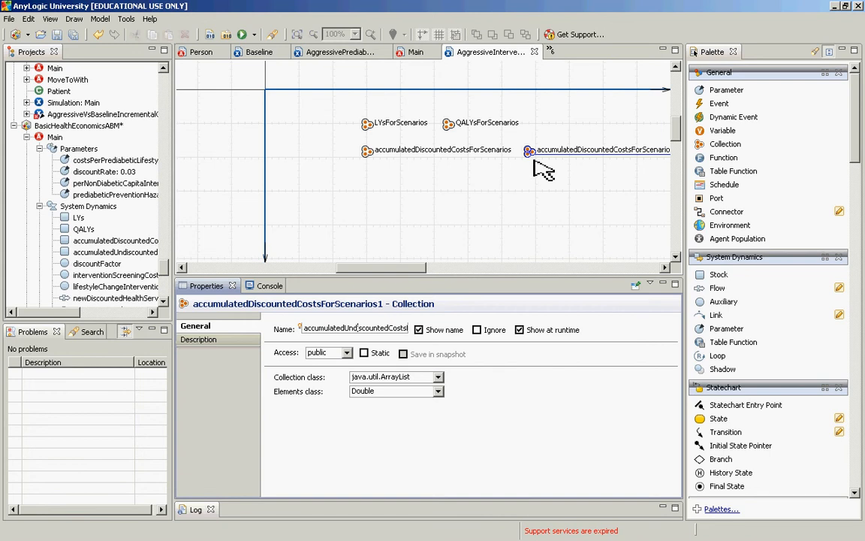
left_click_drag(409, 271, 425, 269)
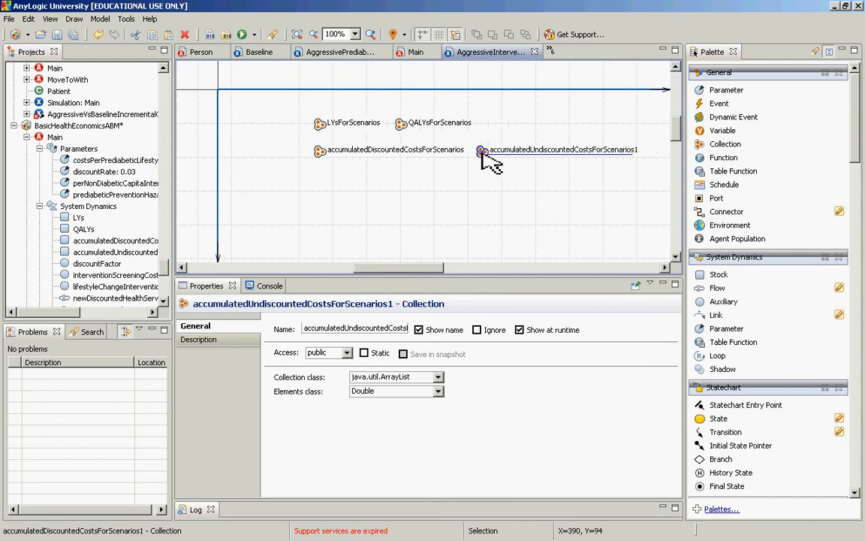
left_click(396, 331)
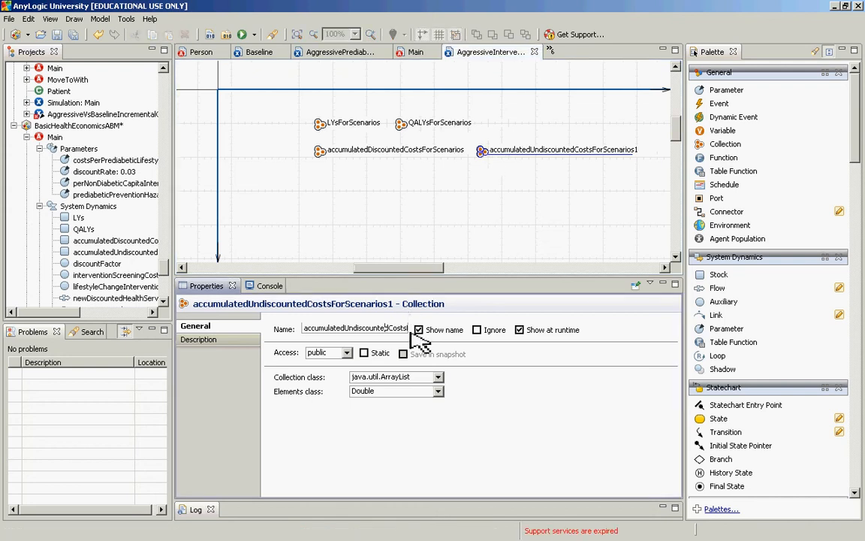
key("End")
key("BackSpace")
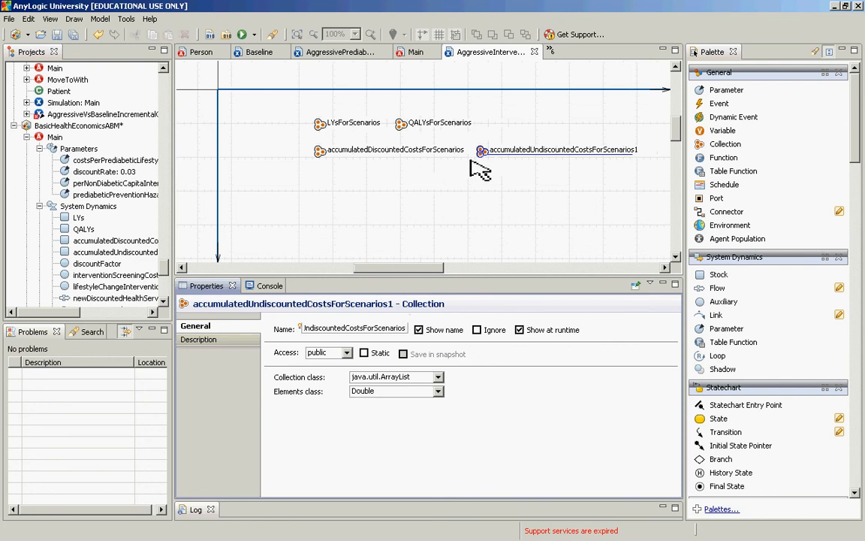
left_click(442, 196)
left_click(441, 196)
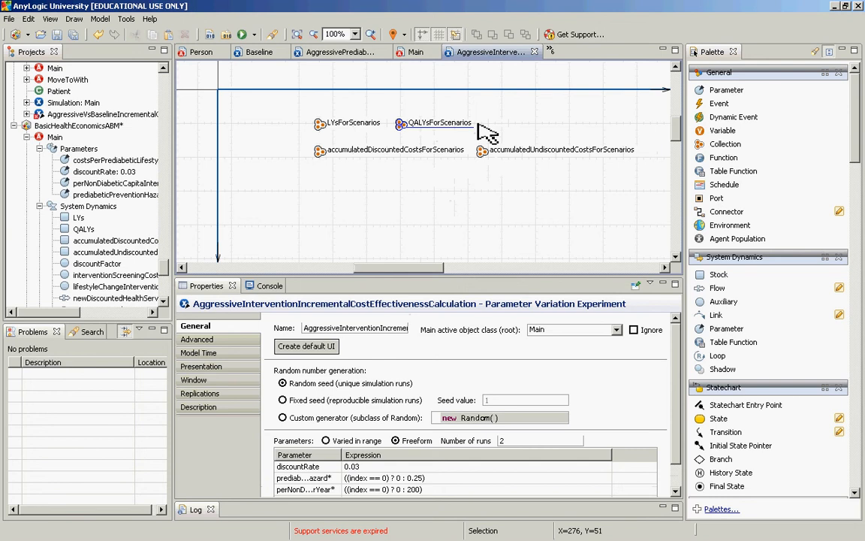
Step: Move the QALYsForScenarios collection so it lines up directly above accumulatedUndiscountedCostsForScenarios
left_click(475, 125)
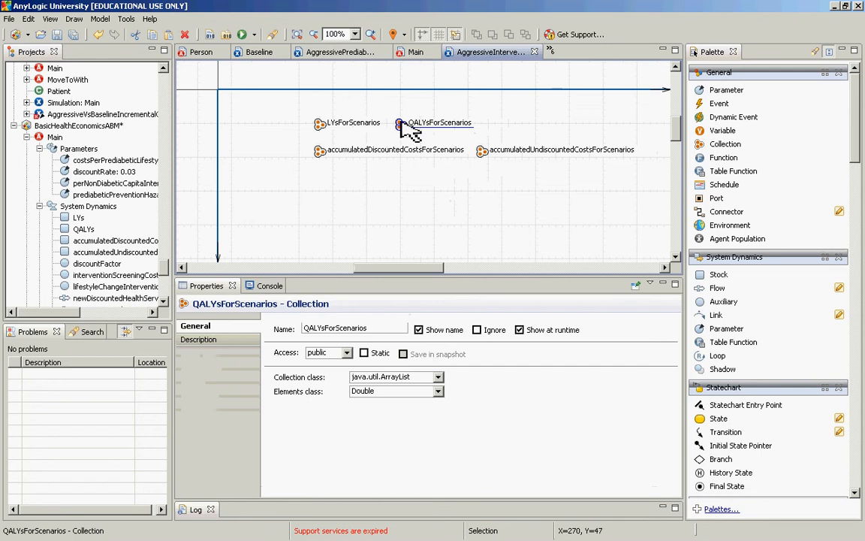
left_click_drag(400, 124, 485, 128)
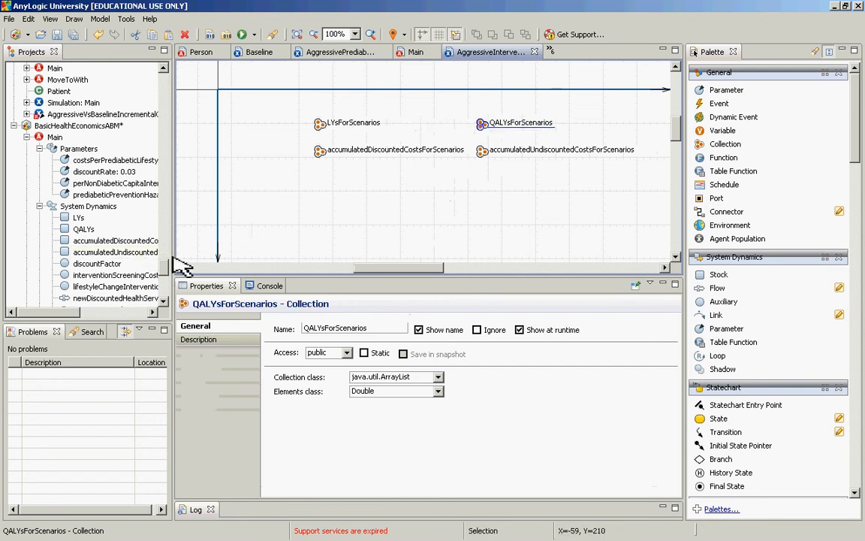
Step: Open the advanced settings of the AggressiveInterventionIncrementalCostEffectivenessCalculation experiment and begin editing its after-simulation-run code
left_click_drag(164, 273, 167, 311)
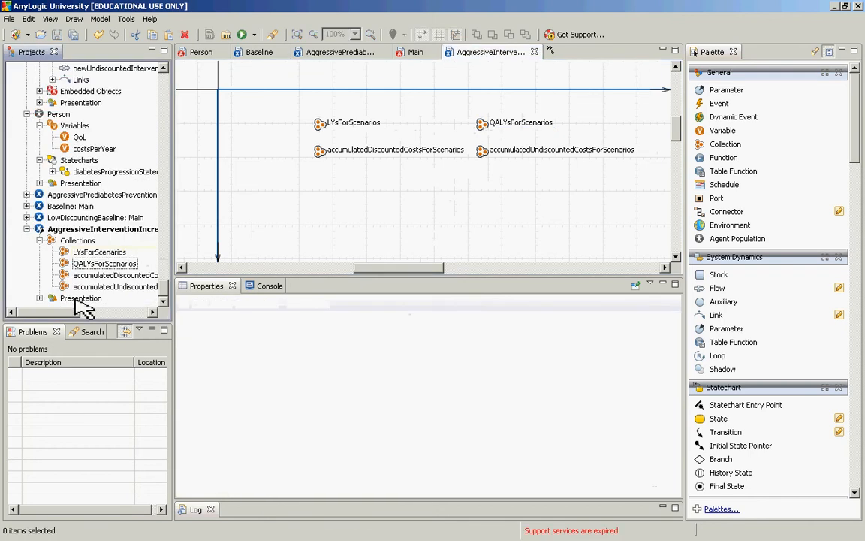
left_click(84, 232)
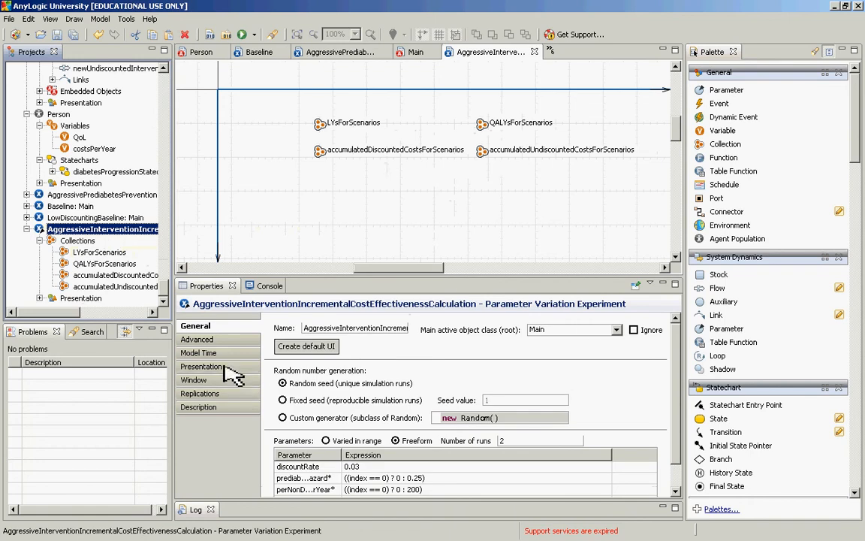
left_click(219, 341)
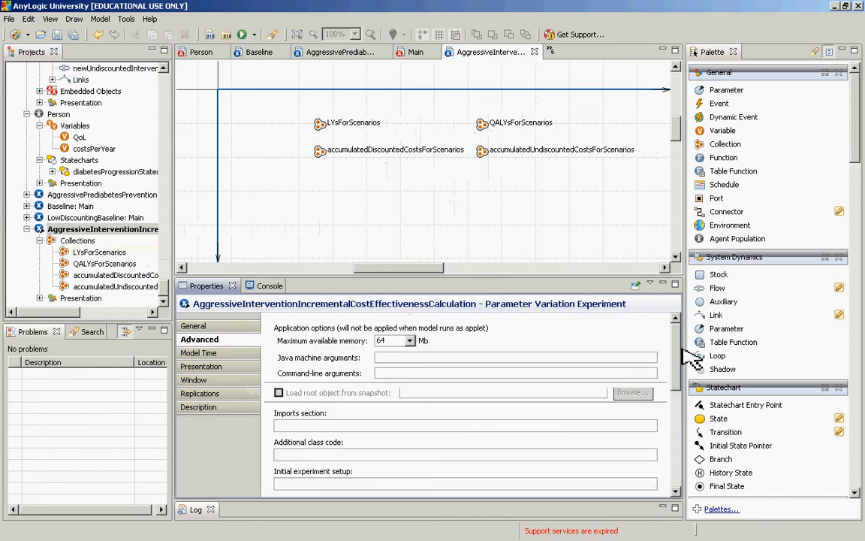
left_click_drag(678, 348, 656, 411)
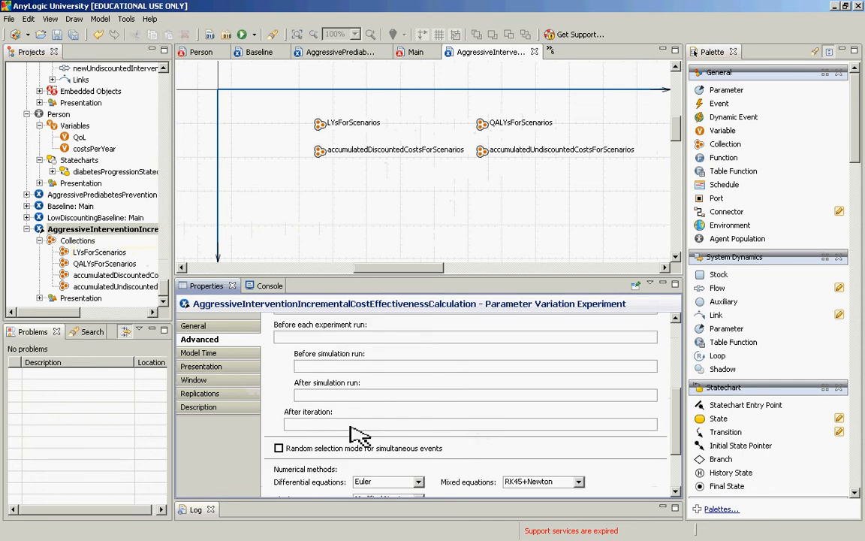
left_click(359, 369)
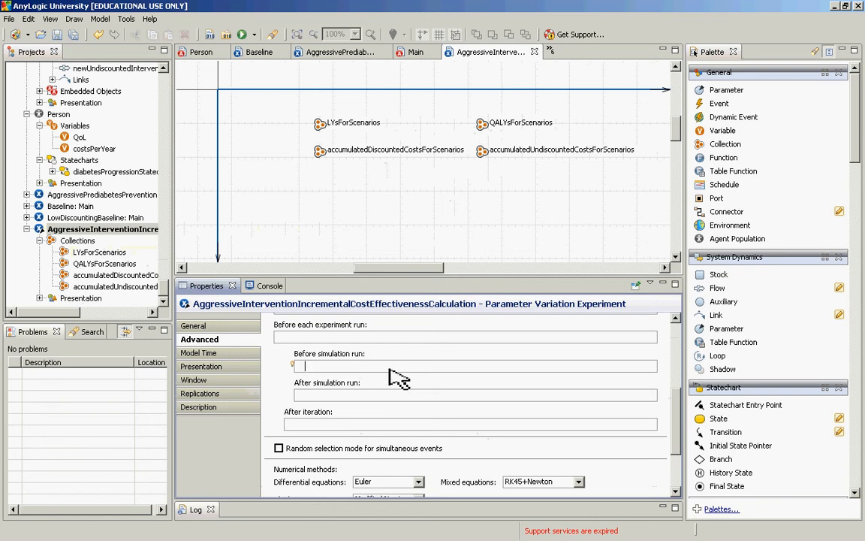
left_click(383, 394)
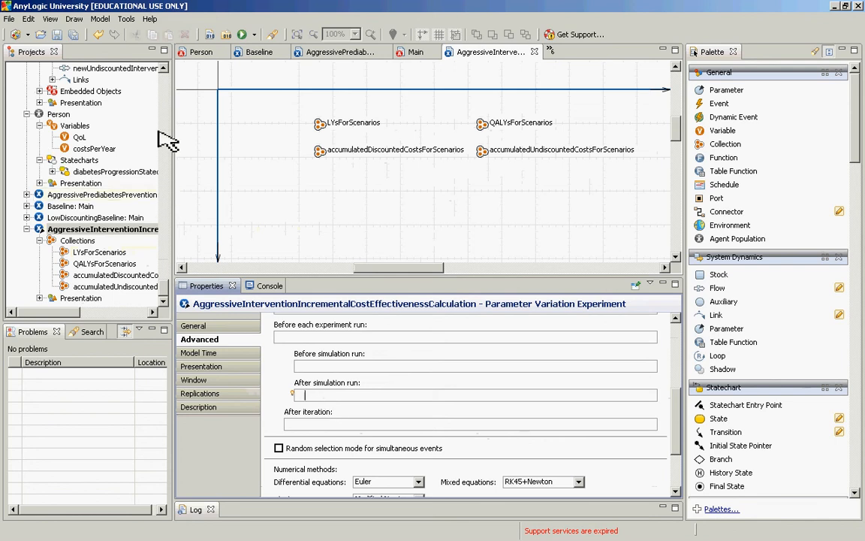
left_click(163, 68)
left_click(163, 69)
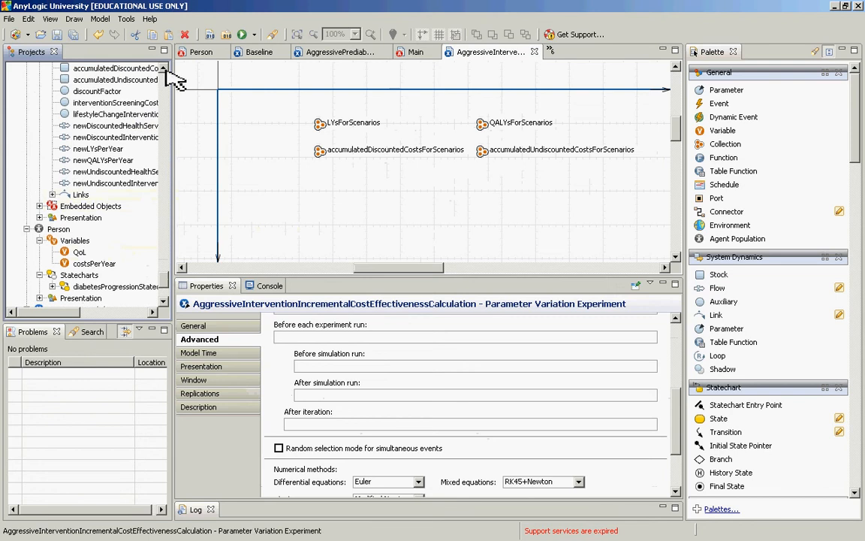
left_click(163, 69)
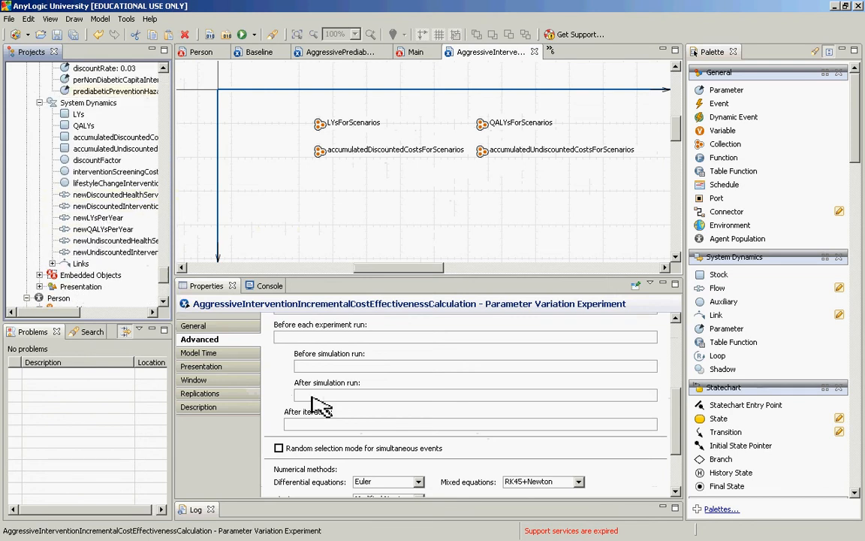
left_click(353, 396)
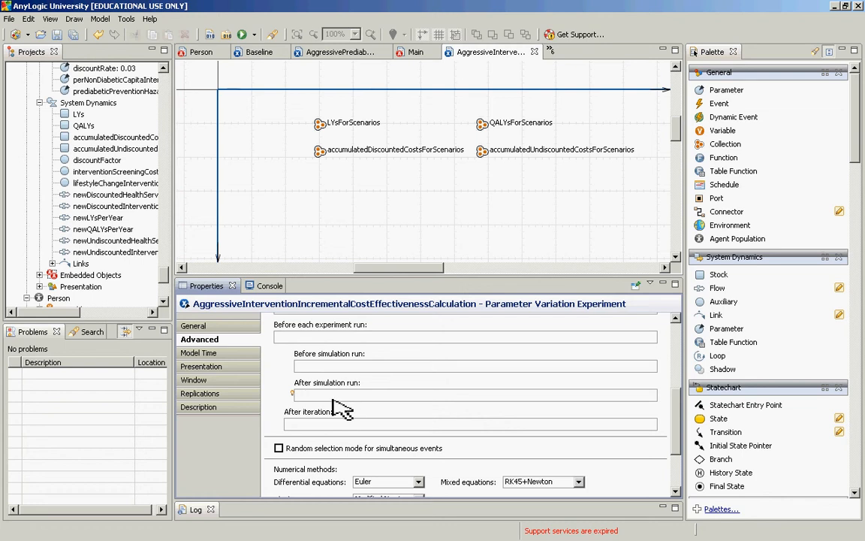
mouse_move(294, 395)
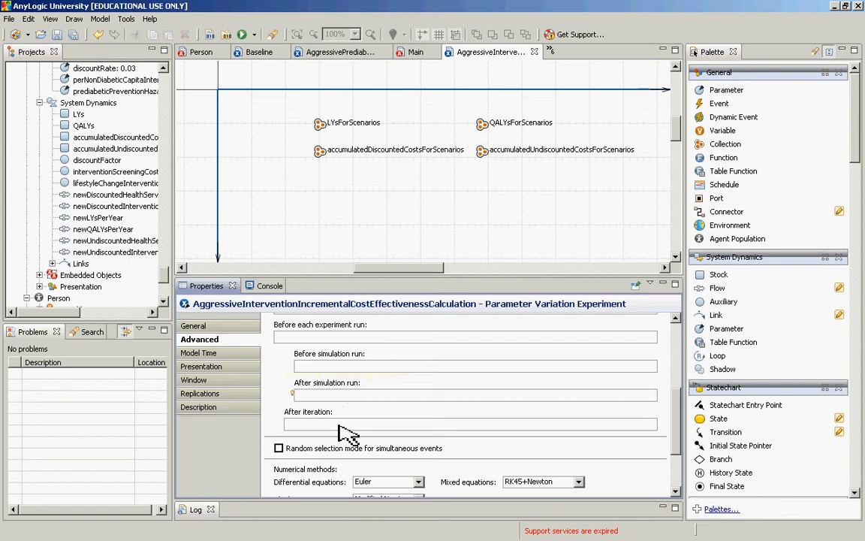
type("root.")
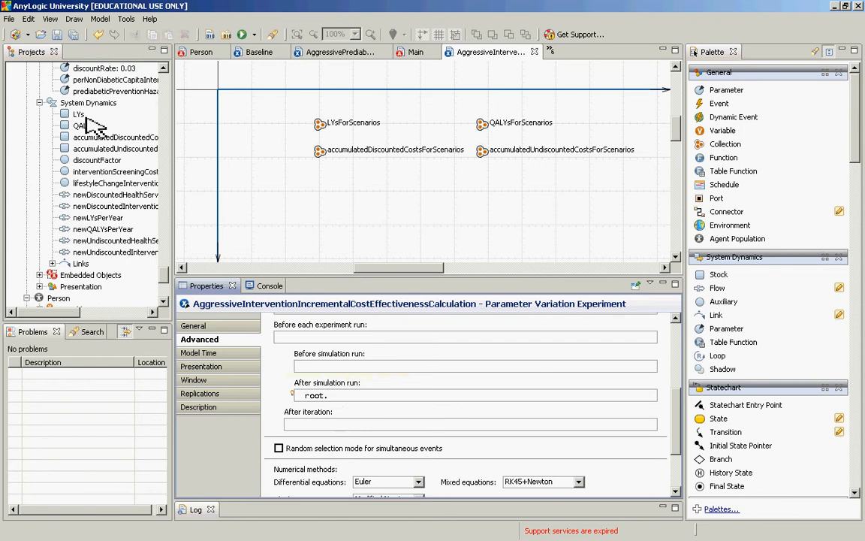
type("LYs")
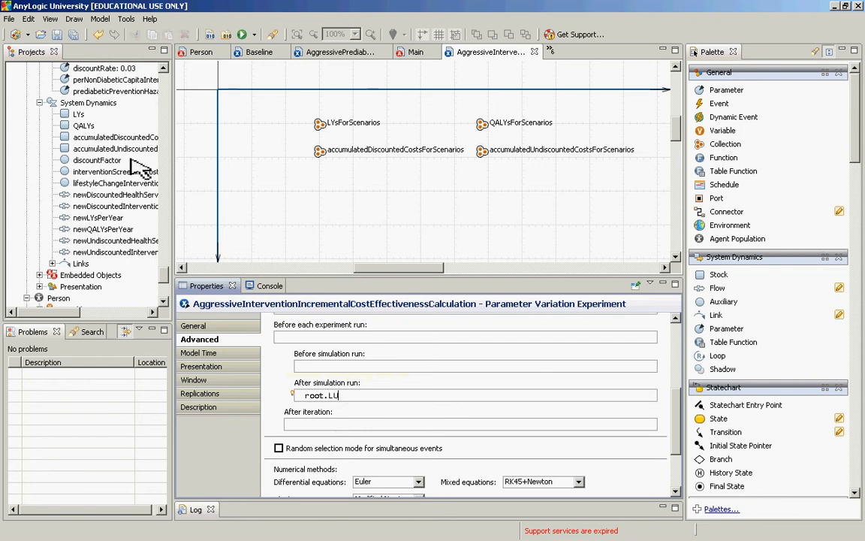
key("Return")
key("ctrl+Left")
key("ctrl+Left")
key("ctrl+Left")
key("shift+End")
key("Delete")
Step: Enter LYsForScenarios.add(root.LYs); as the first line of the experiment's after-simulation-run code
type("LYs.For")
key("BackSpace")
key("BackSpace")
key("BackSpace")
key("BackSpace")
type("For")
key("ctrl+space")
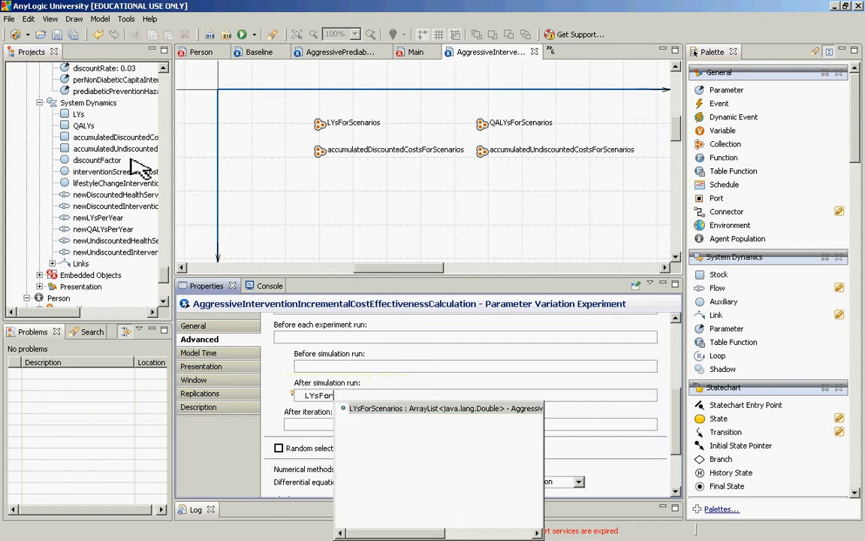
key("Return")
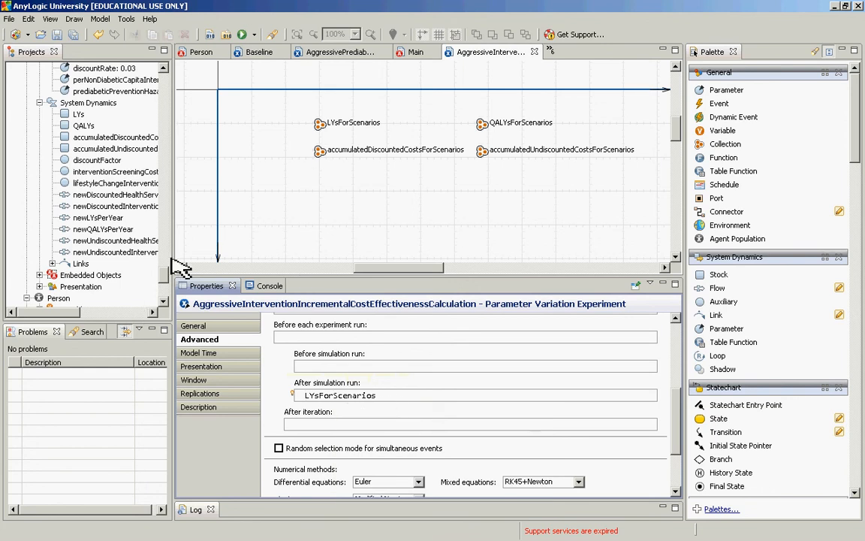
left_click_drag(166, 272, 170, 297)
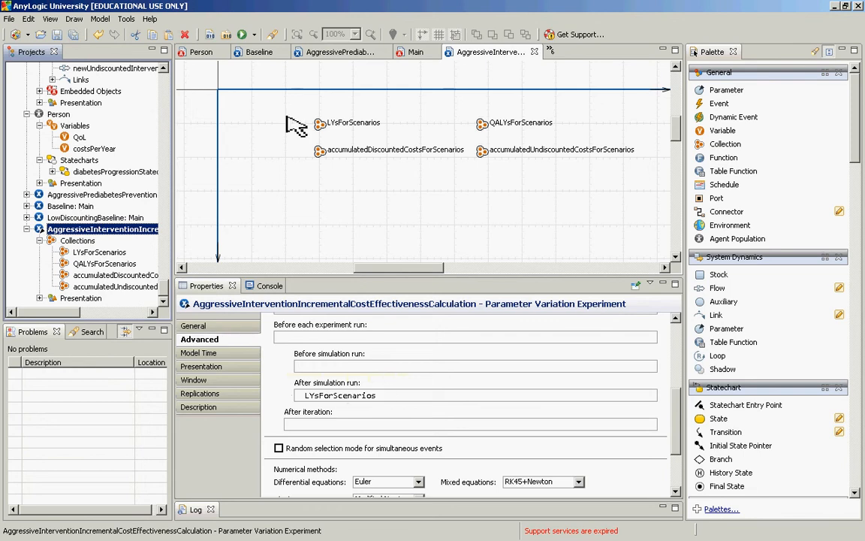
left_click(402, 396)
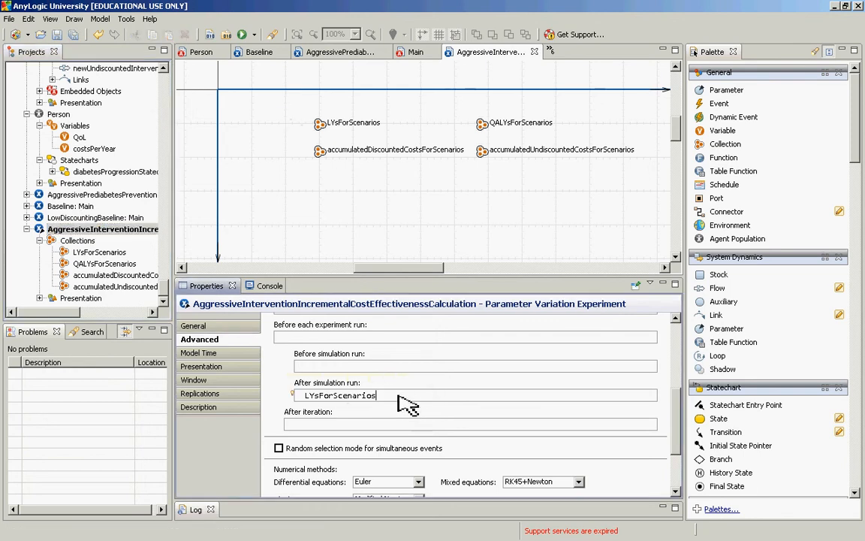
type(".,")
key("BackSpace")
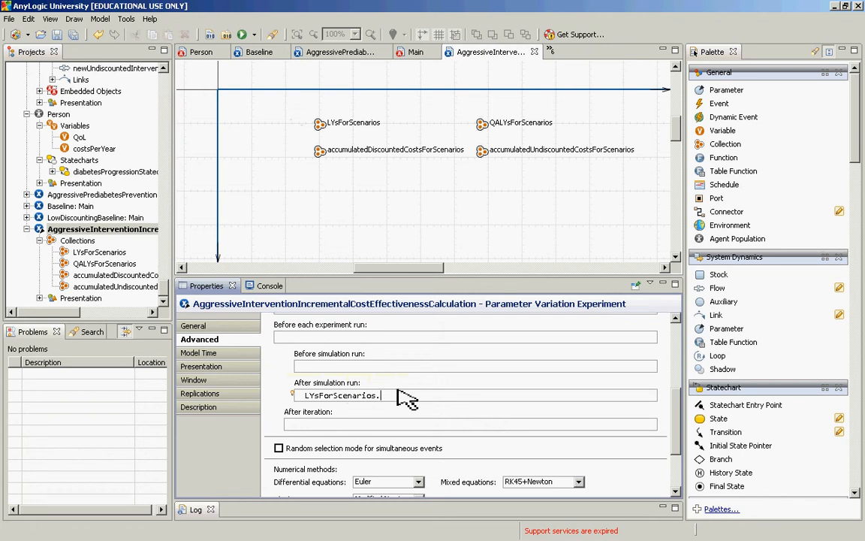
type("add")
type("(root.LYs")
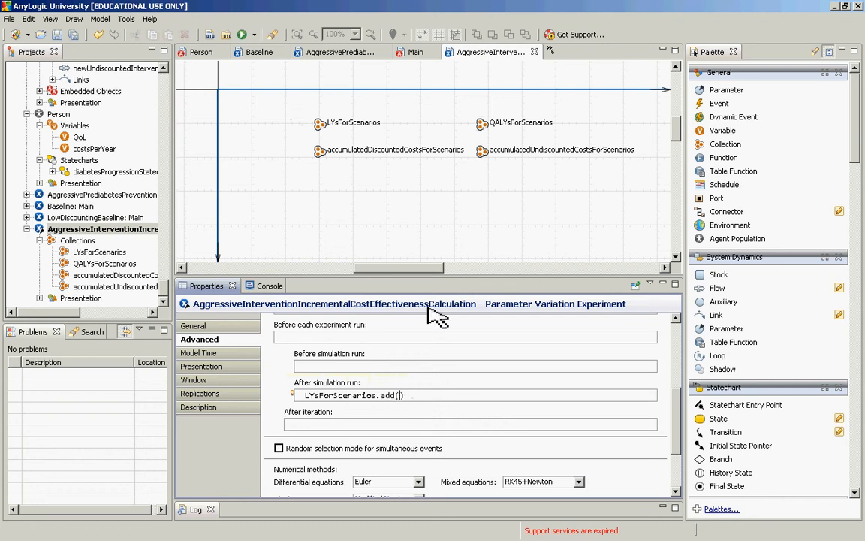
type(");")
key("Return")
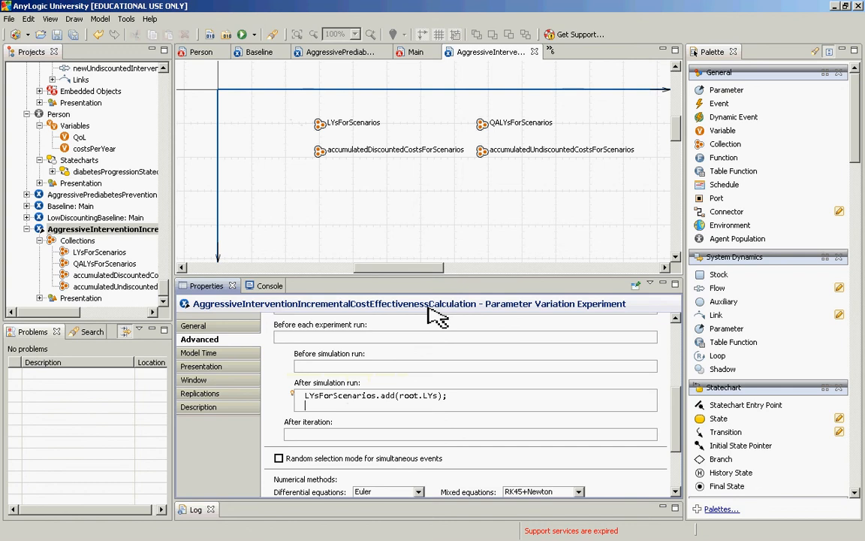
Step: Duplicate the LYs statement onto a second line and adapt it to QALYsForScenarios.add(root.QALYs);
key("ctrl+a")
key("ctrl+c")
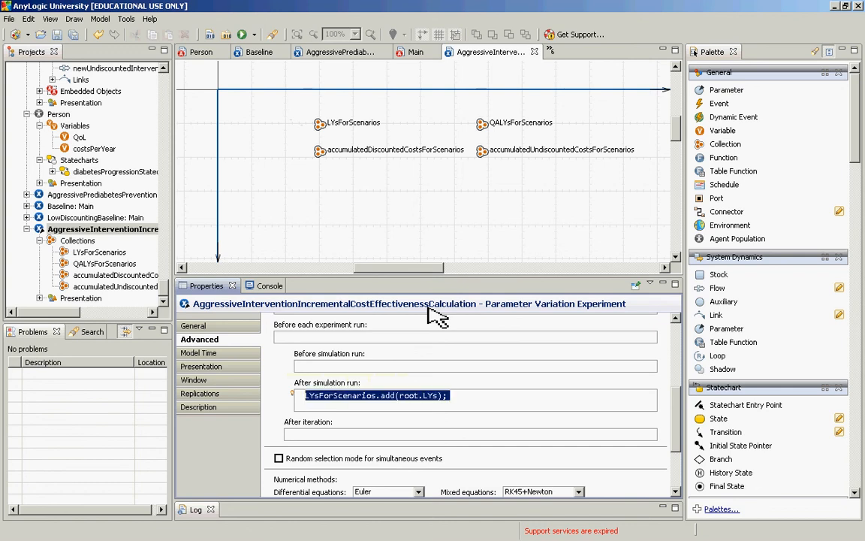
key("Down")
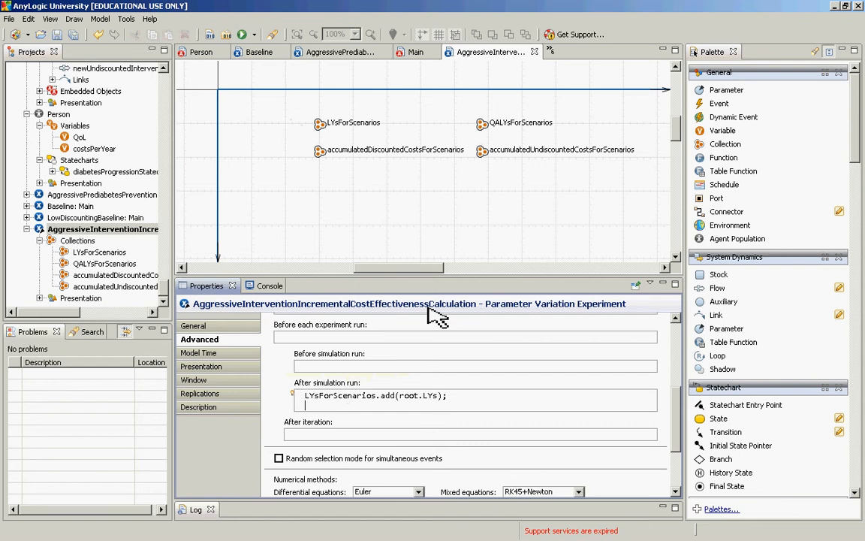
key("ctrl+v")
key("Home")
type("QA")
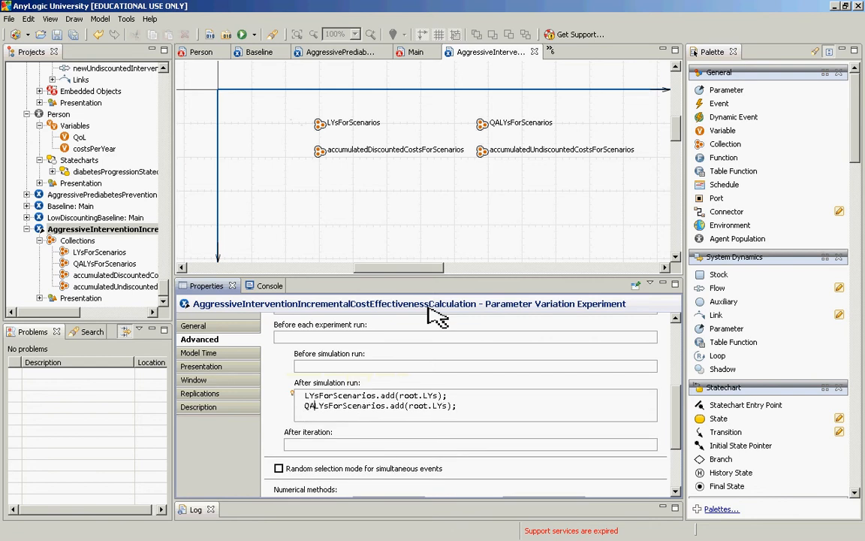
key("ctrl+Right")
key("ctrl+Right")
key("ctrl+Right")
key("ctrl+Right")
key("ctrl+Right")
key("ctrl+Right")
type("QA")
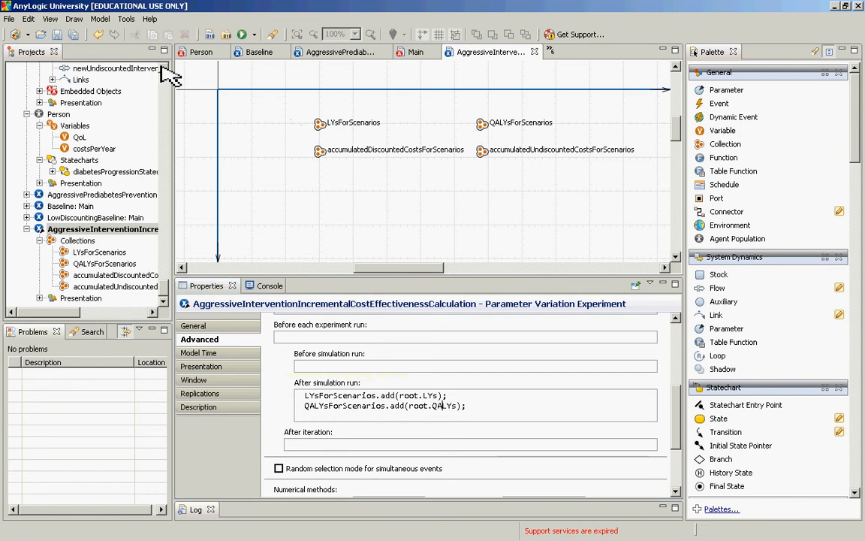
Step: Add the third after-simulation-run statement accumulatedUndiscountedCostsForScenarios.add(root.accumulatedUndiscountedCosts);
scroll(161, 66, "up", 5)
scroll(161, 66, "up", 1)
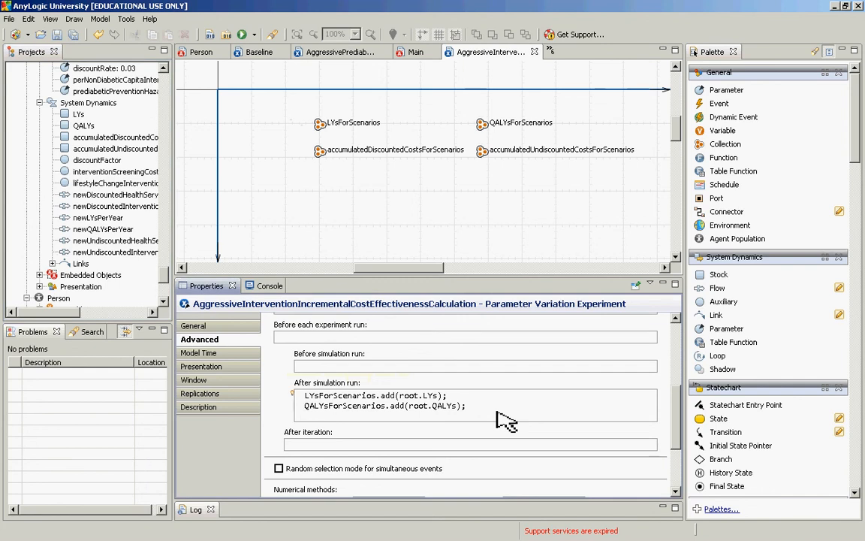
key("Return")
type("accumul")
key("ctrl+space")
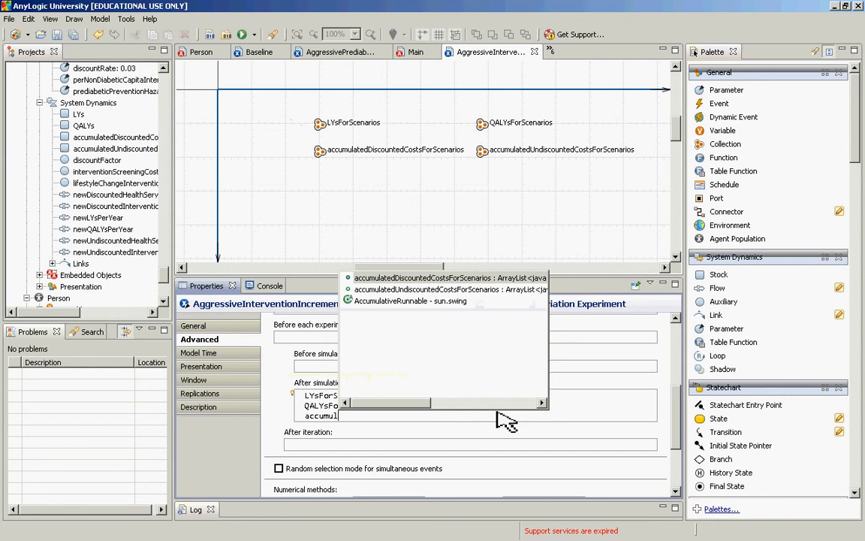
key("Down")
key("Return")
type(".add()")
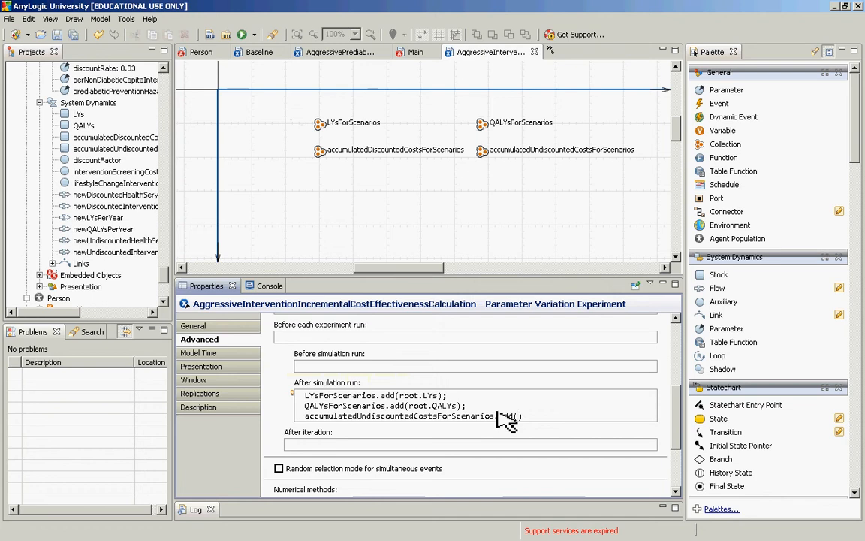
type("root.accumulatedUn")
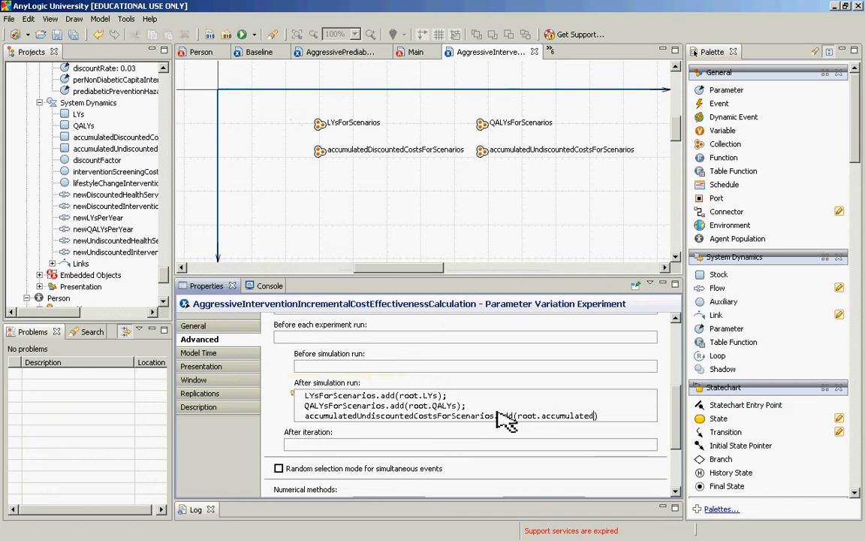
key("ctrl+space")
key("Return")
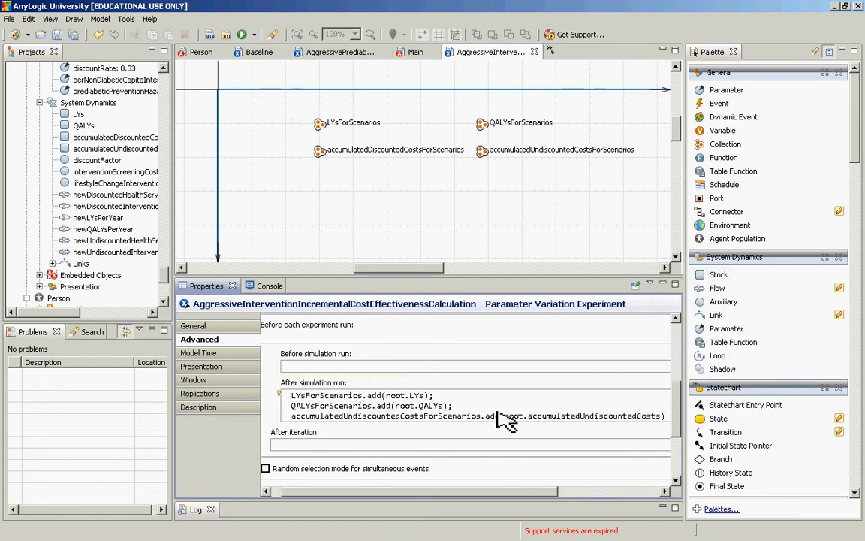
key("End")
type(";")
key("Return")
Step: Add the fourth after-simulation-run statement accumulatedDiscountedCostsForScenarios.add(root.accumulatedDiscountedCosts);
key("shift+Up")
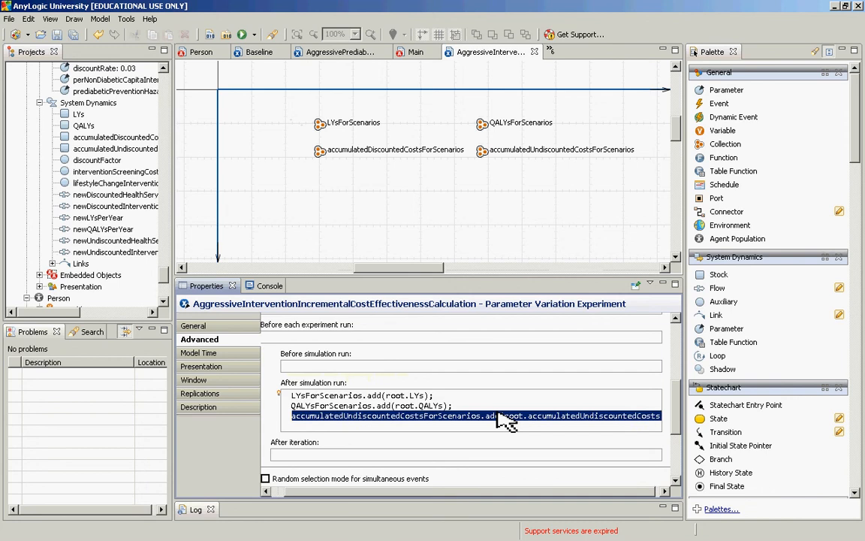
key("ctrl+c")
key("Down")
type("accu")
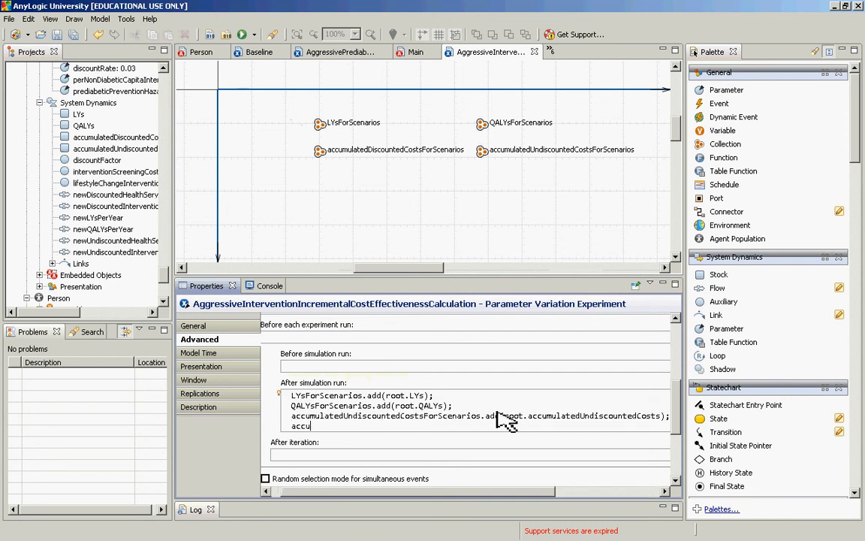
type("mulatedDiscountedCostsForScenarios")
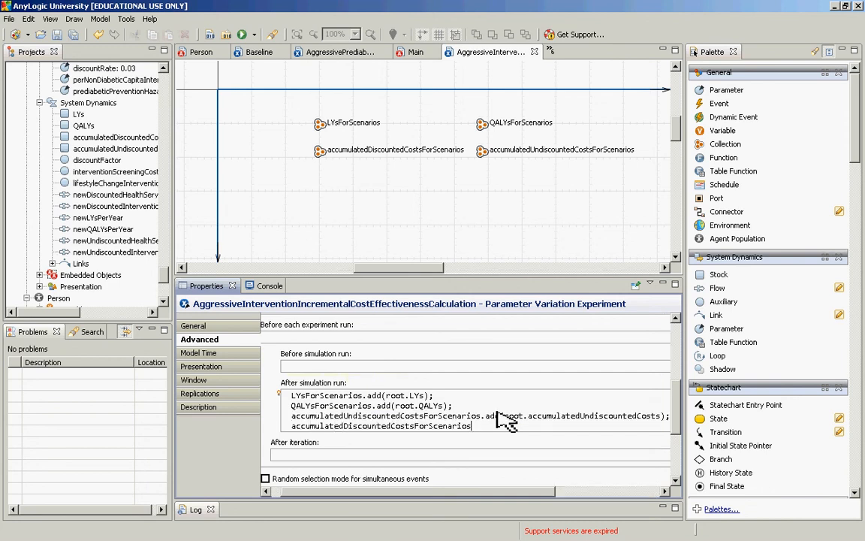
type(".add(root.ad")
key("BackSpace")
type("ccumulatedDiscountedCosts")
key("ctrl+space")
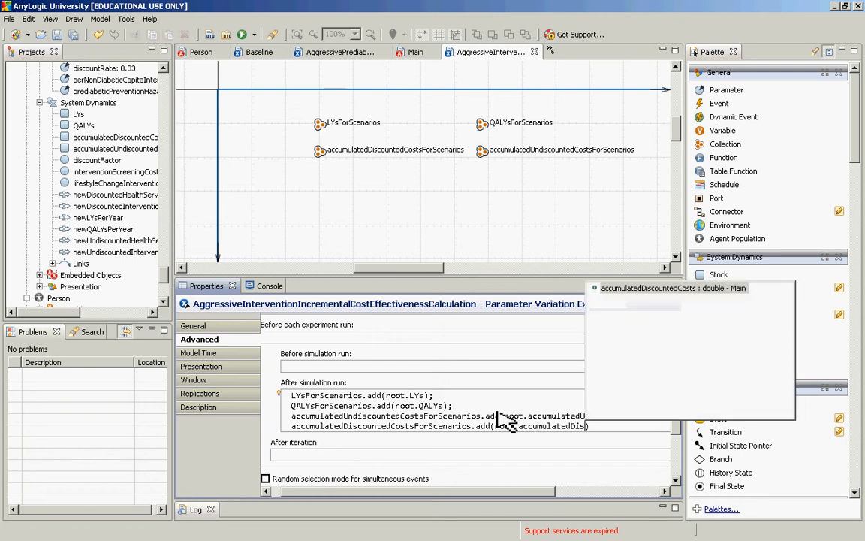
key("Return")
type(";")
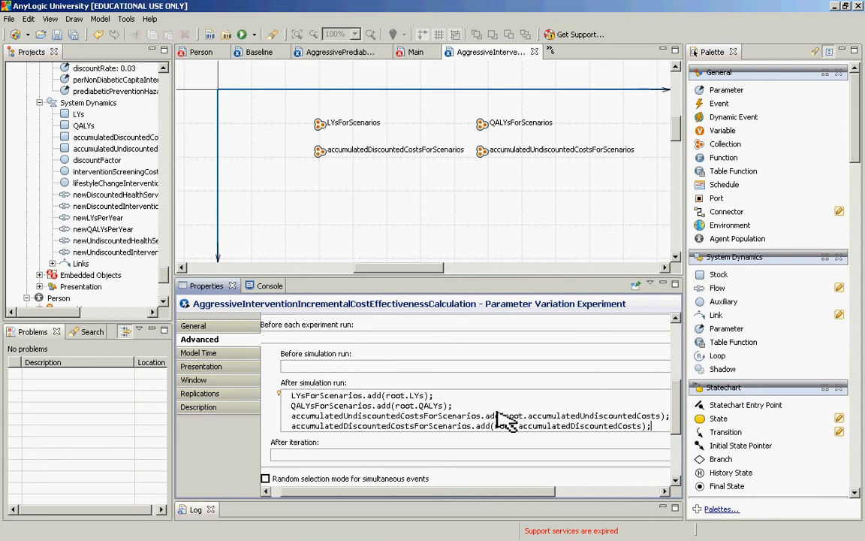
Step: Review the after-simulation-run statements and the parameter expressions in the experiment's general settings
key("Up")
key("Up")
key("Up")
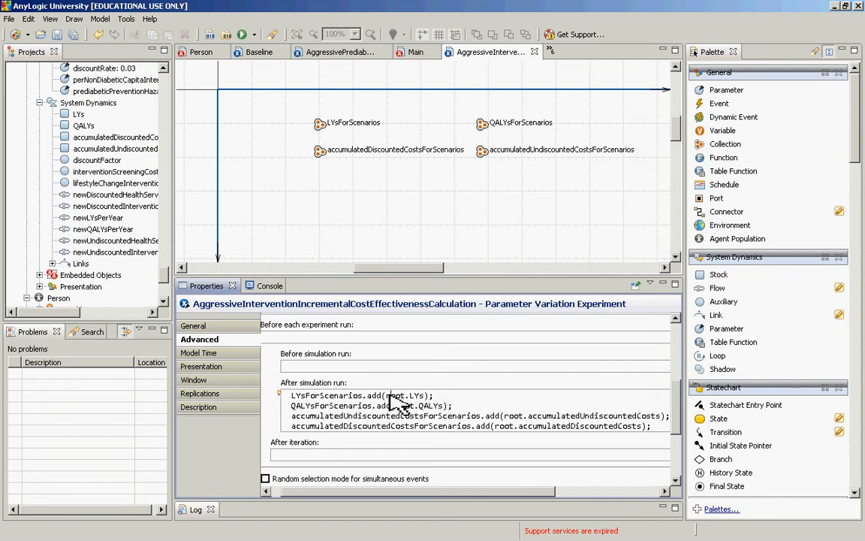
left_click_drag(389, 397, 425, 399)
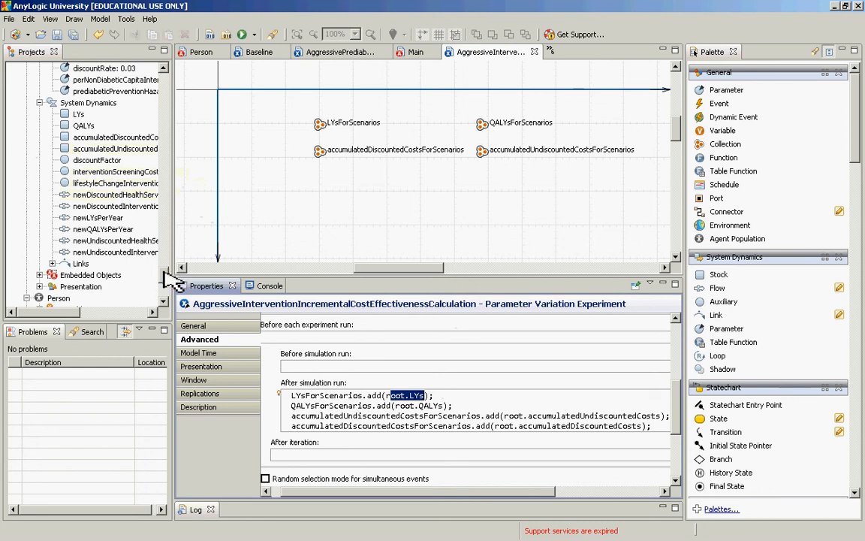
left_click_drag(164, 273, 164, 295)
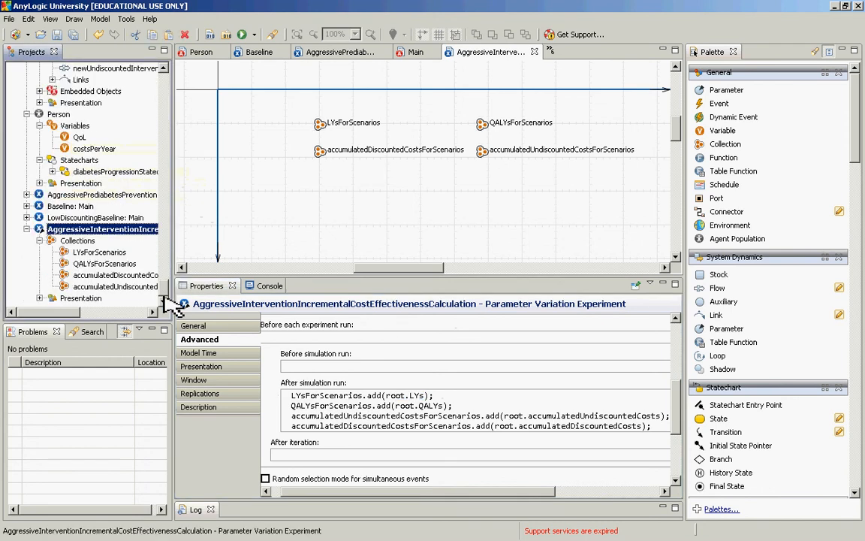
right_click(108, 230)
left_click(91, 229)
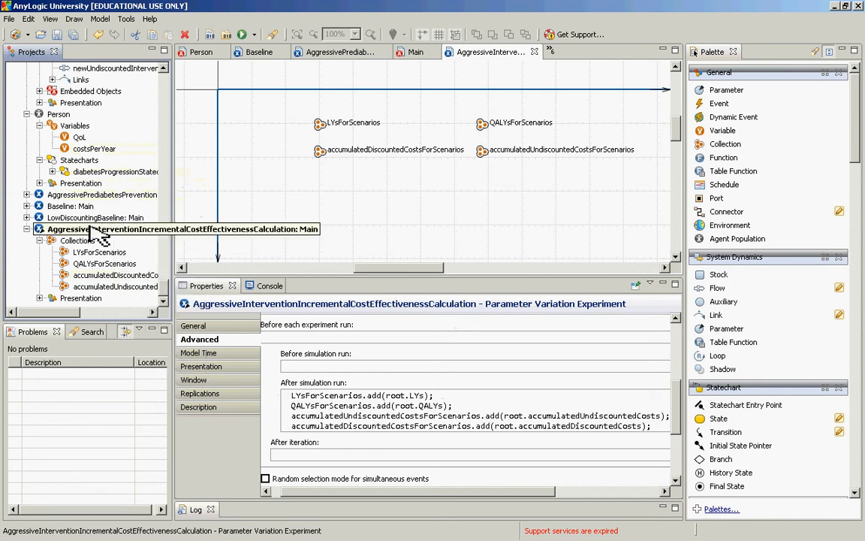
left_click(191, 326)
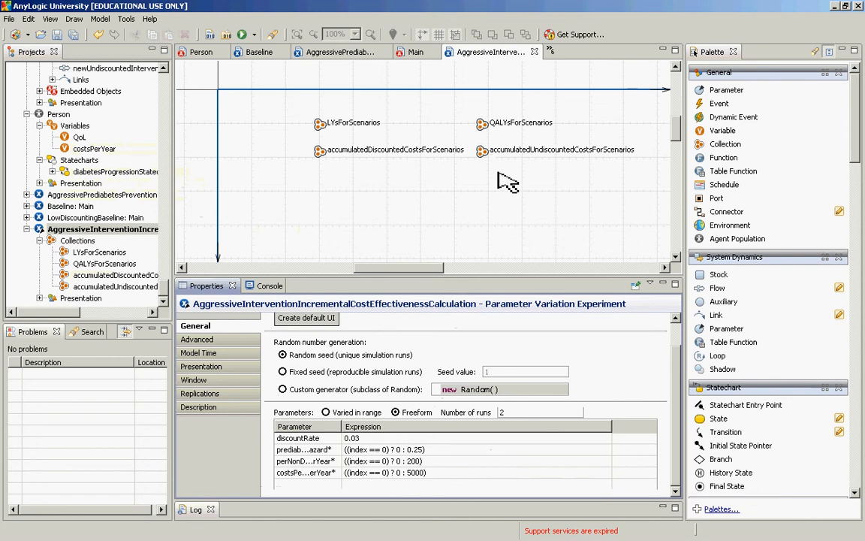
Step: Launch the AggressiveInterventionIncrementalCostEffectivenessCalculation experiment and start its simulation runs
right_click(80, 235)
left_click(116, 381)
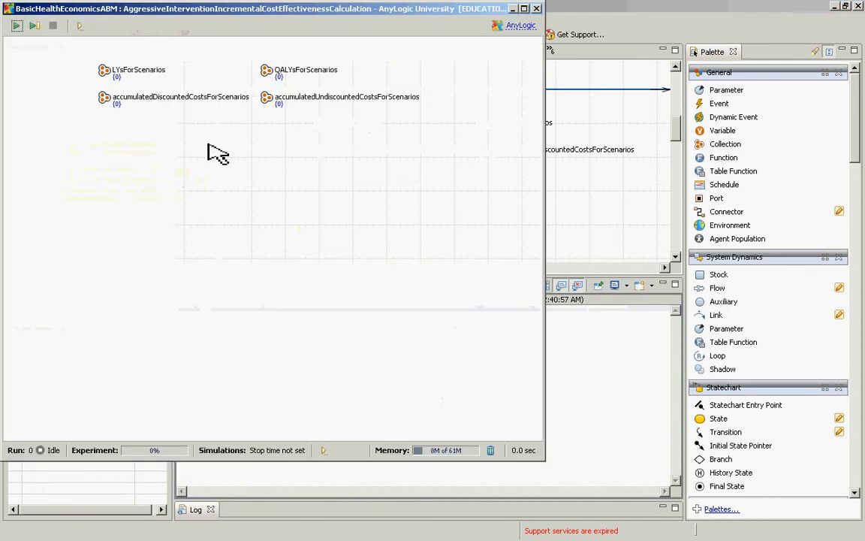
left_click(16, 27)
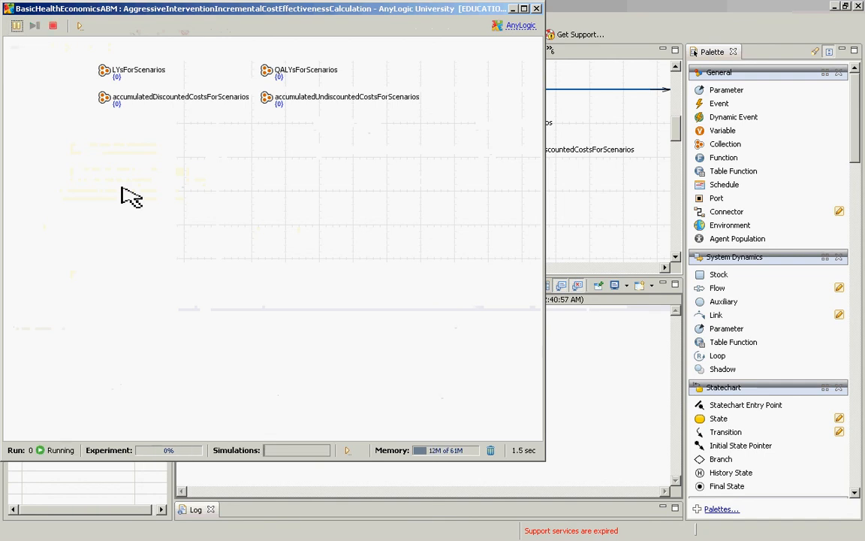
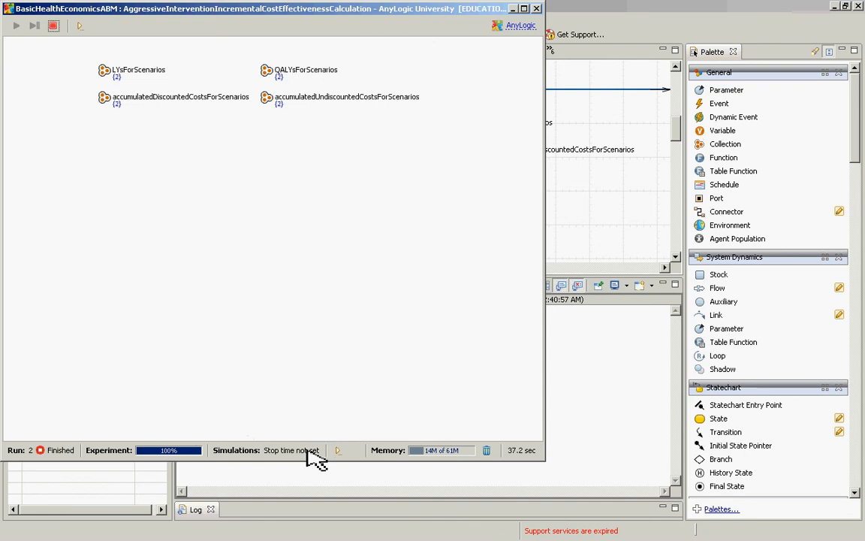
Step: Inspect the two run values stored in the LYsForScenarios and QALYsForScenarios collections, enlarging each inspection window
left_click(106, 73)
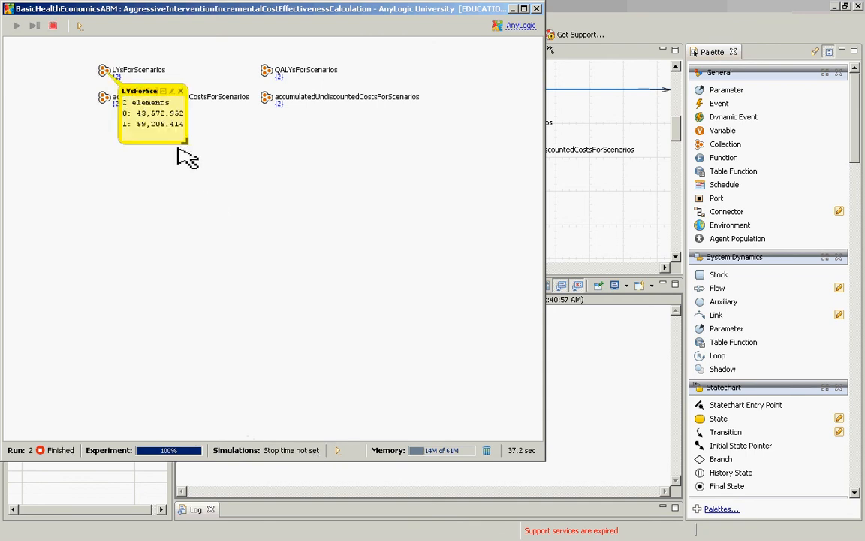
left_click_drag(181, 147, 360, 274)
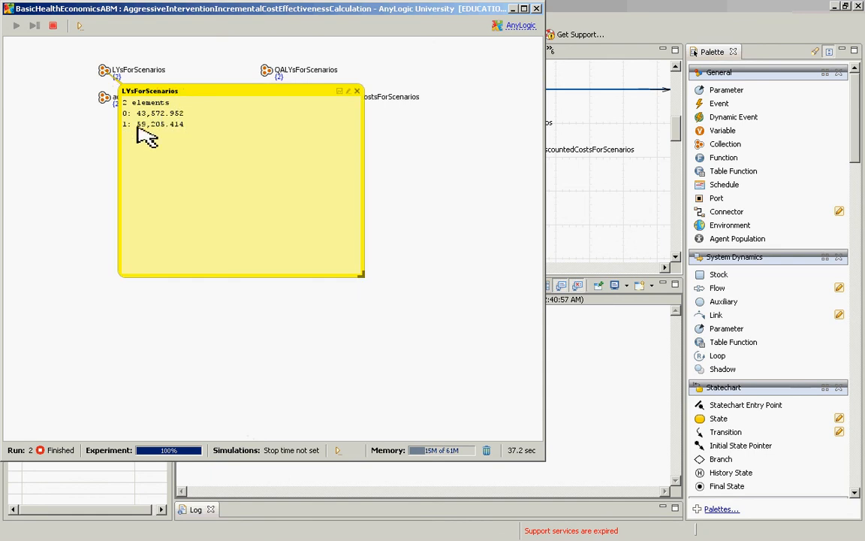
left_click(357, 91)
left_click(267, 70)
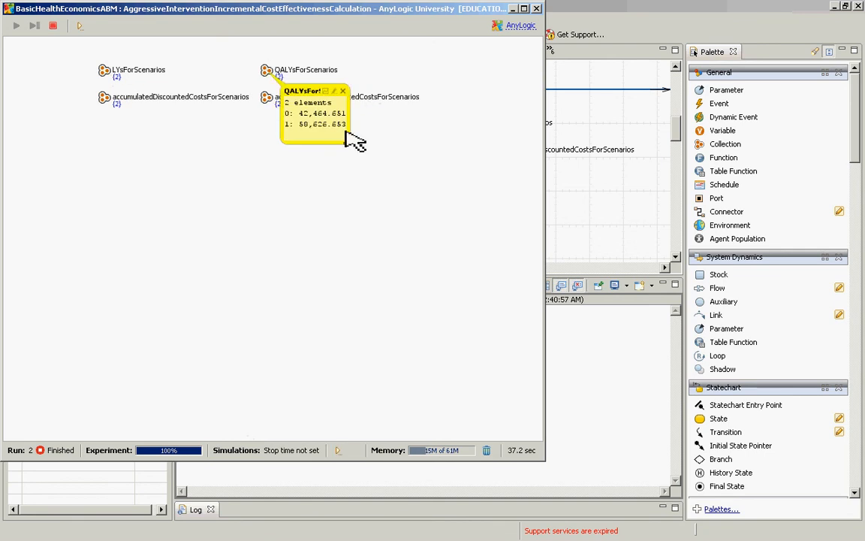
left_click_drag(347, 141, 439, 196)
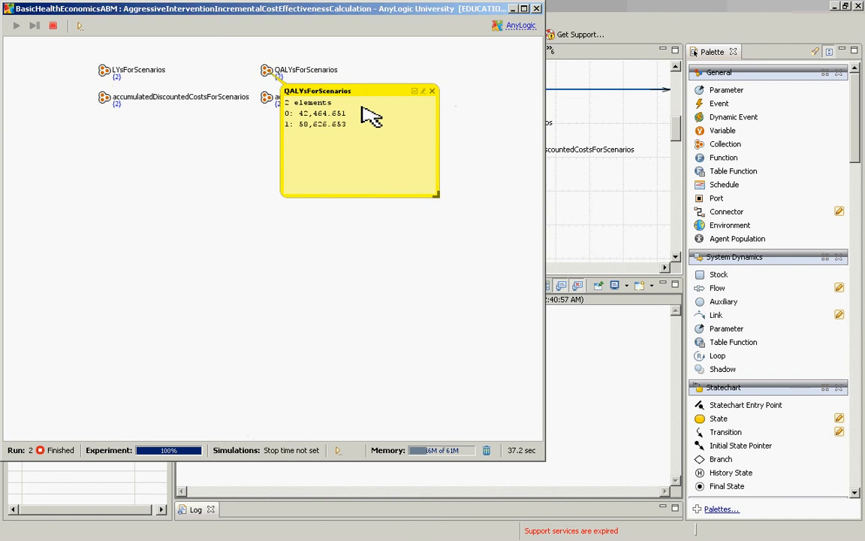
left_click(432, 91)
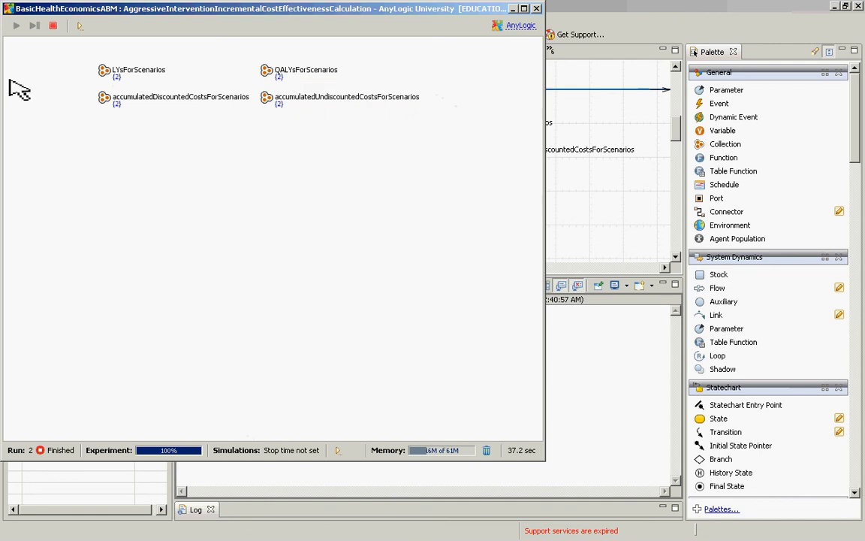
Step: Inspect the run values in accumulatedDiscountedCostsForScenarios and accumulatedUndiscountedCostsForScenarios, and close the experiment run window
left_click(111, 106)
left_click_drag(200, 174, 361, 255)
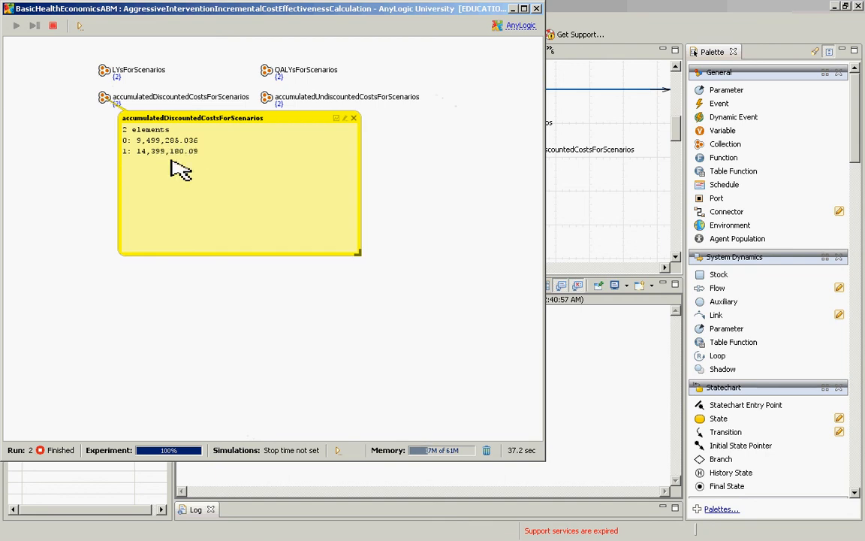
left_click(354, 118)
left_click(269, 99)
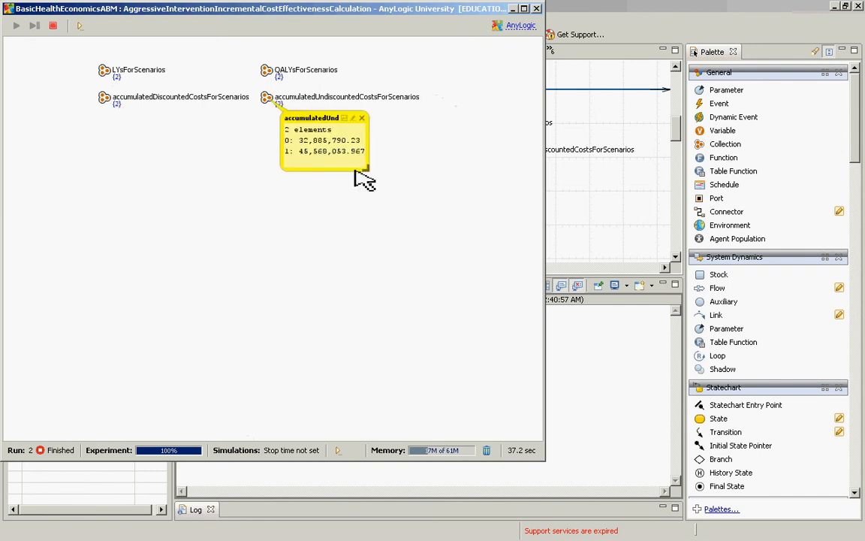
left_click_drag(358, 171, 517, 260)
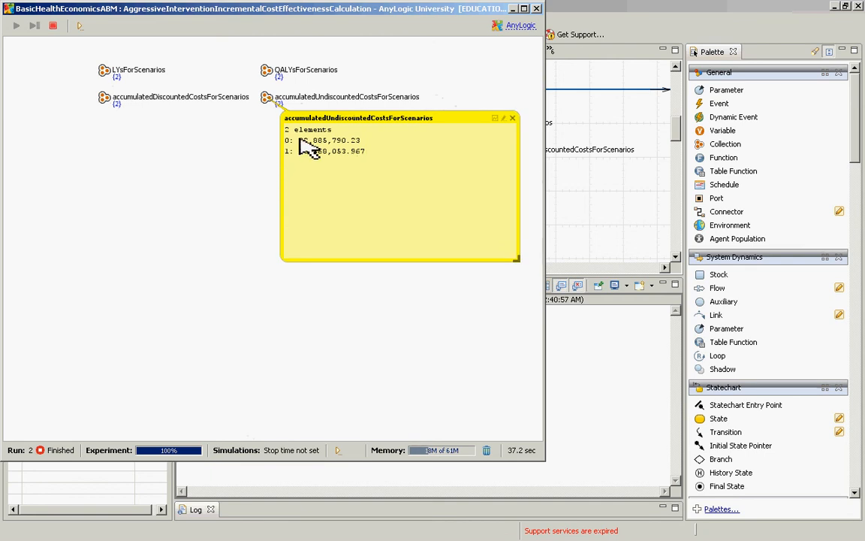
left_click(512, 119)
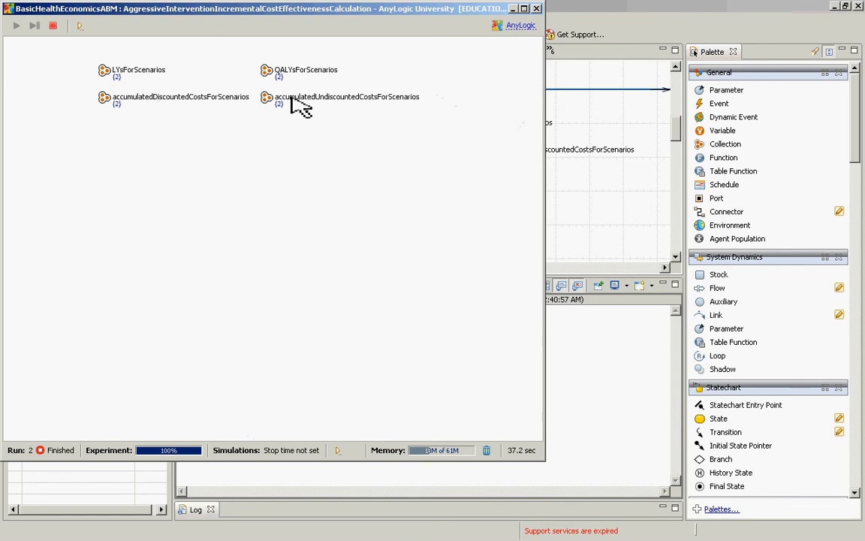
left_click(266, 99)
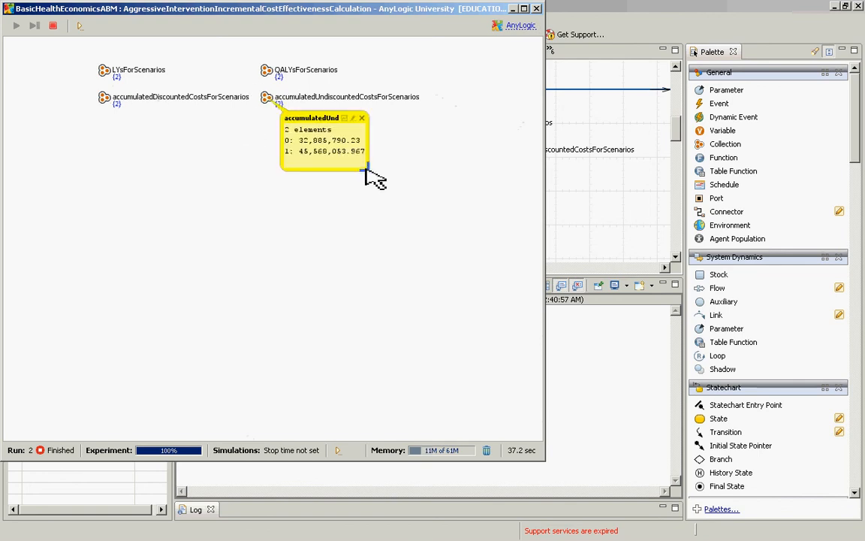
left_click_drag(366, 169, 492, 299)
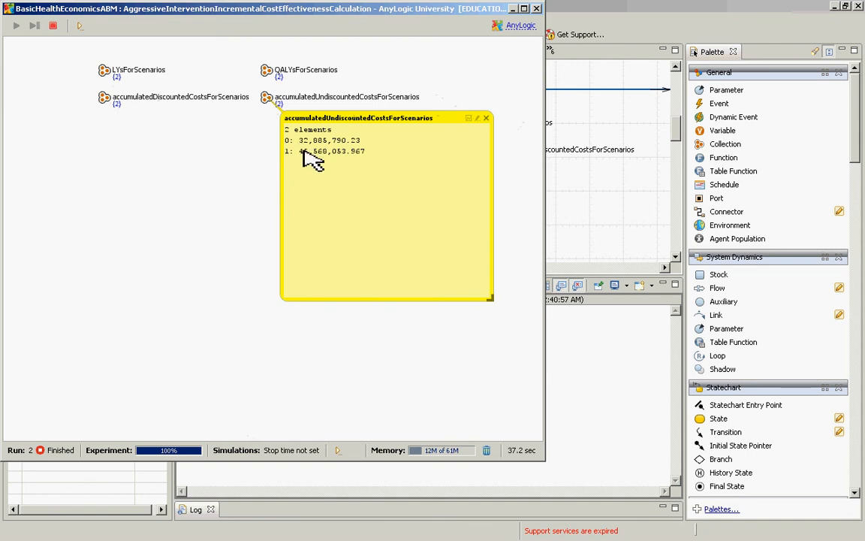
left_click(486, 118)
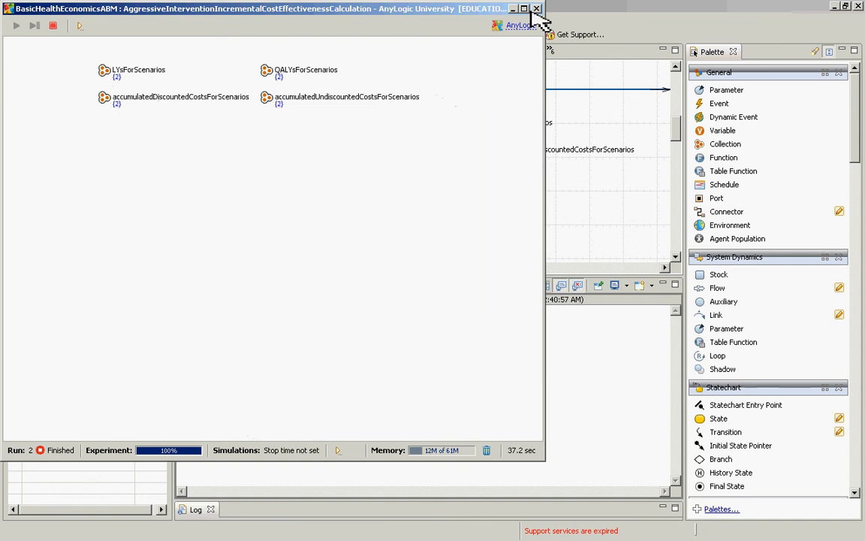
left_click(537, 9)
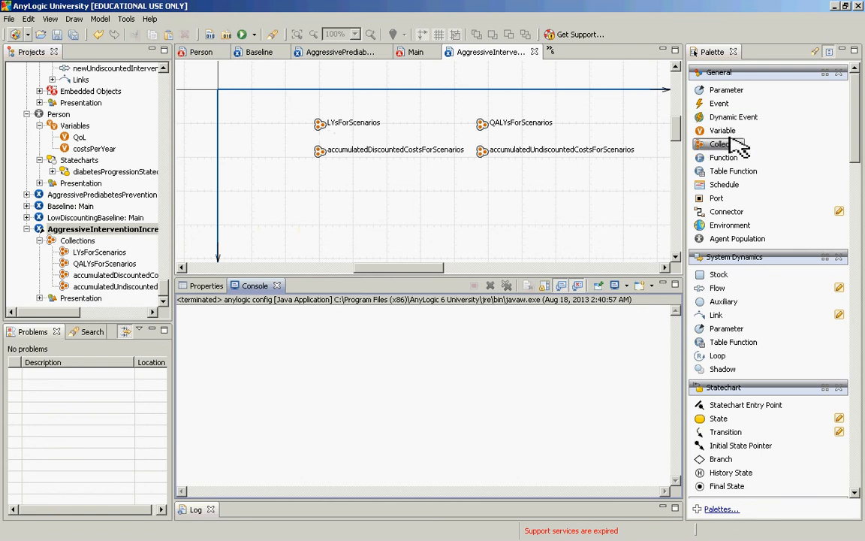
Step: Add a double variable below the collections in the experiment and enter the name incrementalDiscountedCostEffectivenessRatio
left_click_drag(723, 132, 352, 188)
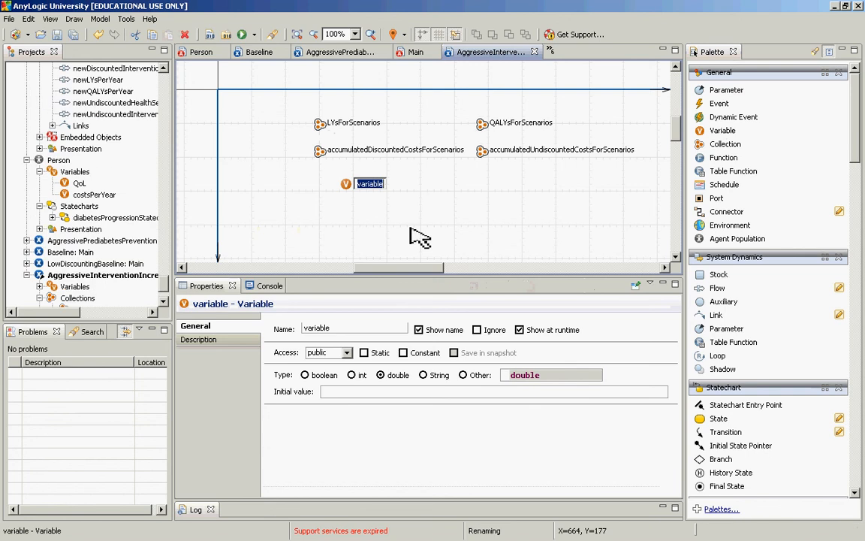
type("incrementalCost")
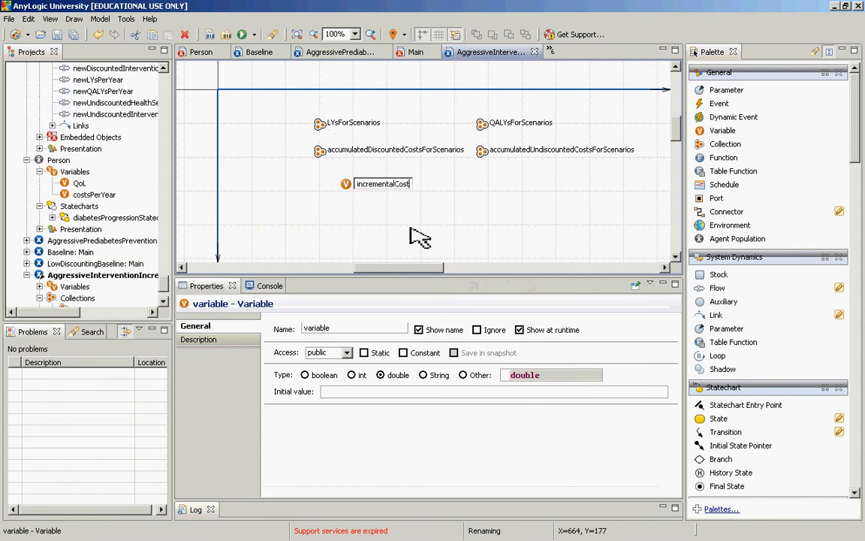
type("EffectivenessRatio")
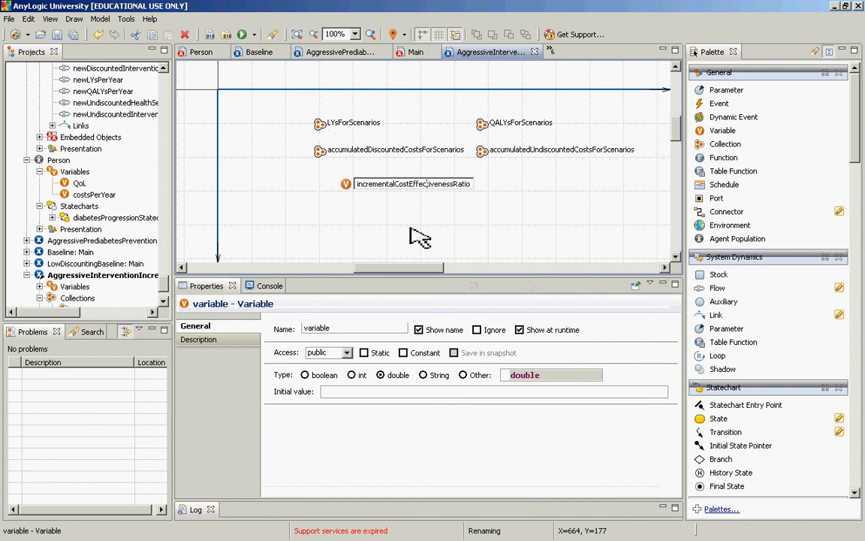
key("Left")
key("Left")
key("Left")
key("Left")
key("Left")
key("Left")
key("Left")
key("Left")
key("Left")
key("Left")
type("Discounted")
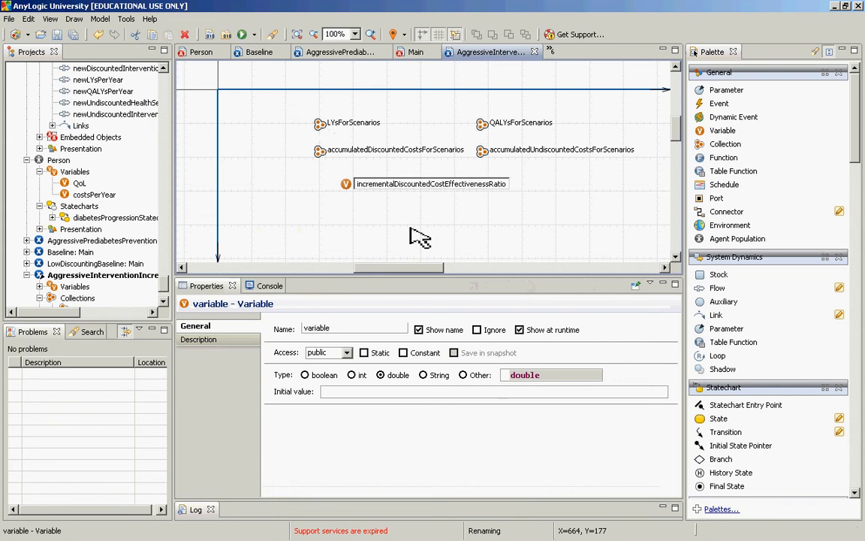
key("ctrl+Right")
key("shift+End")
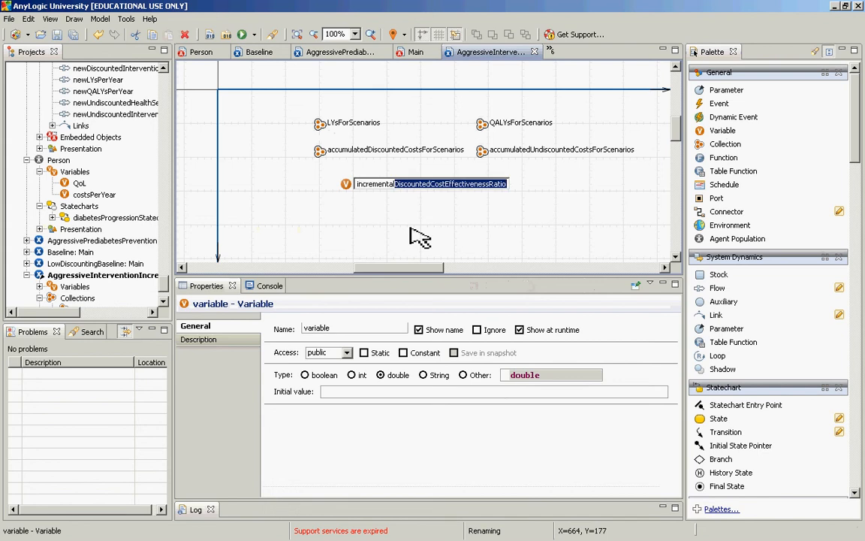
Step: Replace the new variable's name with incrementalDiscountedCostPerQALY
key("ctrl+a")
type("cost")
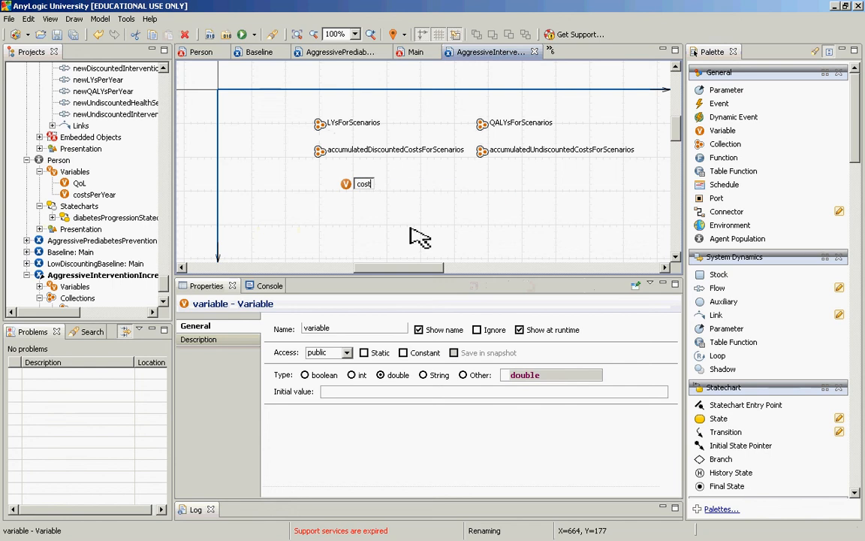
type("PerQALY")
key("Home")
type("incremental")
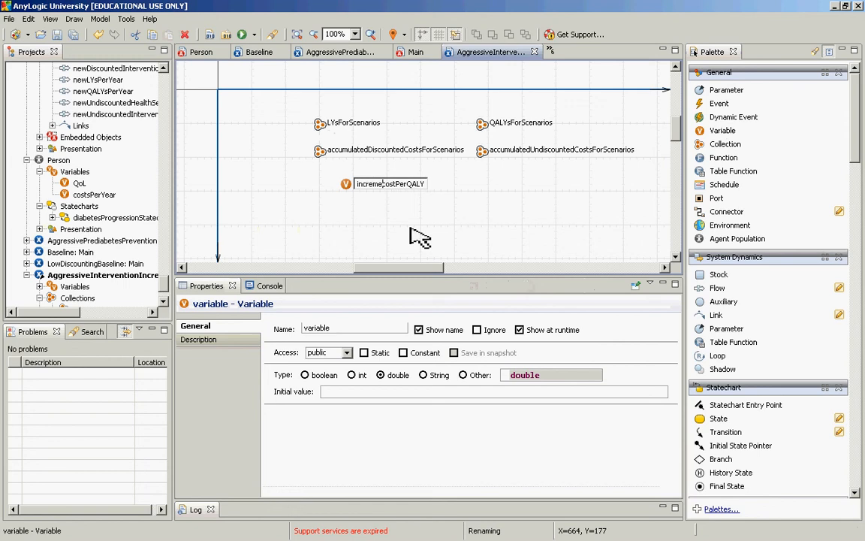
key("shift+Right")
type("DiscountedC")
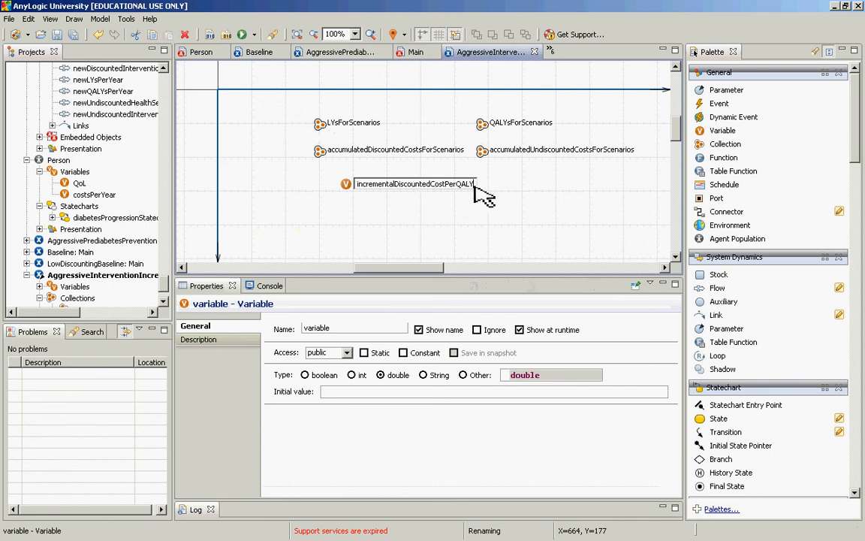
left_click_drag(476, 186, 308, 184)
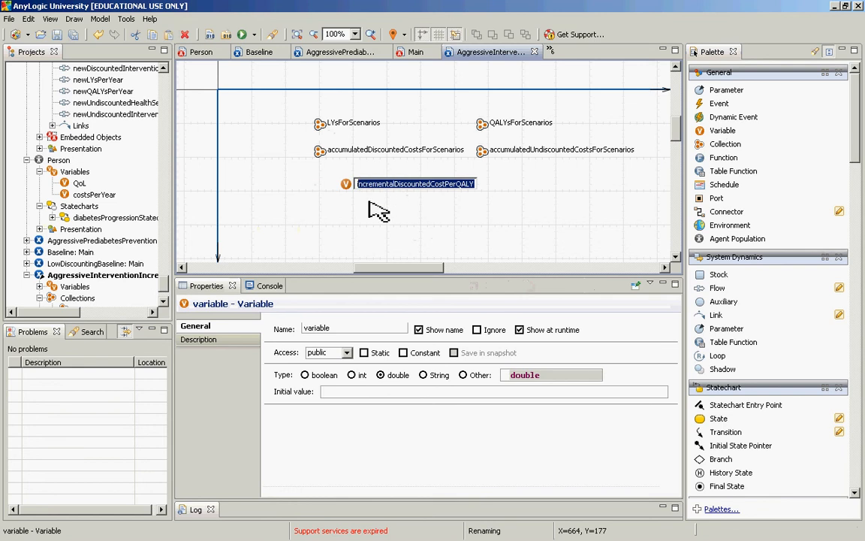
left_click(346, 185)
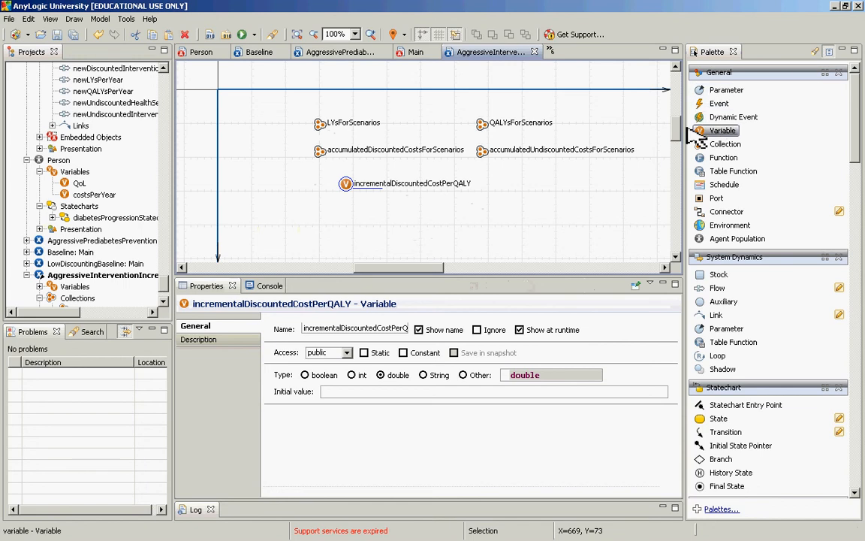
Step: Add a second double variable directly below incrementalDiscountedCostPerQALY and name it incrementalUndiscountedCostPerQALYs
left_click_drag(695, 135, 589, 202)
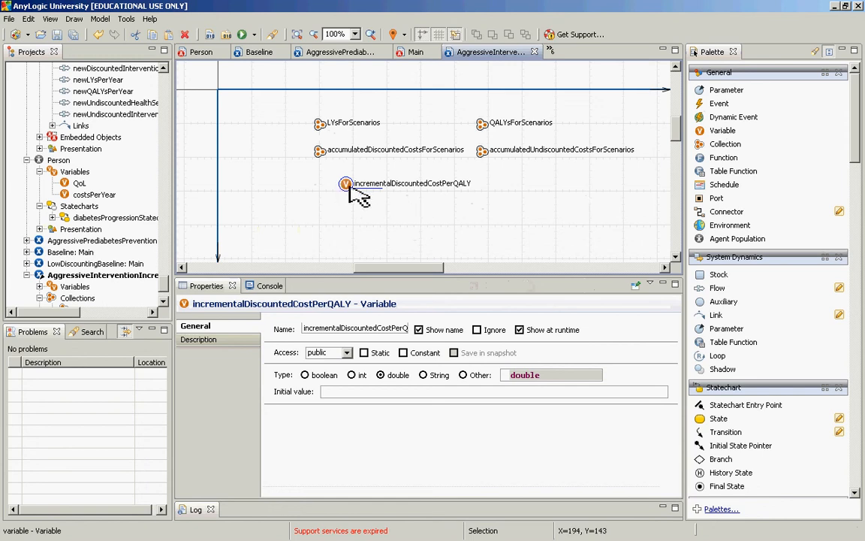
left_click_drag(706, 141, 347, 206)
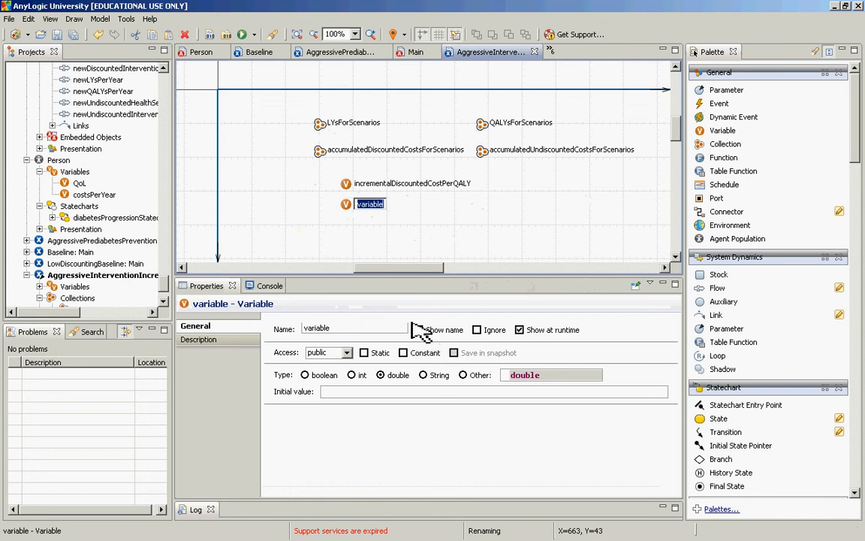
double_click(317, 328)
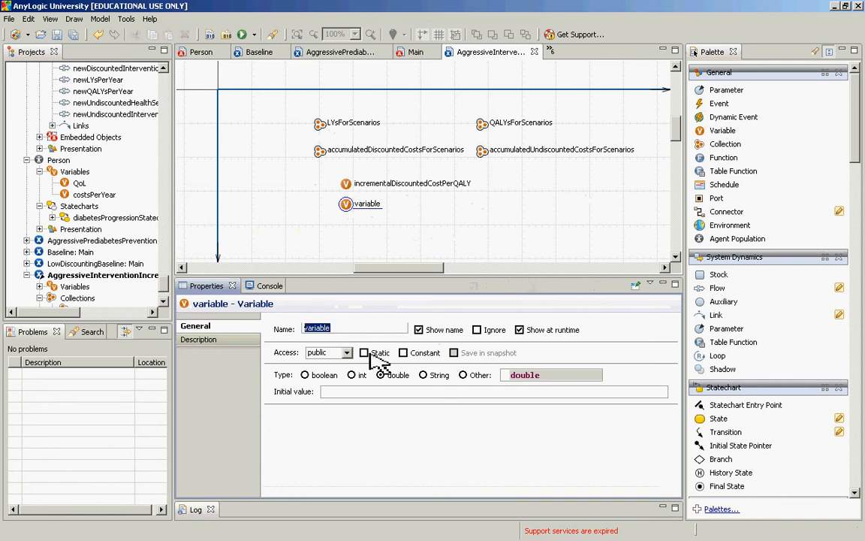
key("BackSpace")
type("incrementalUndiscou")
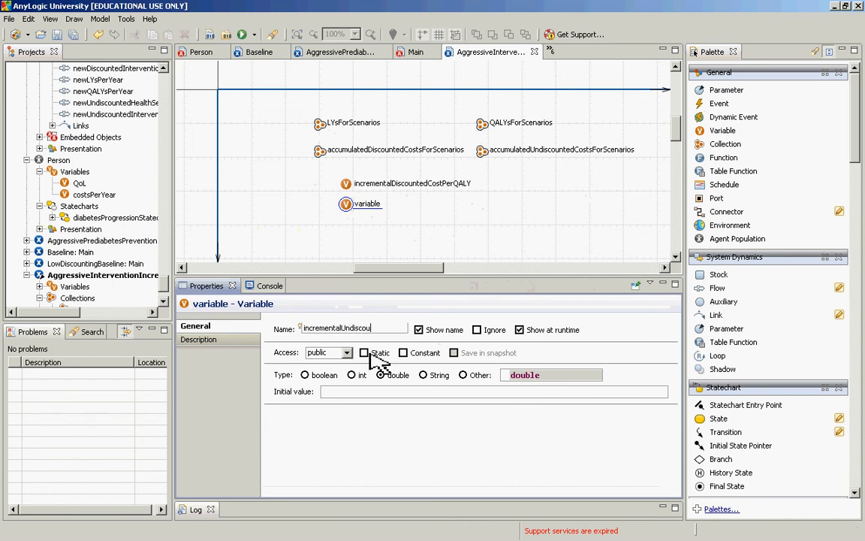
type("ntedCostPerQAL")
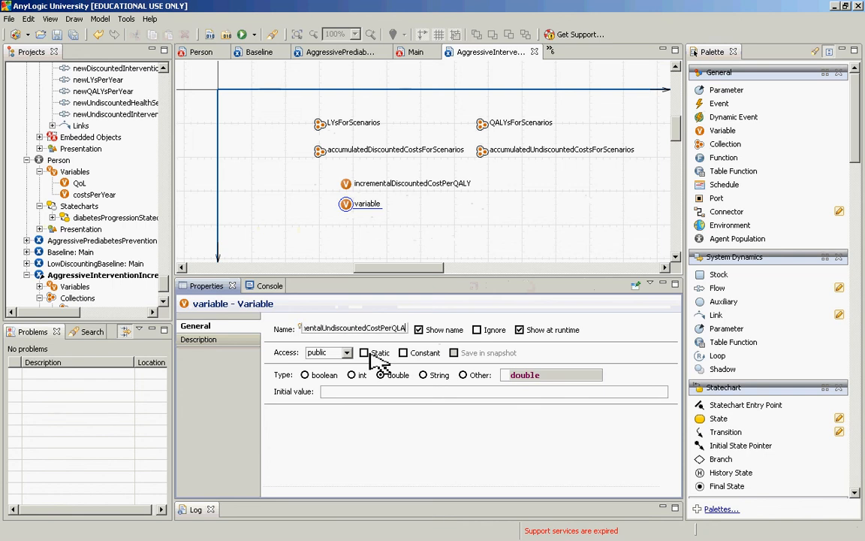
type("Ys")
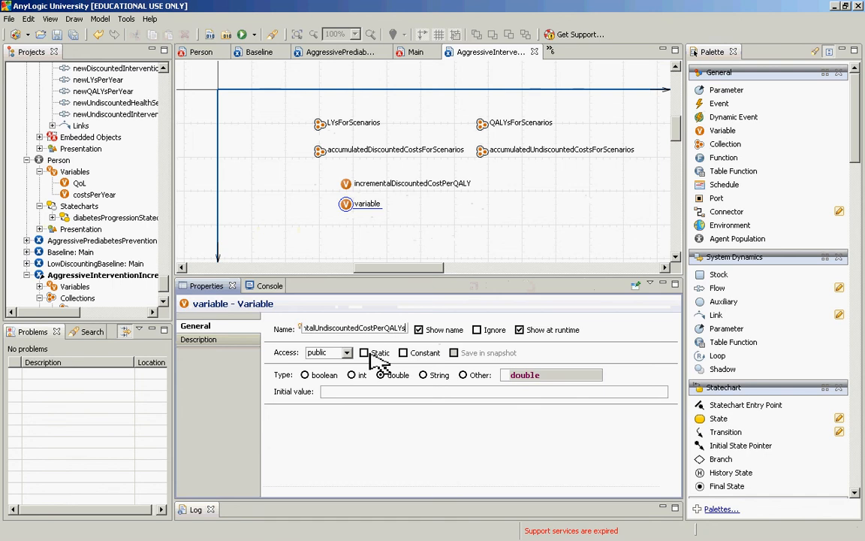
key("Return")
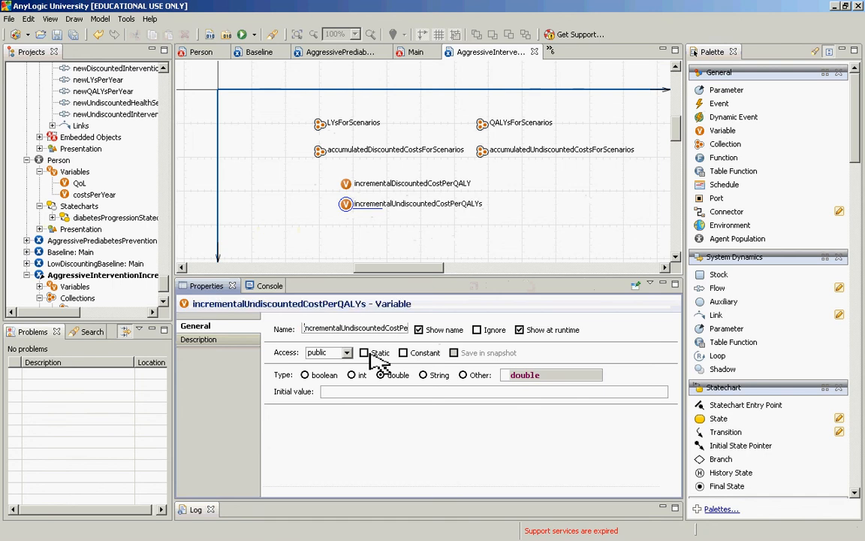
Step: Duplicate the incrementalDiscountedCostPerQALY variable and place the copy below incrementalUndiscountedCostPerQALYs
left_click(346, 212)
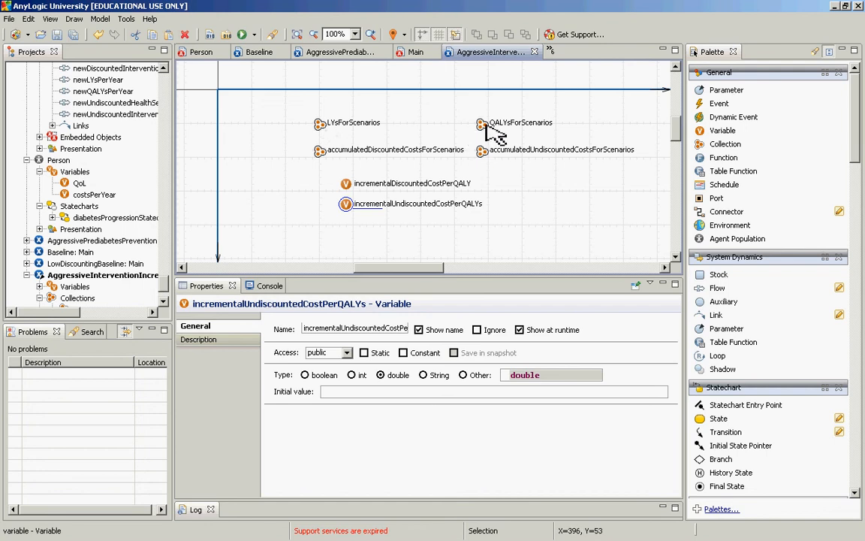
left_click(346, 183)
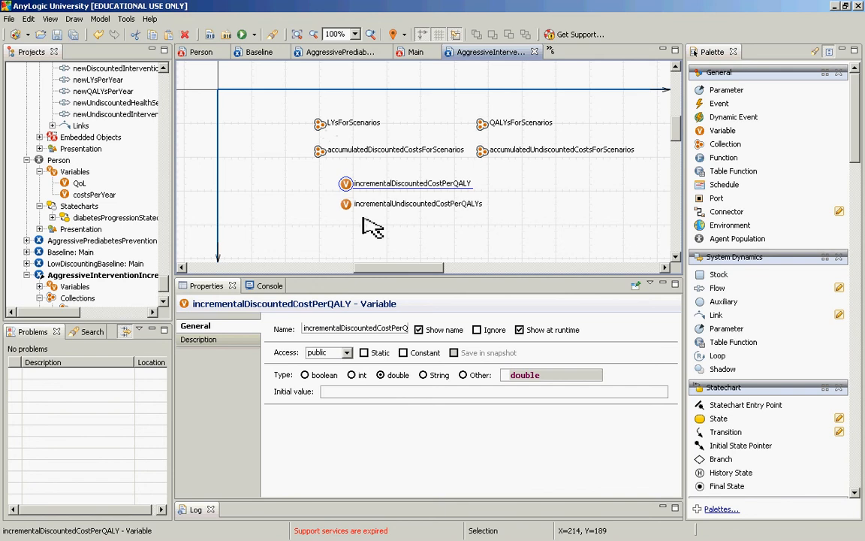
key("ctrl+v")
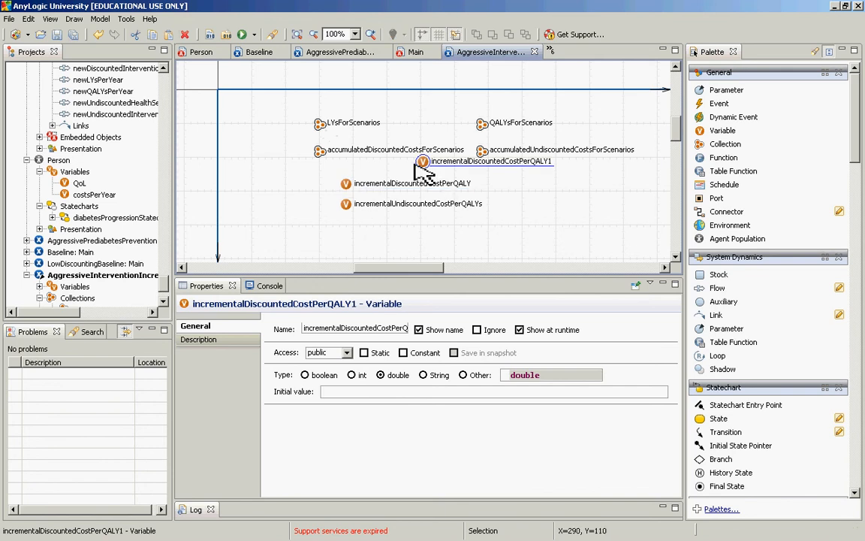
left_click_drag(418, 167, 348, 229)
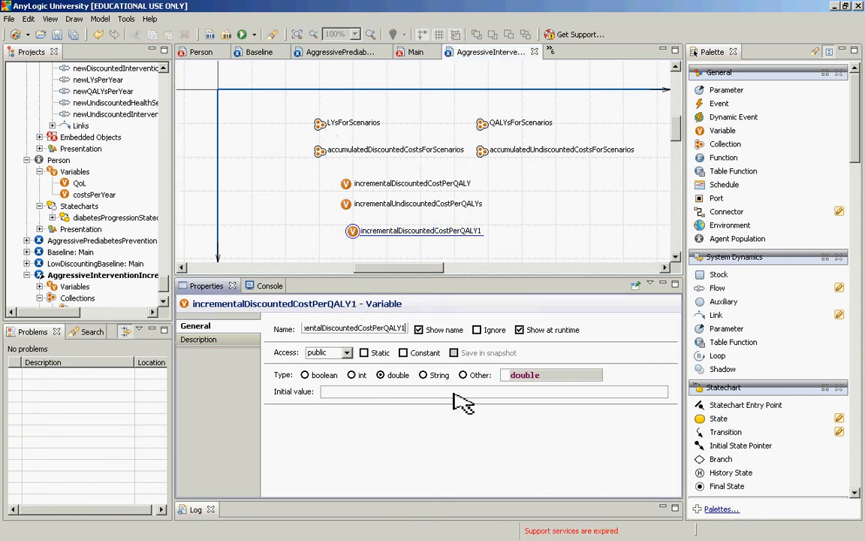
Step: Rename the copied variable incrementalDiscountedCostPerLY
key("BackSpace")
key("BackSpace")
key("BackSpace")
key("BackSpace")
key("BackSpace")
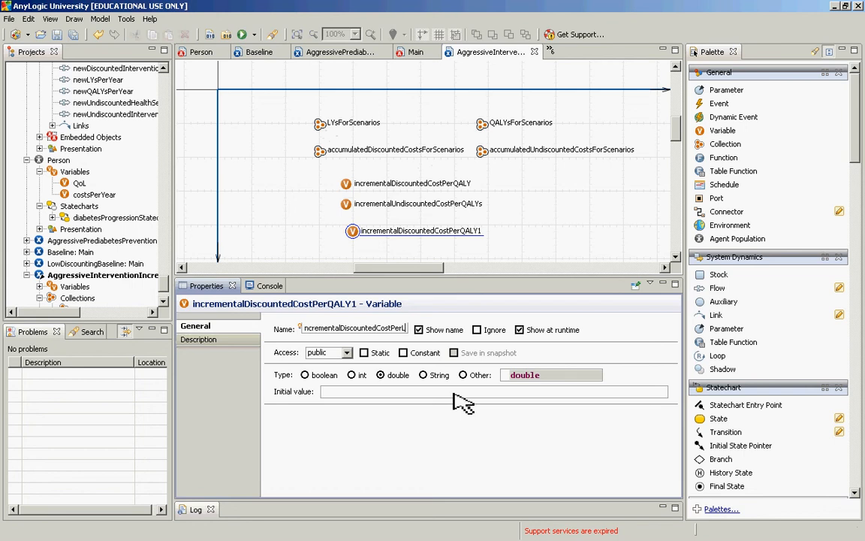
type("LY")
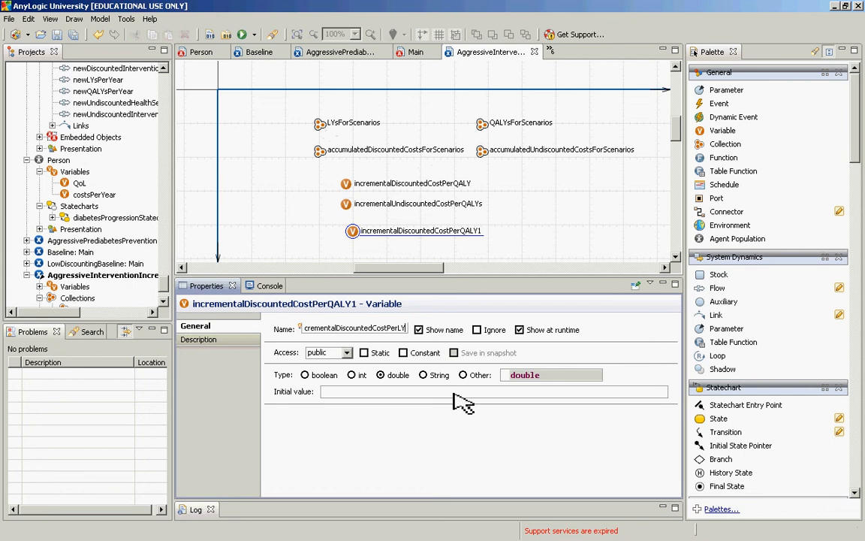
Step: Duplicate the incrementalUndiscountedCostPerQALYs variable and place the copy directly below incrementalDiscountedCostPerLY
left_click(347, 207)
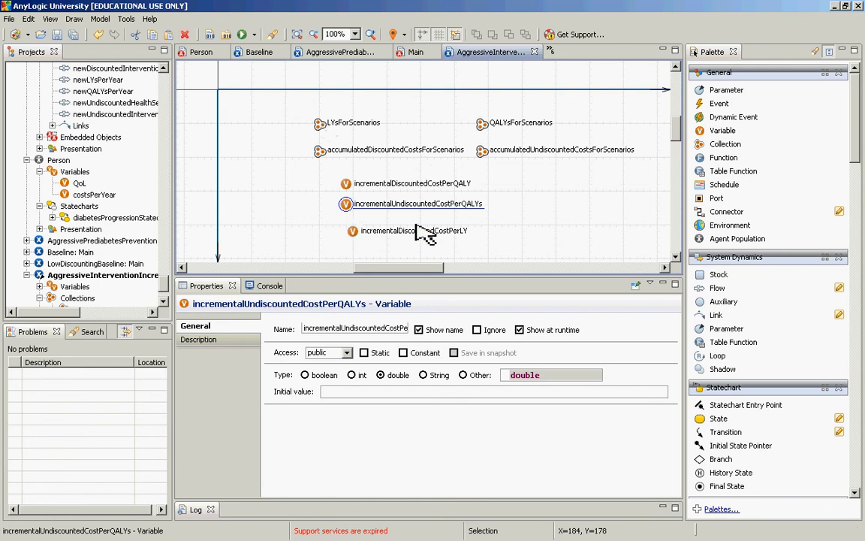
key("ctrl+c")
key("ctrl+v")
left_click_drag(425, 169, 353, 254)
Step: Rename the copy of the undiscounted cost variable incrementalUndiscountedCostPerLY
left_click(379, 335)
key("End")
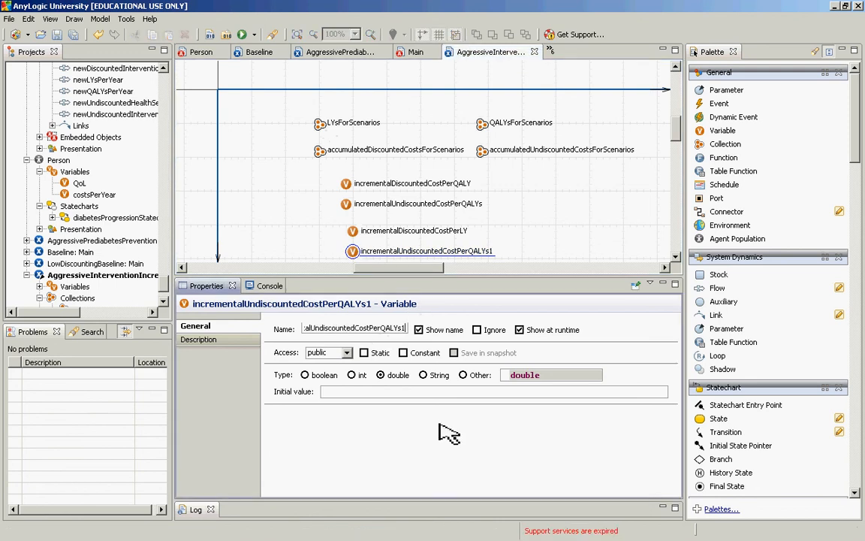
key("shift+Left")
key("shift+Left")
key("shift+Left")
key("shift+Left")
key("shift+Left")
key("shift+Left")
type("LY")
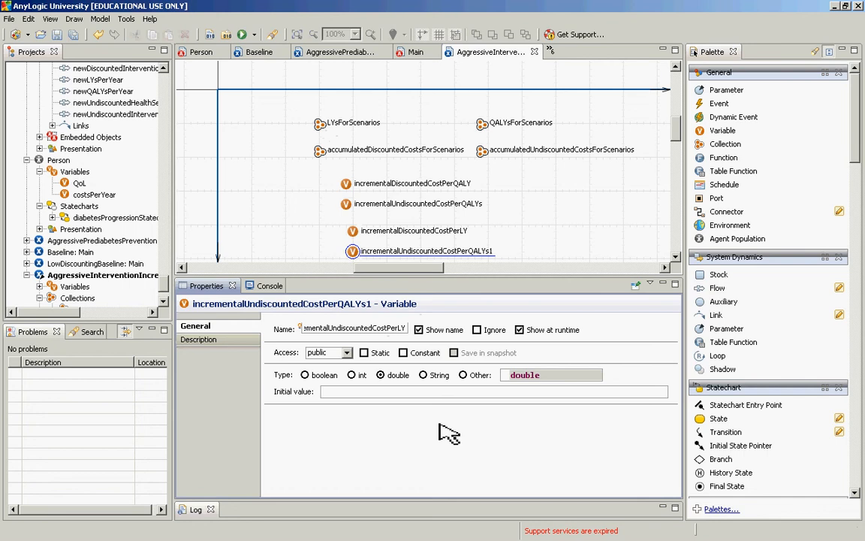
Step: Shift the incrementalUndiscountedCostPerQALYs and incrementalDiscountedCostPerQALY variables into line with the two per-LY variables
left_click(345, 204)
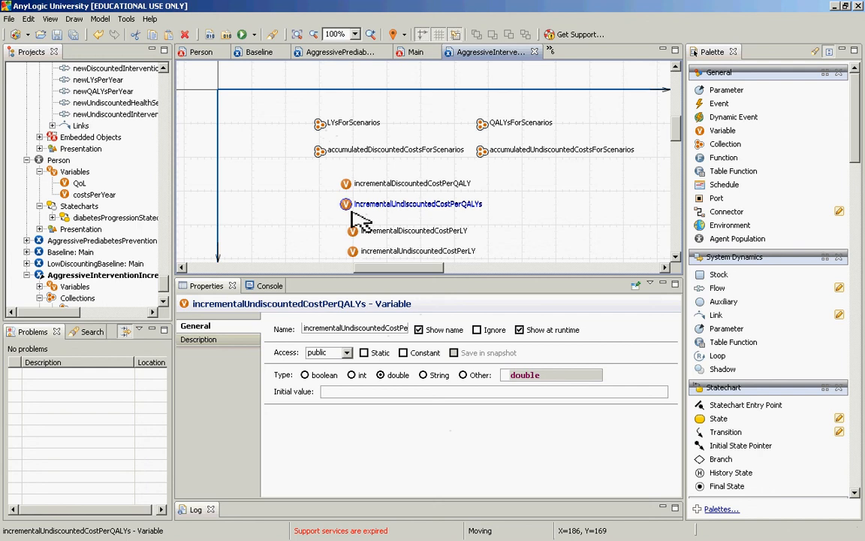
left_click_drag(352, 213, 359, 220)
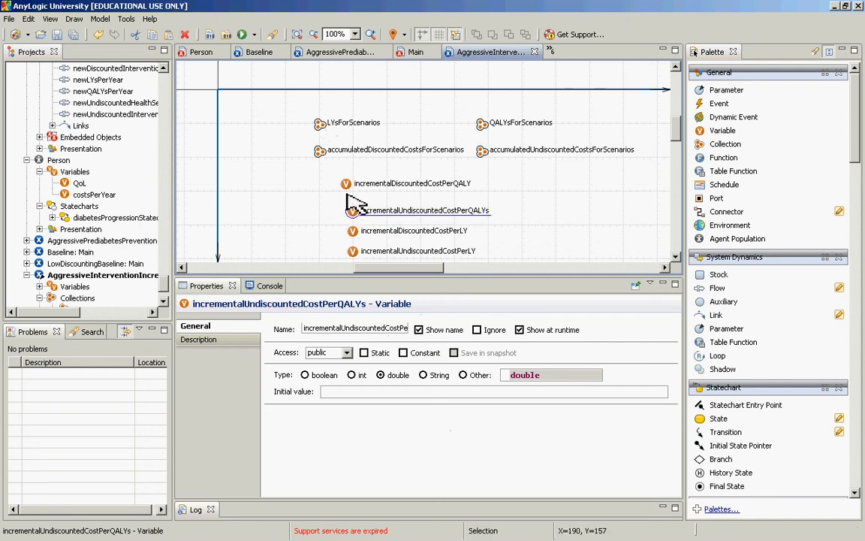
left_click_drag(346, 188, 357, 191)
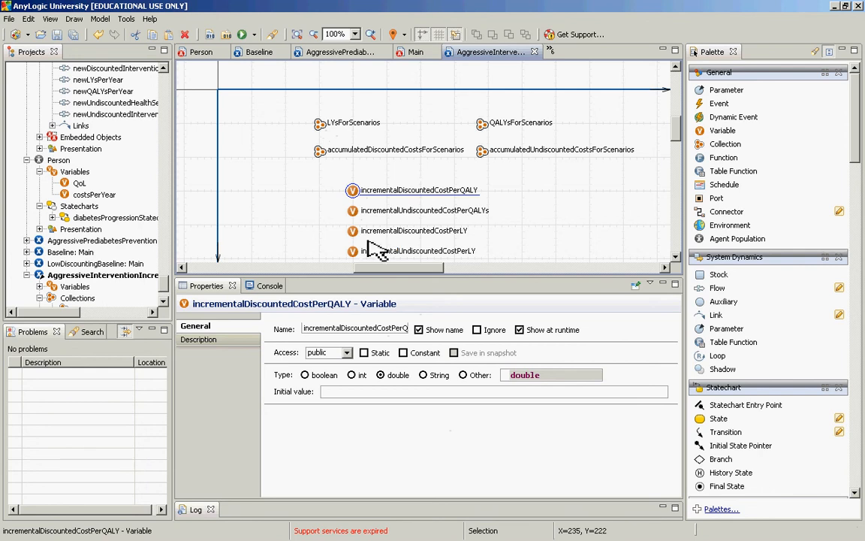
Step: Open the After iteration code of the AggressiveInterventionIncrementalCostEffectivenessCalculation experiment for editing
left_click(136, 277)
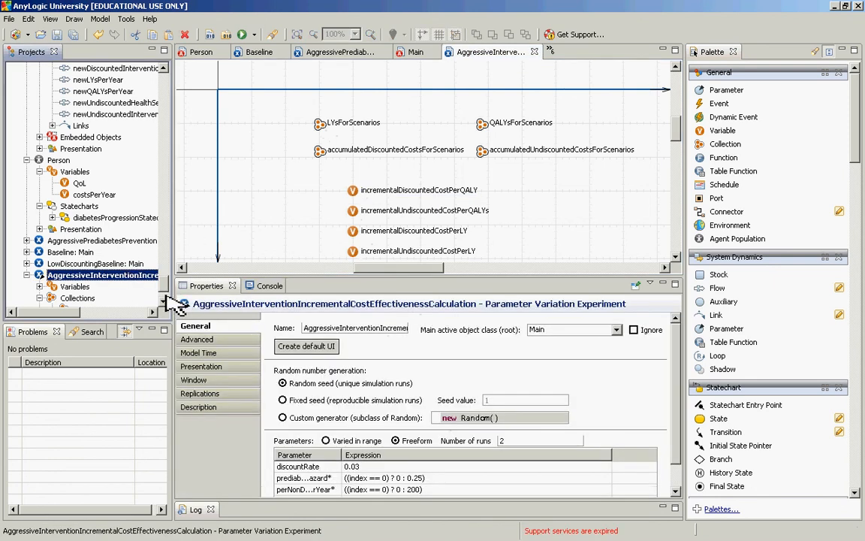
left_click(166, 302)
left_click(166, 301)
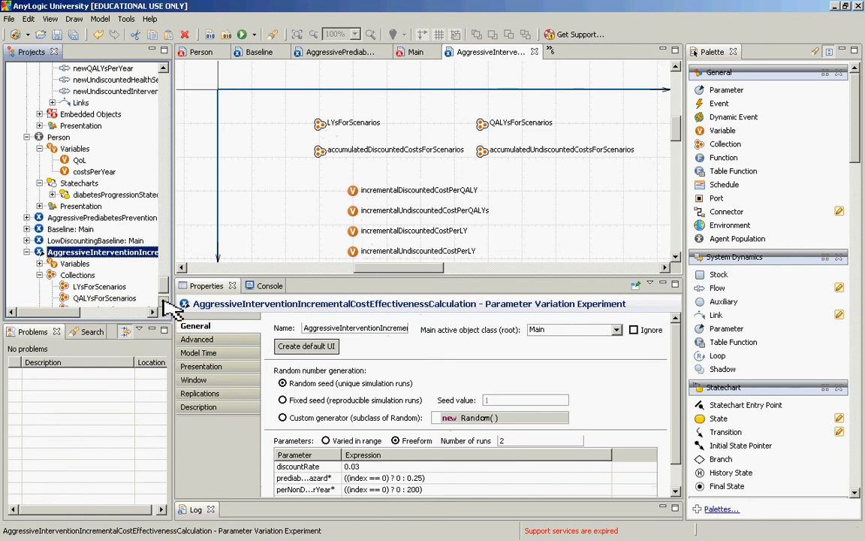
scroll(171, 302, "down", 1)
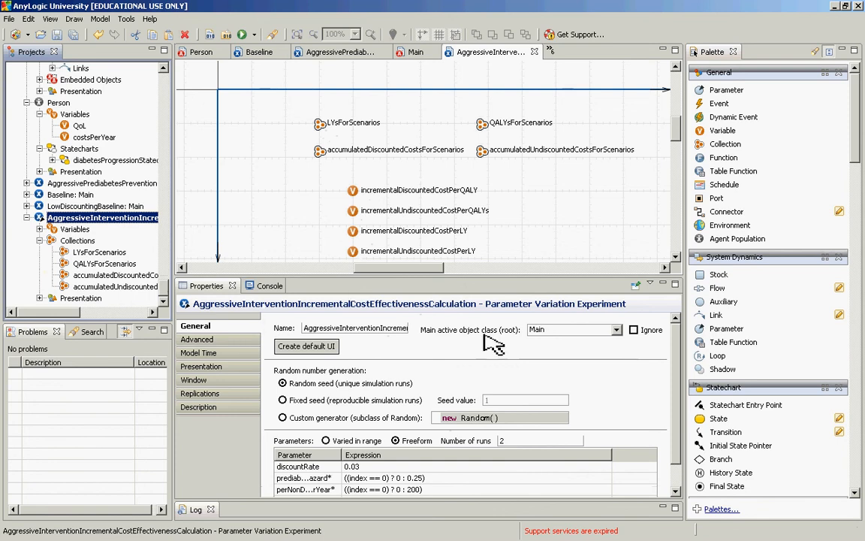
double_click(503, 442)
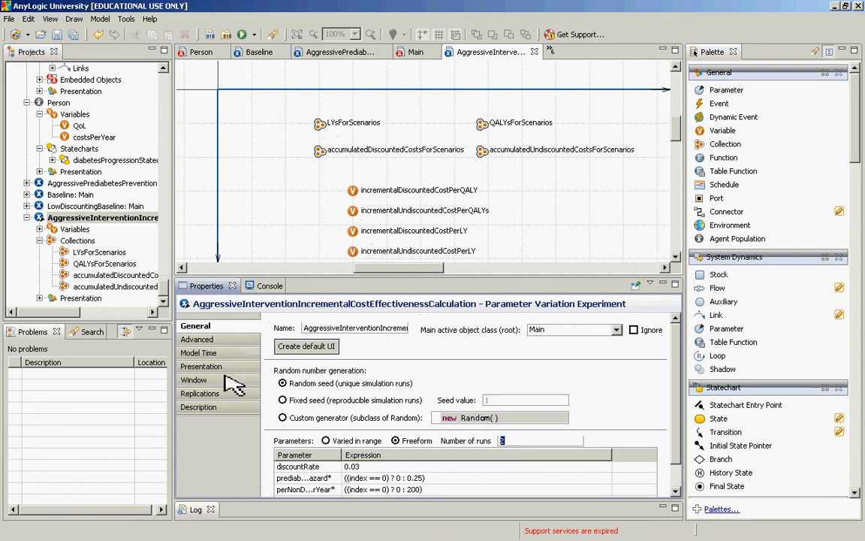
left_click(199, 339)
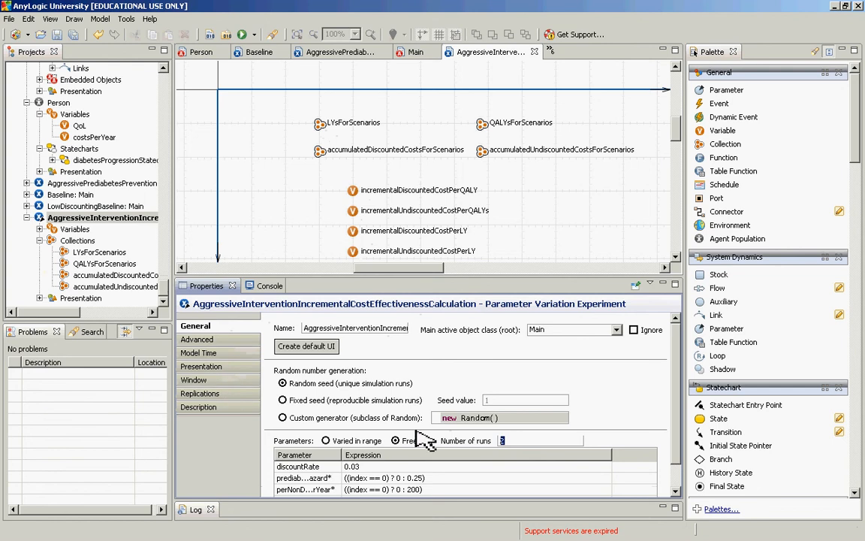
left_click_drag(674, 359, 677, 421)
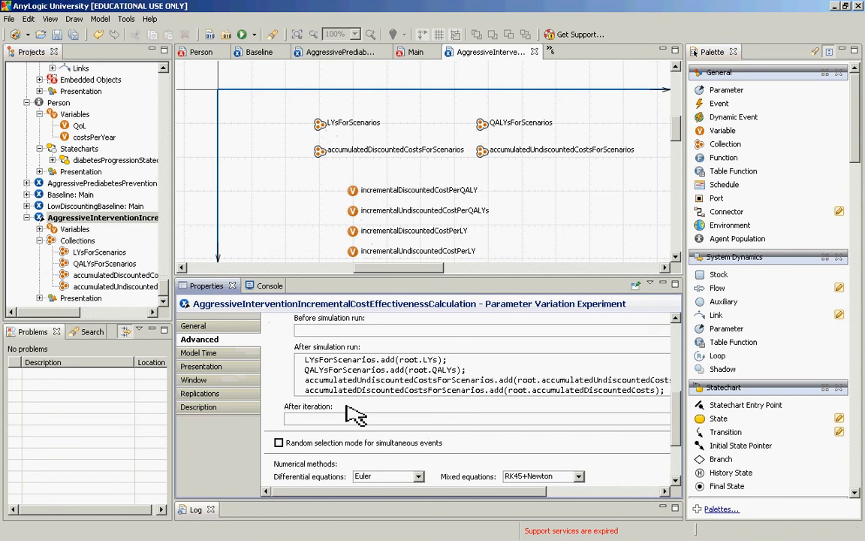
left_click(346, 420)
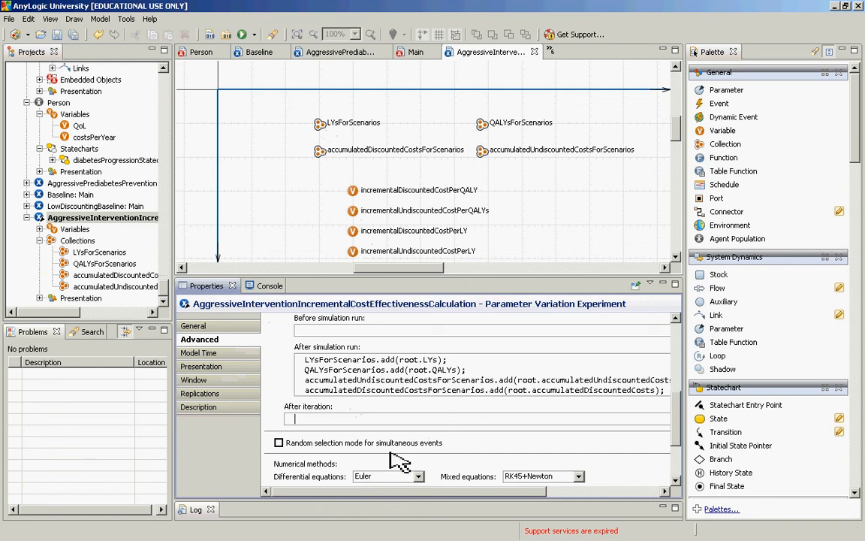
type("if")
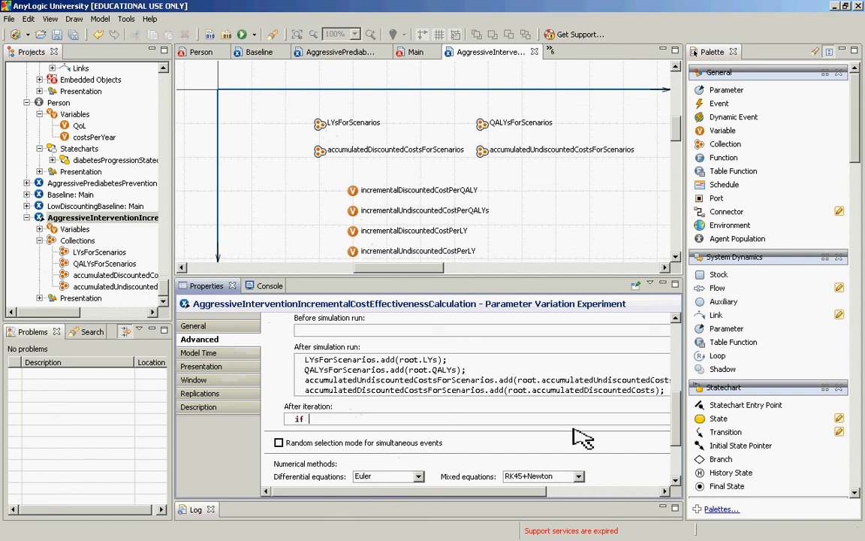
key("BackSpace")
type("((")
key("shift+Right")
key("shift+Right")
key("ctrl+a")
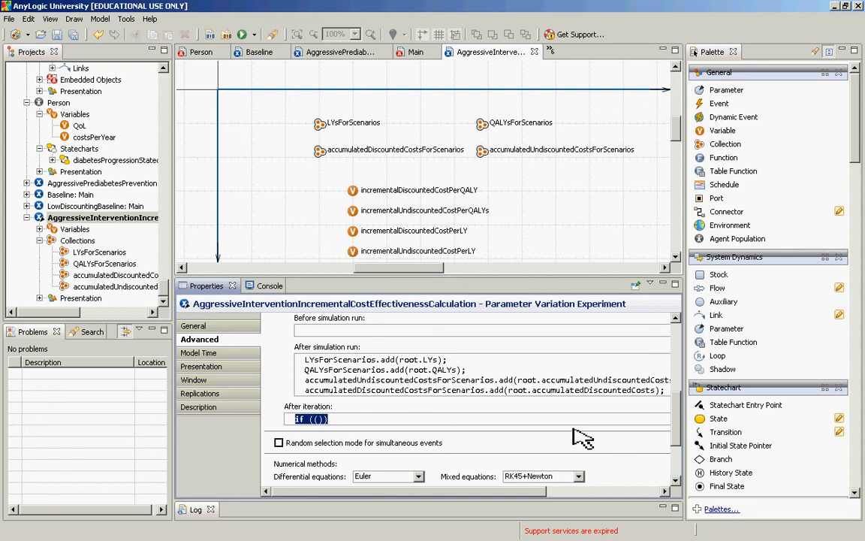
key("BackSpace")
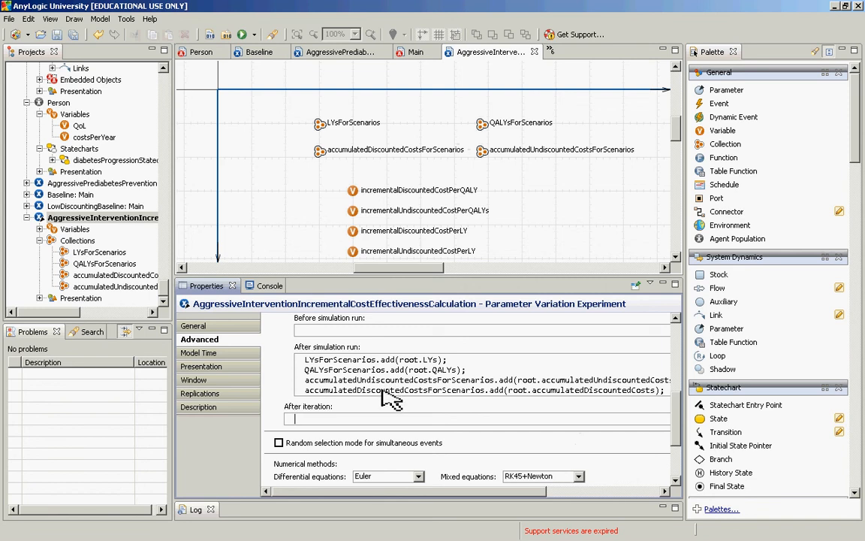
Step: Enter the condition if (this.getCurrentIteration()) in the After iteration code, completing the method name with code completion
type("if (this.getC")
key("ctrl+space")
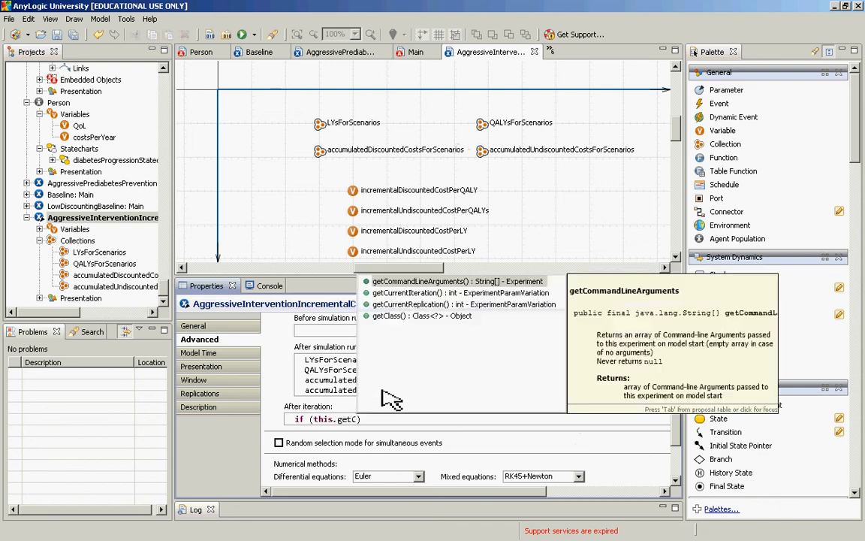
key("Down")
key("Return")
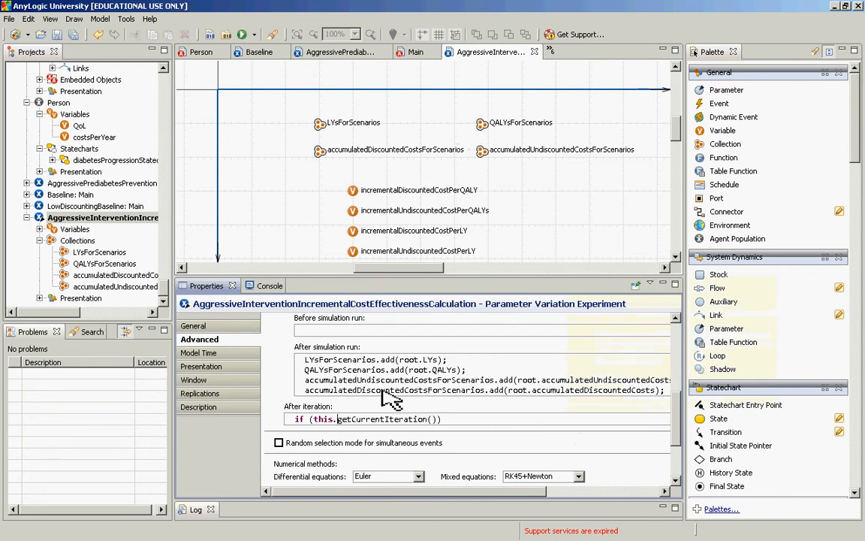
Step: Look up the documentation of getCurrentIteration() to check how iterations are numbered
key("ctrl+space")
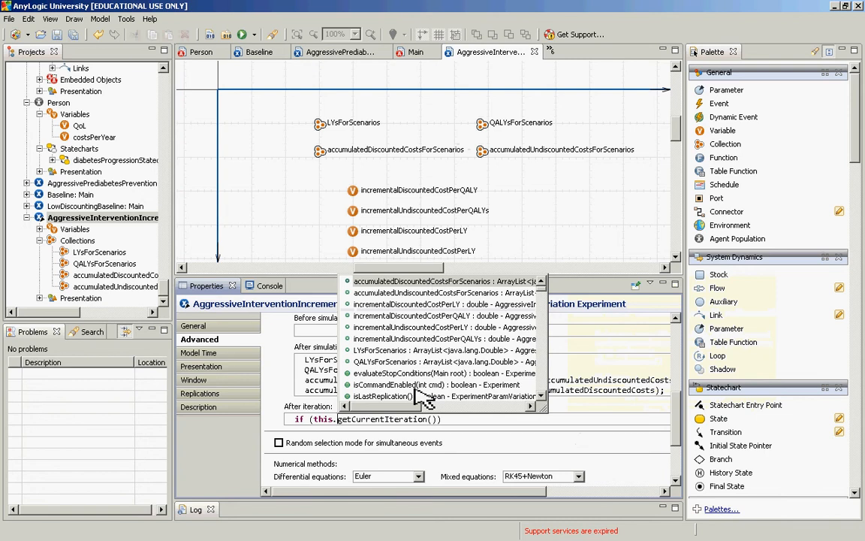
key("Escape")
left_click(424, 427)
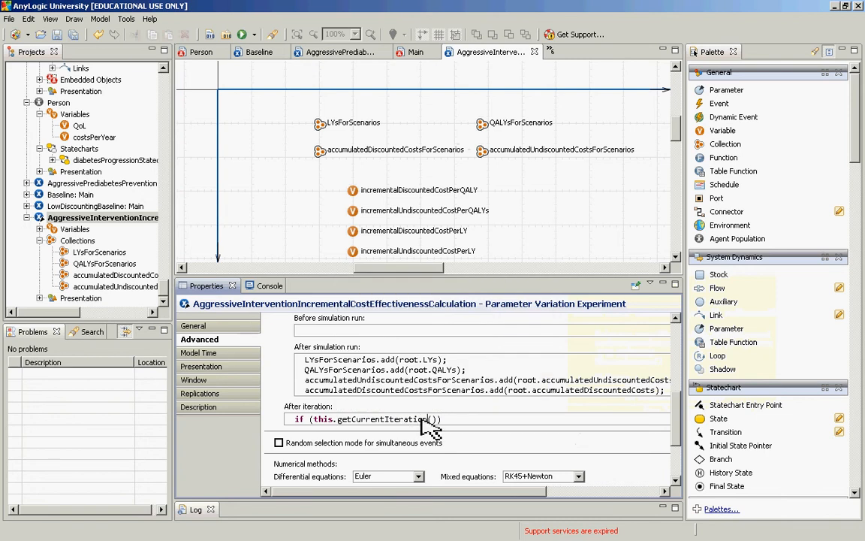
key("ctrl+space")
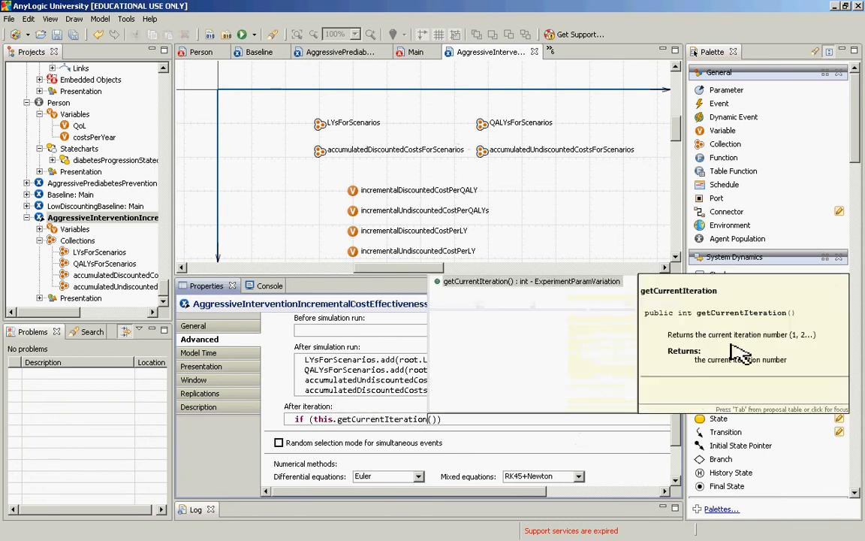
left_click(799, 342)
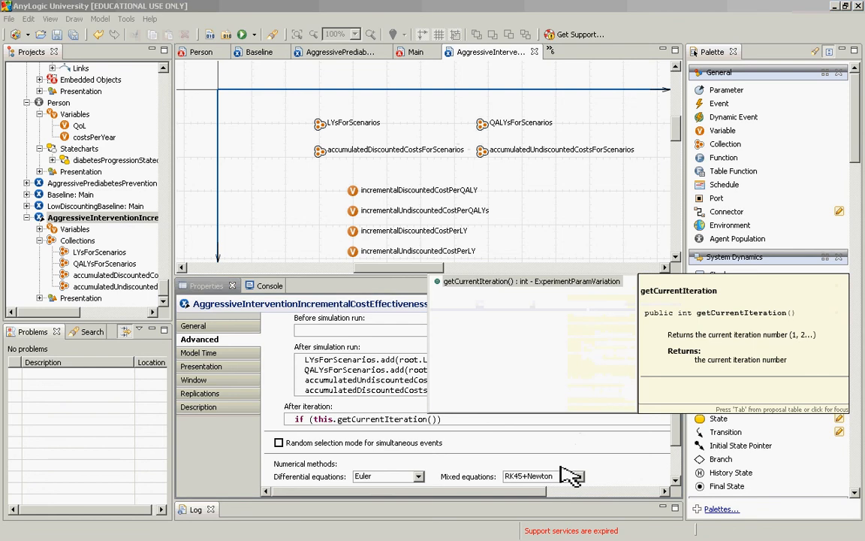
left_click(439, 418)
type(")")
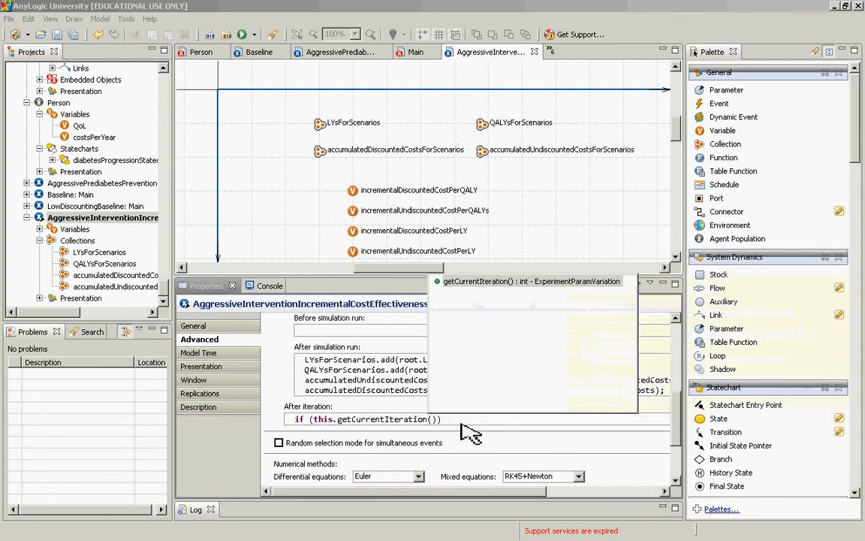
key("Escape")
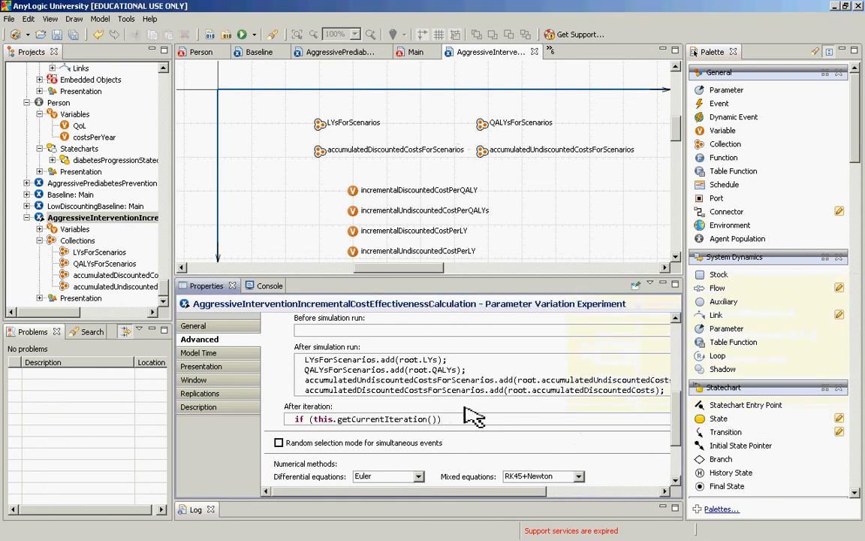
Step: Extend the After iteration condition with = this.get following getCurrentIteration()
type("= this.getMax)")
key("BackSpace")
key("BackSpace")
key("BackSpace")
type("C")
key("BackSpace")
key("BackSpace")
key("BackSpace")
type("get")
key("BackSpace")
key("BackSpace")
key("BackSpace")
key("alt+Tab")
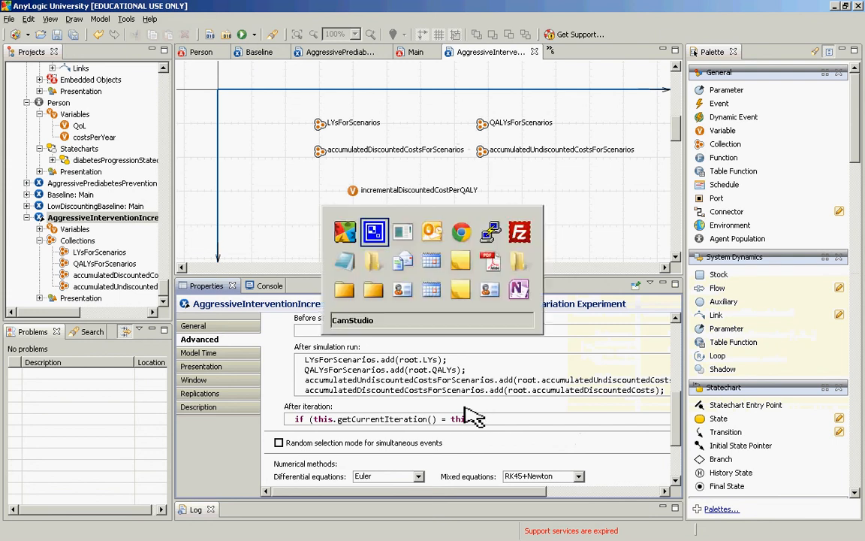
key("alt+Tab")
type("g")
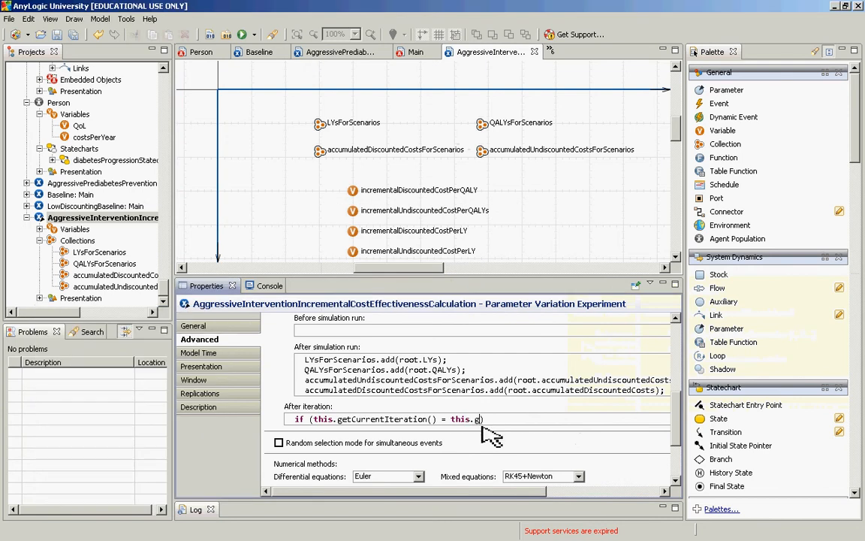
type("etg")
key("BackSpace")
Step: Examine the experiment's code completion proposals for a method that returns the maximum number of iterations
key("Left")
key("Left")
key("Left")
key("Left")
key("Left")
key("Left")
key("Left")
key("Left")
key("Left")
key("Left")
key("Left")
key("Left")
key("Left")
key("ctrl+space")
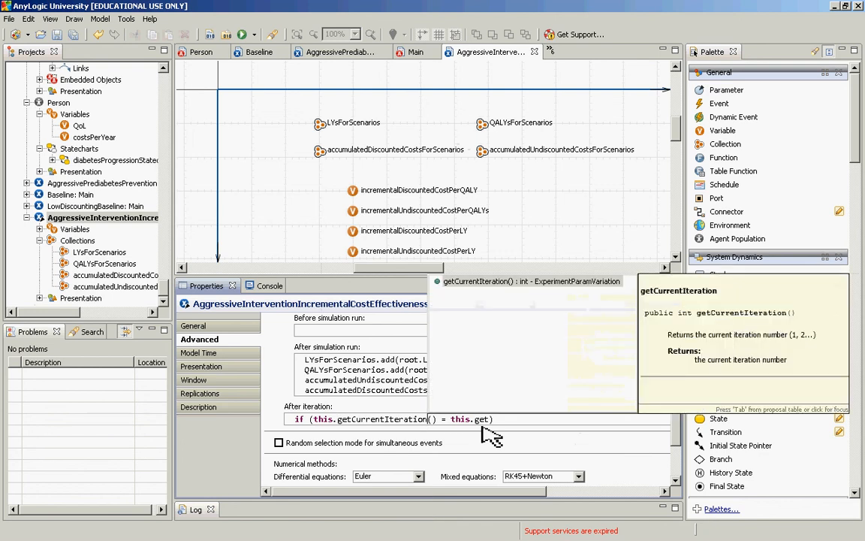
key("Left")
key("Left")
key("Left")
key("Left")
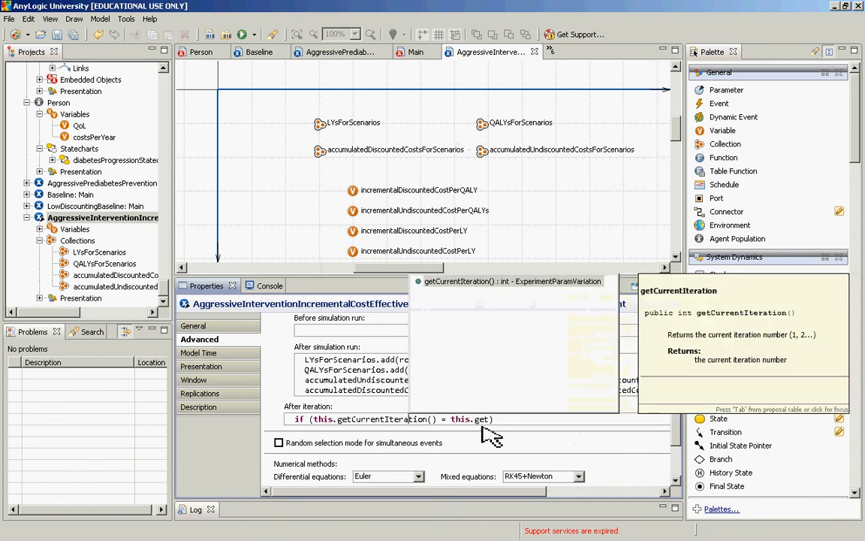
key("Escape")
key("ctrl+space")
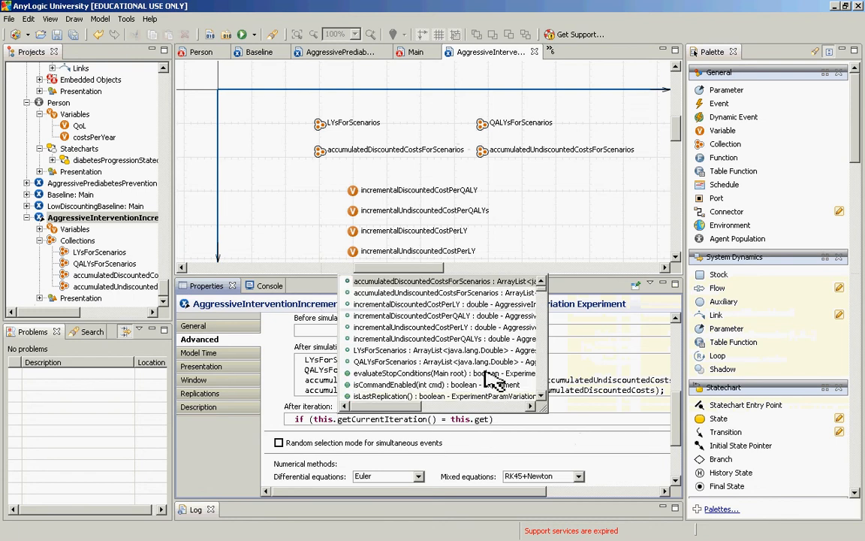
left_click(542, 345)
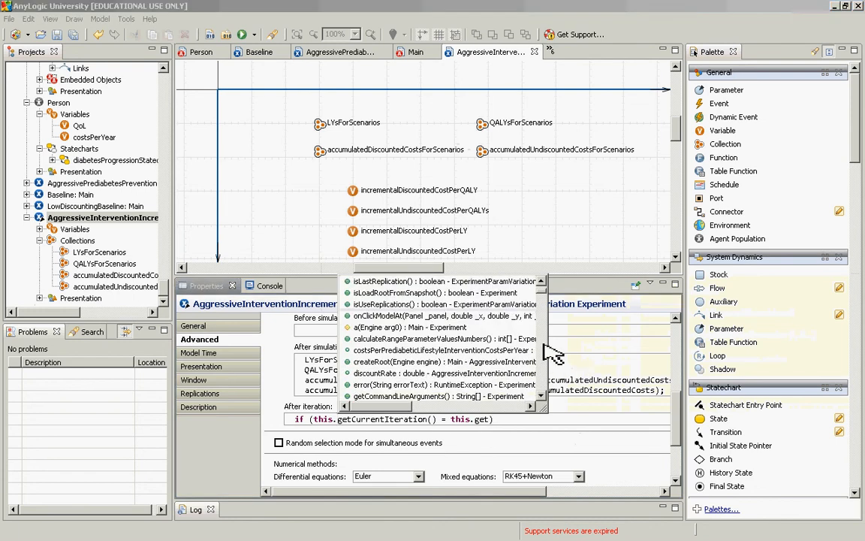
left_click(543, 347)
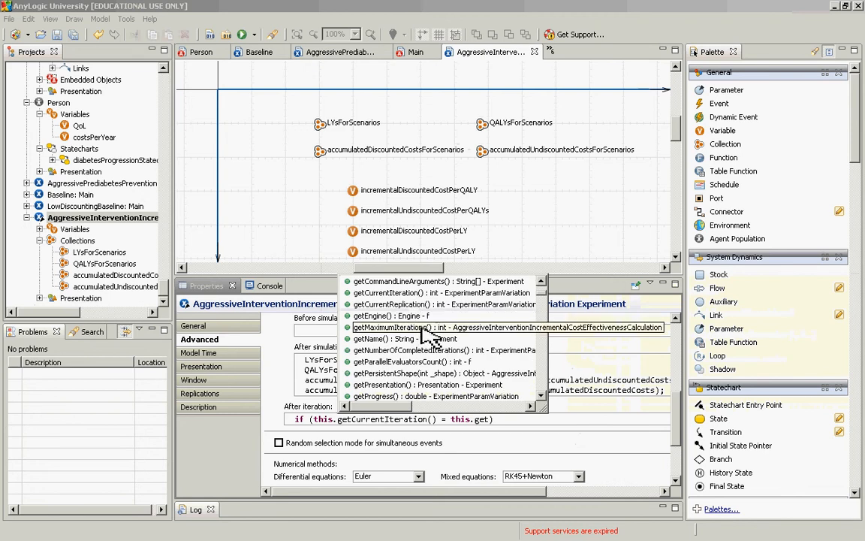
key("Escape")
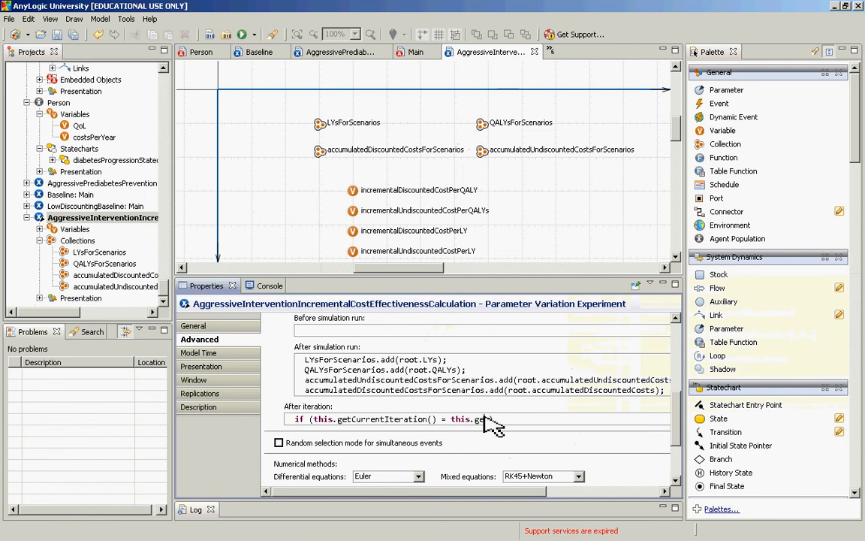
Step: Complete the right side of the After iteration condition as this.getMaximumIterations()
type("Max")
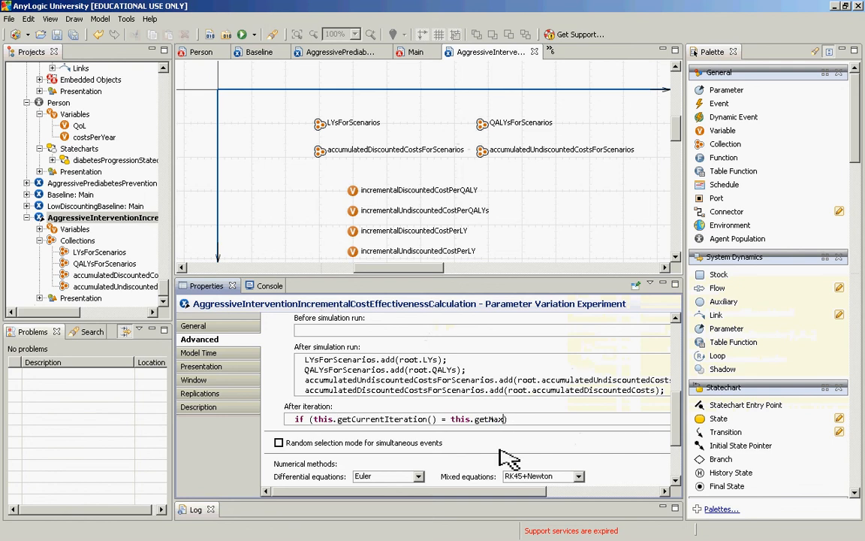
type("imumIterations()")
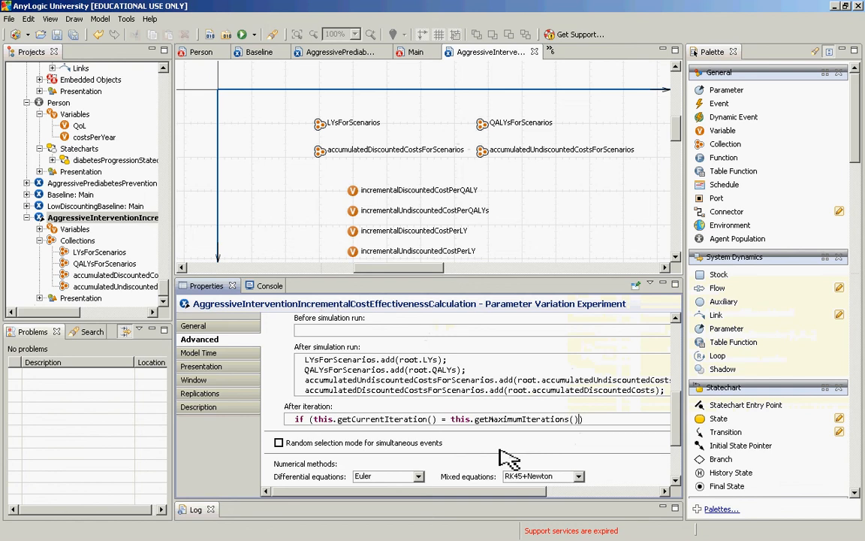
Step: Change the After iteration comparison operator to == and check getMaximumIterations() against the code completion proposals, ending on a new line
key("ctrl+Left")
key("ctrl+Left")
key("ctrl+Left")
key("ctrl+Left")
key("ctrl+Left")
key("ctrl+Left")
key("ctrl+Right")
type("=")
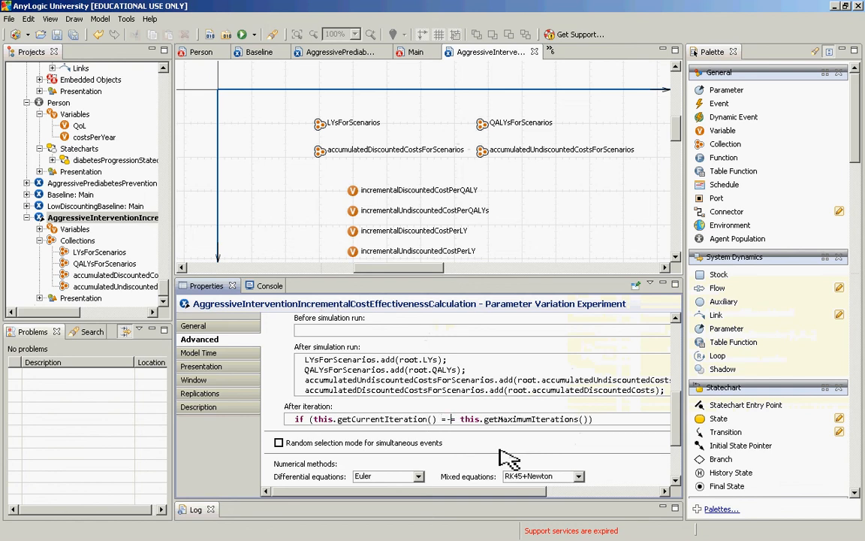
key("BackSpace")
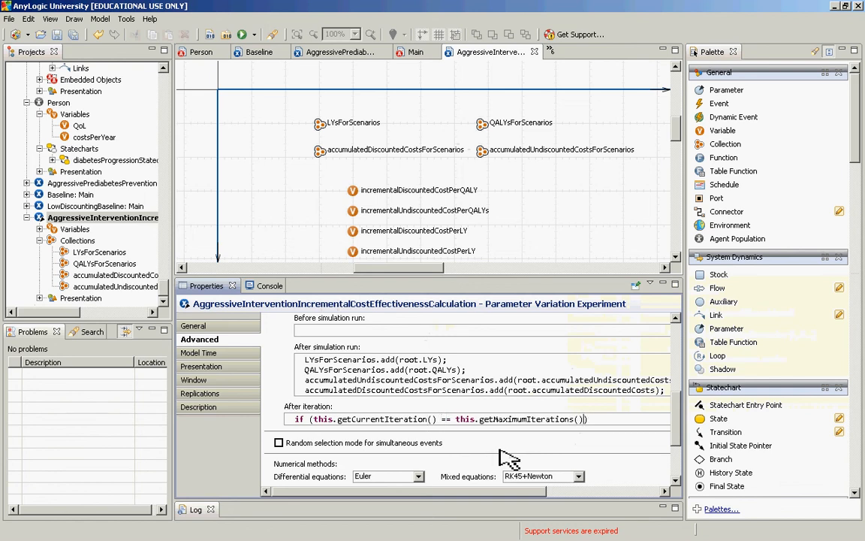
key("ctrl+Left")
key("ctrl+Left")
key("ctrl+space")
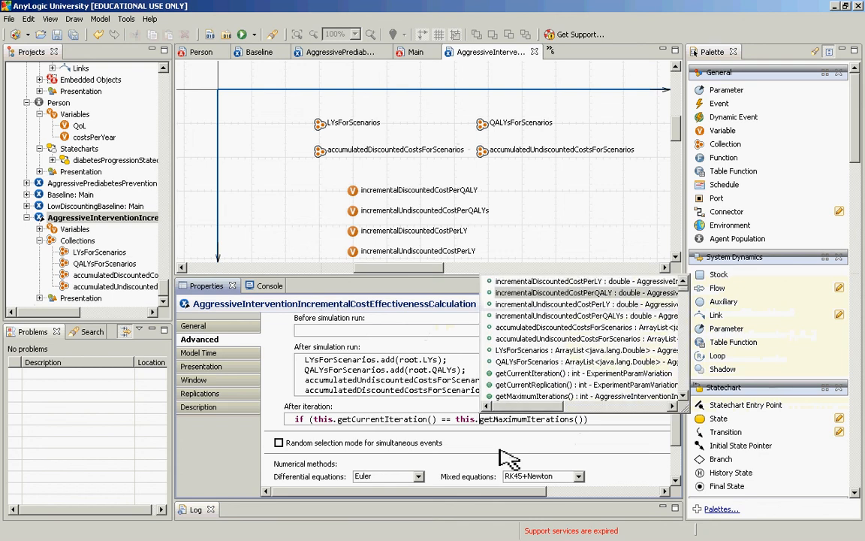
key("Escape")
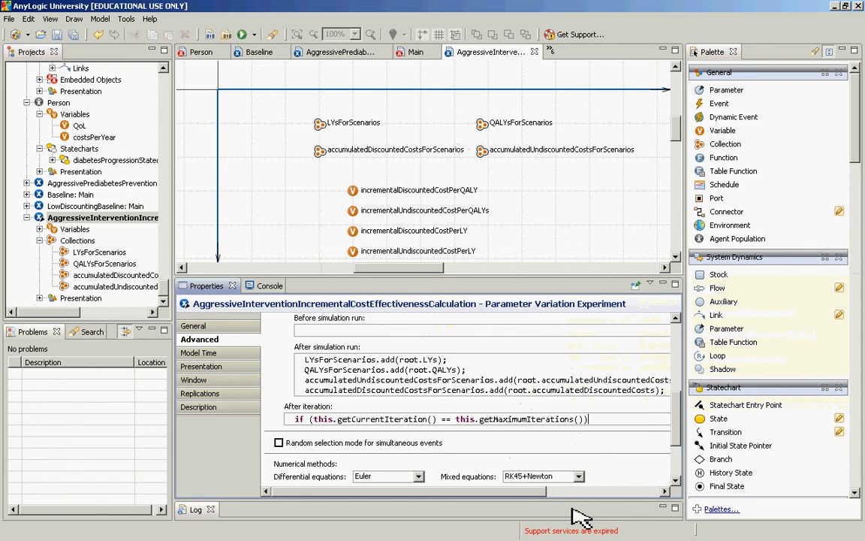
key("Return")
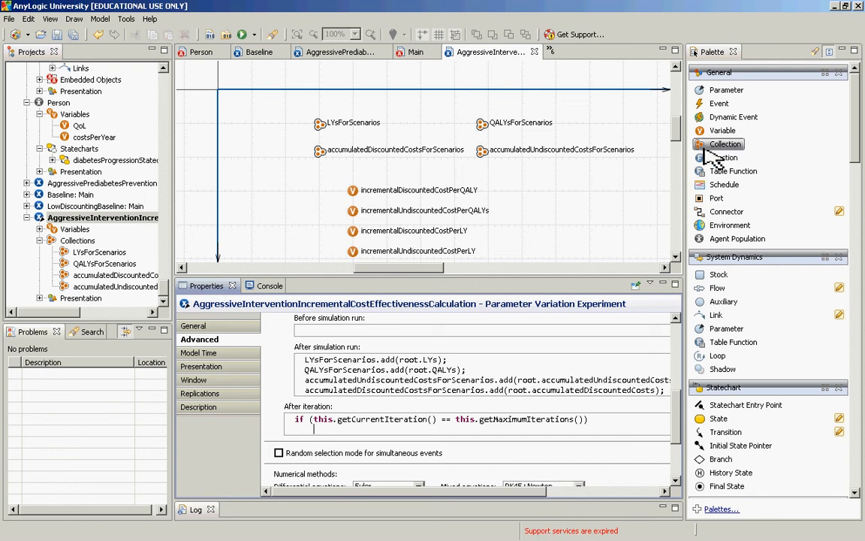
Step: Add a function named performCostEffectivenessCalculations beside the incremental cost variables on the experiment canvas
left_click_drag(723, 158, 532, 208)
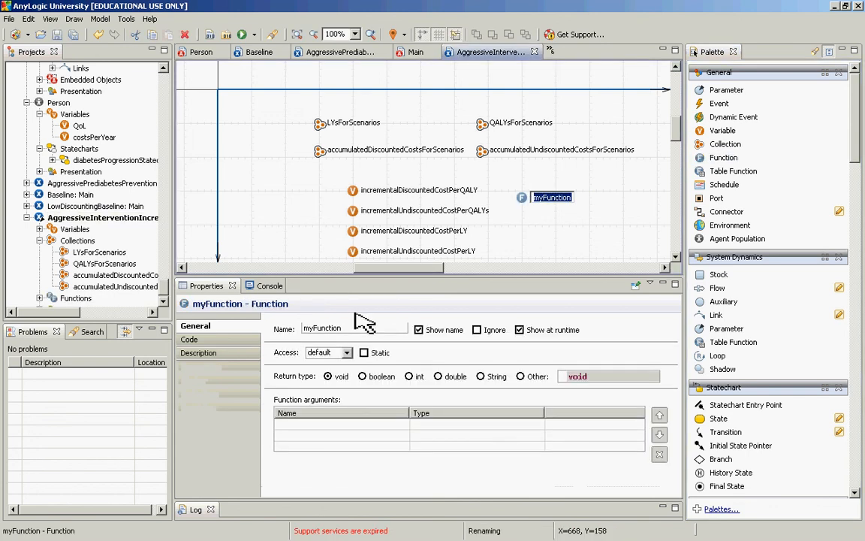
double_click(335, 329)
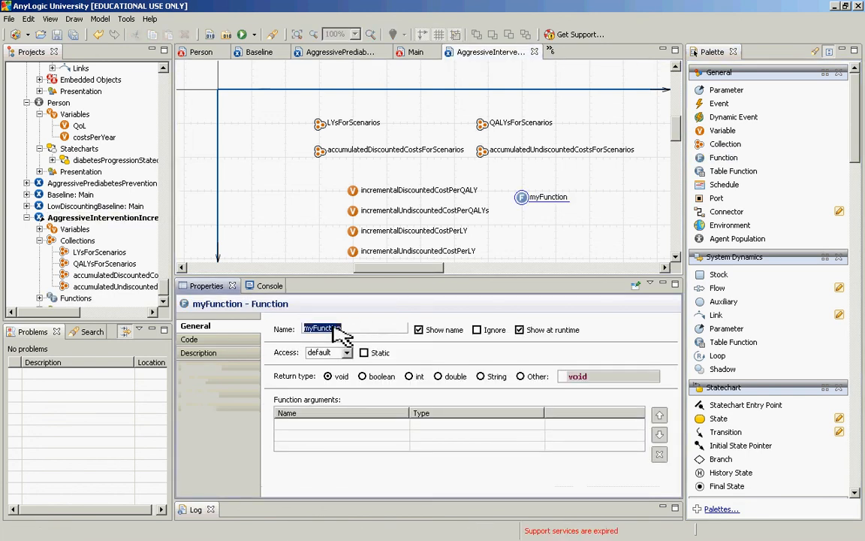
type("perform")
type("CostEffect")
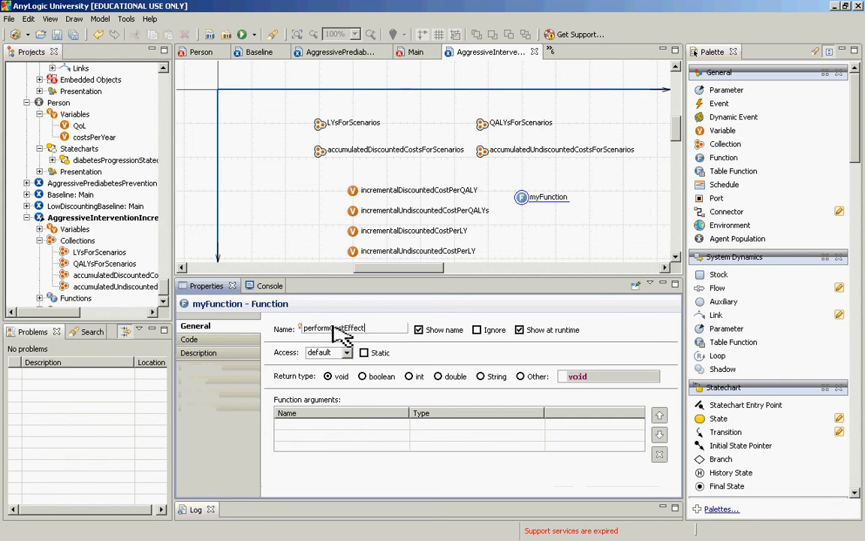
type("ivenessCalculations")
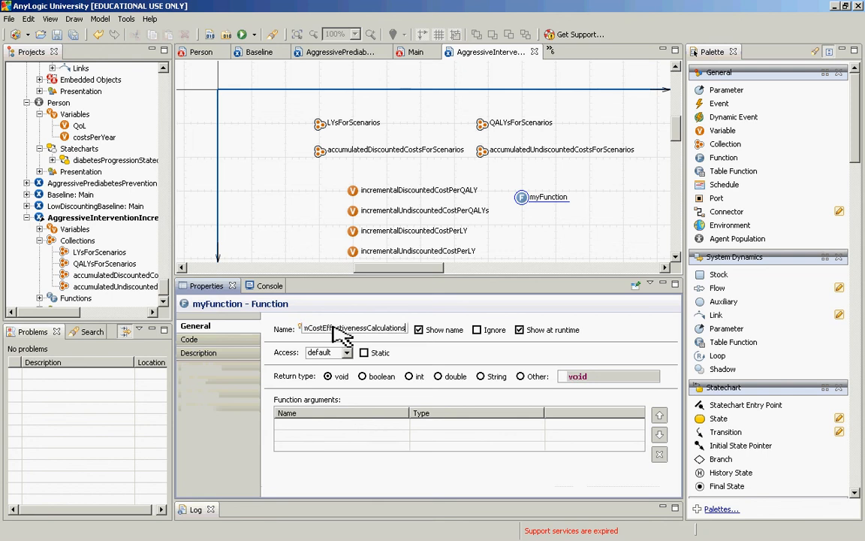
key("Return")
key("ctrl+c")
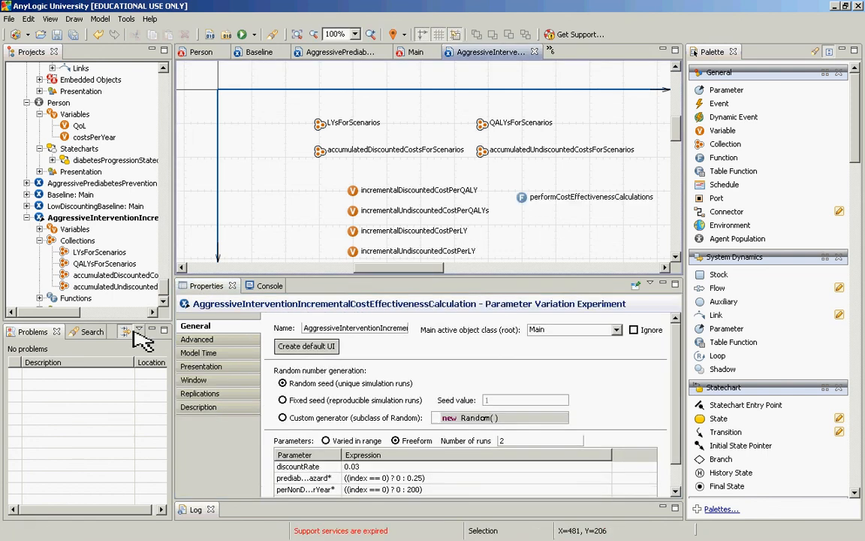
Step: Add the call performCostEffectivenessCalculations(); beneath the if condition in the experiment's After iteration code
left_click(77, 217)
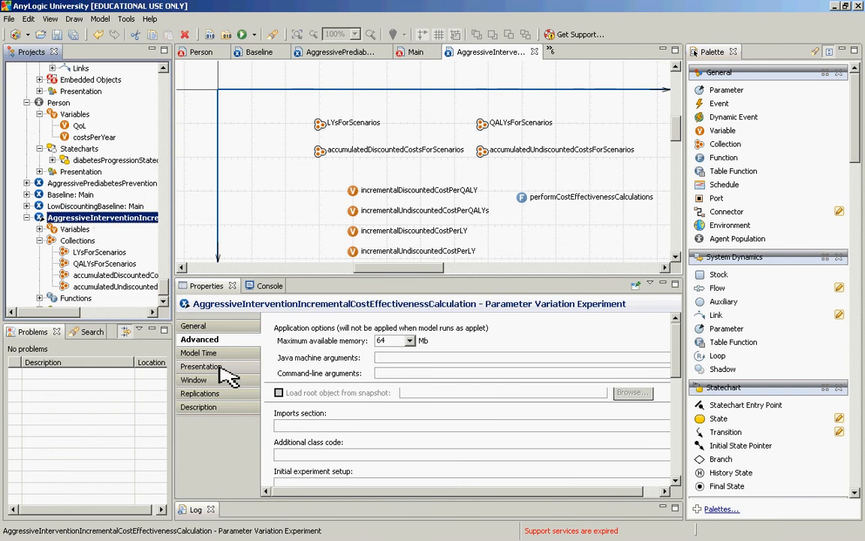
left_click_drag(676, 359, 675, 442)
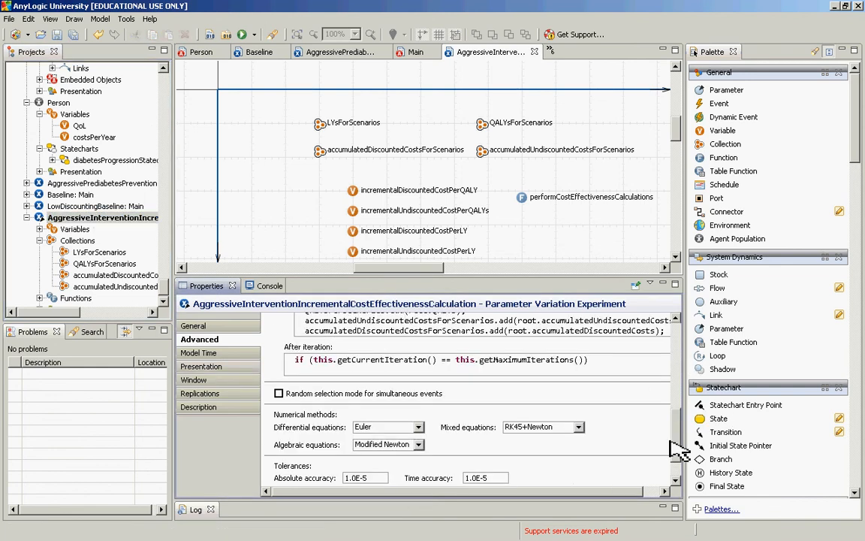
left_click(520, 368)
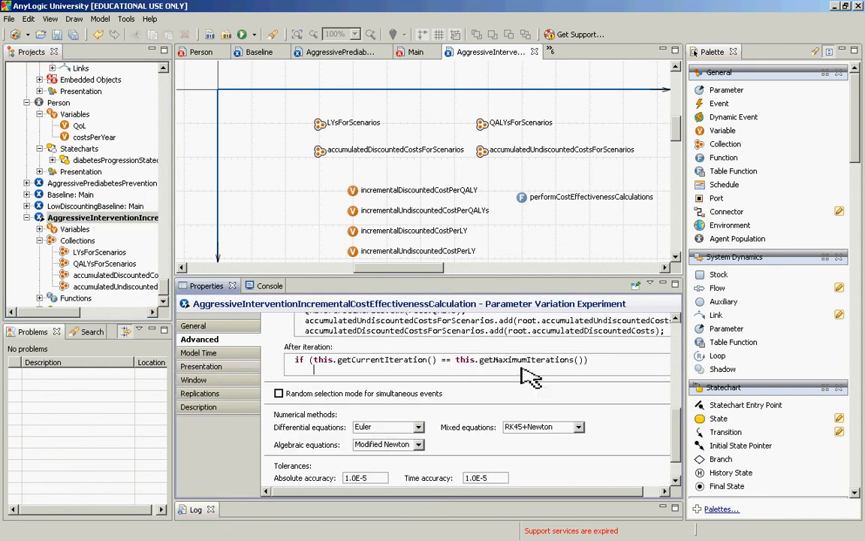
type("this")
key("BackSpace")
key("BackSpace")
key("BackSpace")
key("BackSpace")
key("ctrl+v")
type("();")
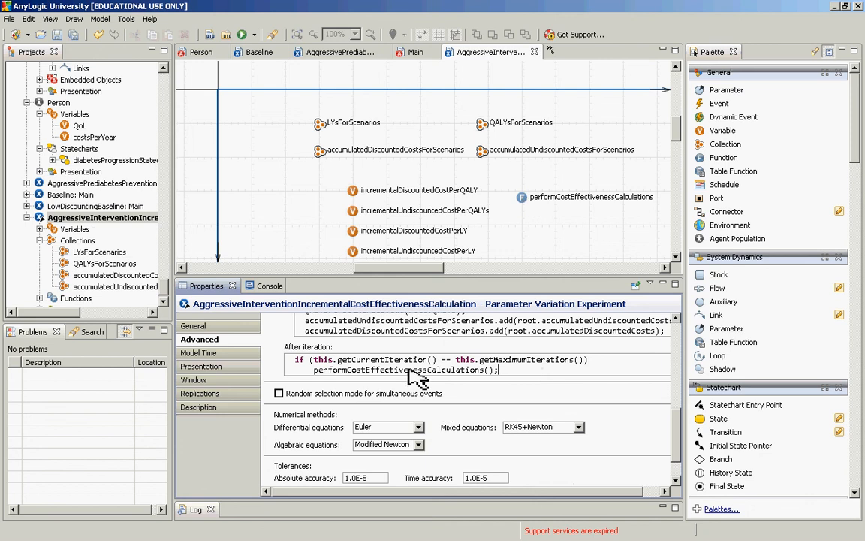
Step: Start the function body of performCostEffectivenessCalculations with the variable incrementalDiscountedCostPerQALY, using code completion
left_click(516, 199)
left_click(522, 198)
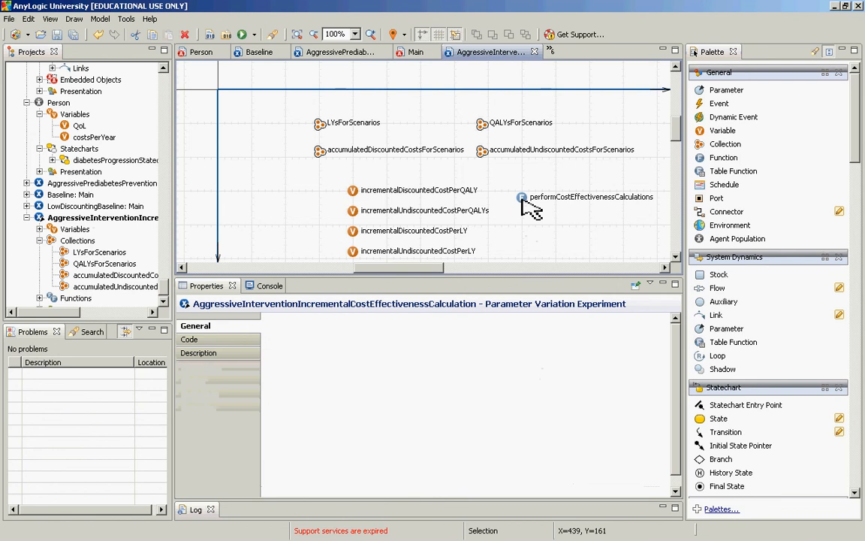
left_click(524, 200)
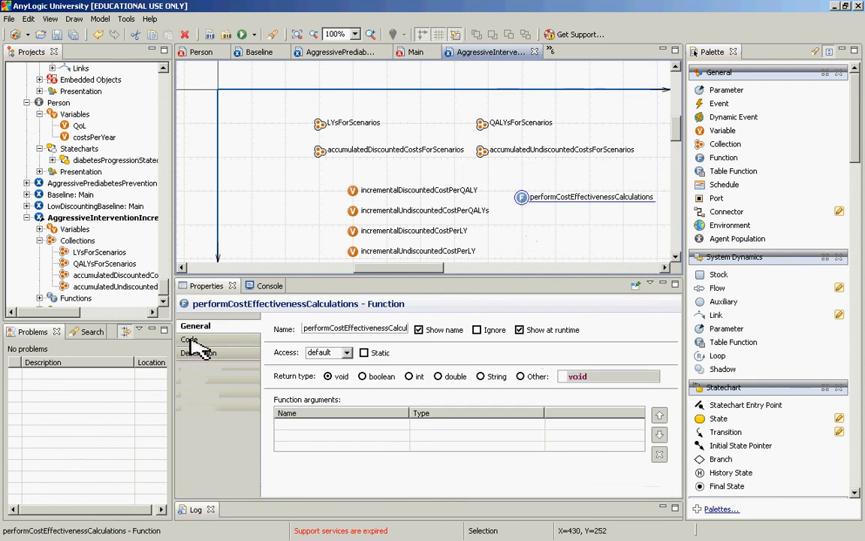
left_click(192, 341)
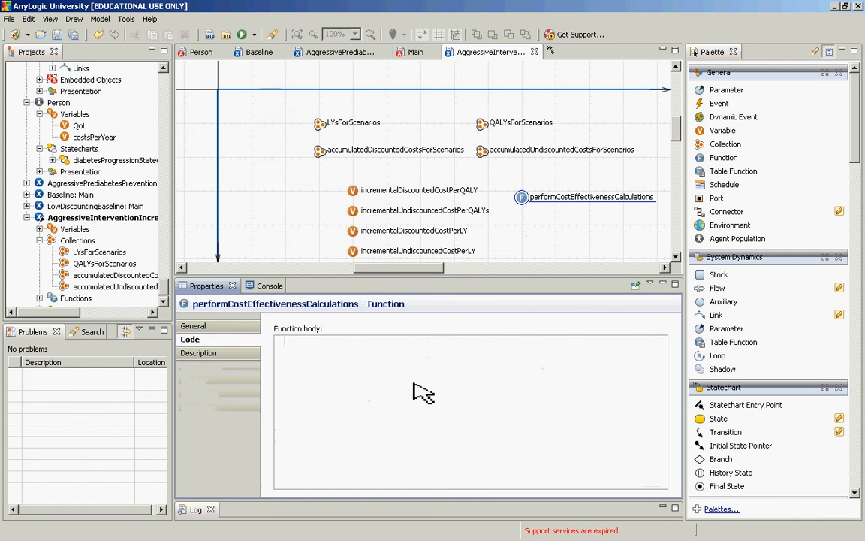
type("incrementalDisc")
key("ctrl+space")
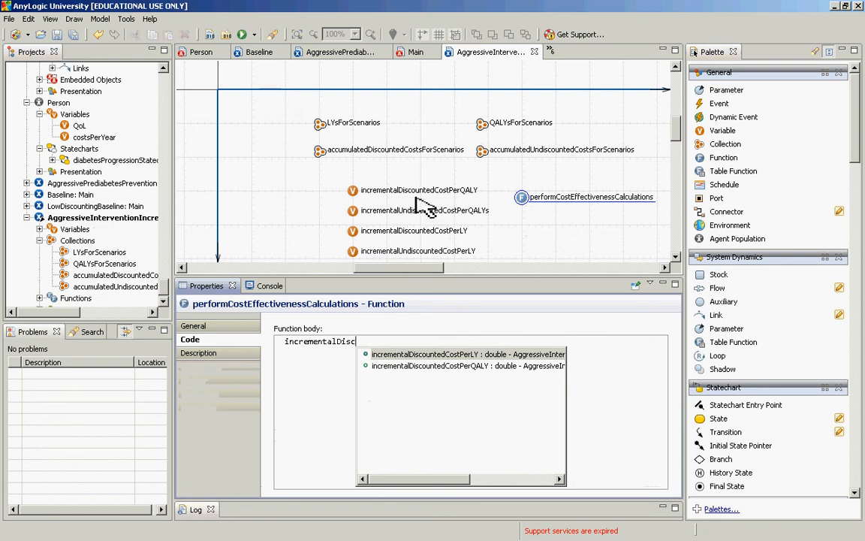
double_click(448, 367)
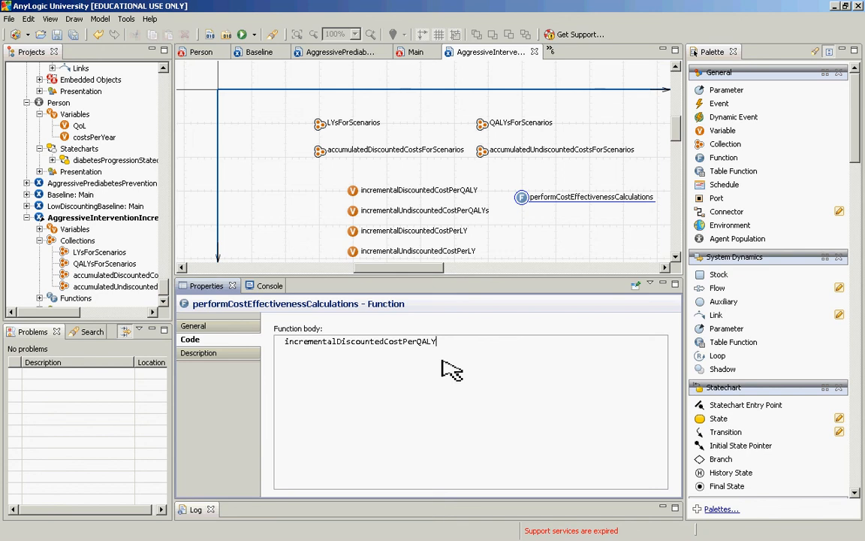
Step: Assign incrementalDiscountedCostPerQALY a quotient skeleton, = () / (), and place the cursor in the numerator parentheses
type("= () / ()")
key("Left")
key("Left")
key("Left")
key("Left")
key("Left")
key("Left")
key("Right")
key("Left")
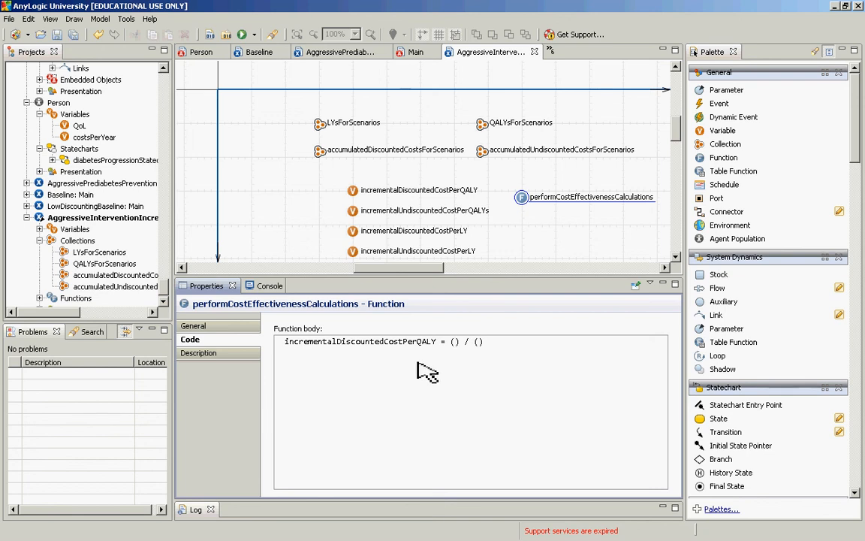
Step: Enter accumulatedDiscountedCostsForScenarios.get(1) inside the numerator parentheses, completing the collection name with code completion
type("accumulate")
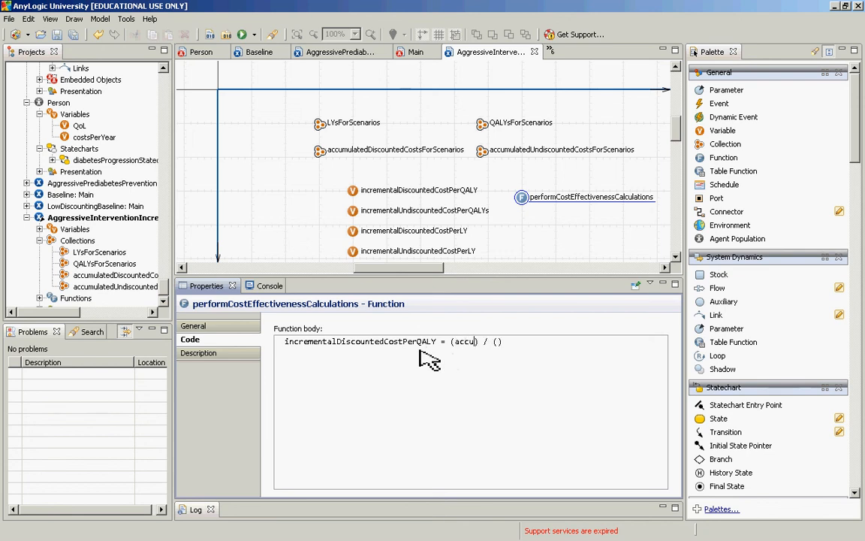
type("dDiscount")
key("ctrl+space")
key("Return")
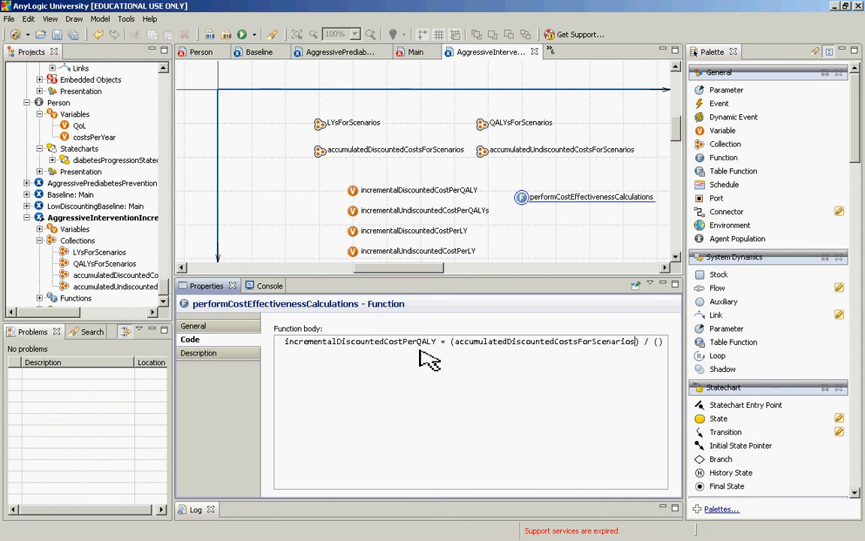
type(".get(1")
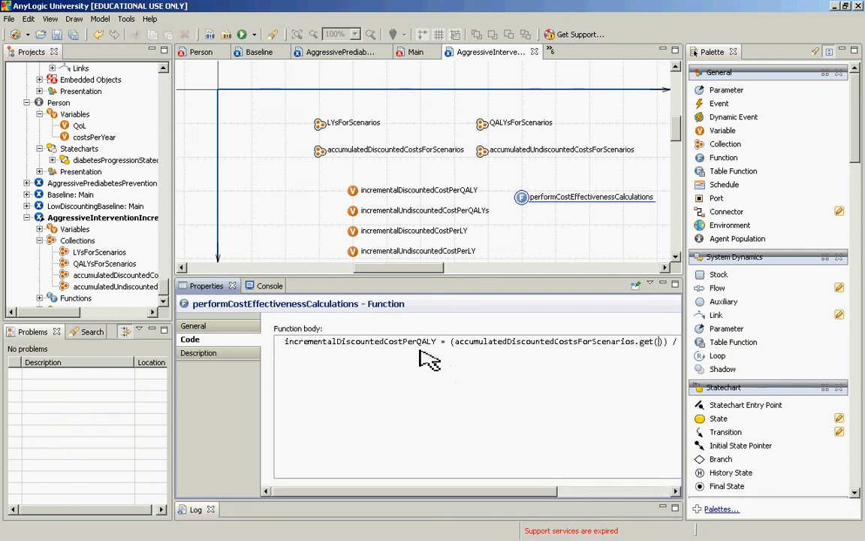
type(")")
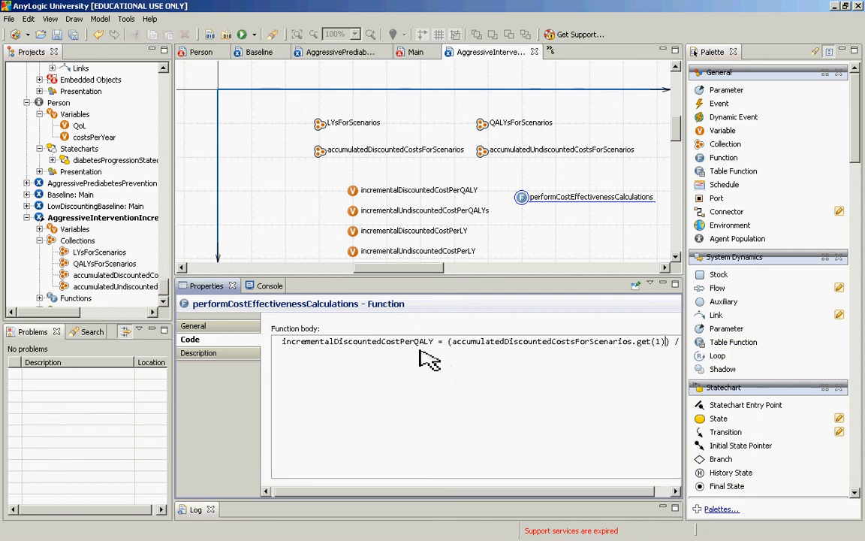
Step: Append a minus sign and a copy of accumulatedDiscountedCostsForScenarios.get(1) to the numerator
key("Right")
key("Right")
key("Right")
key("Right")
key("Right")
key("Right")
key("Left")
key("Left")
key("Left")
key("Left")
key("Left")
key("Left")
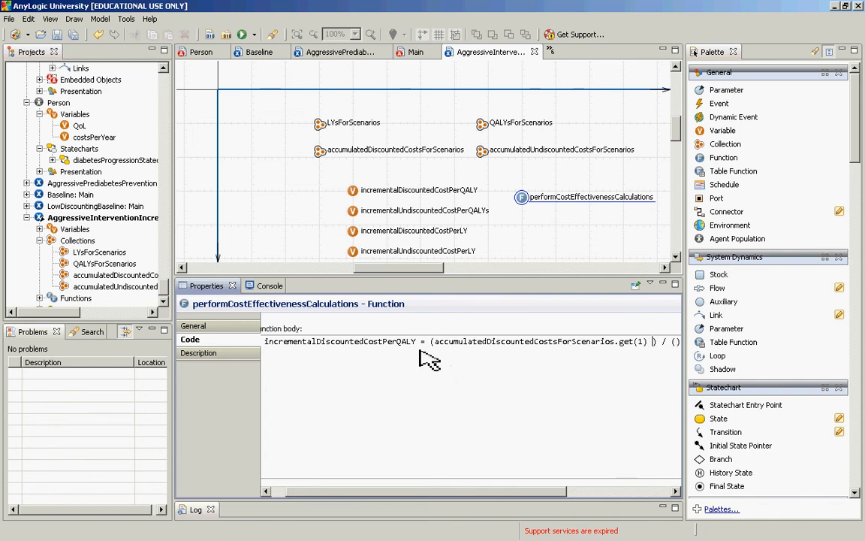
type("-")
key("ctrl+shift+Left")
key("ctrl+shift+Left")
key("ctrl+shift+Left")
key("ctrl+shift+Left")
key("ctrl+shift+Left")
key("ctrl+c")
key("Right")
key("Right")
key("Right")
key("Right")
key("Right")
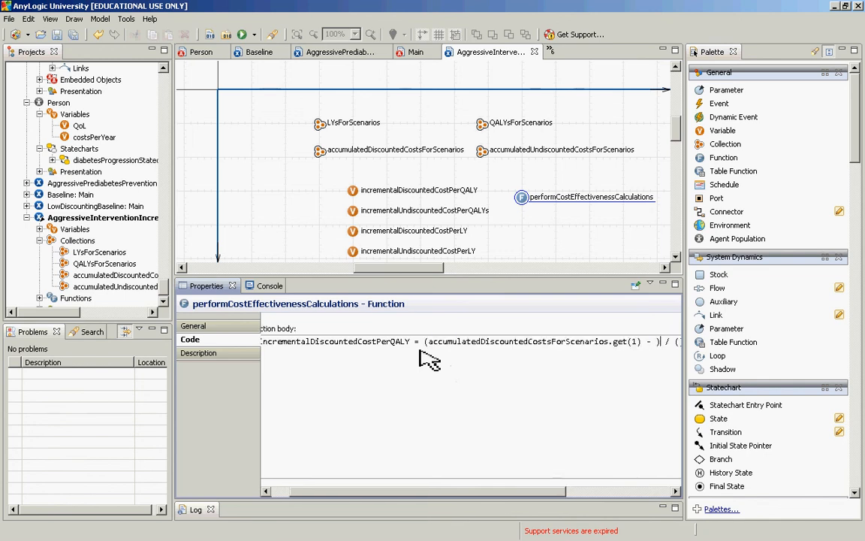
key("Left")
key("ctrl+v")
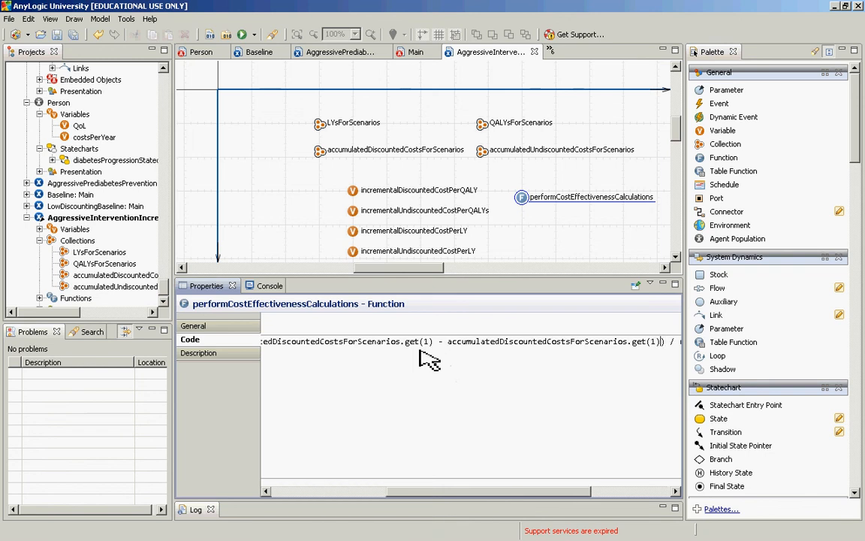
Step: Set the index of the subtracted accumulatedDiscountedCostsForScenarios term to 0 and move on to the denominator
key("Left")
key("shift+Left")
type("0))")
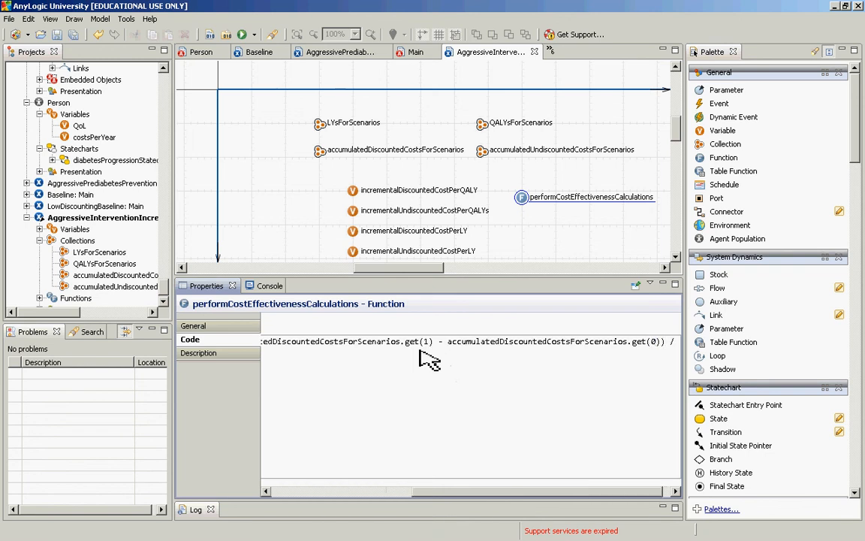
type(" / (")
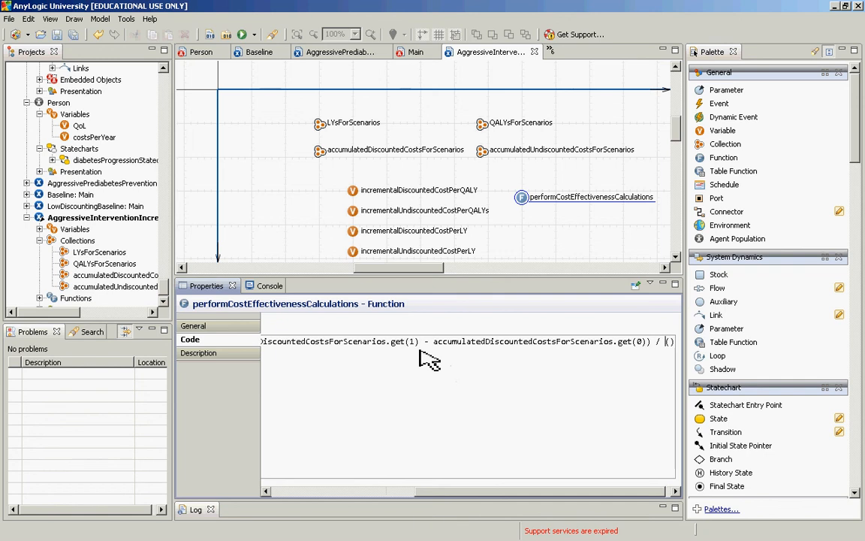
Step: Review the numerator by highlighting its get(1) and get(0) accumulated discounted cost terms in turn
key("ctrl+Left")
key("ctrl+Left")
key("ctrl+Left")
key("ctrl+Left")
key("ctrl+Left")
key("ctrl+Left")
key("ctrl+Left")
key("ctrl+Left")
key("ctrl+Left")
key("ctrl+Left")
key("ctrl+Left")
key("ctrl+Left")
key("ctrl+Left")
key("ctrl+Left")
key("ctrl+Left")
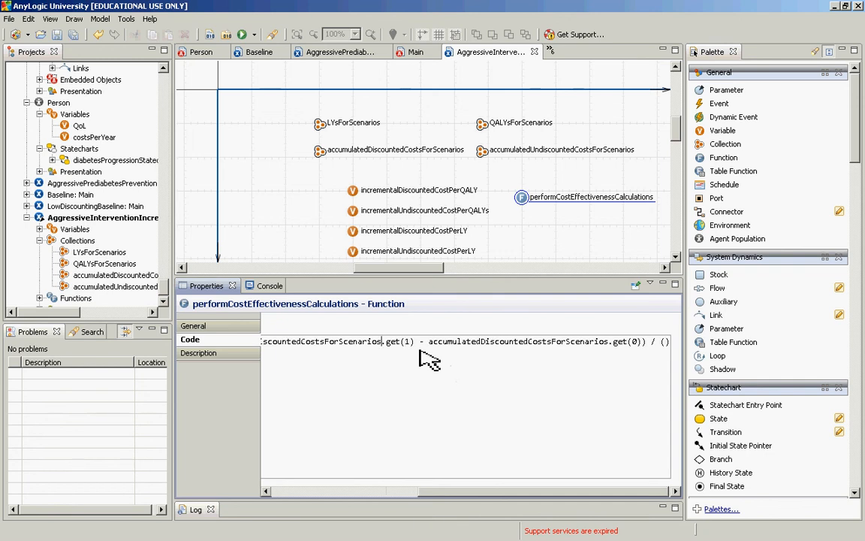
key("shift+Right")
key("shift+Right")
key("shift+Right")
key("shift+Right")
key("shift+Right")
key("shift+Right")
key("shift+Right")
key("shift+Right")
key("shift+Right")
key("shift+Right")
key("shift+Right")
key("shift+Right")
key("shift+Right")
key("shift+Right")
key("shift+Right")
key("shift+Right")
key("shift+Right")
key("shift+Right")
key("shift+Right")
key("shift+Right")
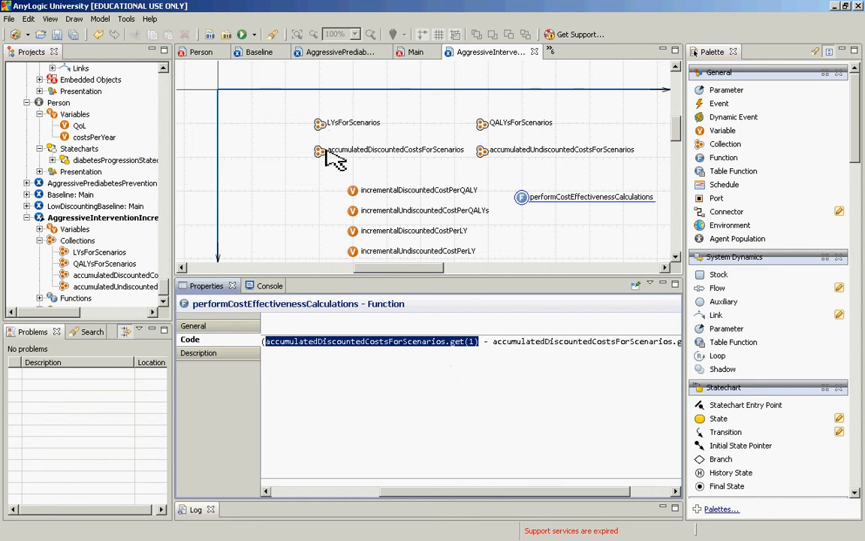
left_click(487, 342)
key("ctrl+shift+Right")
key("ctrl+shift+Right")
key("ctrl+shift+Right")
key("ctrl+shift+Right")
key("ctrl+shift+Right")
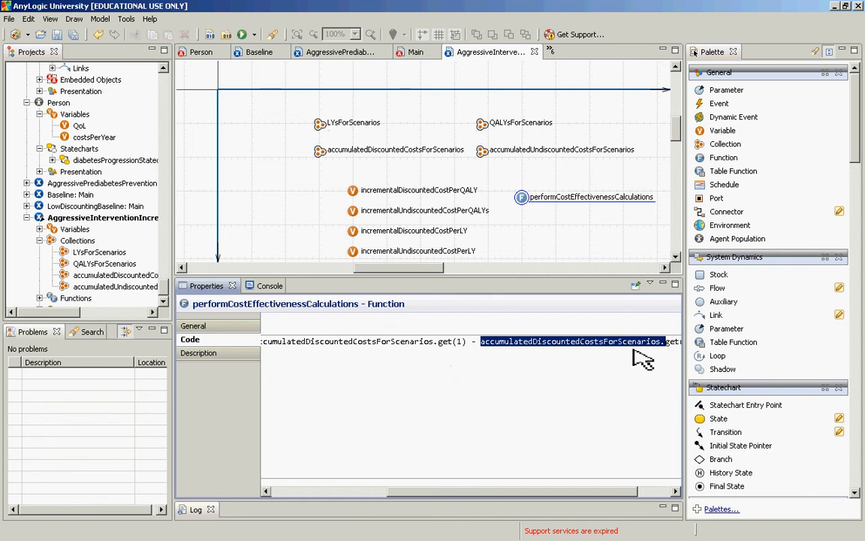
key("ctrl+shift+Right")
key("ctrl+shift+Right")
key("ctrl+shift+Right")
key("Right")
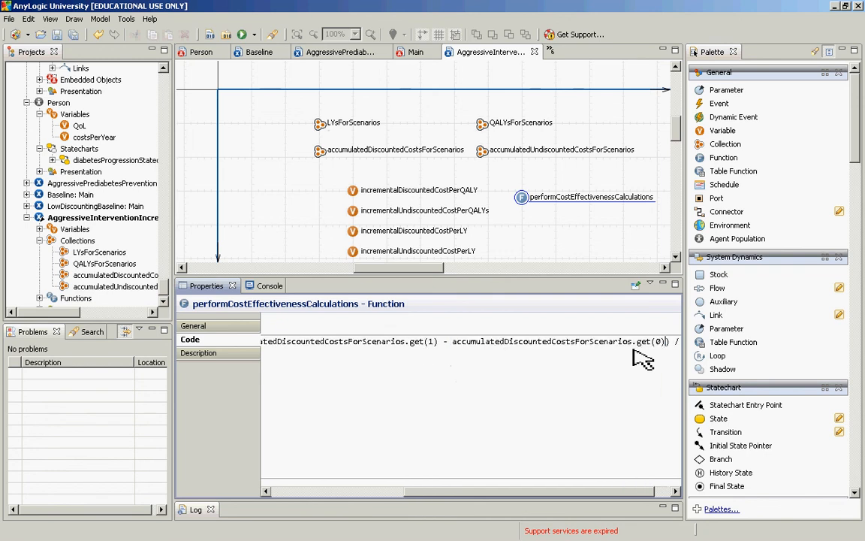
Step: Enter QALYsForScenarios.get(1) followed by a minus sign inside the denominator parentheses
key("Right")
key("Right")
key("Right")
key("Right")
key("Right")
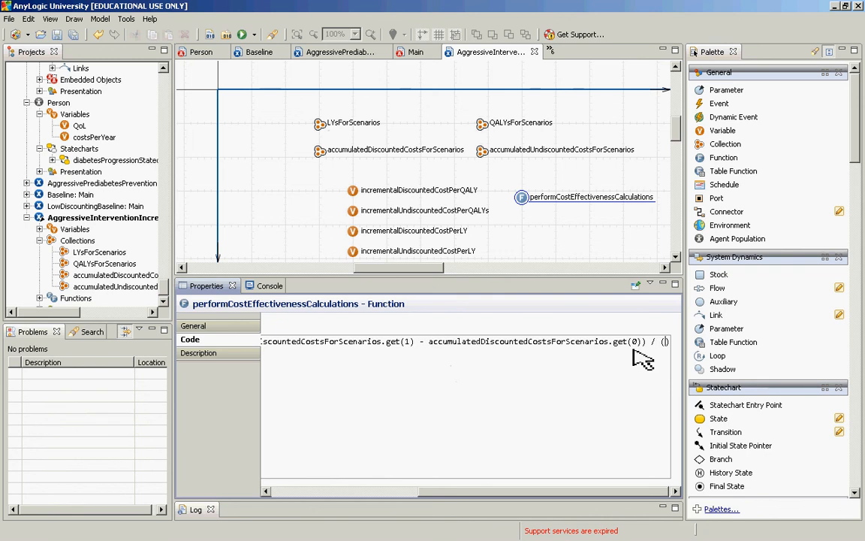
type("QALYS")
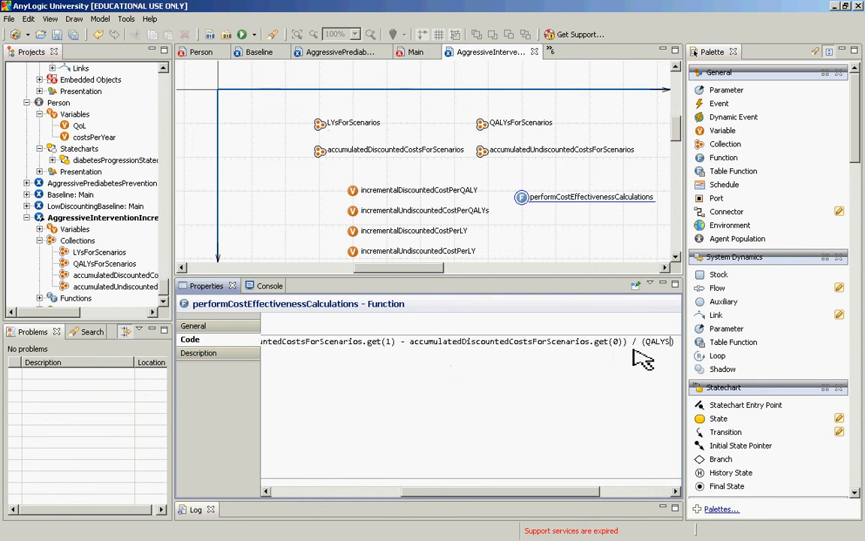
key("BackSpace")
type("sForScenar")
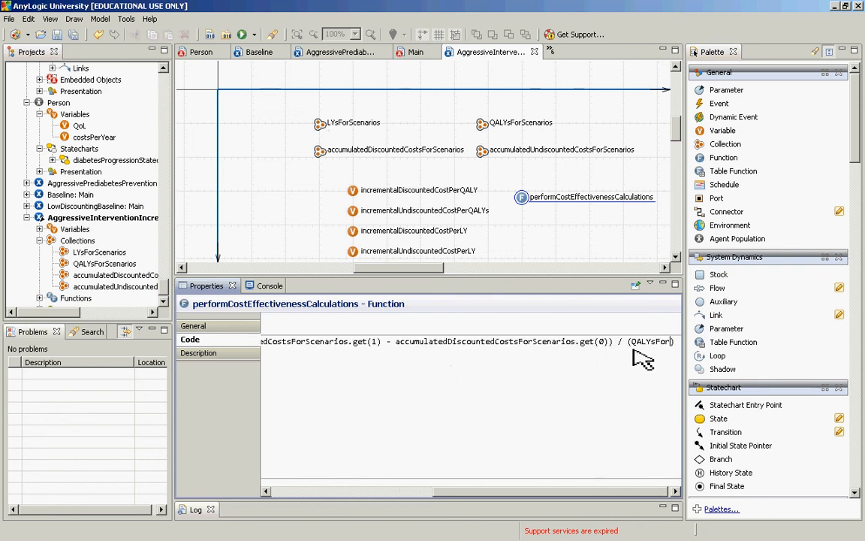
type("ios")
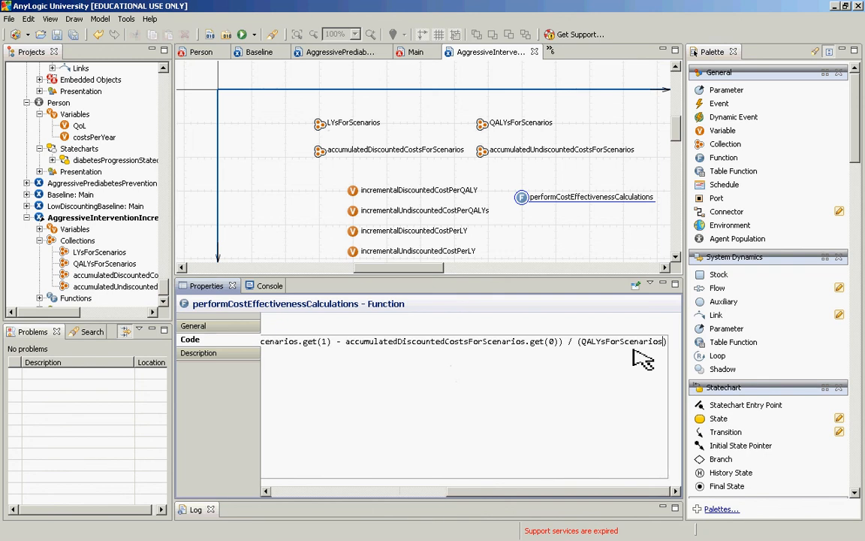
type(".get(1")
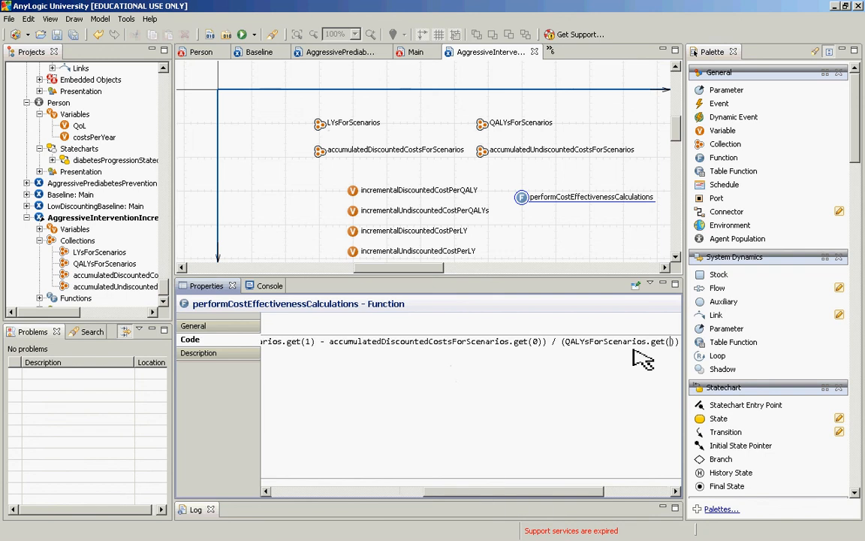
type(") -")
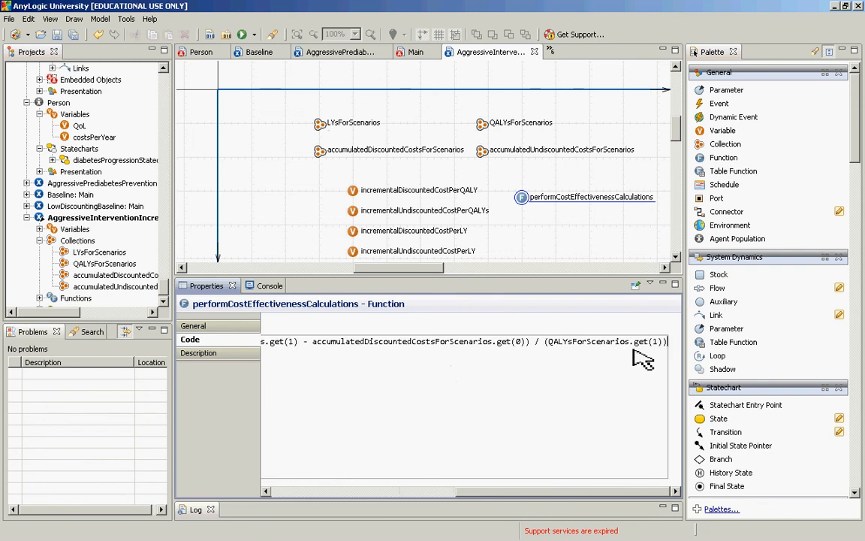
Step: Append a copy of QALYsForScenarios.get(1) after the minus sign in the denominator
key("shift+Left")
key("shift+Left")
key("shift+Left")
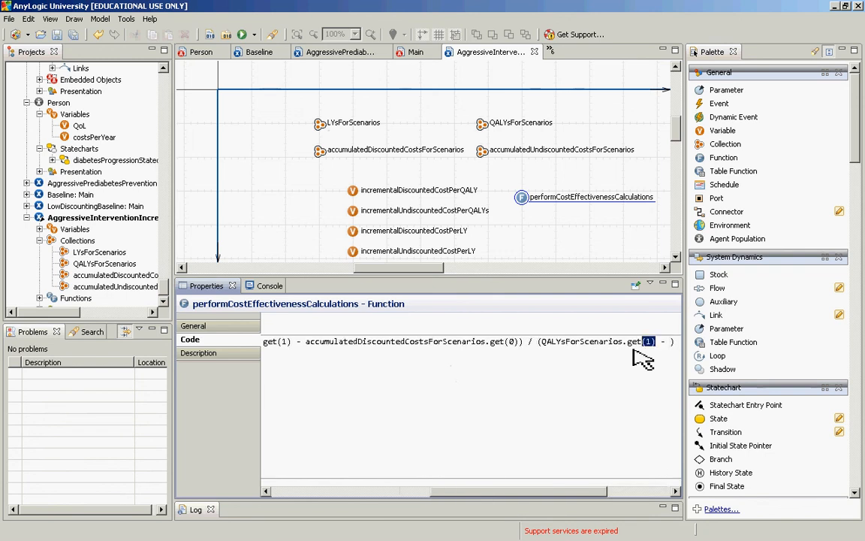
key("ctrl+shift+Left")
key("ctrl+c")
key("End")
key("Left")
key("ctrl+v")
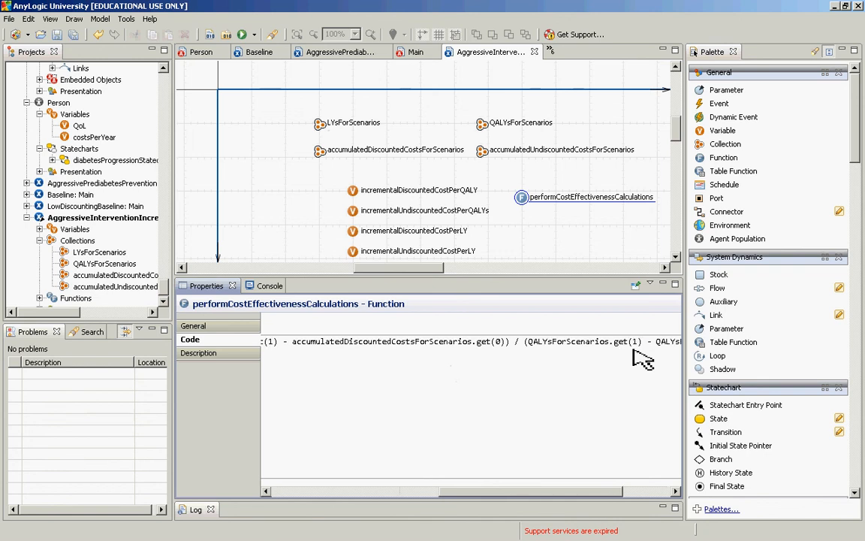
Step: Set the index of the subtracted QALYsForScenarios term to 0 and build the model
key("Left")
key("BackSpace")
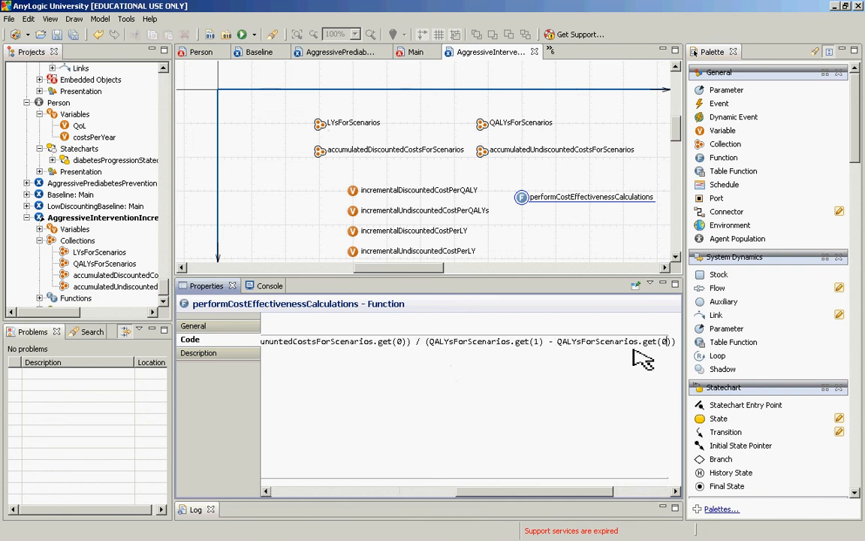
type("0")
key("Home")
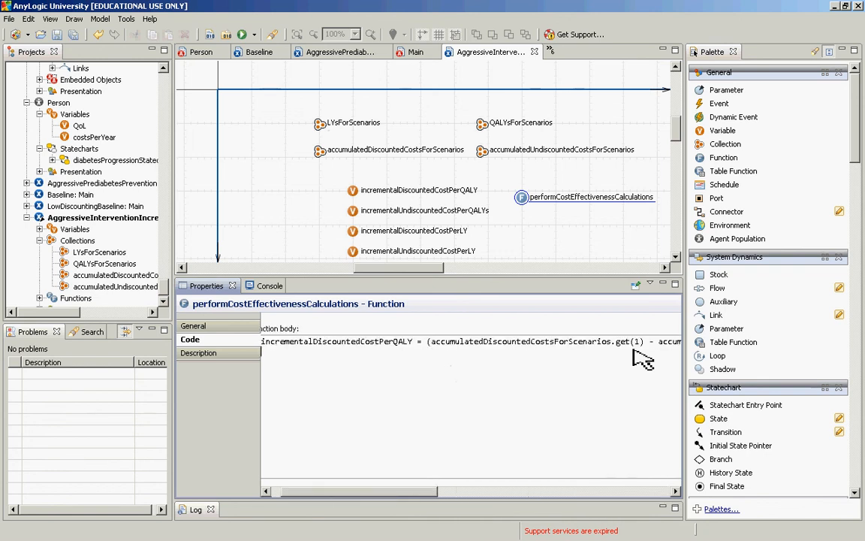
left_click(225, 34)
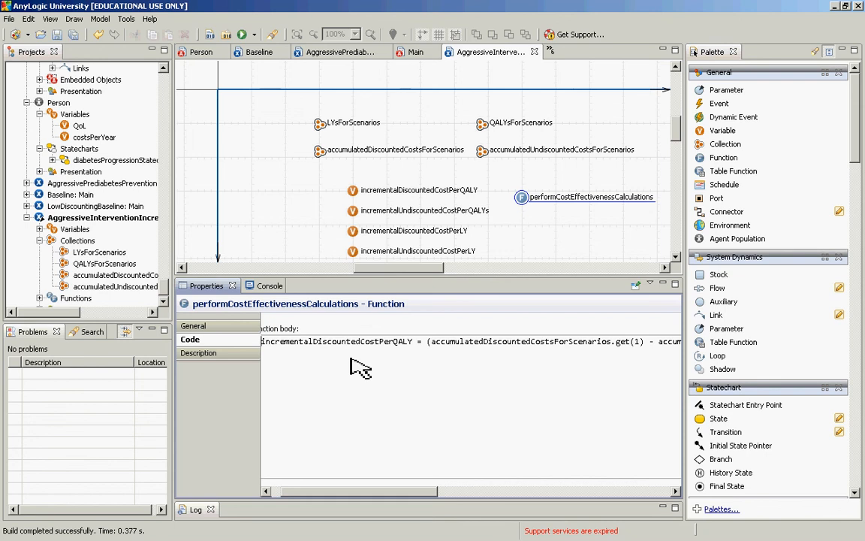
Step: Start a second statement below with incrementalUndiscountedCostPerQALYs, completing the variable name with code completion
key("ctrl+a")
left_click(352, 359)
type("incrementalUnd")
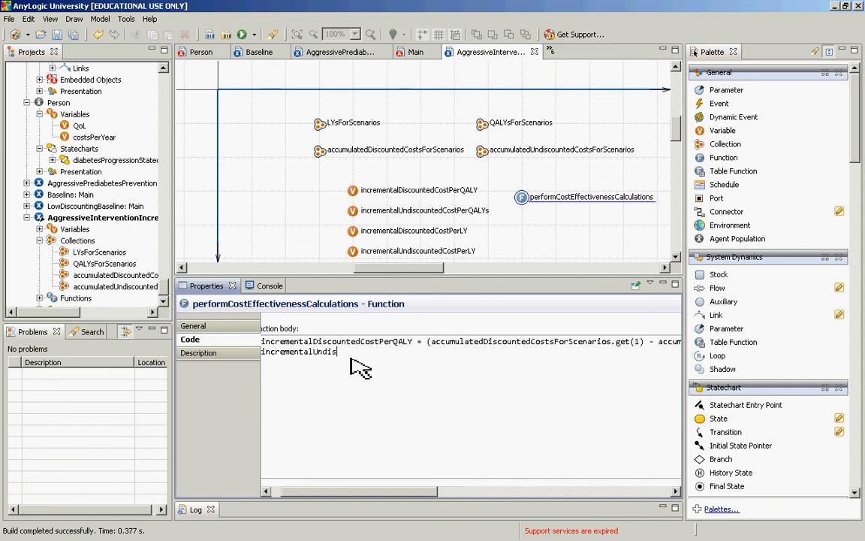
key("ctrl+space")
key("Down")
key("Return")
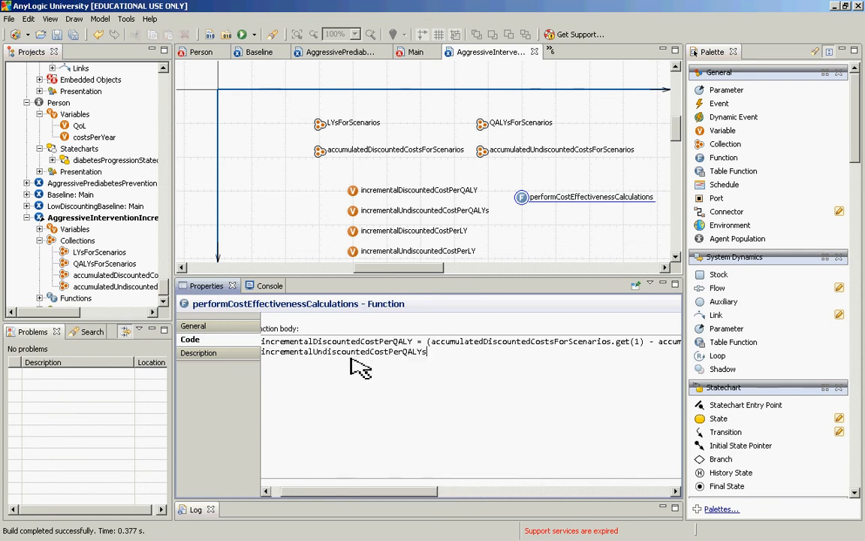
Step: Assign a copy of the first statement's full right-hand expression to incrementalUndiscountedCostPerQALYs
type("-")
key("Up")
key("Left")
key("Left")
key("Left")
key("shift+End")
key("Down")
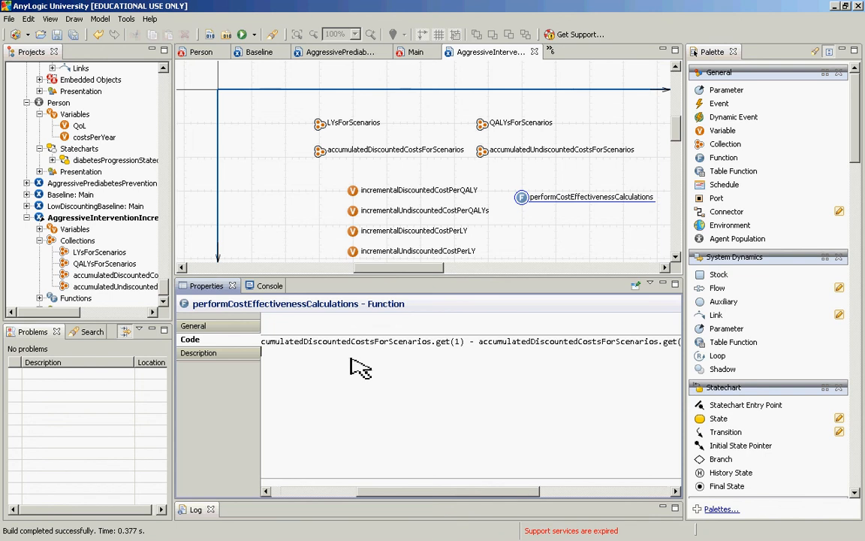
key("Left")
key("Left")
key("Left")
key("ctrl+v")
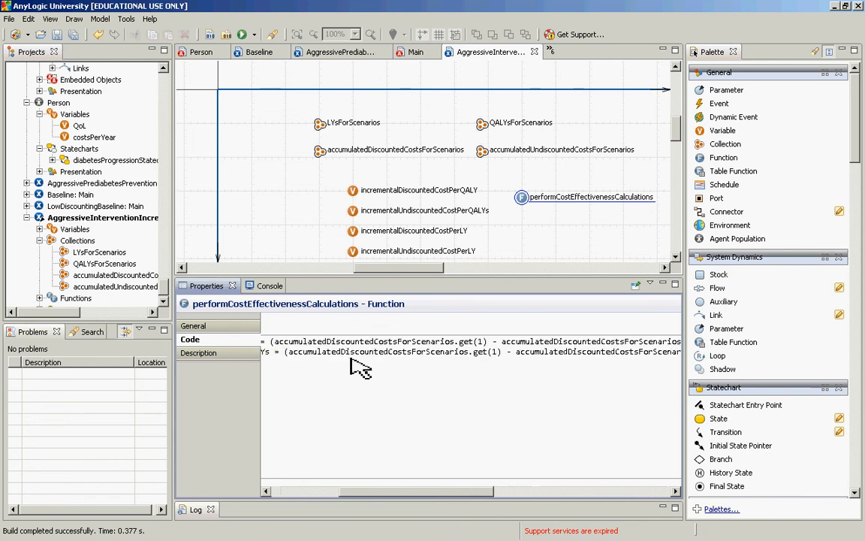
Step: Change the first cost term of the second statement to accumulatedUndiscountedCostsForScenarios
key("Home")
key("ctrl+Right")
key("ctrl+Right")
key("ctrl+Right")
key("Right")
key("Right")
key("Right")
key("Right")
key("Right")
key("Right")
key("Right")
key("Right")
key("Right")
key("Right")
key("Right")
key("Right")
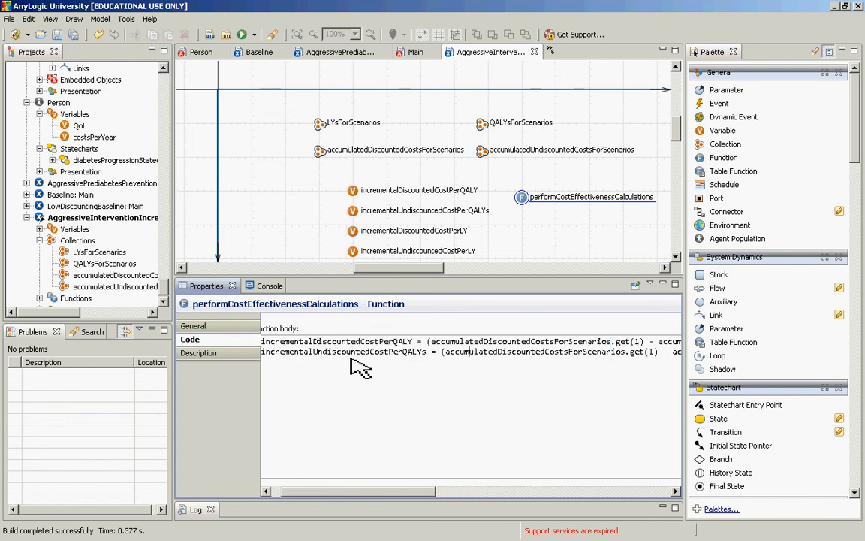
key("shift+Left")
type("Und")
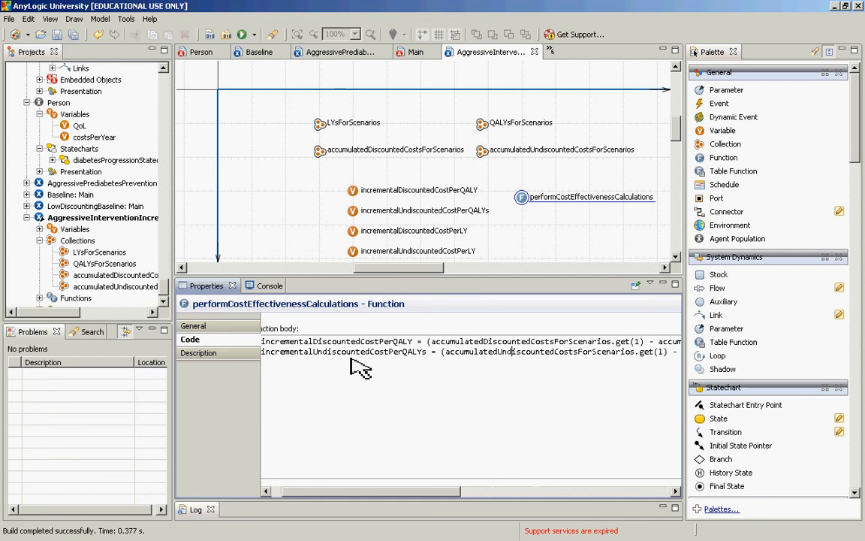
Step: Replace the collection name in the second statement's subtracted cost term with a copy of accumulatedUndiscountedCostsForScenarios
key("ctrl+Right")
key("ctrl+Right")
key("ctrl+Right")
key("ctrl+Right")
key("ctrl+shift+Left")
key("ctrl+shift+Left")
key("ctrl+shift+Left")
key("ctrl+shift+Left")
key("ctrl+shift+Left")
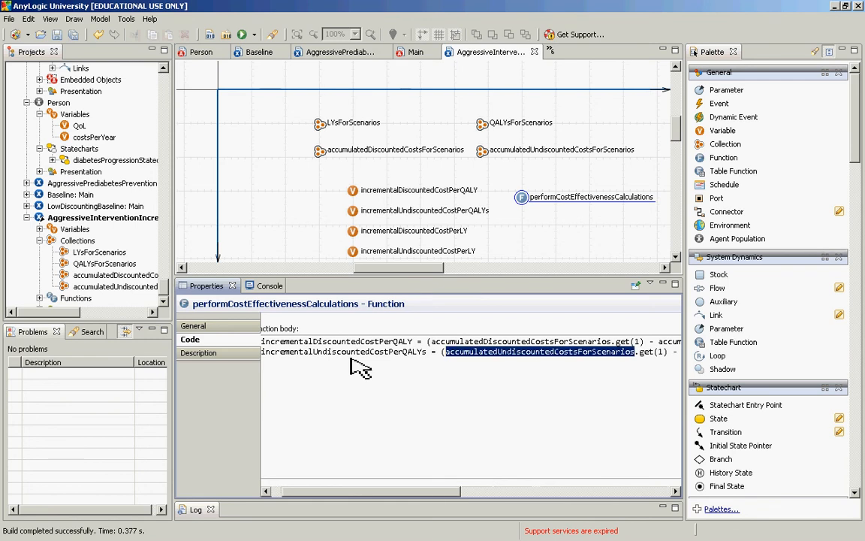
key("Right")
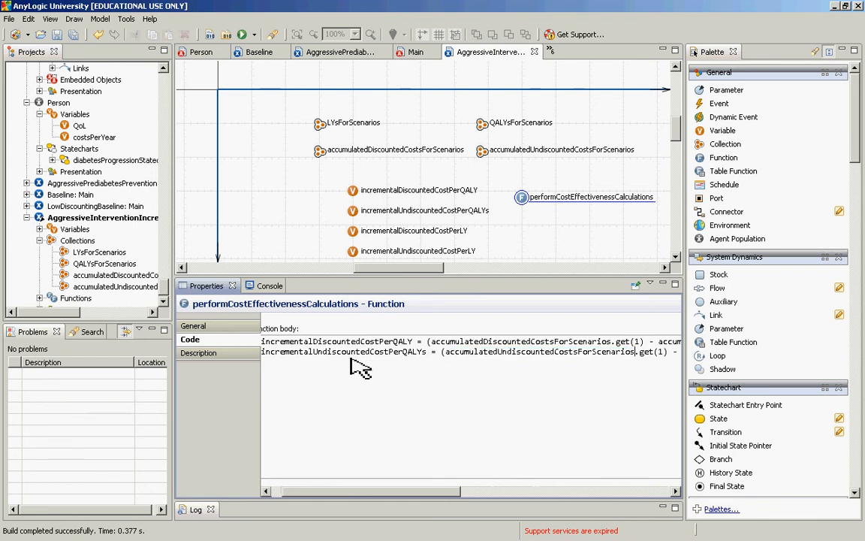
key("ctrl+space")
key("Escape")
key("ctrl+shift+Left")
key("ctrl+shift+Left")
key("ctrl+shift+Left")
key("ctrl+shift+Left")
key("ctrl+shift+Left")
key("ctrl+c")
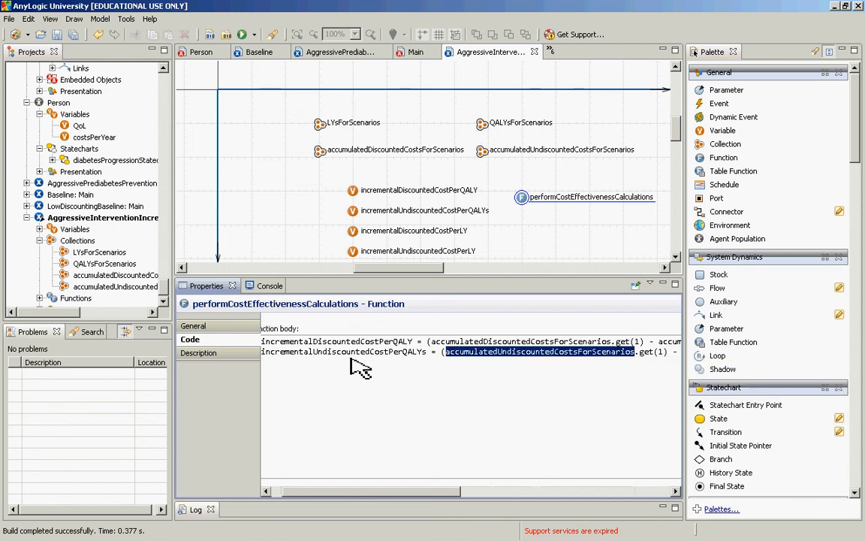
key("ctrl+Right")
key("ctrl+Right")
key("ctrl+Right")
key("ctrl+Right")
key("ctrl+Right")
key("ctrl+Right")
key("ctrl+Right")
key("ctrl+Right")
key("ctrl+Right")
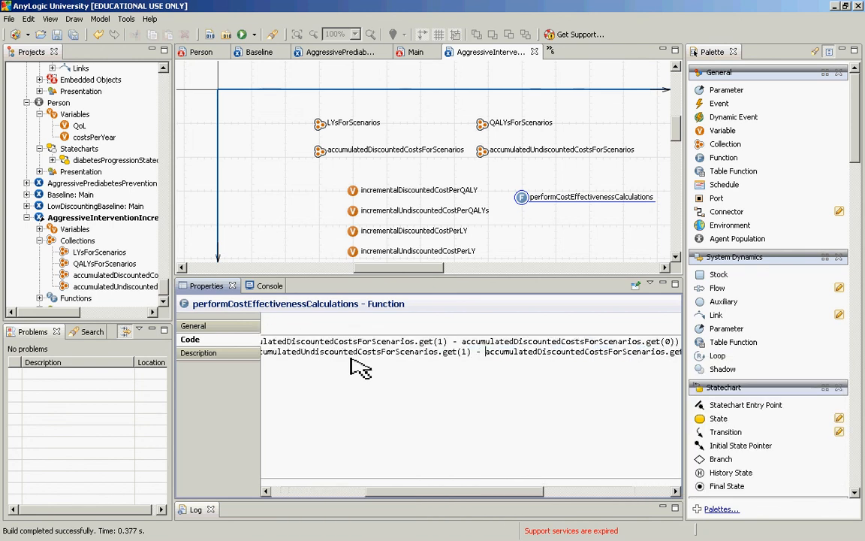
key("ctrl+shift+Right")
key("ctrl+shift+Right")
key("ctrl+shift+Right")
key("ctrl+shift+Right")
key("ctrl+shift+Right")
key("ctrl+v")
Step: Review both cost-per-QALY statements from their QALY denominators back to the start of the function body
key("ctrl+Right")
key("ctrl+Right")
key("ctrl+Right")
key("ctrl+Right")
key("ctrl+Right")
key("ctrl+Right")
key("ctrl+Right")
key("ctrl+Right")
key("ctrl+Right")
key("ctrl+Right")
key("ctrl+Right")
key("ctrl+Right")
key("ctrl+Right")
key("ctrl+Right")
key("ctrl+Right")
key("ctrl+Right")
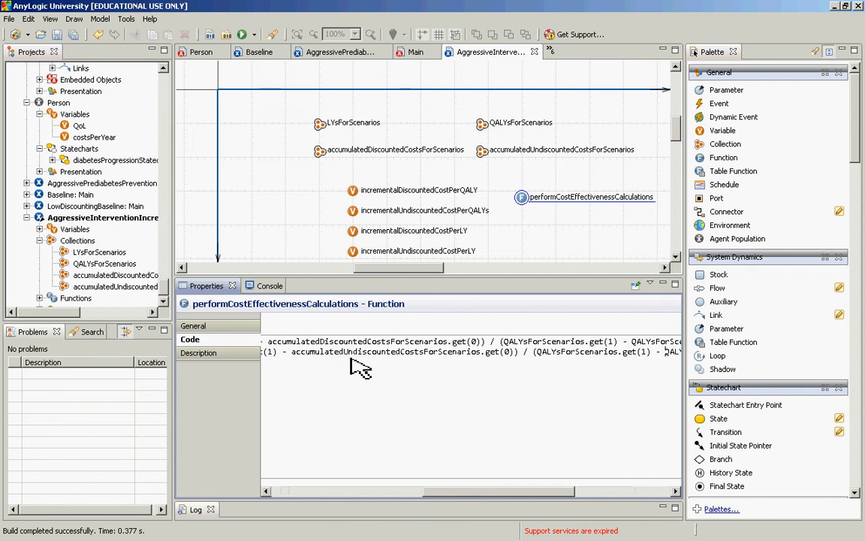
key("ctrl+Right")
key("ctrl+Right")
key("ctrl+Right")
key("ctrl+Right")
key("ctrl+Right")
key("ctrl+Right")
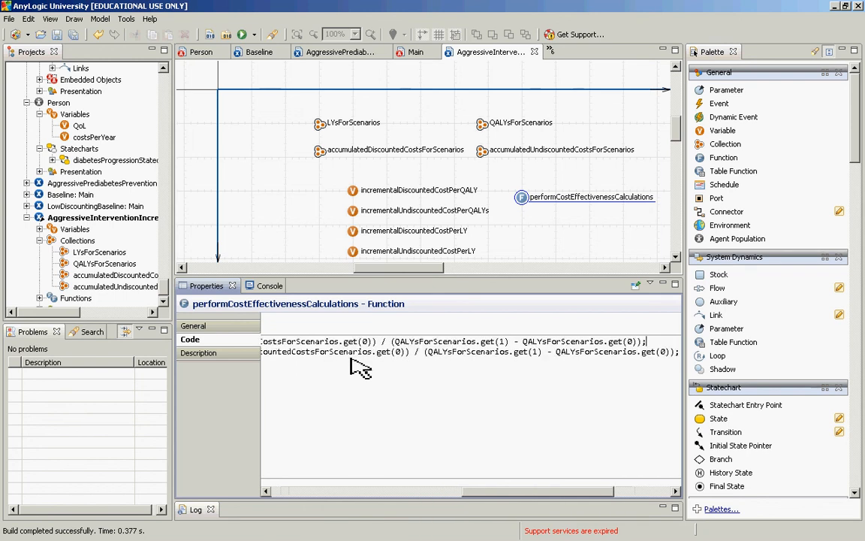
key("ctrl+Home")
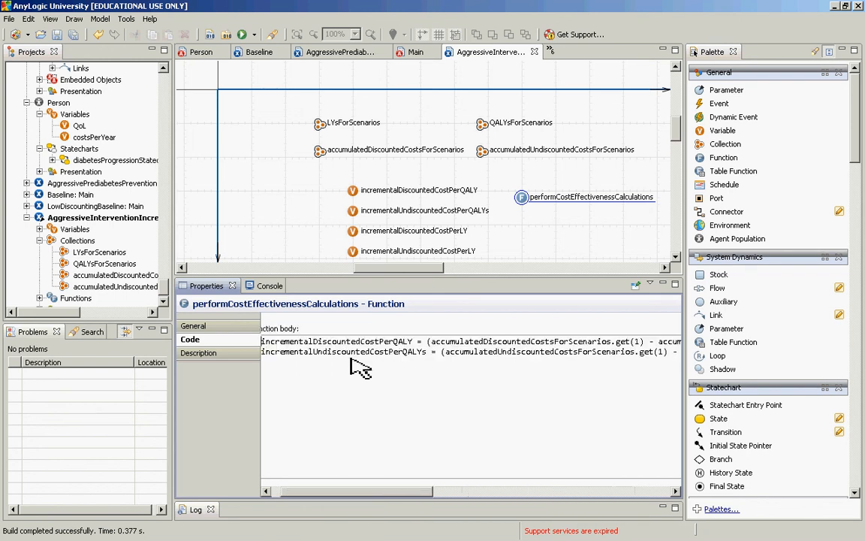
left_click_drag(304, 499, 297, 499)
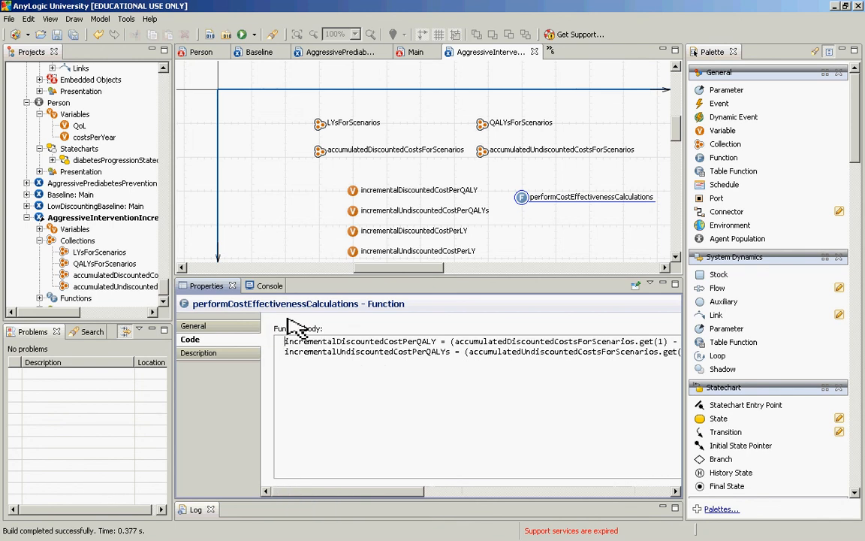
Step: Insert a line above the two statements and begin a double declaration named incrementalQALYs
key("Return")
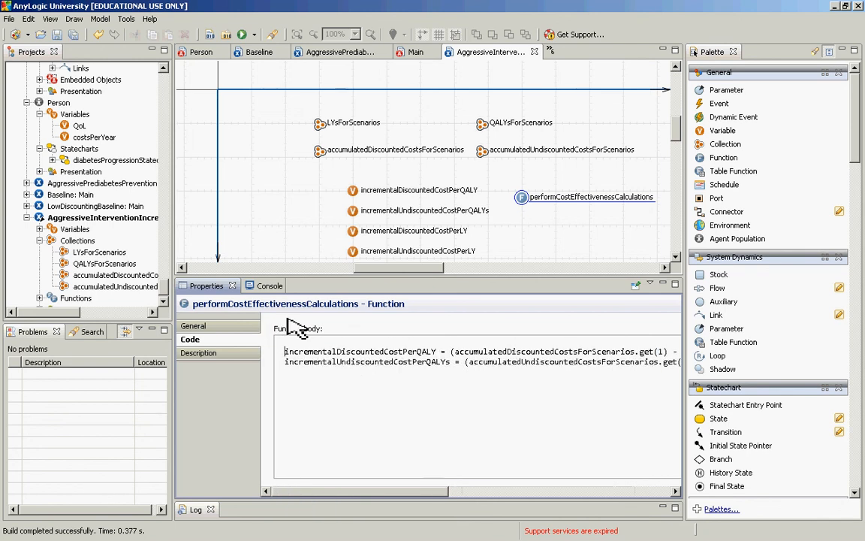
type("double")
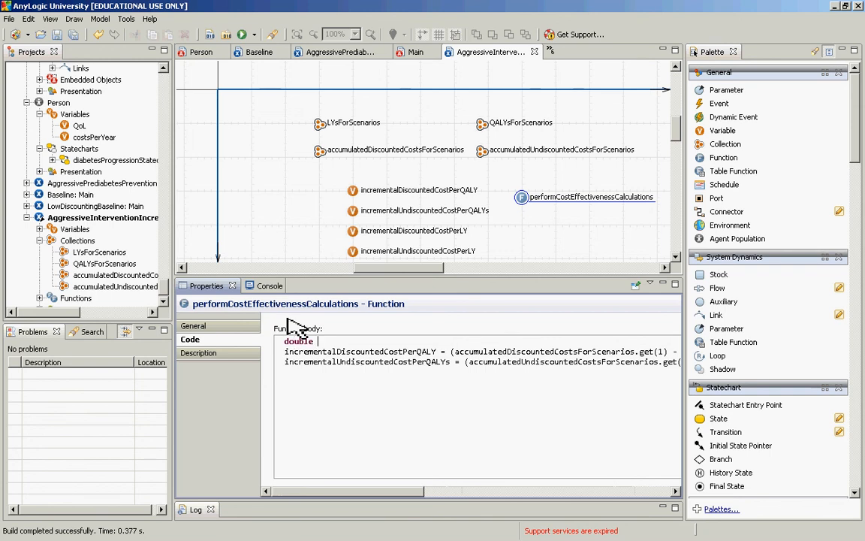
key("BackSpace")
type("increment")
key("Left")
key("Left")
key("Left")
key("Left")
key("Left")
key("Left")
key("Left")
key("Left")
key("Left")
key("End")
type("alQALY")
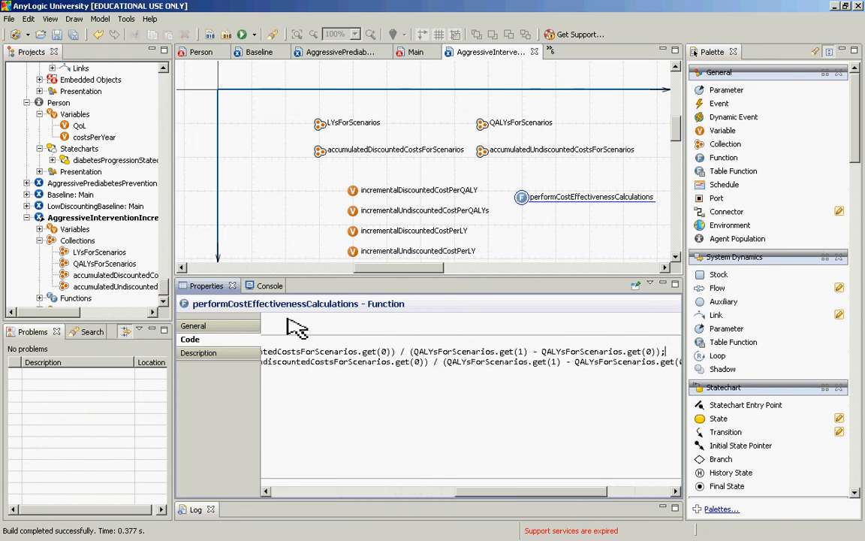
Step: Move the QALY difference from the first statement's denominator into the incrementalQALYs declaration as its value, leaving a blank line below
key("Down")
key("End")
key("Right")
key("Left")
key("shift+Left")
key("ctrl+shift+Left")
key("ctrl+shift+Left")
key("ctrl+shift+Left")
key("ctrl+shift+Left")
key("ctrl+shift+Left")
key("ctrl+shift+Left")
key("ctrl+shift+Left")
key("ctrl+shift+Left")
key("ctrl+shift+Left")
key("ctrl+shift+Left")
key("ctrl+shift+Left")
key("ctrl+shift+Left")
key("ctrl+shift+Left")
key("ctrl+shift+Left")
key("Up")
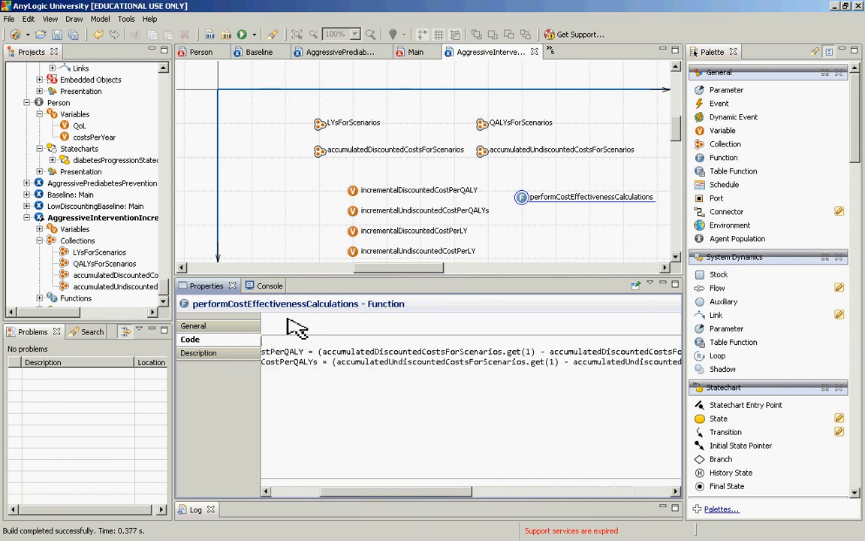
key("Home")
key("End")
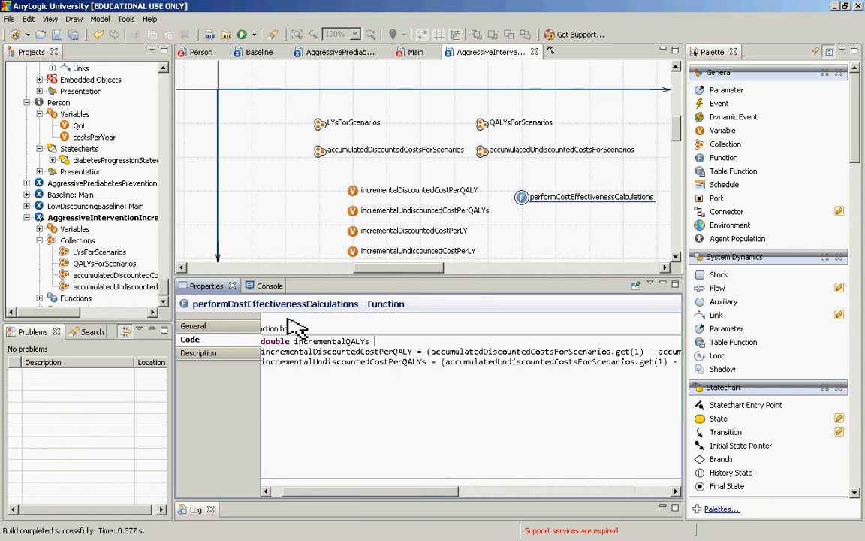
type("= (QALYsForScenarios.get(1) - QALYsForScenarios.get(0));")
key("Return")
key("shift+Up")
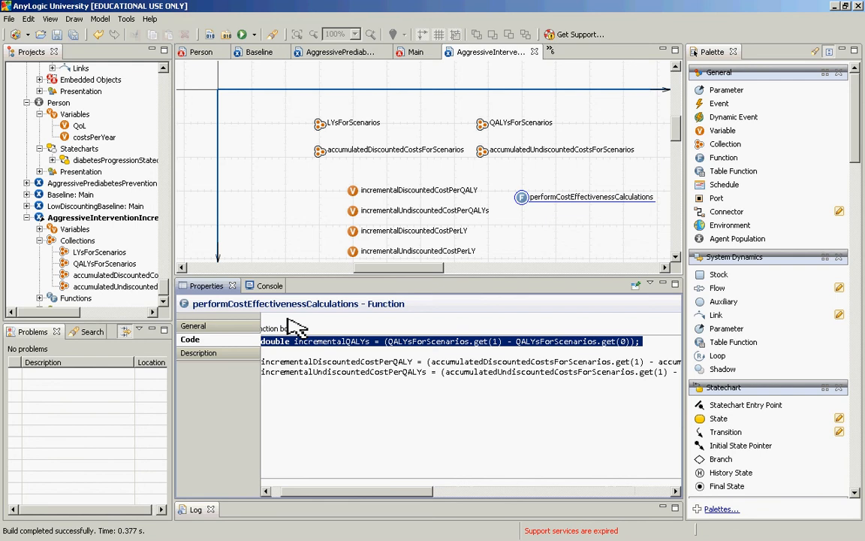
key("Down")
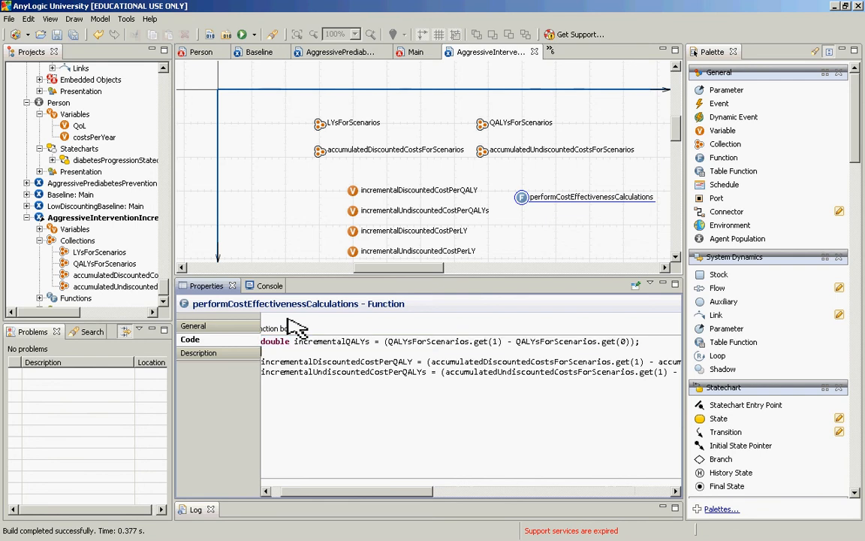
Step: Cut the parenthesised discounted cost difference out of the incrementalDiscountedCostPerQALY statement's numerator
key("Down")
key("ctrl+Right")
key("ctrl+Right")
key("ctrl+Right")
key("ctrl+Right")
key("ctrl+Left")
key("ctrl+Left")
key("ctrl+shift+Right")
key("ctrl+shift+Right")
key("ctrl+shift+Right")
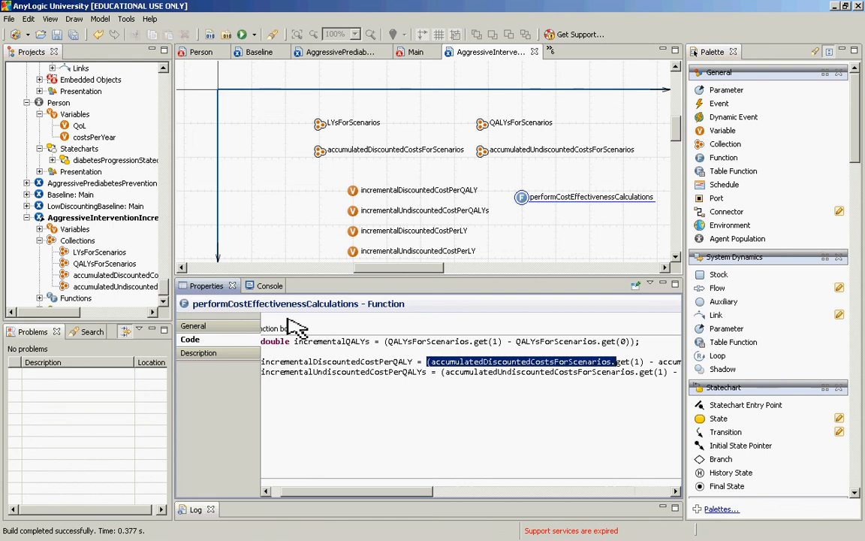
key("ctrl+shift+Right")
key("ctrl+shift+Right")
key("ctrl+shift+Right")
key("ctrl+shift+Right")
key("ctrl+shift+Right")
key("ctrl+shift+Right")
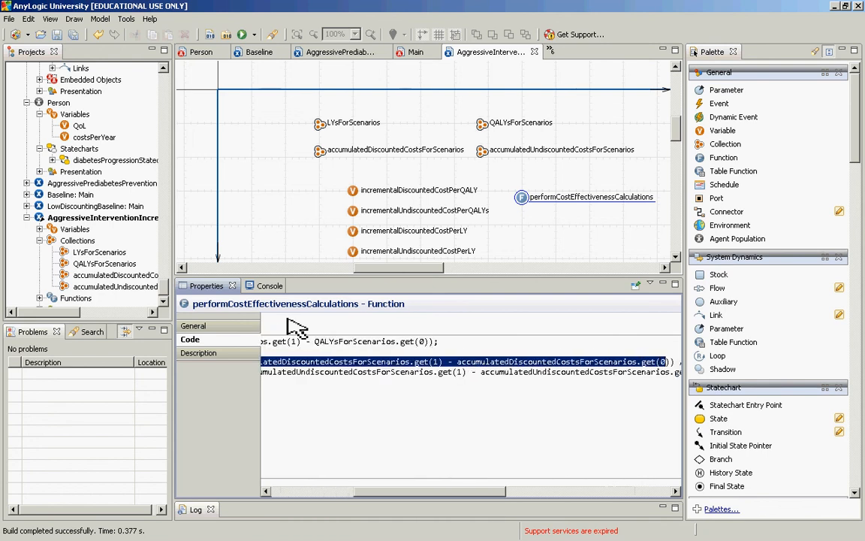
key("ctrl+x")
Step: Declare a double named incrementalDiscountedCosts below incrementalQALYs, assign it the cut cost difference, and leave a blank line underneath
key("Up")
type("doubl")
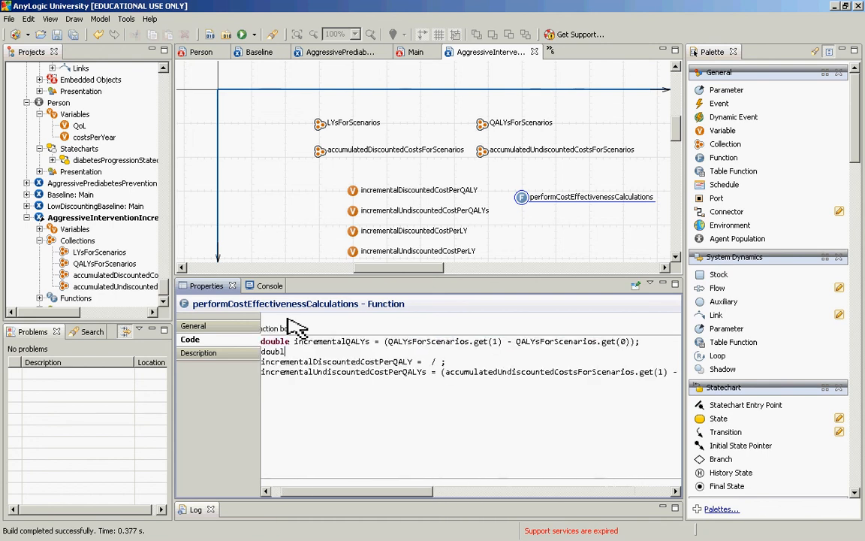
type("e increm")
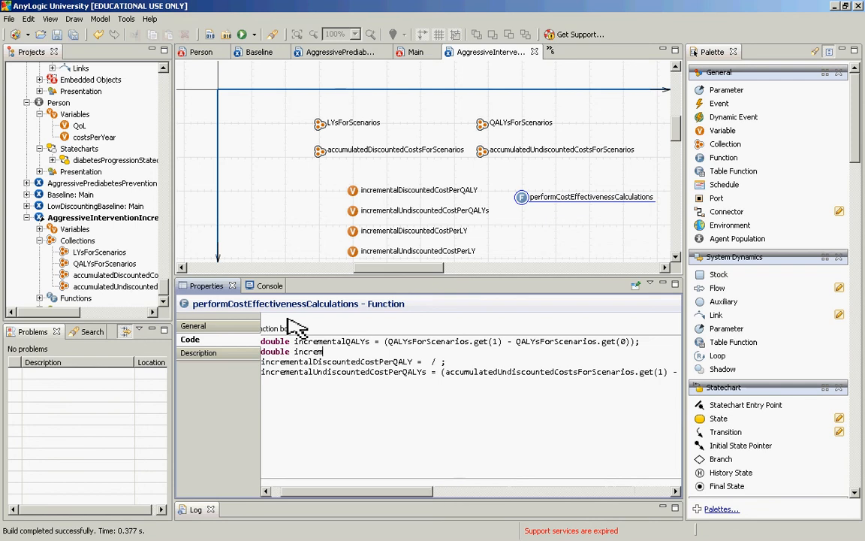
type("entalDiscount")
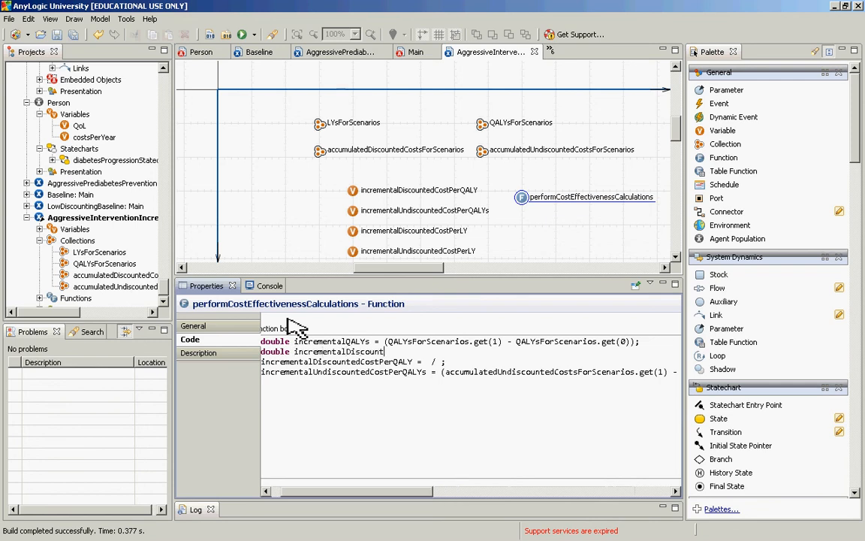
type("edCosts =")
key("ctrl+v")
type(";")
key("Return")
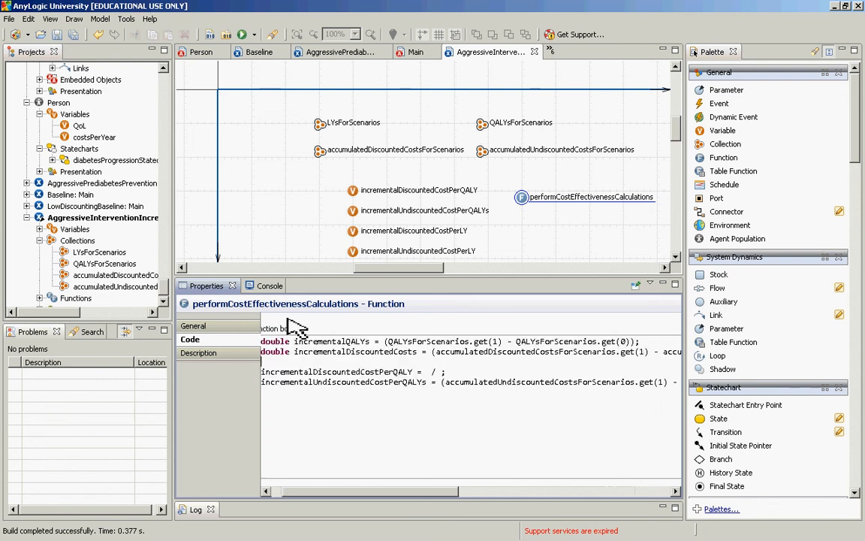
Step: Duplicate the incrementalQALYs declaration onto a line below the incrementalDiscountedCosts declaration
key("Up")
key("Down")
key("Up")
key("shift+Up")
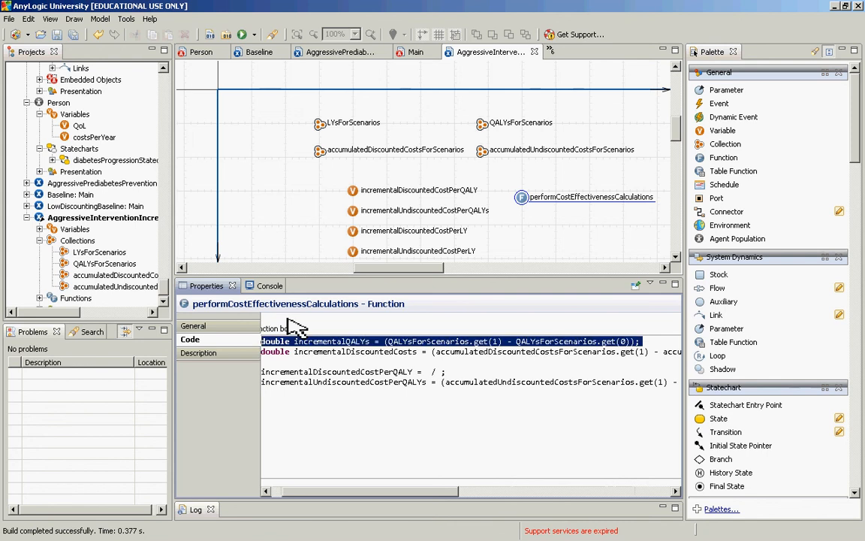
key("Down")
key("ctrl+v")
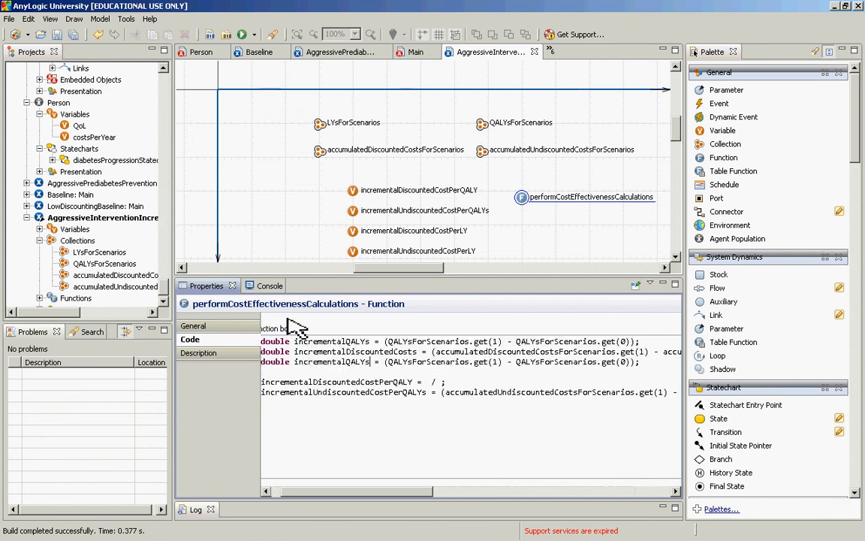
Step: Rename the variable in the duplicated QALY declaration to incrementalLYs
key("Left")
key("Left")
key("Left")
key("BackSpace")
key("BackSpace")
key("Right")
key("Right")
key("Right")
key("Right")
key("Right")
key("Right")
key("Right")
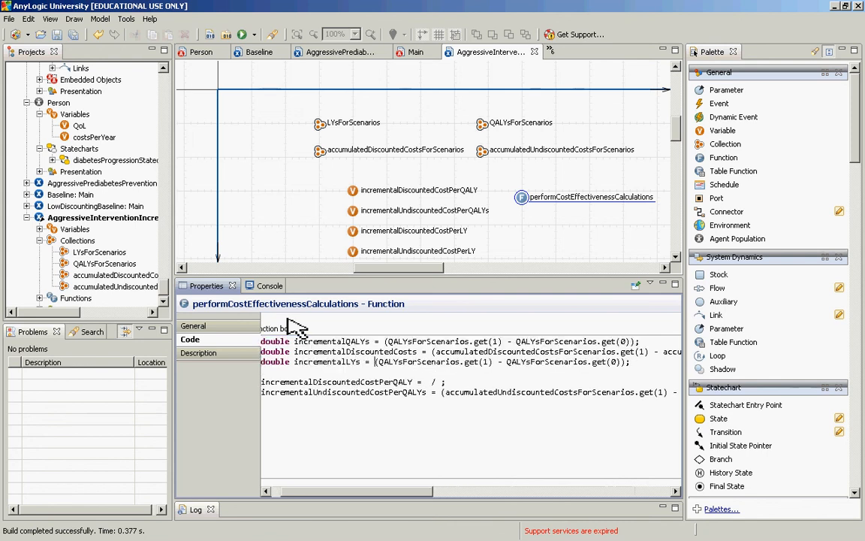
Step: Change both collection references in the incrementalLYs declaration to LYsForScenarios
key("Right")
key("BackSpace")
key("Delete")
key("Right")
key("Right")
key("Right")
key("Right")
key("Right")
key("Right")
key("Right")
key("Right")
key("Right")
key("Right")
key("Right")
key("Right")
key("Right")
key("Right")
key("Right")
key("Right")
key("Right")
key("Right")
key("Right")
key("Right")
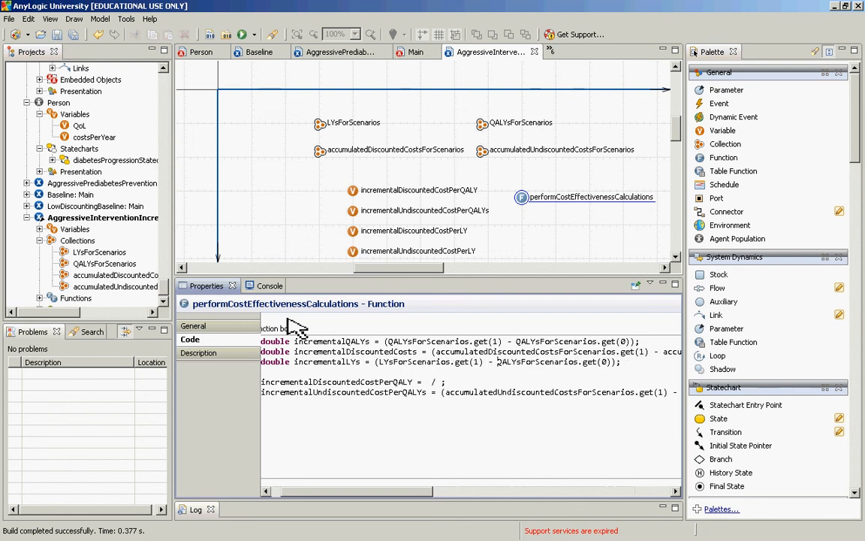
key("Delete")
key("Delete")
key("Down")
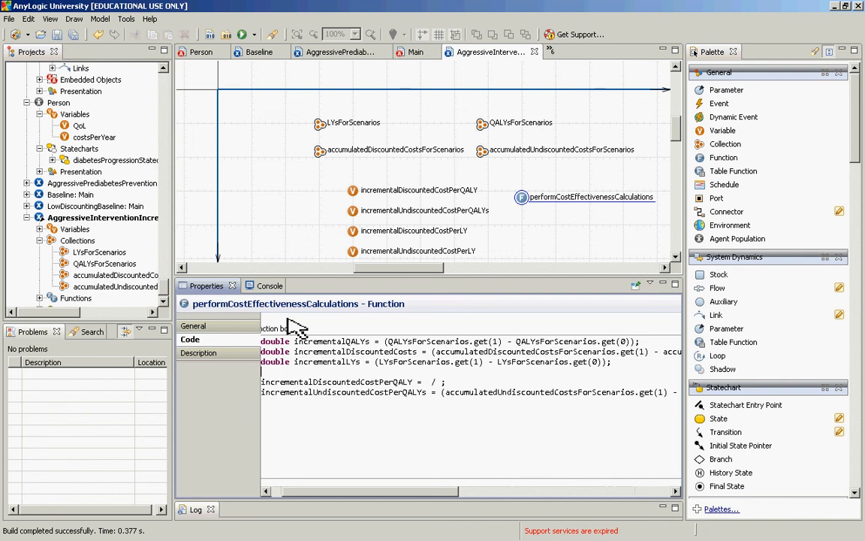
Step: Start another double declaration below incrementalLYs and complete it with a copy of the incrementalDiscountedCosts name and expression
type("double")
key("Up")
key("Up")
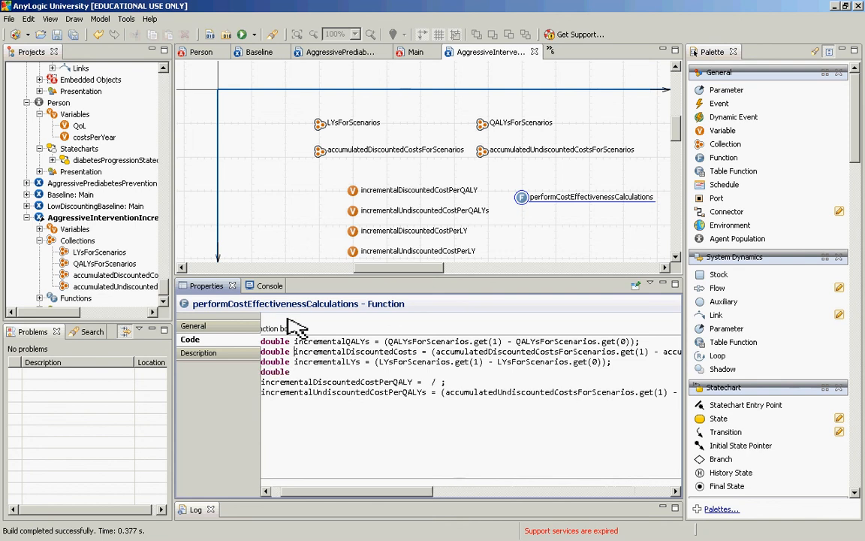
key("shift+End")
key("ctrl+c")
key("Down")
Step: Rename the variable in the copied cost declaration to incrementalUndiscountedCosts
key("Down")
key("ctrl+v")
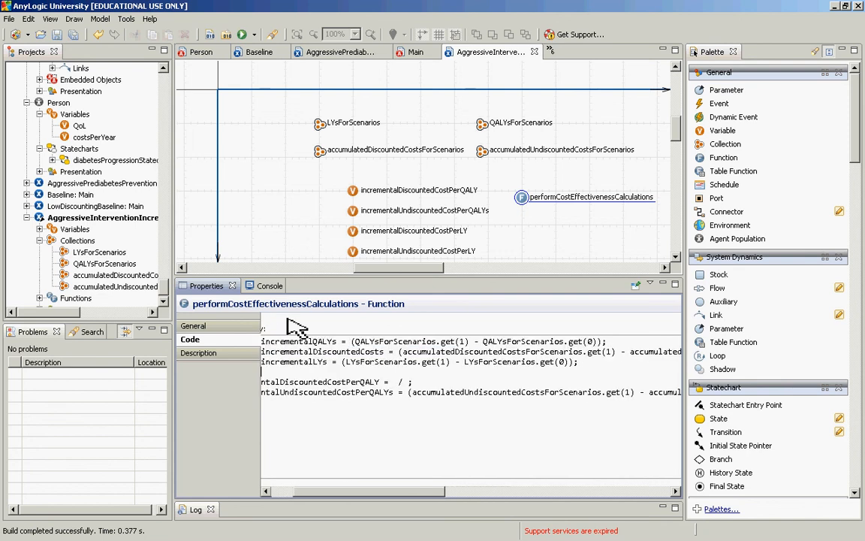
key("Down")
key("Home")
key("Up")
key("ctrl+Right")
key("ctrl+Right")
key("Left")
key("Left")
key("Left")
key("Left")
key("Left")
key("Left")
key("Left")
key("Left")
key("Left")
key("Left")
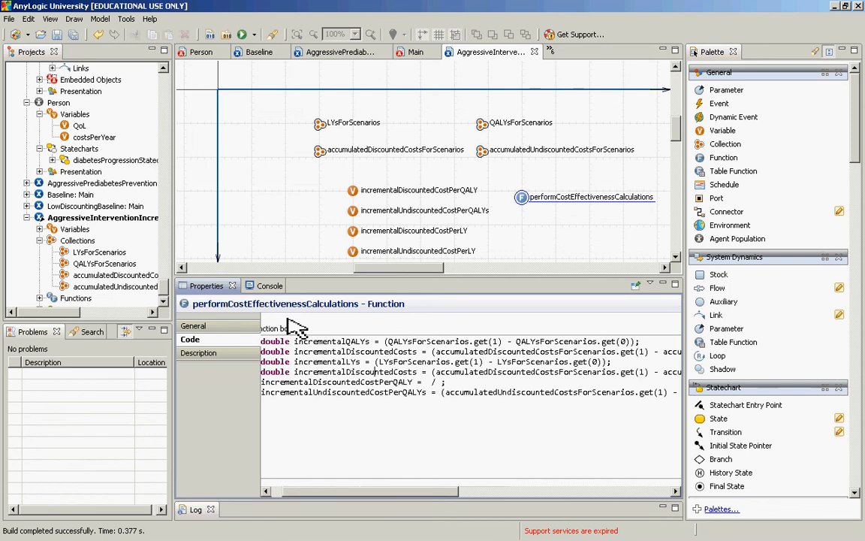
key("Left")
key("Left")
key("Left")
key("Left")
key("Left")
key("Left")
key("shift+Right")
type("Und")
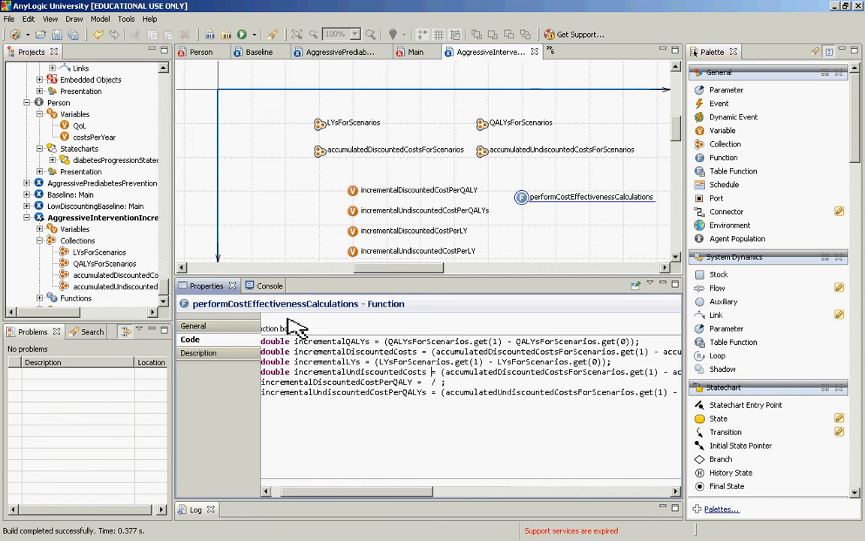
Step: Change the first collection in the incrementalUndiscountedCosts declaration to accumulatedUndiscountedCostsForScenarios
key("ctrl+Right")
key("ctrl+Right")
key("ctrl+Right")
key("ctrl+Right")
key("Left")
key("Left")
key("Left")
key("Left")
key("Left")
key("Left")
key("Left")
key("Left")
key("Left")
key("Left")
key("Left")
key("Left")
key("Left")
key("Left")
key("Left")
key("Left")
key("Left")
key("Left")
key("Left")
key("Left")
key("Left")
key("Left")
key("Left")
key("Left")
key("Left")
key("shift+Right")
type("Und")
key("ctrl+Left")
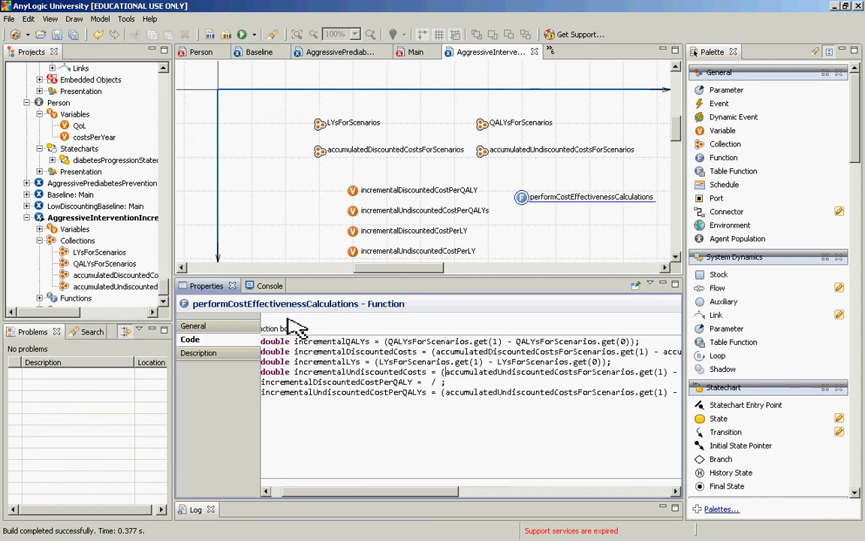
Step: Replace the subtracted term's collection name in the incrementalUndiscountedCosts declaration with a copy of accumulatedUndiscountedCostsForScenarios
key("ctrl+shift+Right")
key("ctrl+Right")
key("ctrl+Right")
key("ctrl+Right")
key("ctrl+Right")
key("ctrl+Right")
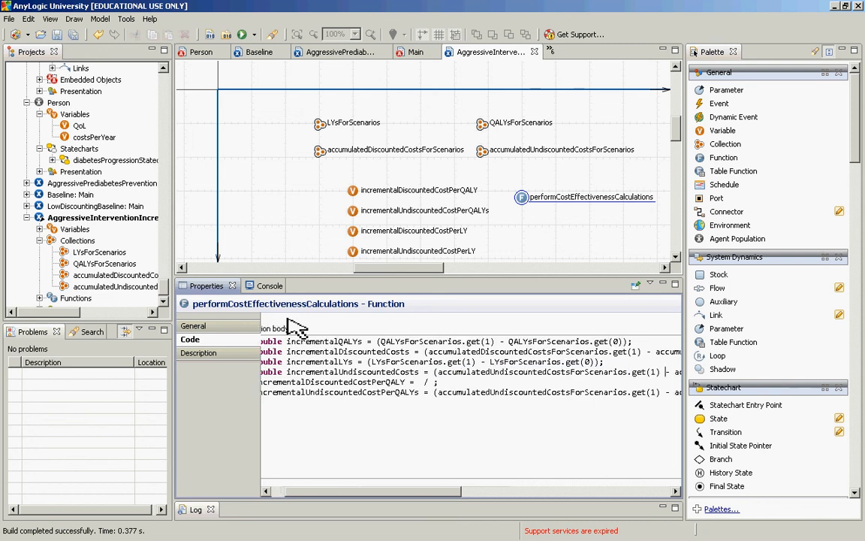
key("ctrl+Right")
key("ctrl+shift+Right")
key("ctrl+v")
key("Right")
Step: Insert a blank line between the four double declarations and the cost-per-QALY statements
key("Up")
key("Down")
key("Down")
key("Home")
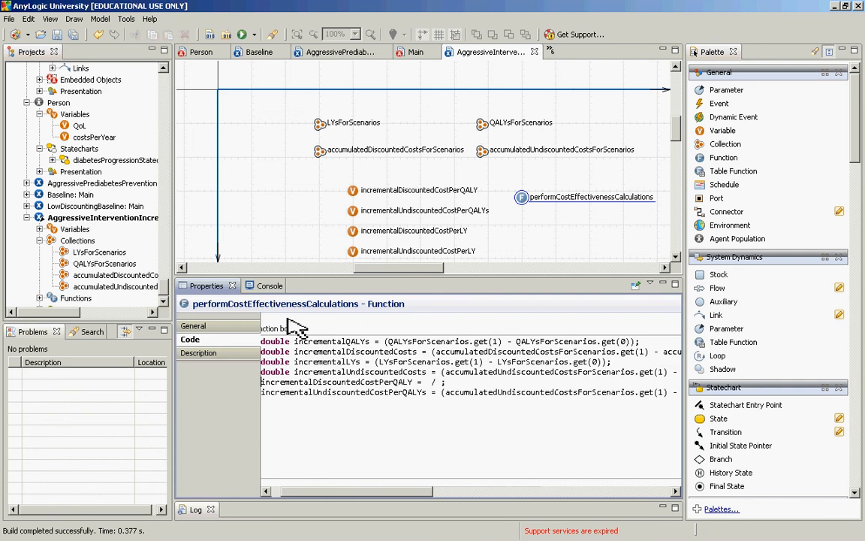
key("Return")
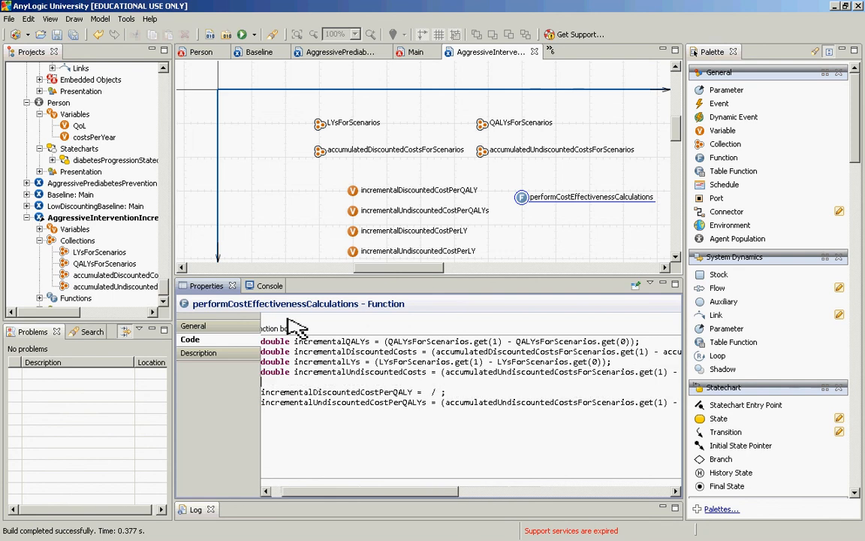
Step: Copy the variable name incrementalDiscountedCosts into the empty numerator of the incrementalDiscountedCostPerQALY statement
key("Down")
key("Up")
key("Up")
key("Up")
key("Up")
key("ctrl+Right")
key("ctrl+Right")
key("Left")
key("ctrl+shift+Left")
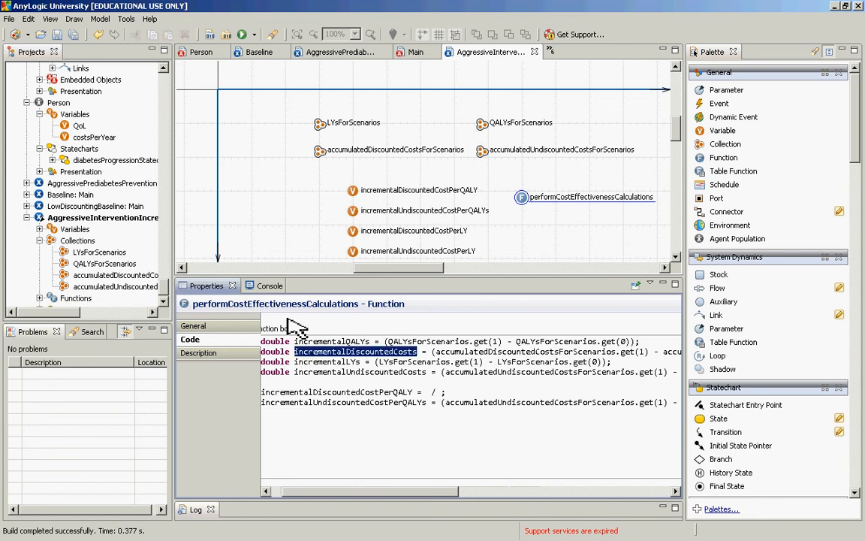
key("ctrl+c")
key("Down")
key("Down")
key("Down")
key("Down")
key("ctrl+Right")
key("ctrl+Right")
key("ctrl+v")
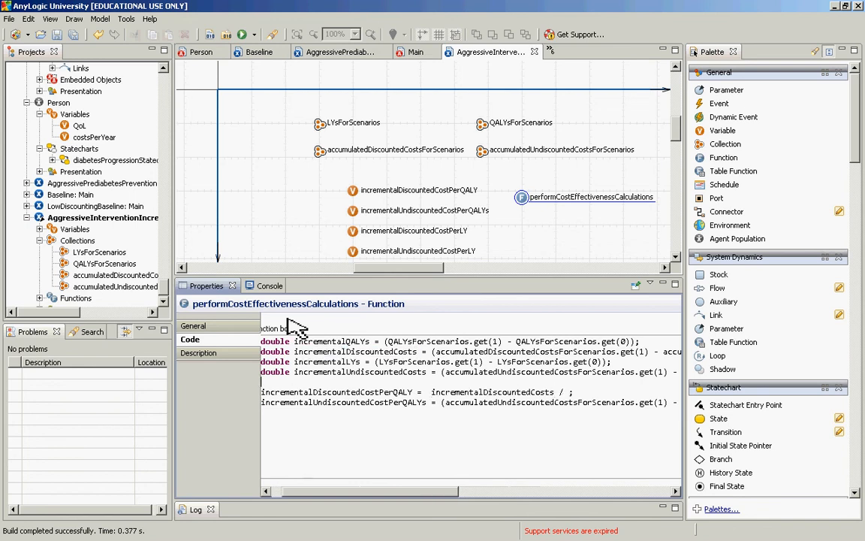
Step: Copy the variable name incrementalQALYs into the empty denominator of the incrementalDiscountedCostPerQALY statement, without a trailing space
key("Up")
key("Up")
key("Up")
key("Up")
key("ctrl+Right")
key("ctrl+shift+Right")
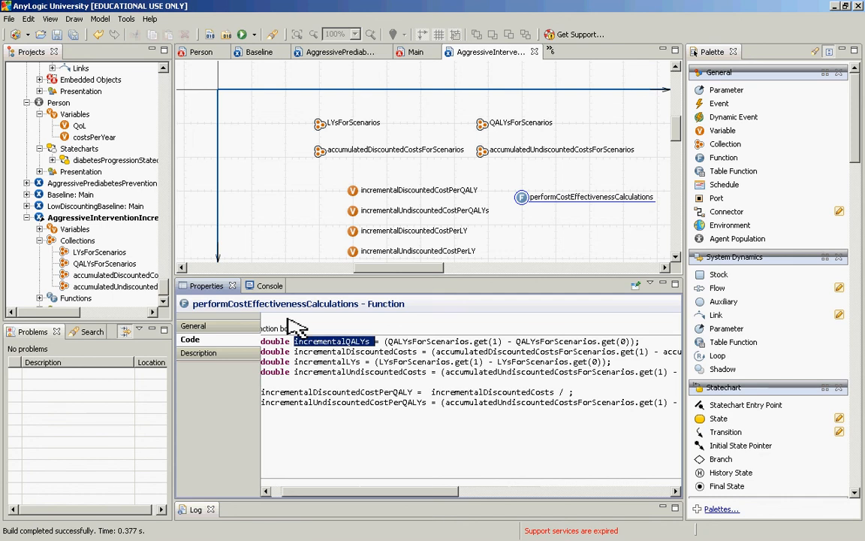
key("ctrl+c")
key("Down")
key("Down")
key("Down")
key("Down")
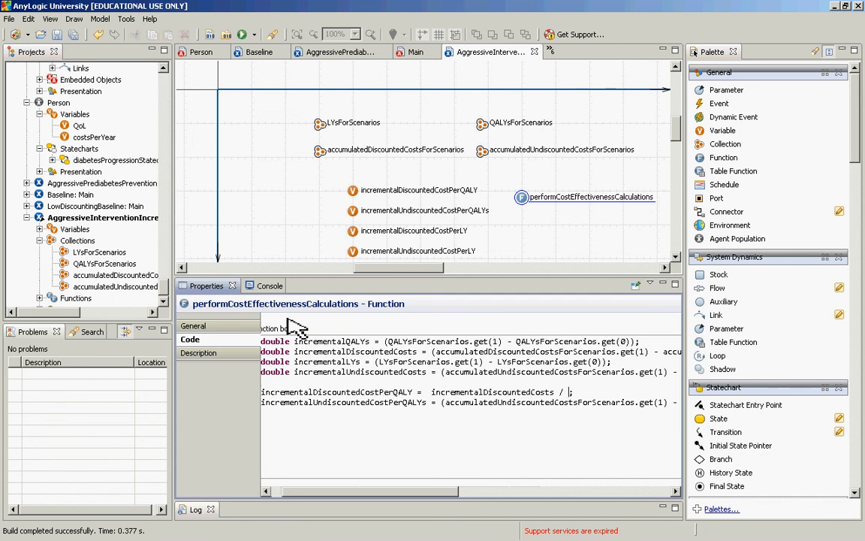
key("Down")
key("End")
key("Left")
key("ctrl+v")
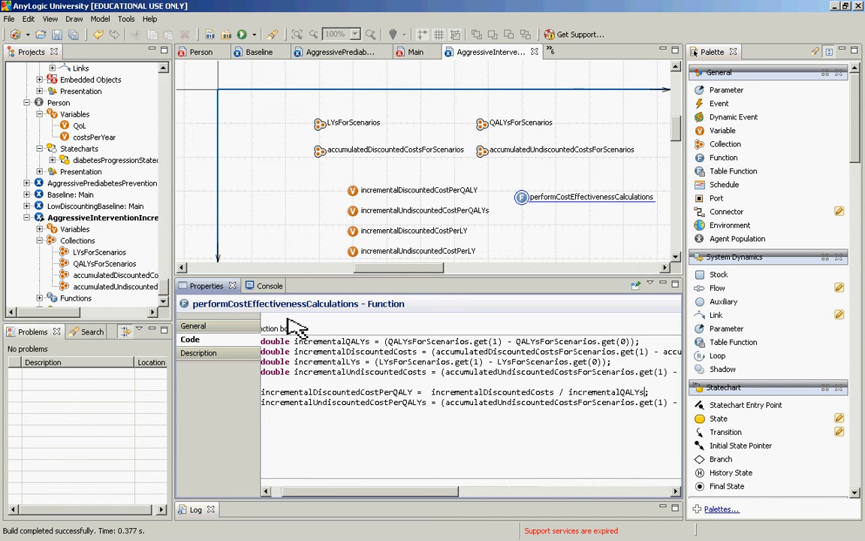
key("BackSpace")
Step: Delete the whole expression after the equals sign in the incrementalUndiscountedCostPerQALYs statement
key("Down")
key("Home")
key("ctrl+Right")
key("ctrl+Right")
key("shift+End")
key("Delete")
Step: Copy incrementalUndiscountedCosts from its declaration as the numerator of the incrementalUndiscountedCostPerQALYs statement and add a division sign
key("Up")
key("Up")
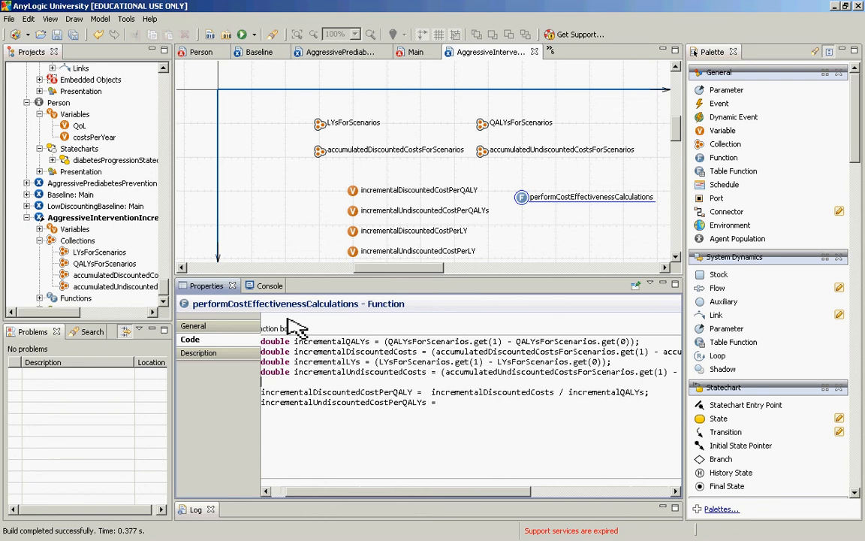
key("Up")
key("ctrl+Right")
key("Down")
key("Down")
key("Down")
key("ctrl+Right")
key("Right")
key("Right")
key("ctrl+v")
type("/")
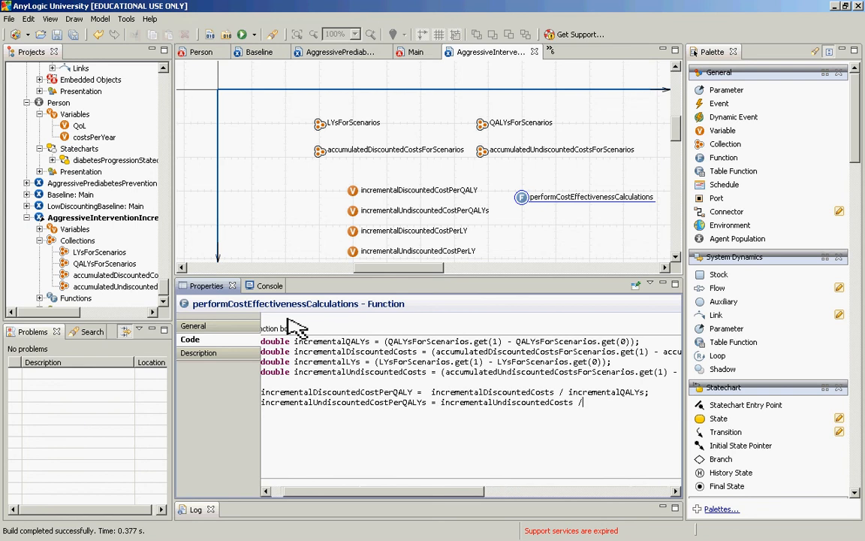
Step: Copy incrementalQALYs from the statement above as the undiscounted statement's denominator, ending it with a semicolon and a new line
key("Up")
key("ctrl+Left")
key("shift+Left")
key("shift+Left")
key("Right")
key("ctrl+shift+Right")
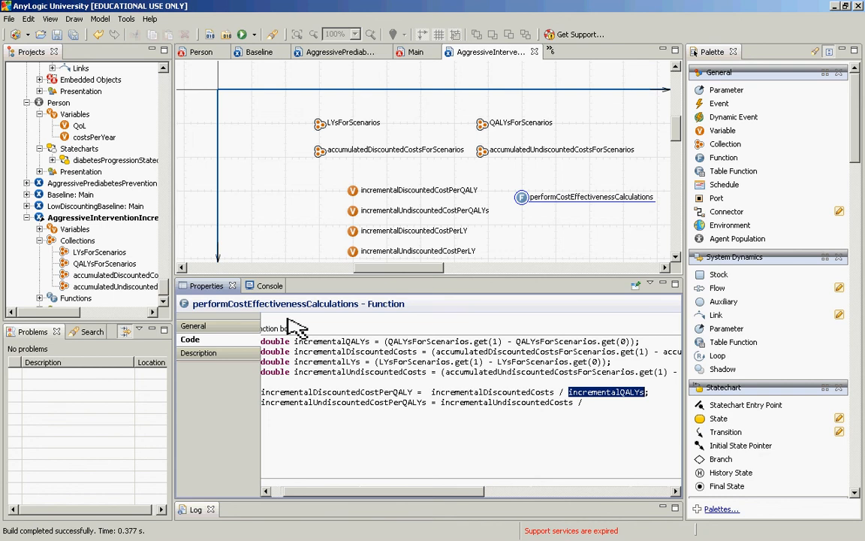
key("ctrl+c")
key("Down")
key("ctrl+v")
type(";")
key("Return")
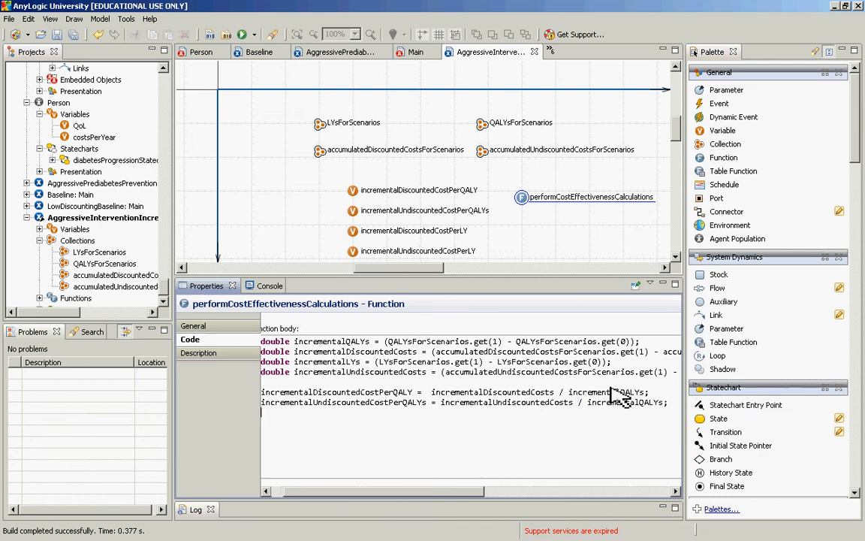
Step: Duplicate the discounted and undiscounted cost-per-QALY statements directly below the originals
key("shift+Up")
key("shift+Up")
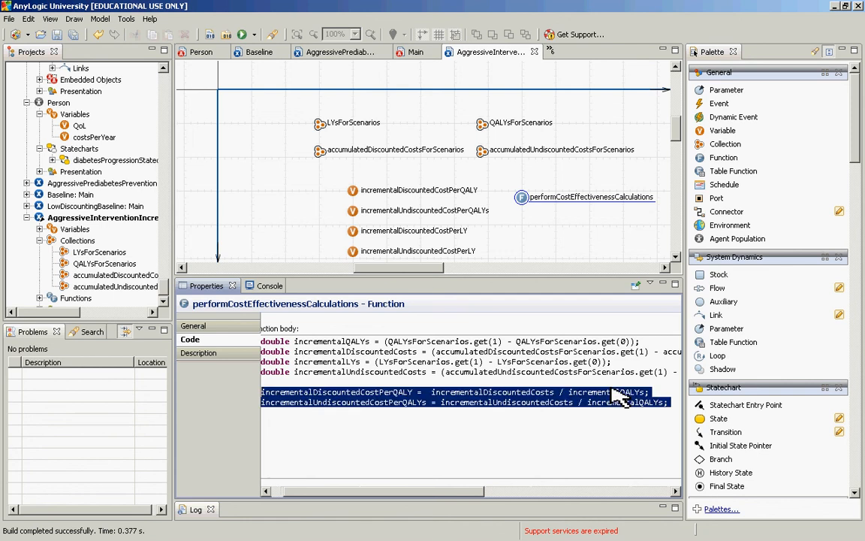
key("Down")
key("Down")
key("ctrl+v")
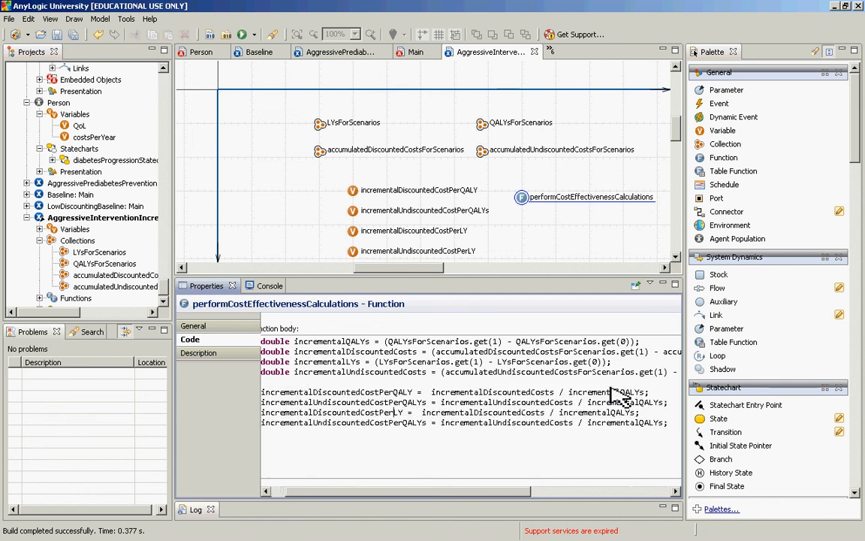
Step: Rename the assigned variables in the two duplicated statements to incrementalDiscountedCostPerLY and incrementalUndiscountedCostPerLY
key("BackSpace")
key("BackSpace")
key("Down")
key("Right")
key("Right")
key("shift+Right")
key("shift+Right")
key("BackSpace")
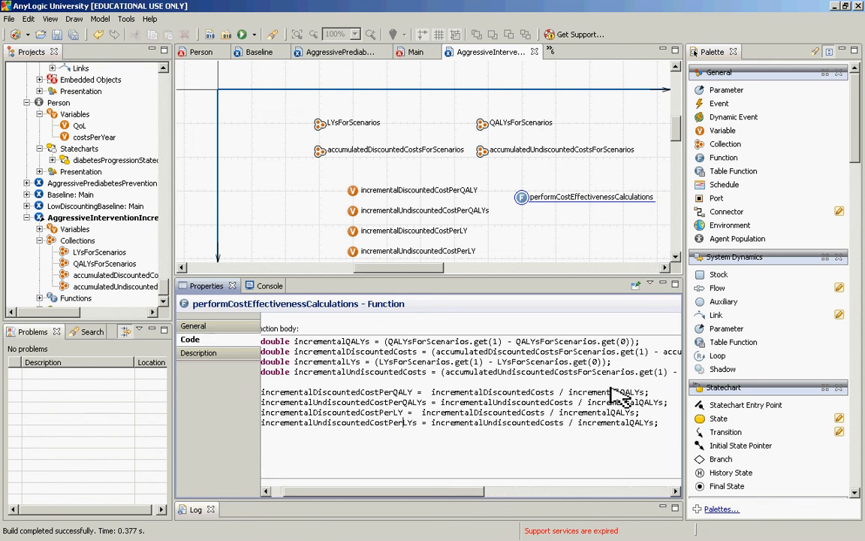
key("Right")
key("Right")
key("Delete")
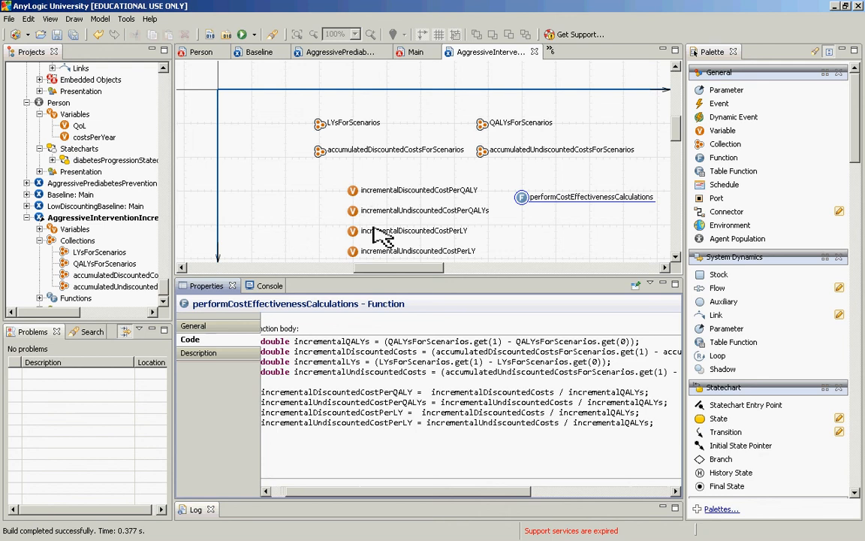
Step: Correct the assigned variable in the second cost-per-QALY statement to incrementalUndiscountedCostPerQALY, without the trailing s
key("shift+Right")
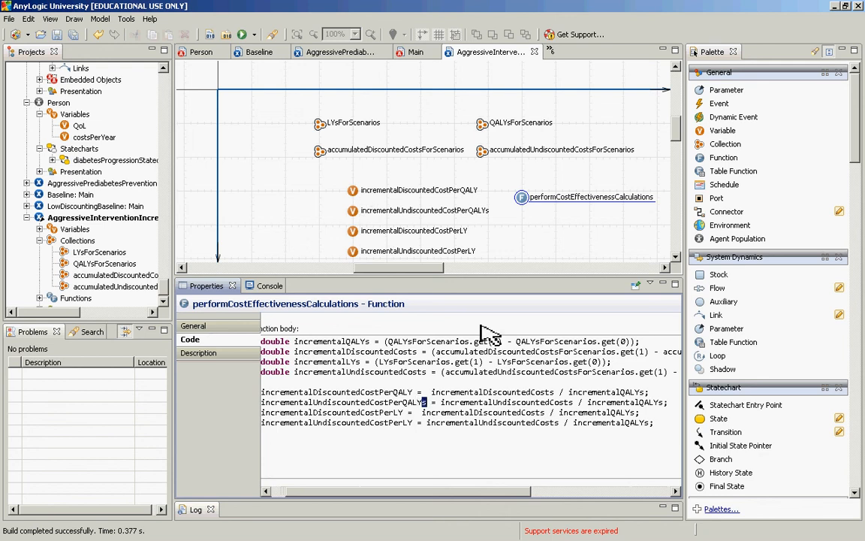
key("Delete")
key("ctrl+Right")
key("ctrl+Right")
key("ctrl+Right")
key("ctrl+Right")
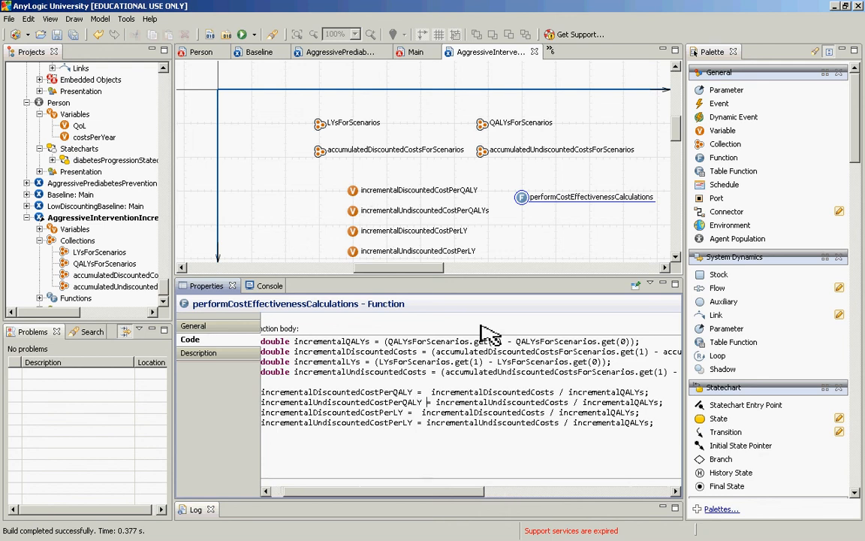
Step: Change the denominators of the discounted and undiscounted cost-per-LY statements to incrementalLYs
key("Down")
key("ctrl+Right")
key("shift+Right")
key("shift+Right")
key("Delete")
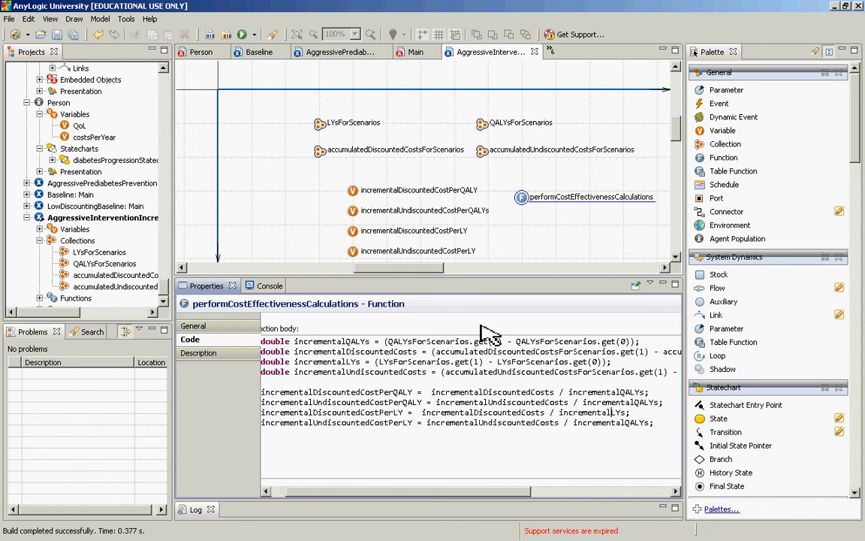
key("Down")
key("shift+Right")
key("shift+Right")
key("Delete")
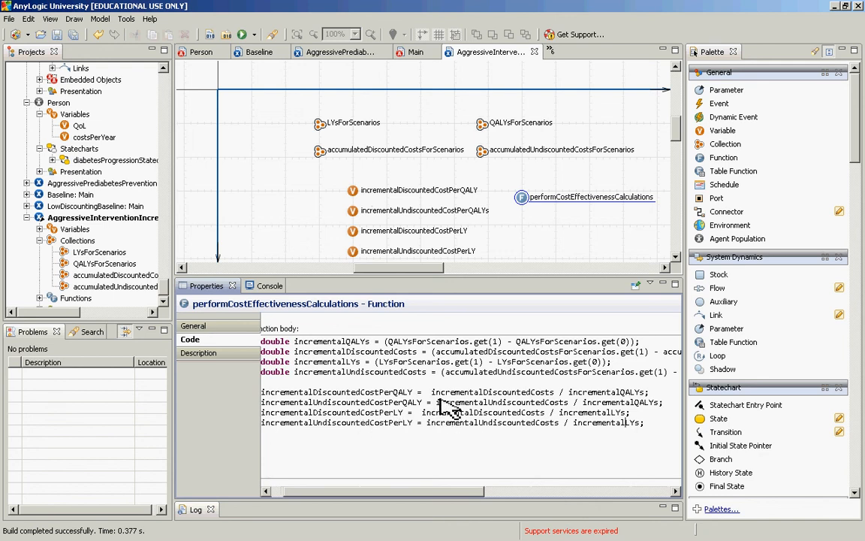
Step: Examine the four cost statements and the QALYsForScenarios.get(1) term in the incrementalQALYs declaration
key("Up")
key("Up")
key("Up")
key("Up")
key("Up")
key("Left")
key("Left")
key("Left")
key("Left")
key("Left")
key("Down")
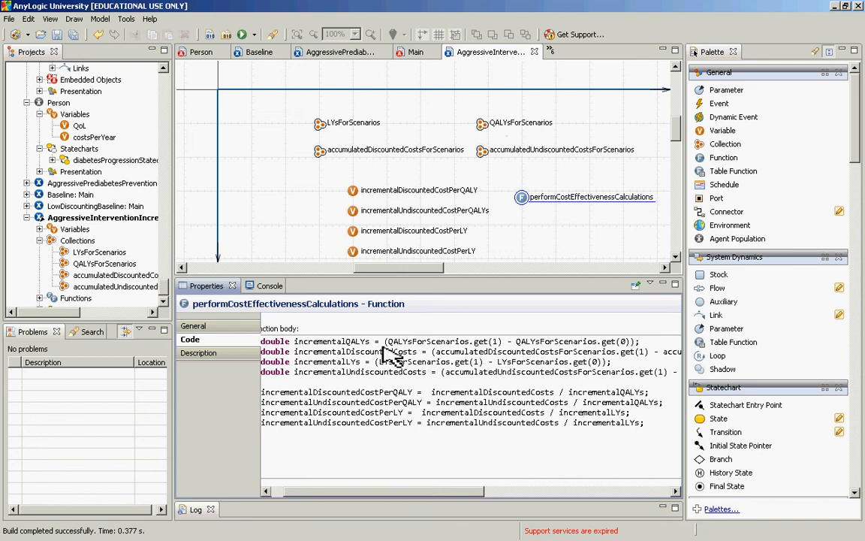
mouse_move(384, 350)
left_mouse_down()
mouse_move(507, 344)
mouse_move(388, 344)
left_mouse_up()
left_click(508, 344)
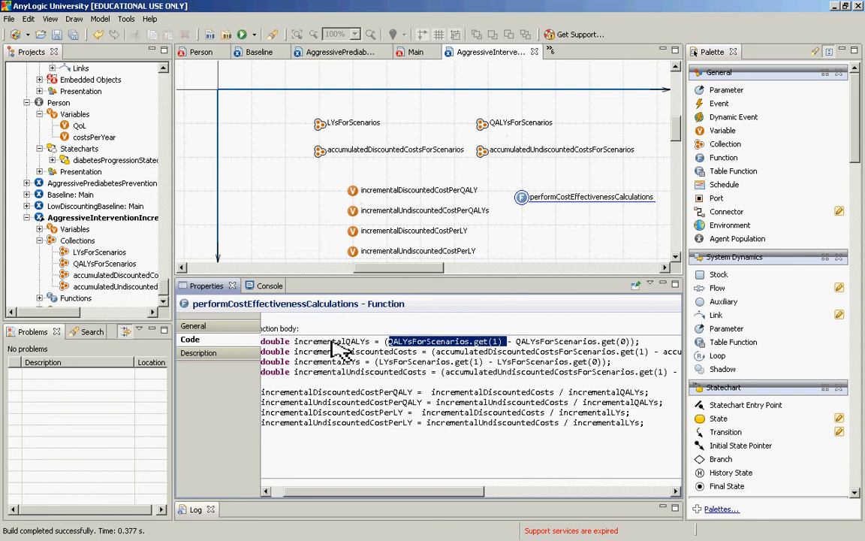
left_click(356, 352)
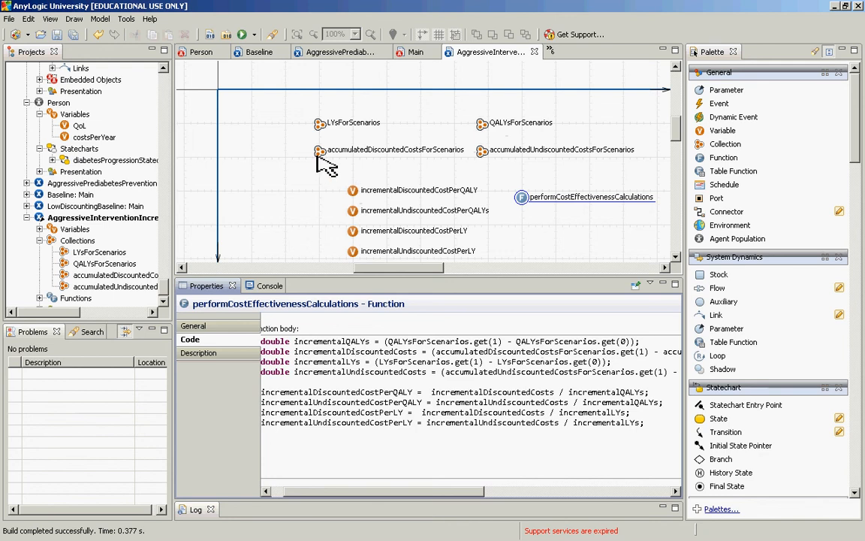
Step: Remove the outer parentheses around the difference expressions in the incrementalQALYs and incrementalDiscountedCosts declarations
left_click(390, 343)
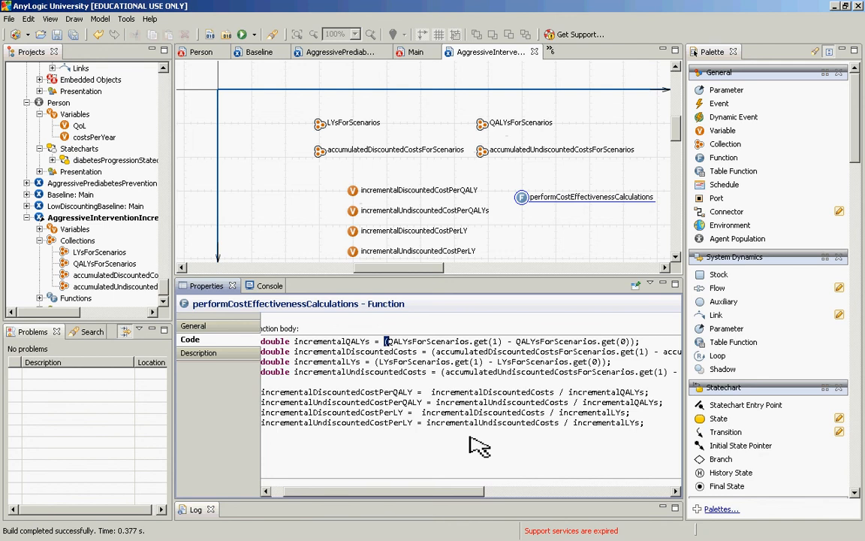
key("BackSpace")
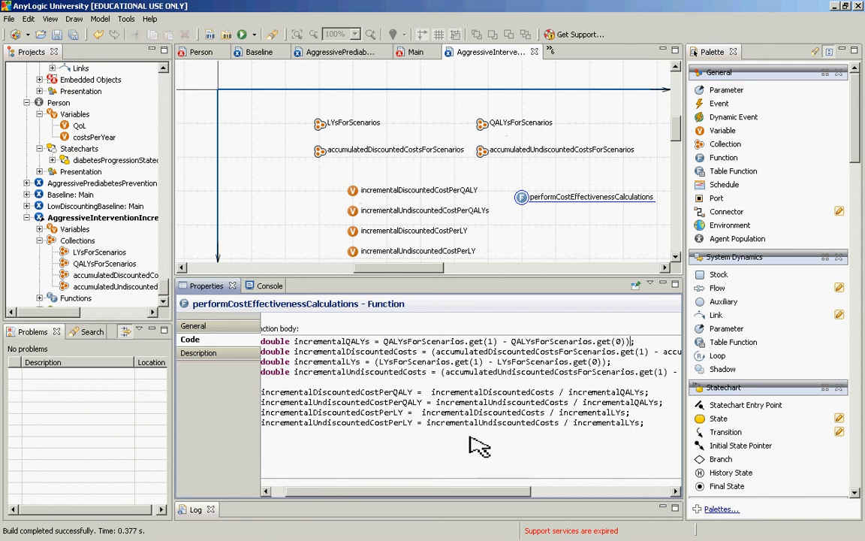
key("BackSpace")
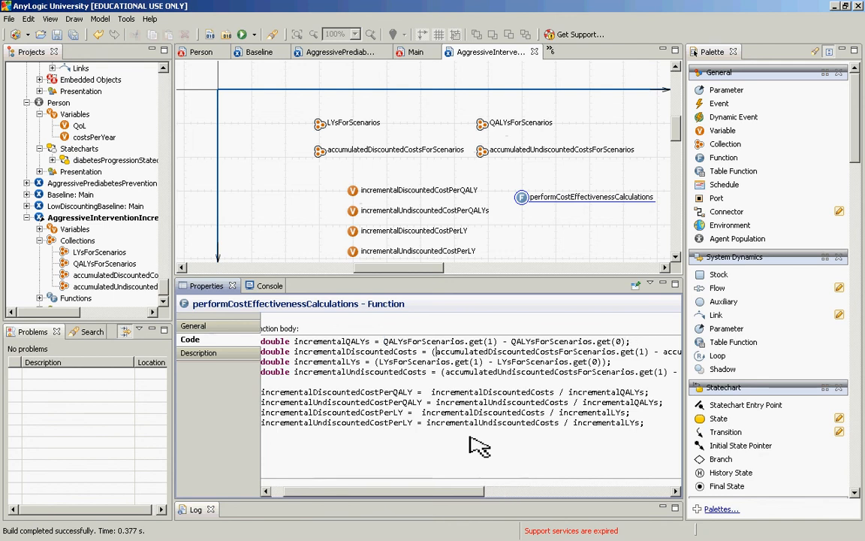
key("End")
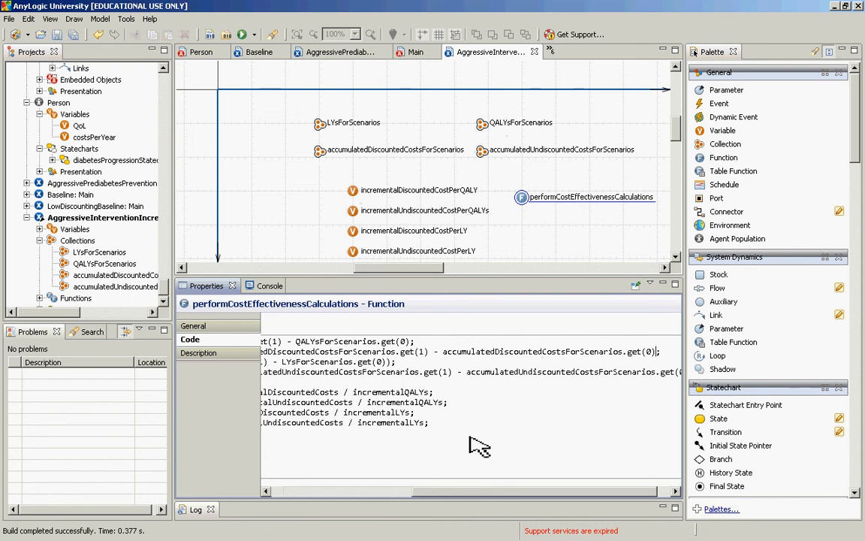
key("Down")
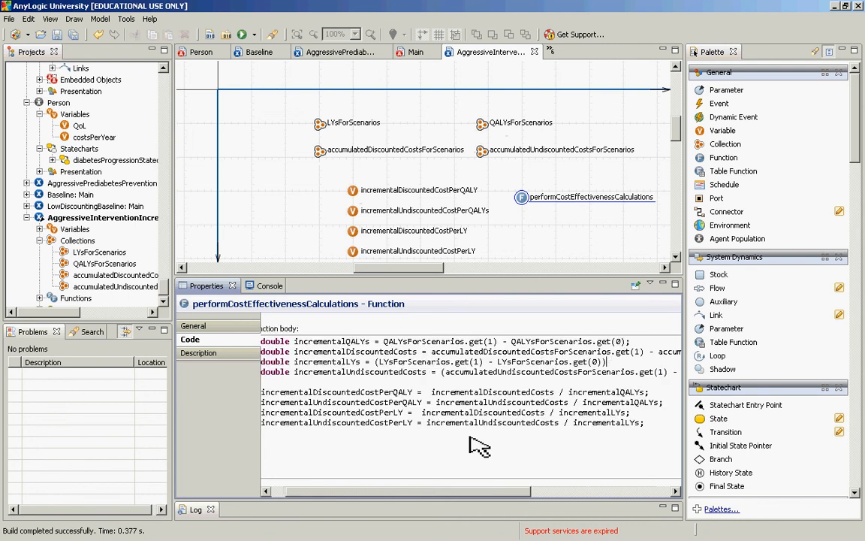
Step: Remove the outer parentheses around the difference expression in the incrementalLYs declaration
key("BackSpace")
key("ctrl+Left")
key("ctrl+Left")
key("ctrl+Left")
key("ctrl+Left")
key("ctrl+Left")
key("ctrl+Left")
key("ctrl+Left")
key("ctrl+Left")
key("ctrl+Left")
key("ctrl+Left")
key("ctrl+Left")
key("ctrl+Left")
key("ctrl+Left")
key("BackSpace")
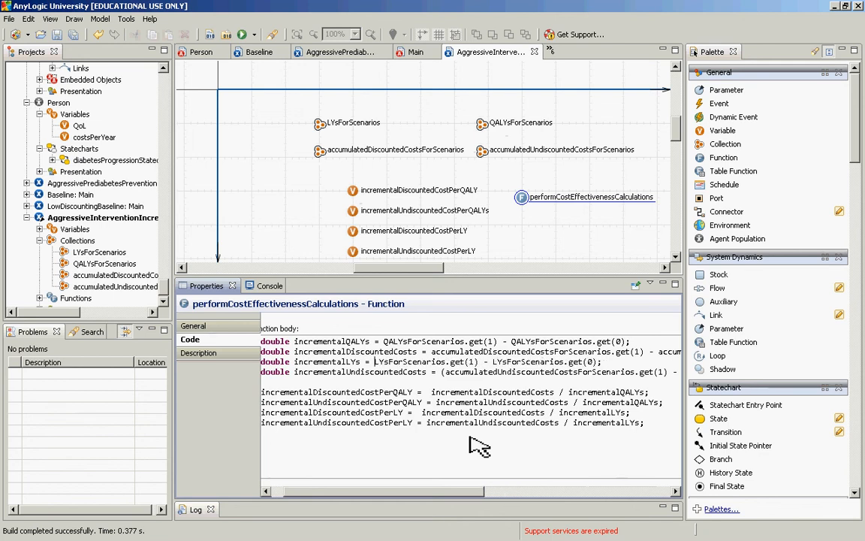
Step: Remove the outer parentheses in the incrementalUndiscountedCosts declaration and place the caret below the last statement
key("Down")
key("ctrl+Right")
key("ctrl+Right")
key("shift+Right")
key("BackSpace")
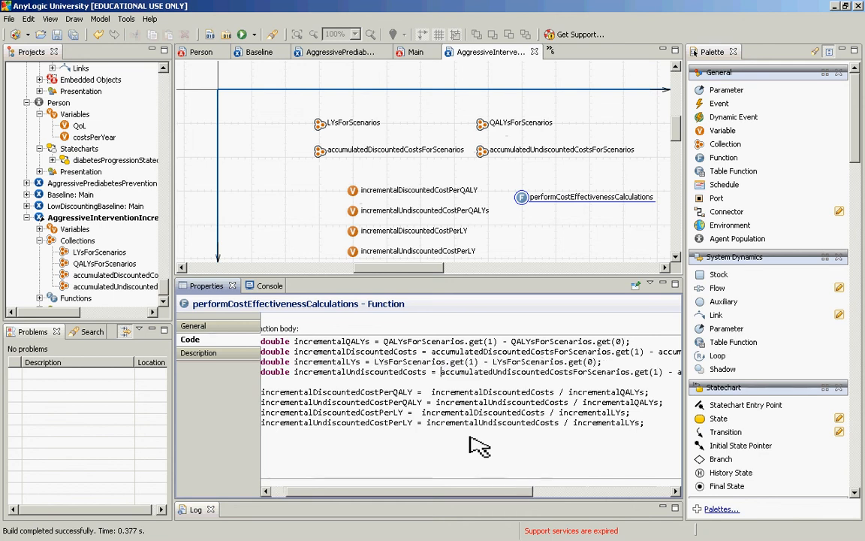
key("End")
key("Left")
key("BackSpace")
key("Home")
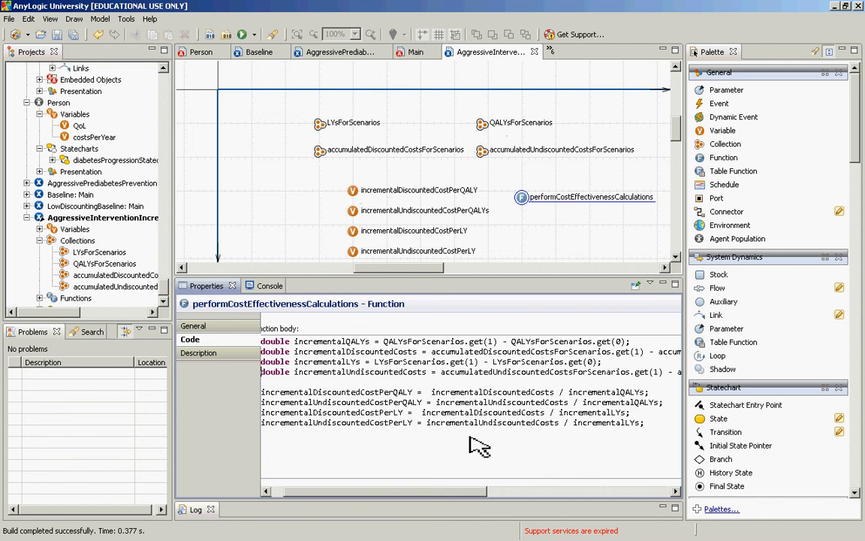
key("Down")
key("Down")
key("Down")
key("Down")
key("Down")
key("Down")
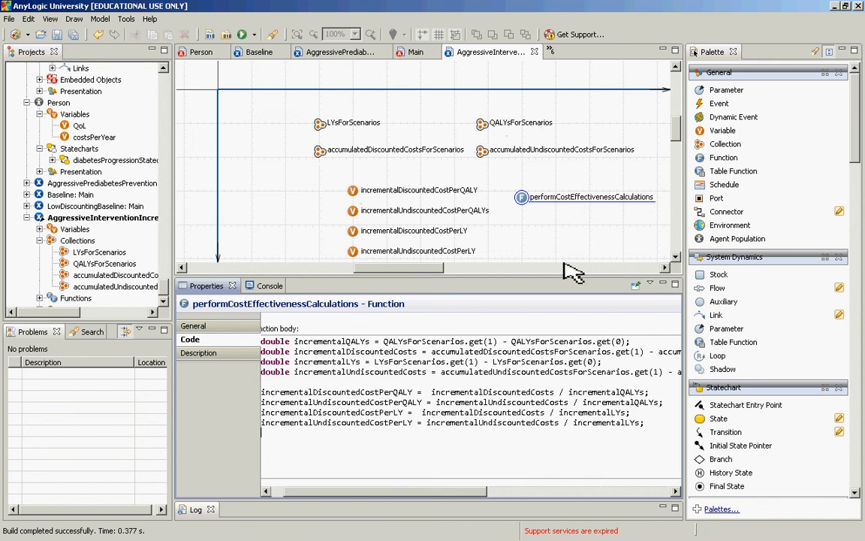
Step: Rename the incrementalUndiscountedCostPerQALYs variable as incrementalUndiscountedCostPerQALY
left_click(350, 214)
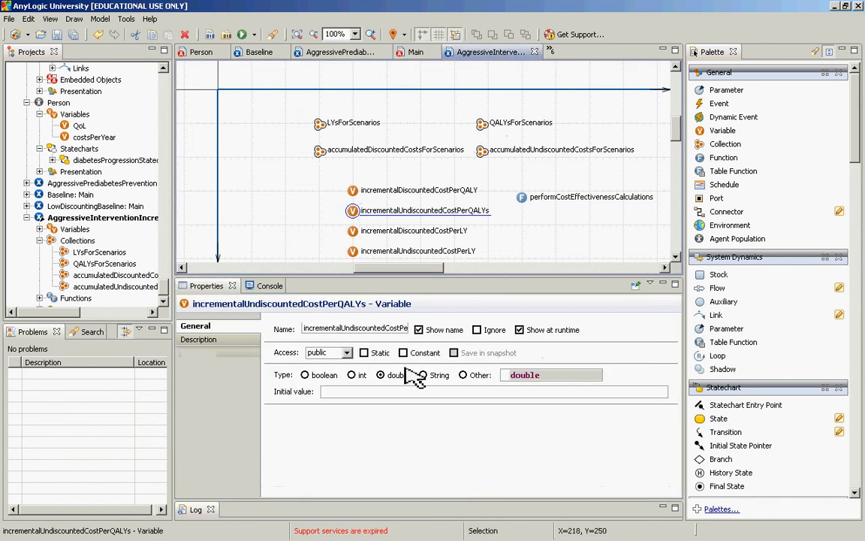
left_click(399, 330)
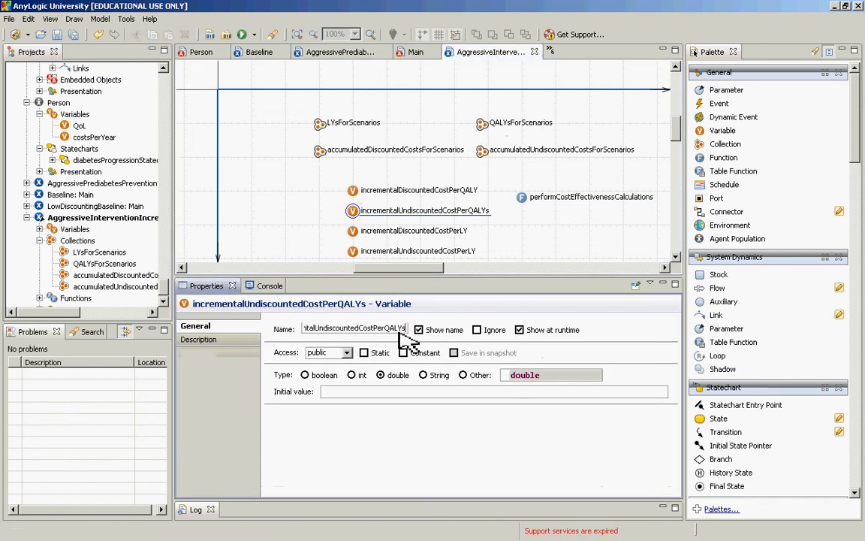
key("BackSpace")
key("Return")
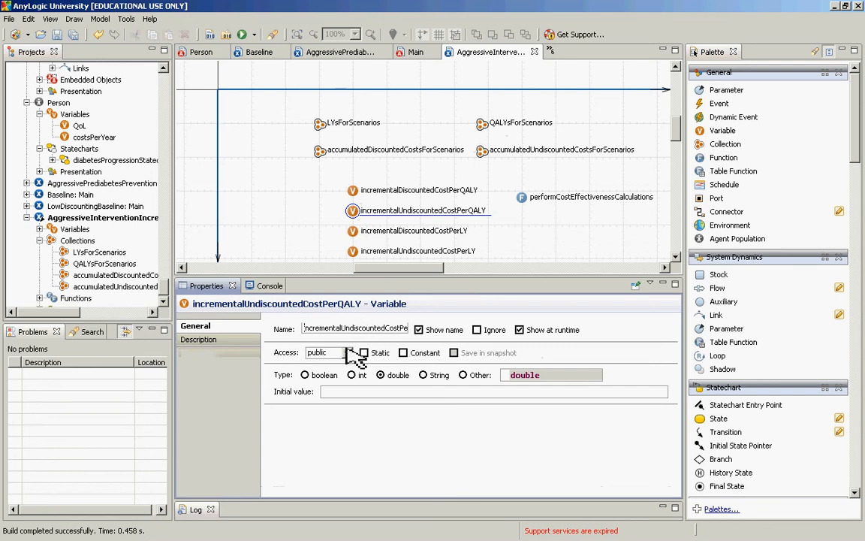
Step: Reopen the code of performCostEffectivenessCalculations and examine the full difference expressions for the discounted and undiscounted costs
left_click(522, 198)
left_click(414, 407)
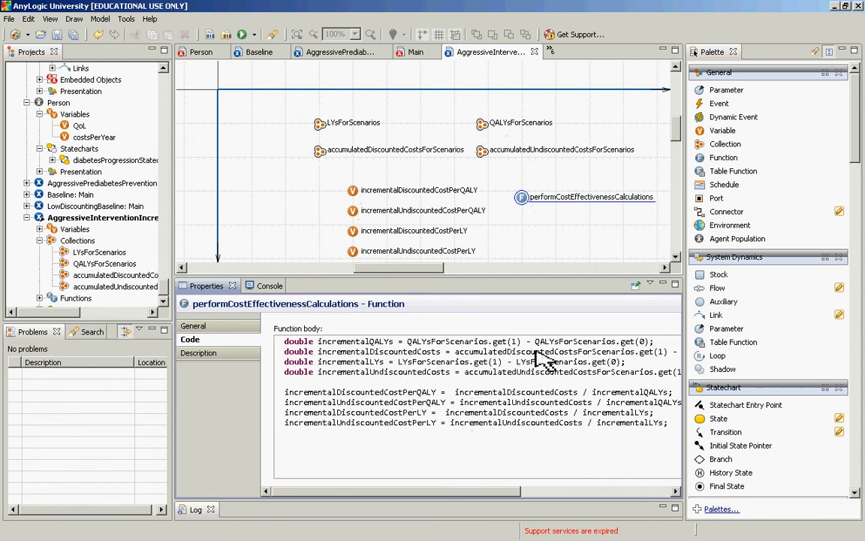
left_click(636, 352)
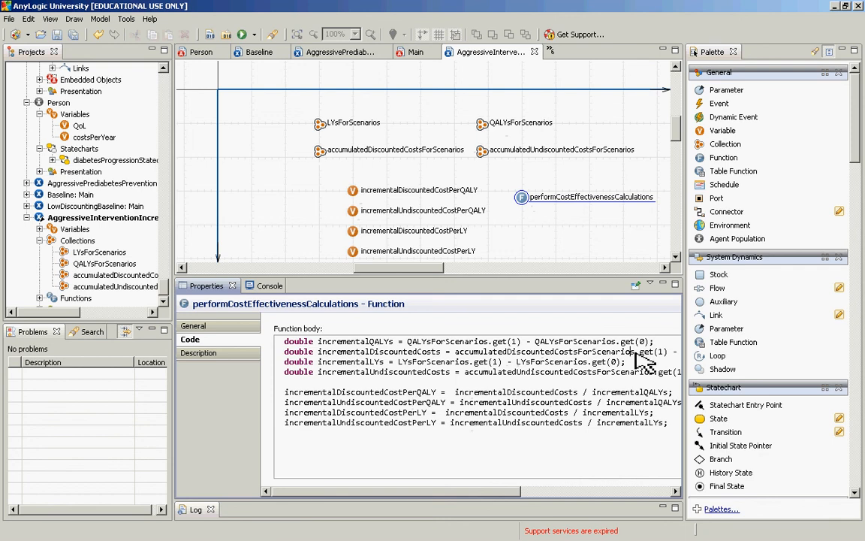
key("Right")
key("Right")
key("Right")
key("Right")
key("Right")
key("Right")
key("Right")
key("Right")
key("Right")
key("Right")
key("Right")
key("Right")
key("Right")
key("Right")
key("Right")
key("Right")
key("Right")
key("Right")
key("Right")
key("Right")
key("Right")
key("Right")
key("Right")
key("Right")
key("Right")
key("Right")
key("Right")
key("Right")
key("Right")
key("Right")
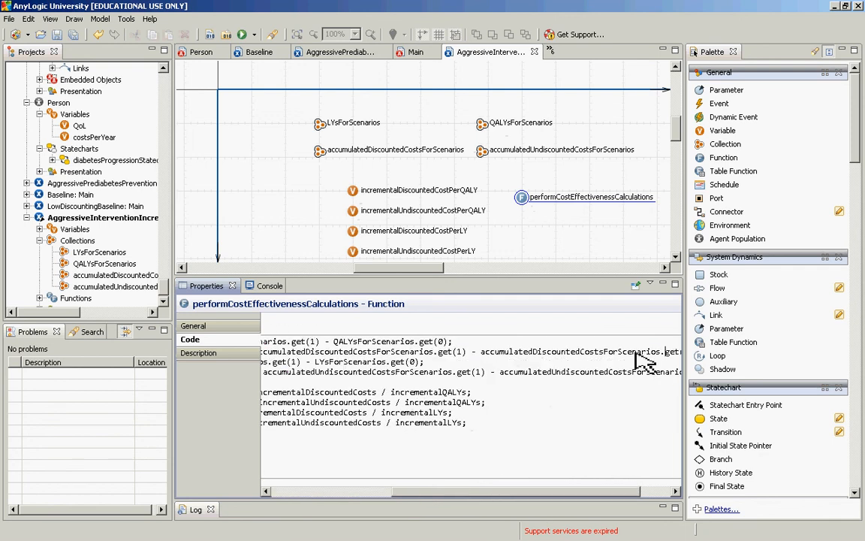
key("Home")
key("Right")
key("Down")
key("Down")
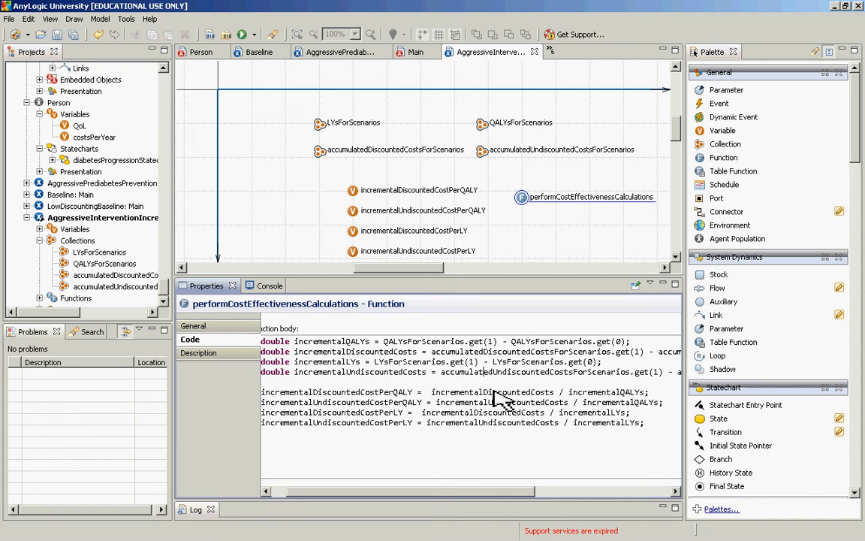
key("Right")
key("Right")
key("Right")
key("Right")
key("Right")
key("Right")
key("Right")
key("Right")
key("Right")
key("Right")
key("Right")
key("Right")
key("Right")
key("Right")
key("Right")
key("Right")
key("Right")
key("Right")
key("Right")
key("Right")
key("Right")
key("Right")
key("Right")
key("Right")
key("Right")
key("Right")
key("Right")
key("Right")
key("Right")
key("Right")
key("Right")
key("Right")
key("Right")
key("Right")
key("Right")
key("Right")
key("Right")
key("Right")
key("Right")
key("Right")
key("Down")
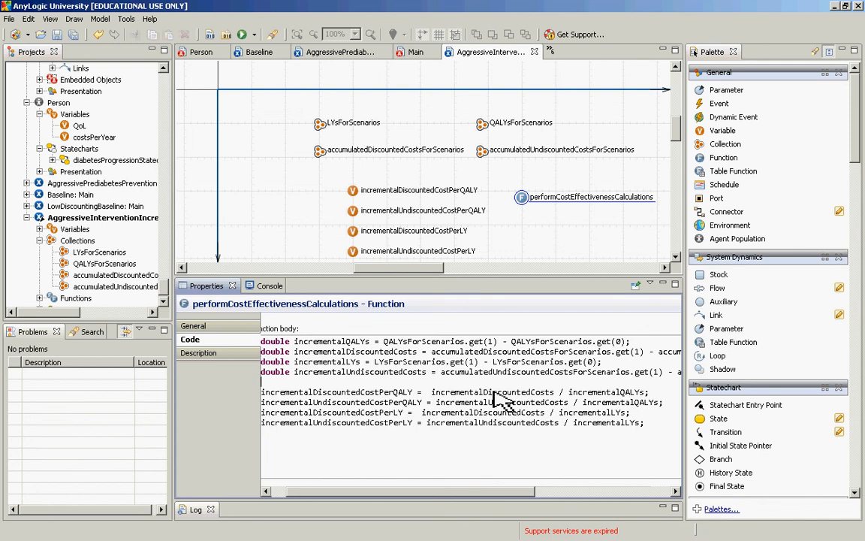
key("Left")
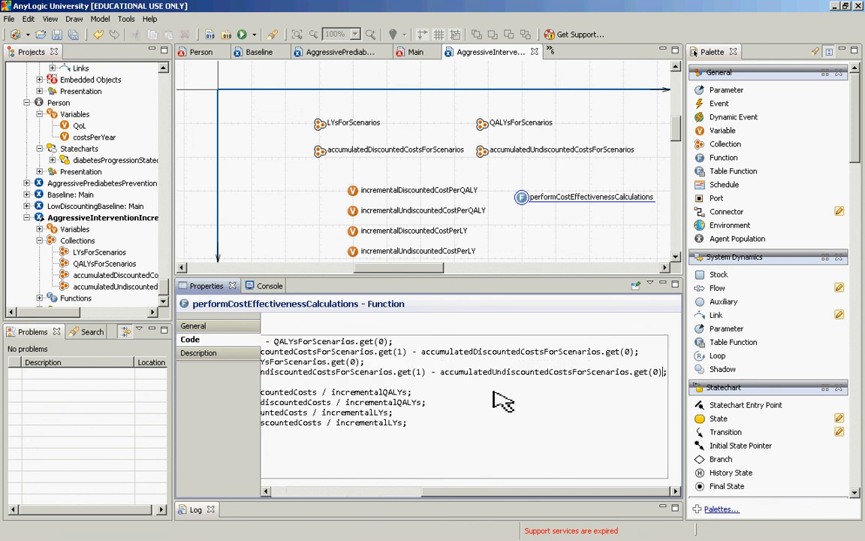
left_click(335, 368)
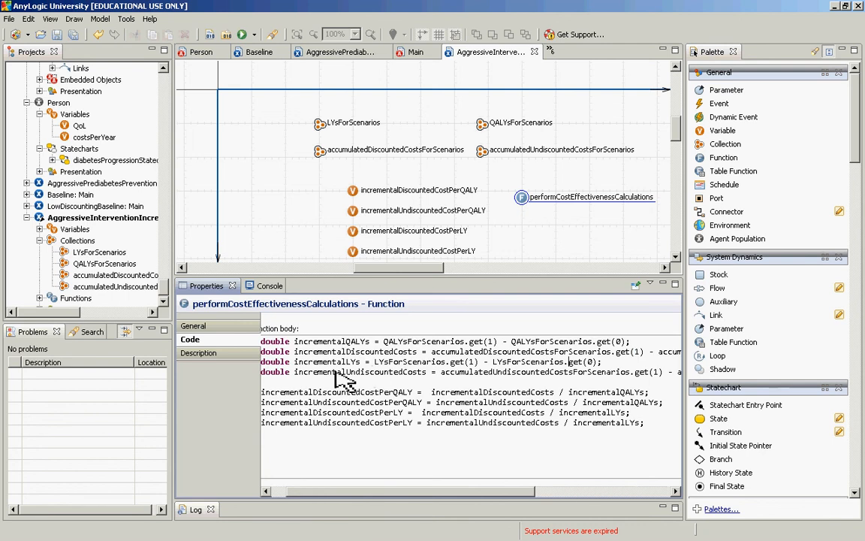
Step: Build the model with the completed performCostEffectivenessCalculations function
left_click(213, 35)
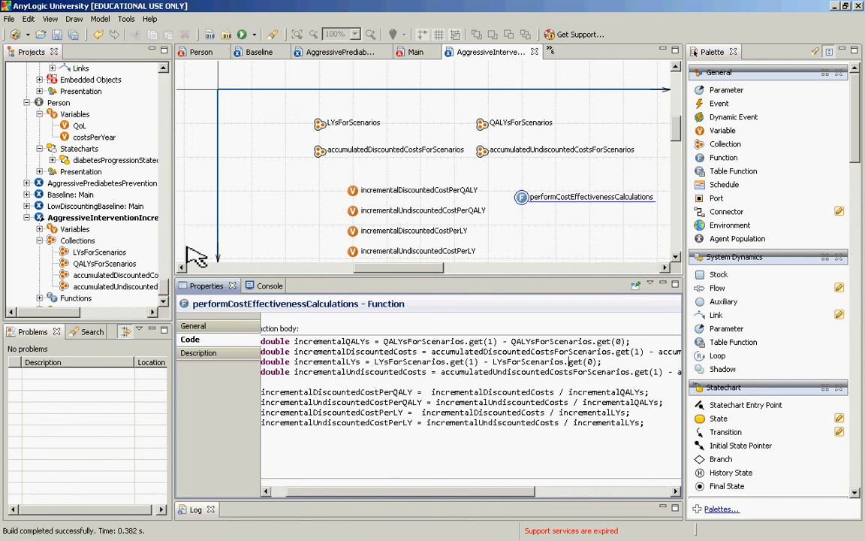
left_click_drag(173, 290, 174, 291)
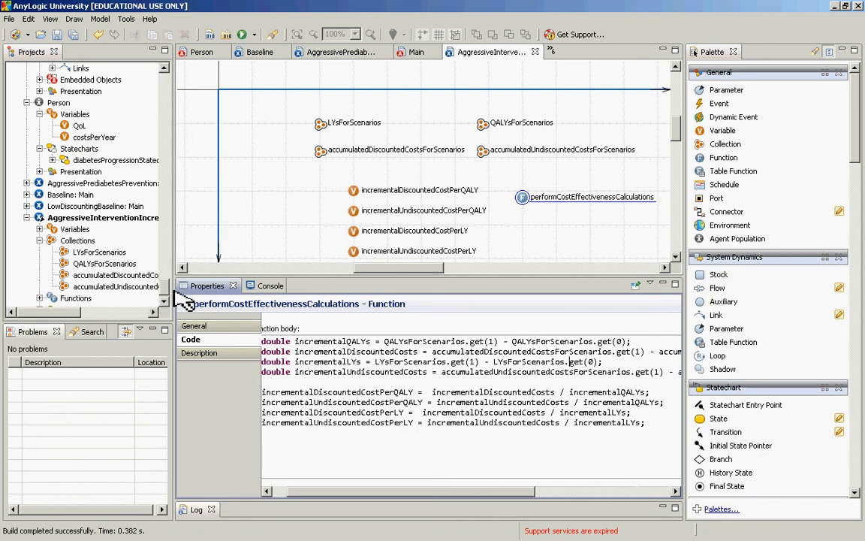
left_click(360, 261)
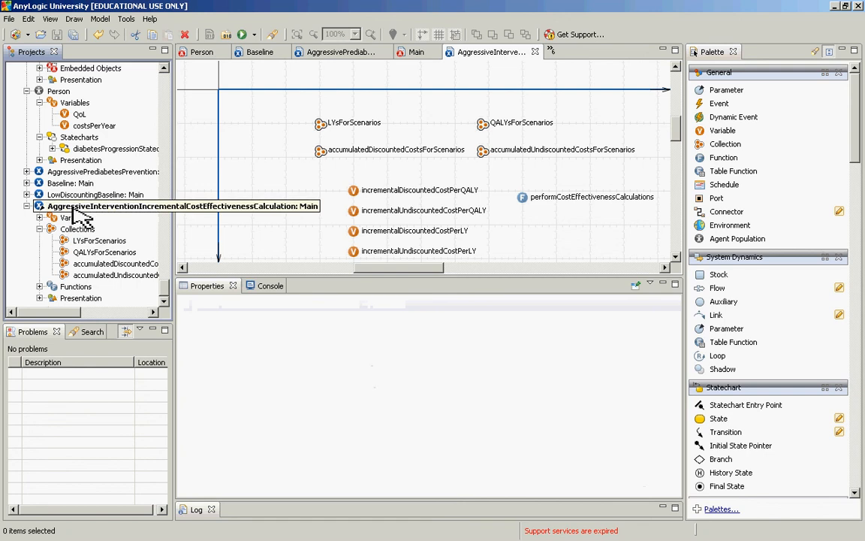
Step: Run the AggressiveInterventionIncrementalCostEffectivenessCalculation experiment until it finishes both runs, and close its window
right_click(75, 208)
left_click(94, 353)
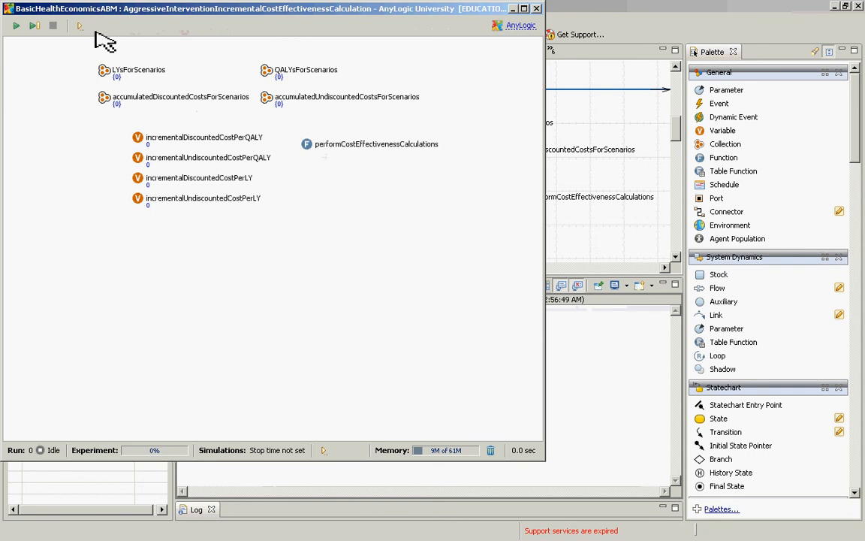
left_click(16, 26)
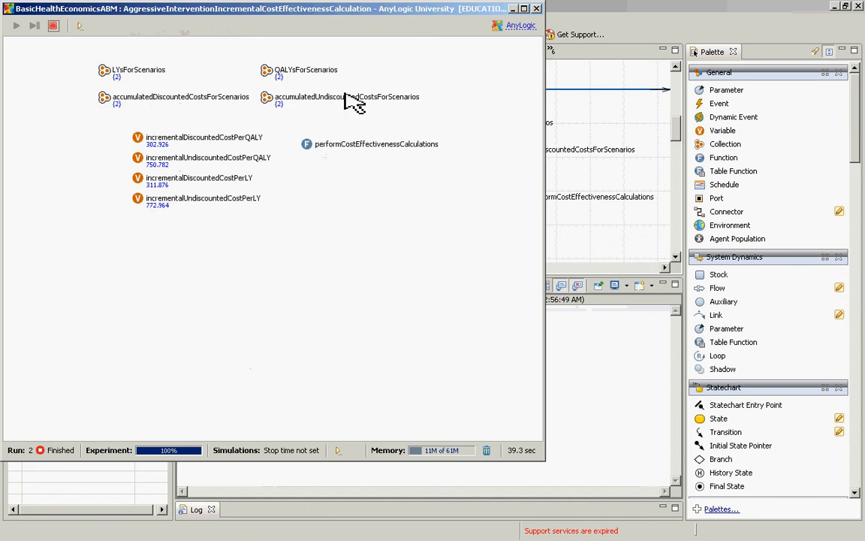
left_click(537, 8)
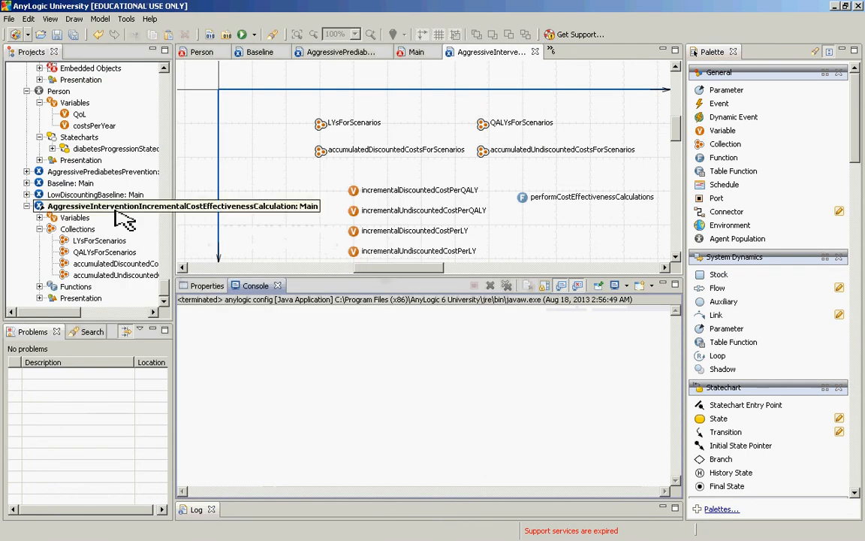
left_click_drag(165, 286, 167, 282)
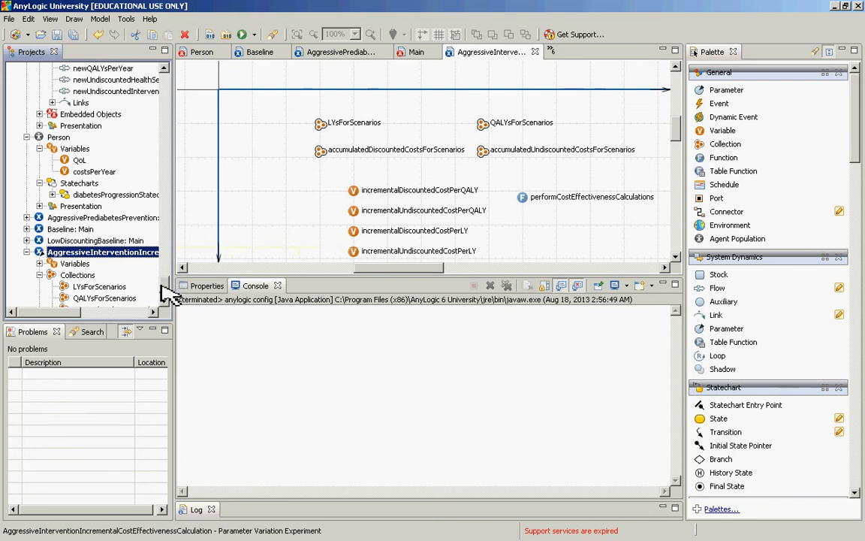
Step: Open the Main class of BasicHealthEconomicsABM and examine its QALYs and LYs stocks and flows
scroll(170, 284, "up", 7)
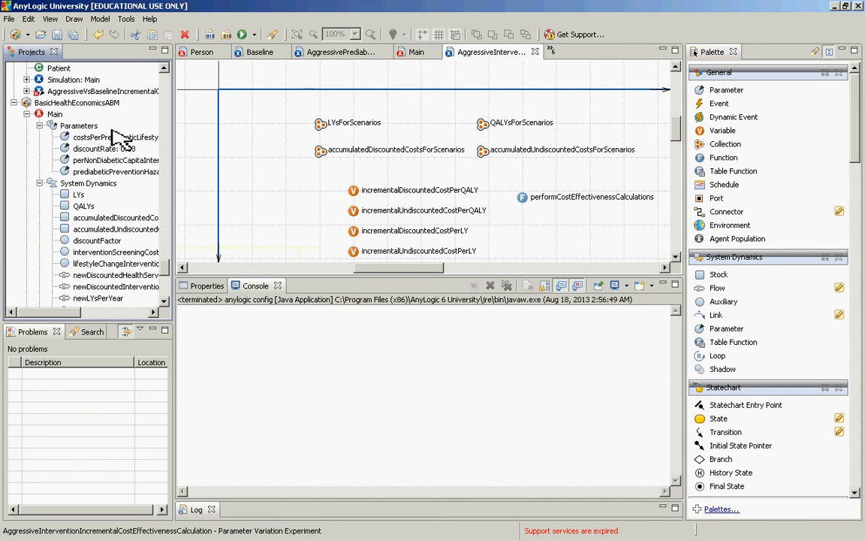
double_click(54, 113)
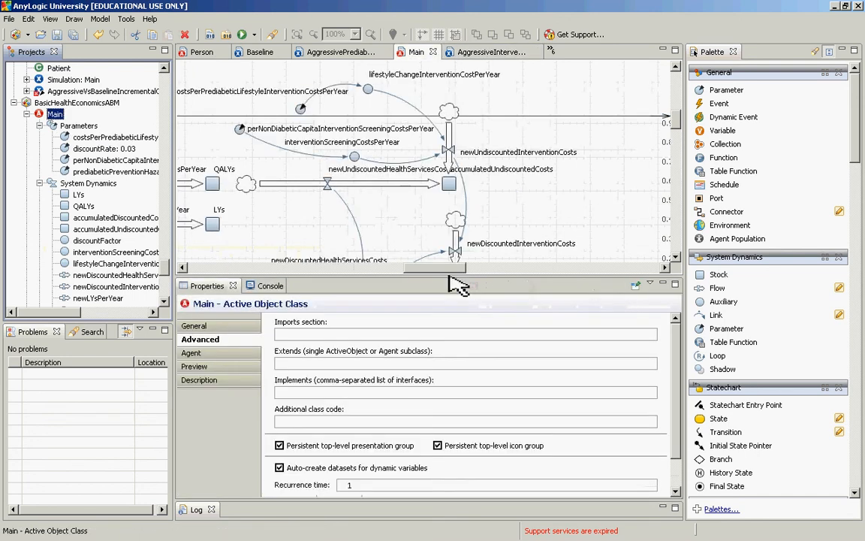
left_click_drag(440, 269, 389, 275)
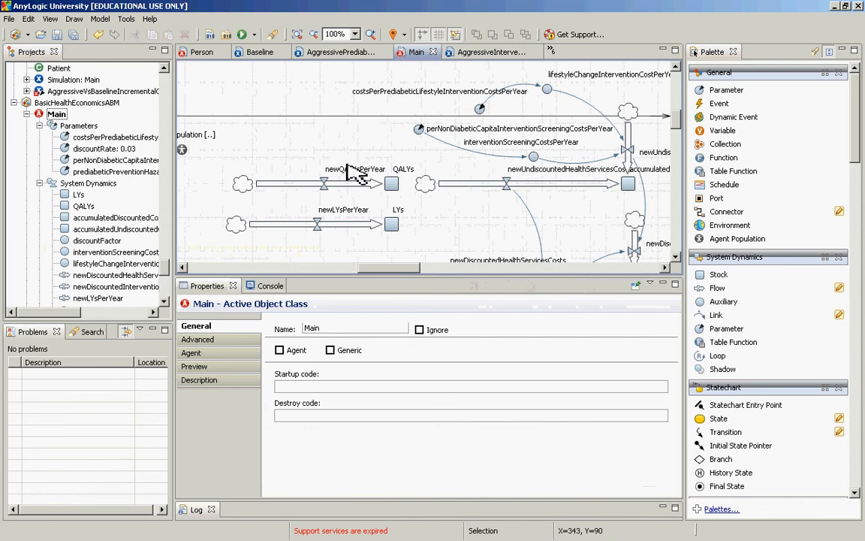
Step: Reopen the AggressiveInterventionIncrementalCostEffectivenessCalculation experiment and review its collections, incremental cost variables and number of runs
left_click_drag(166, 266, 164, 295)
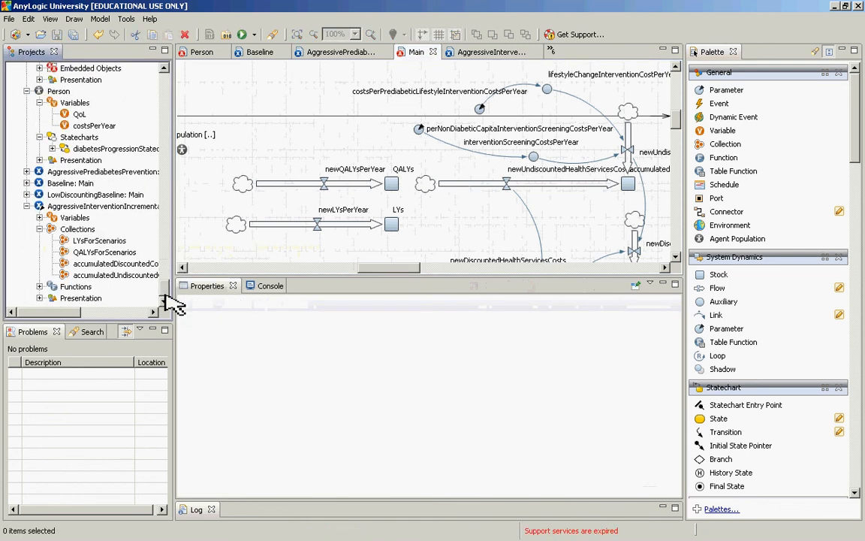
left_click(76, 218)
double_click(38, 208)
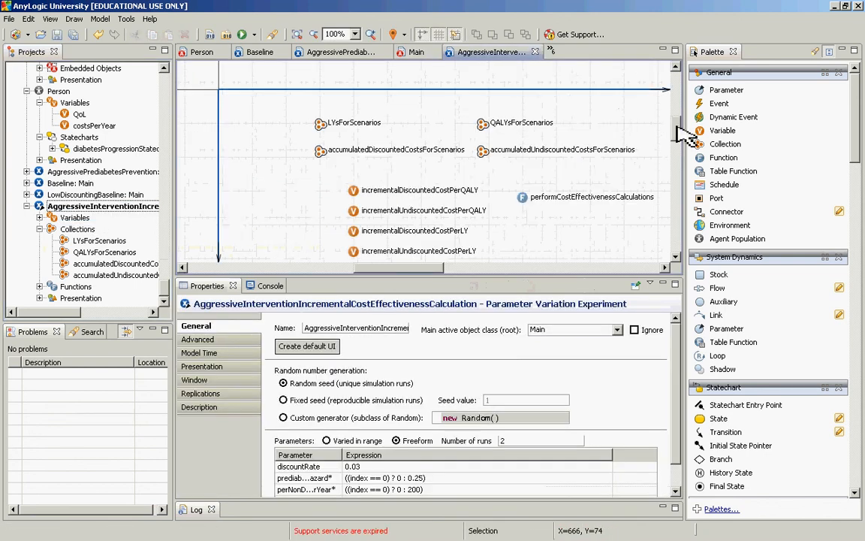
left_click_drag(676, 122, 676, 130)
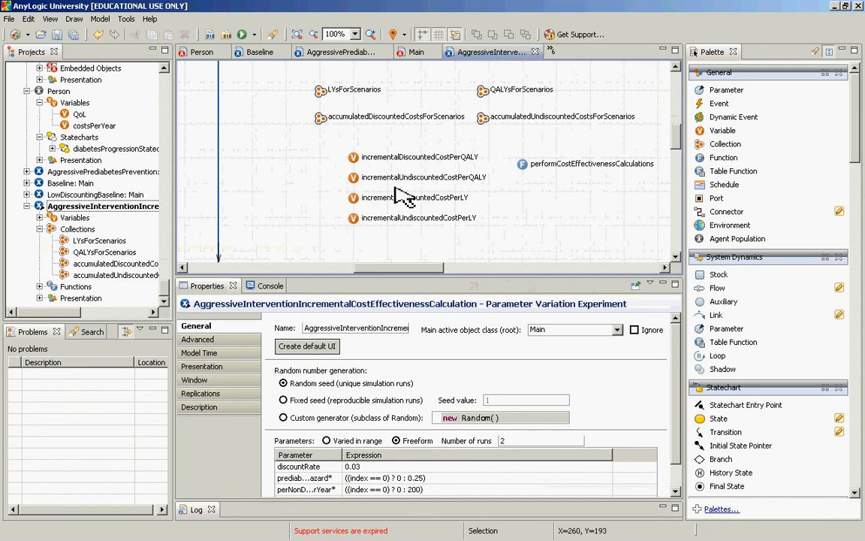
left_click_drag(531, 443, 487, 444)
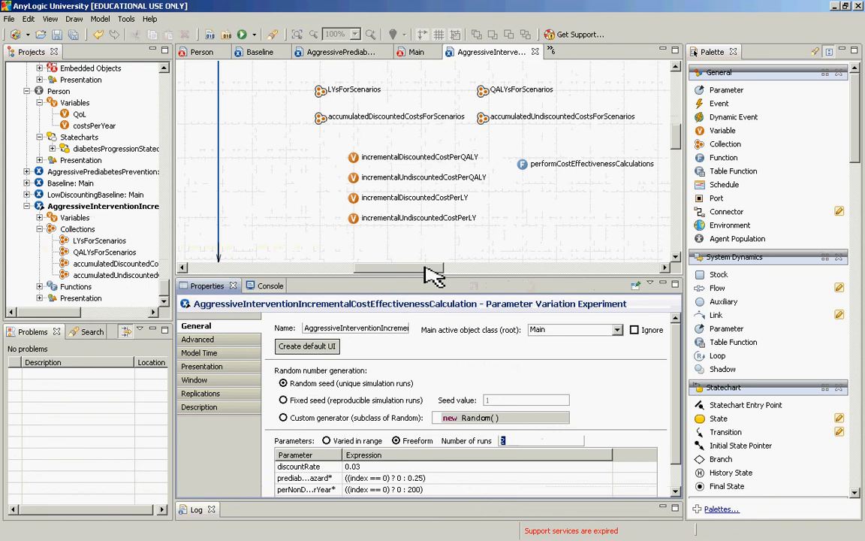
Step: Examine the experiment's advanced code run after each simulation run and after each iteration, including the getMaximumIterations condition
left_click(230, 339)
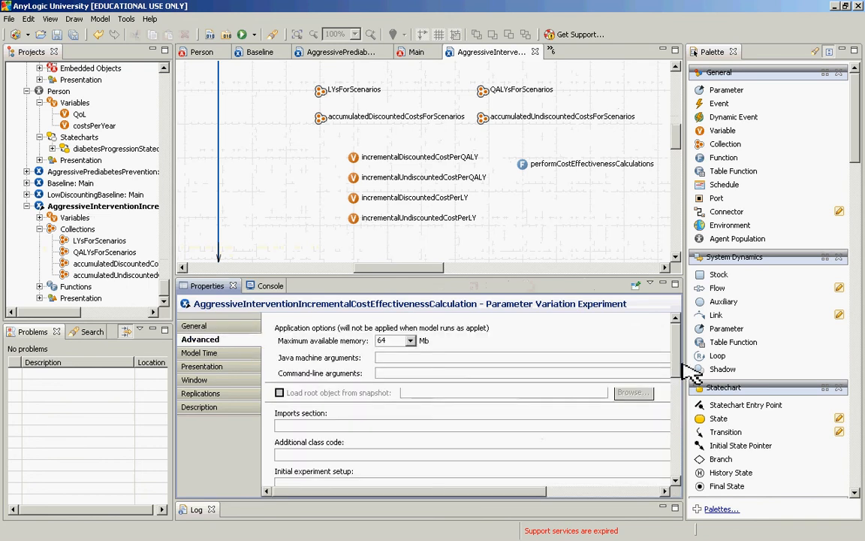
left_click_drag(676, 359, 674, 402)
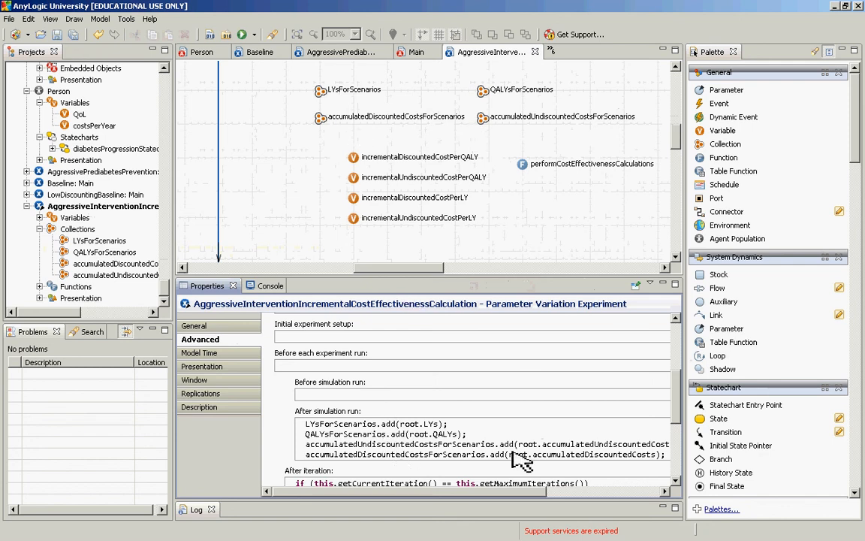
scroll(681, 422, "down", 3)
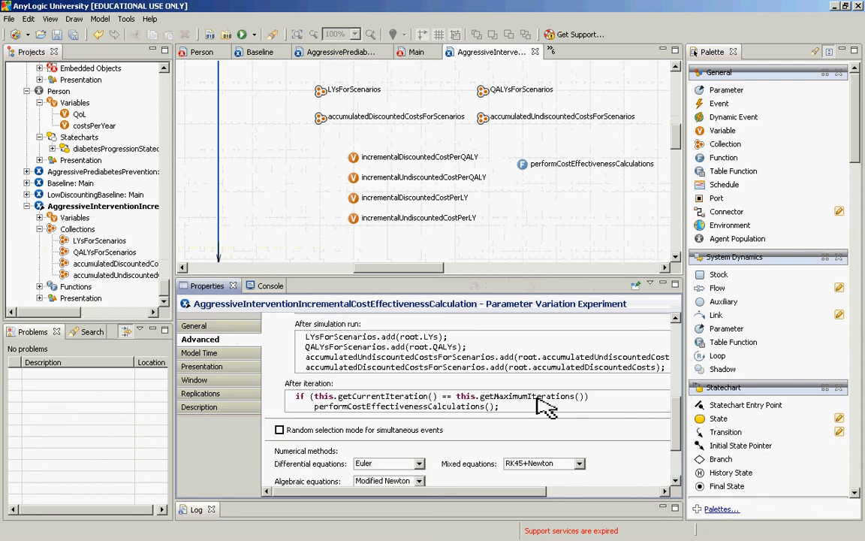
left_click_drag(637, 397, 293, 396)
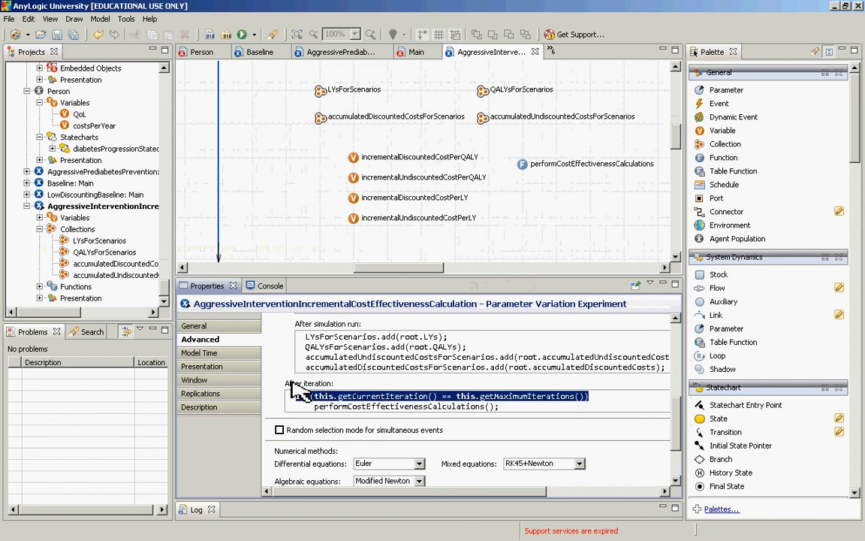
Step: Review the function body of performCostEffectivenessCalculations and build the model again
left_click(525, 165)
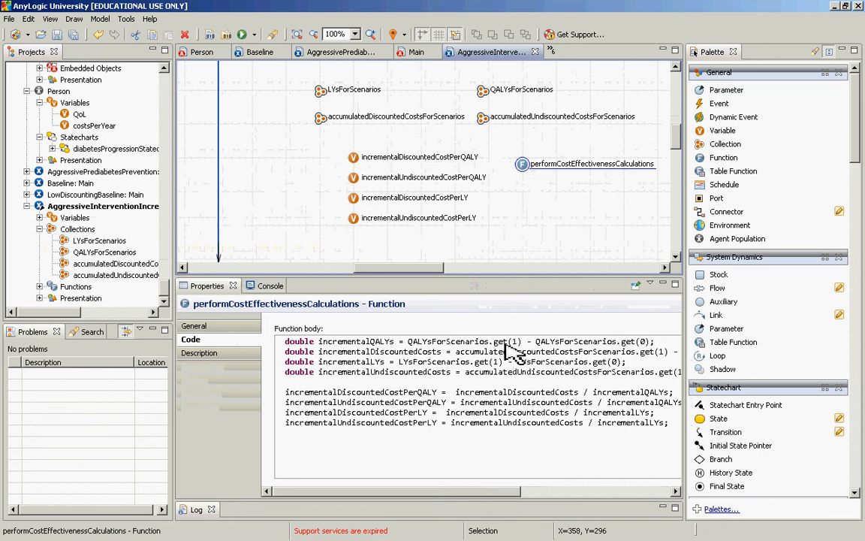
left_click_drag(466, 342, 409, 344)
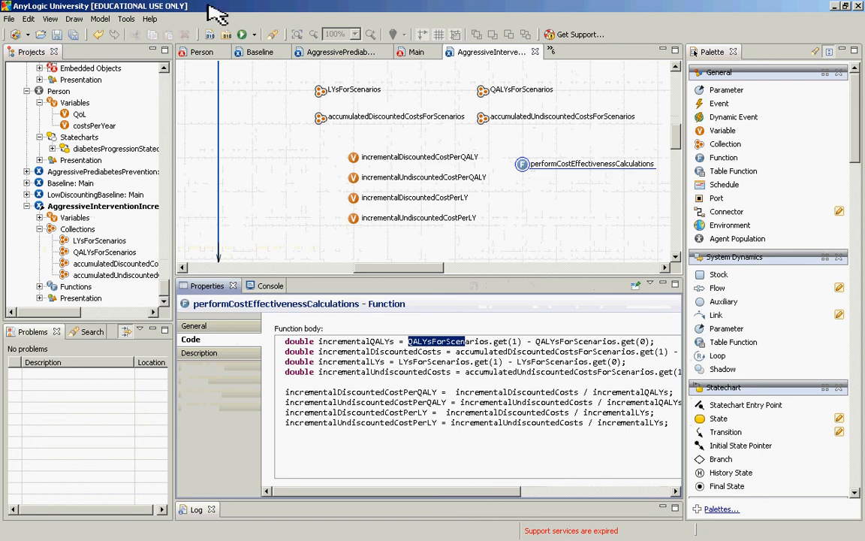
left_click(211, 34)
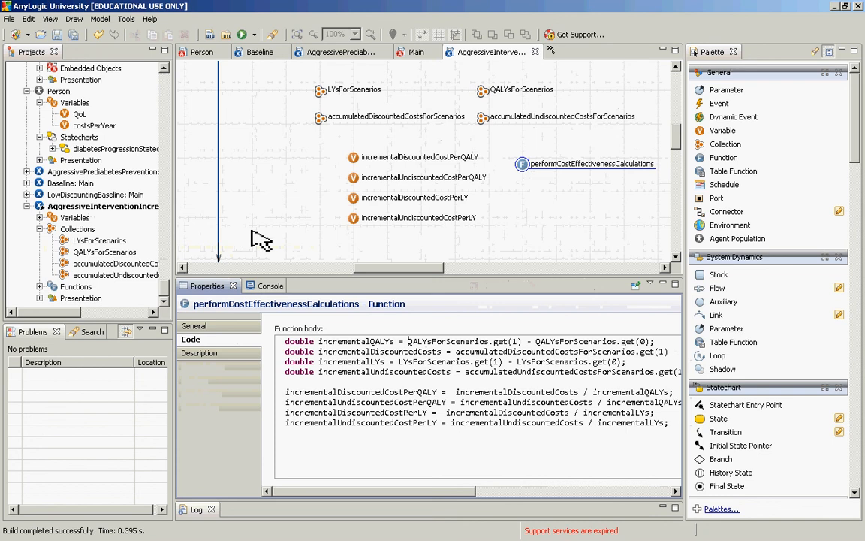
left_click(163, 68)
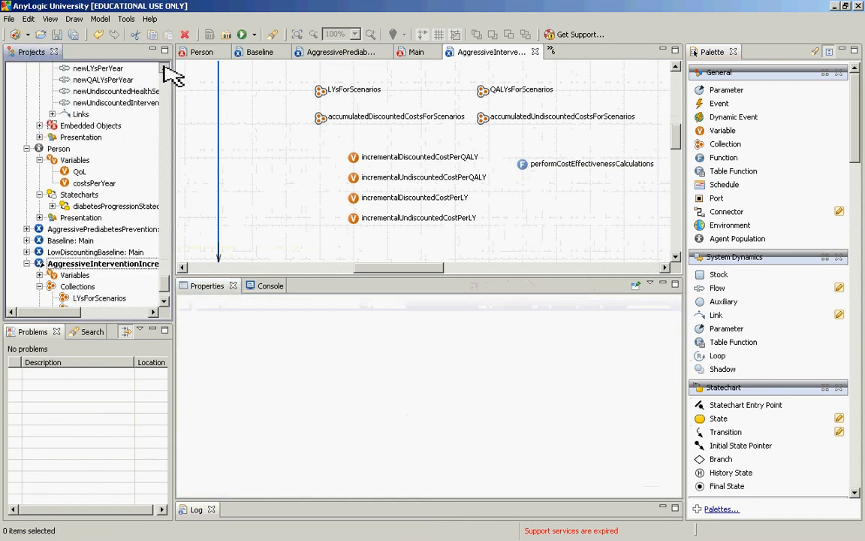
scroll(166, 69, "up", 5)
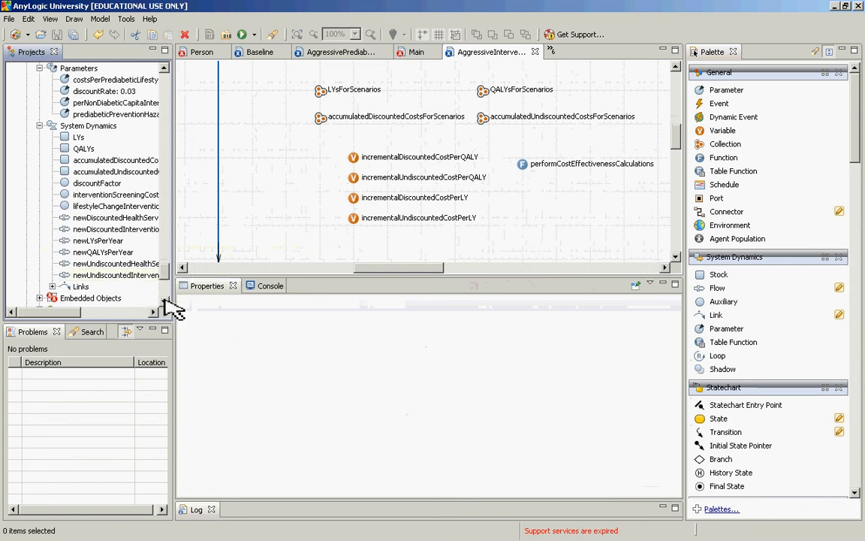
left_click(165, 301)
left_click(164, 301)
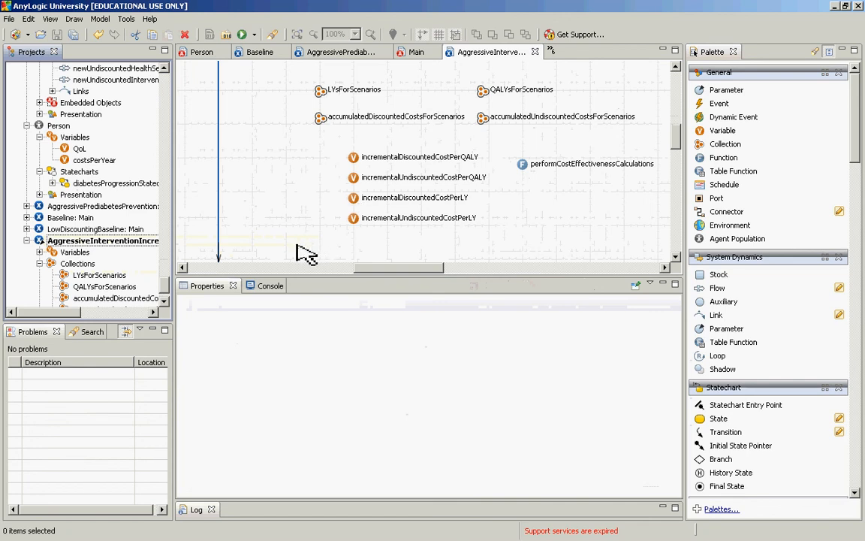
scroll(170, 197, "up", 7)
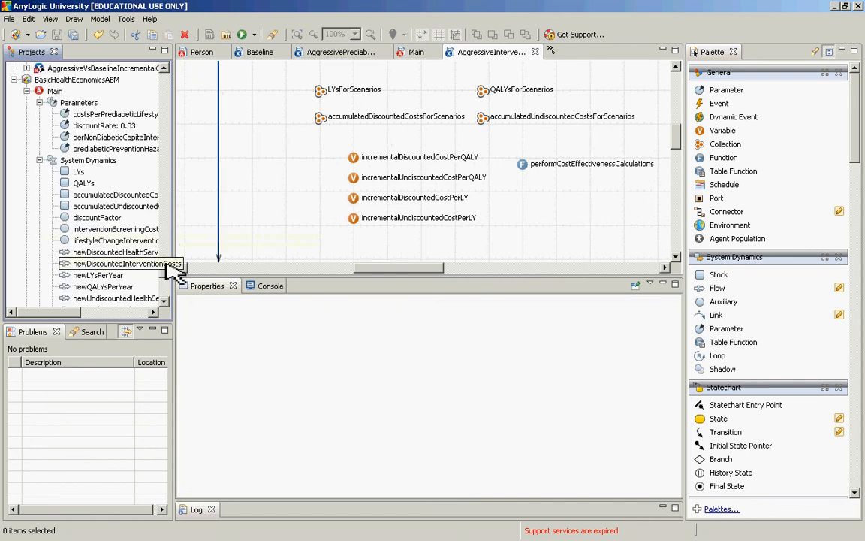
Step: Open the Person class and inspect the rate of the statechart transition from Prediabetic back to Normoglycemic
scroll(163, 286, "down", 7)
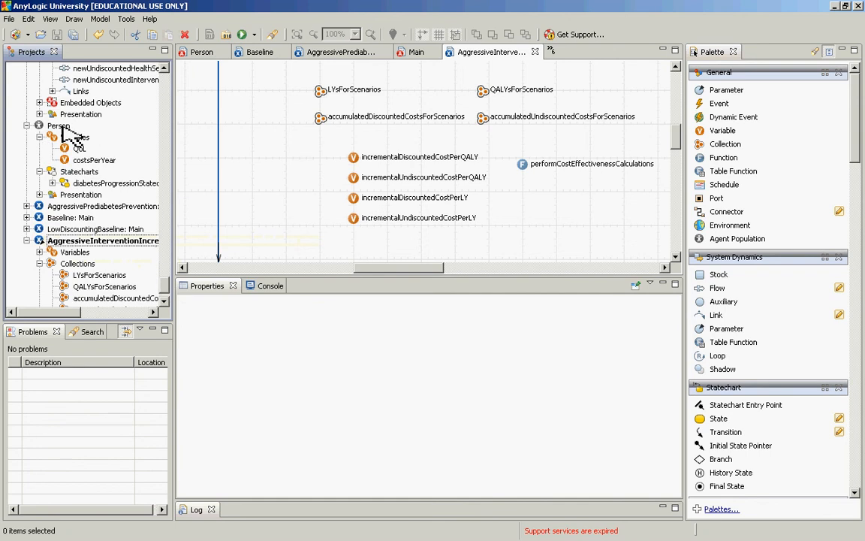
double_click(64, 126)
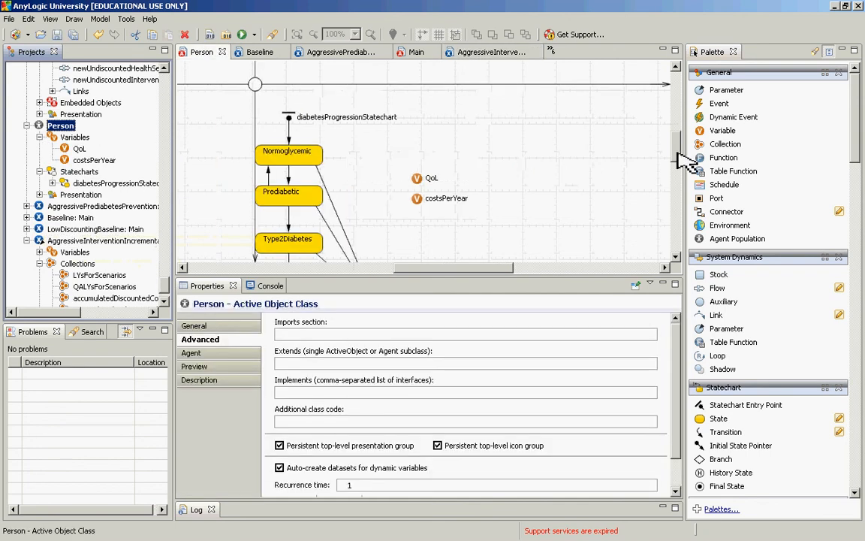
left_click_drag(679, 154, 680, 178)
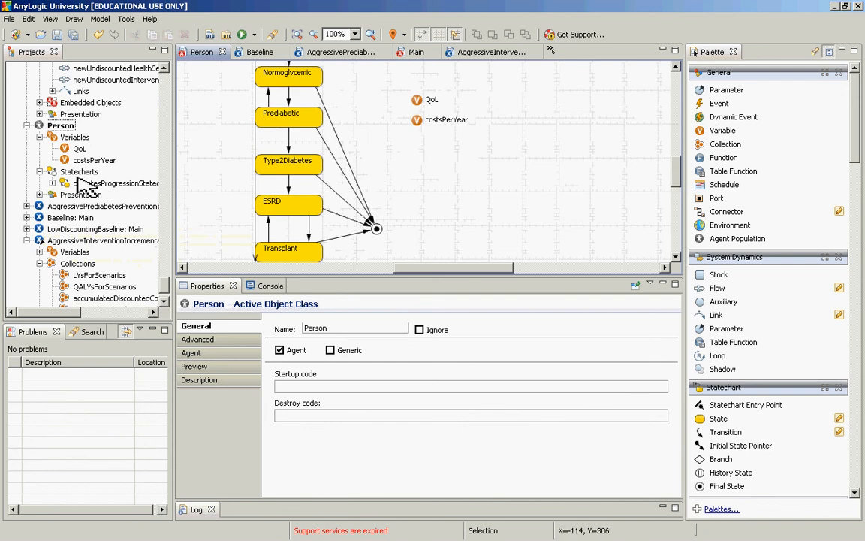
left_click(269, 95)
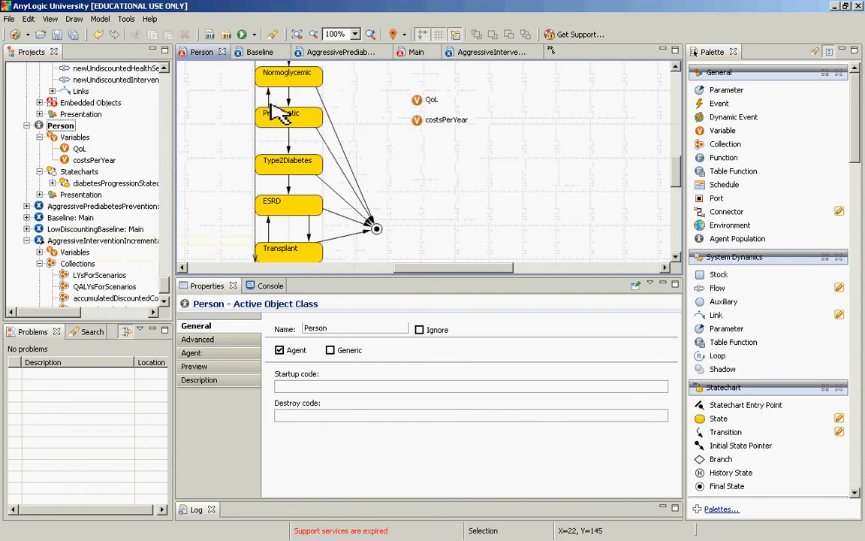
Step: Reopen the Main class of BasicHealthEconomicsABM and examine the screening and lifestyle intervention cost parameters feeding the accumulated cost stocks
left_click(165, 69)
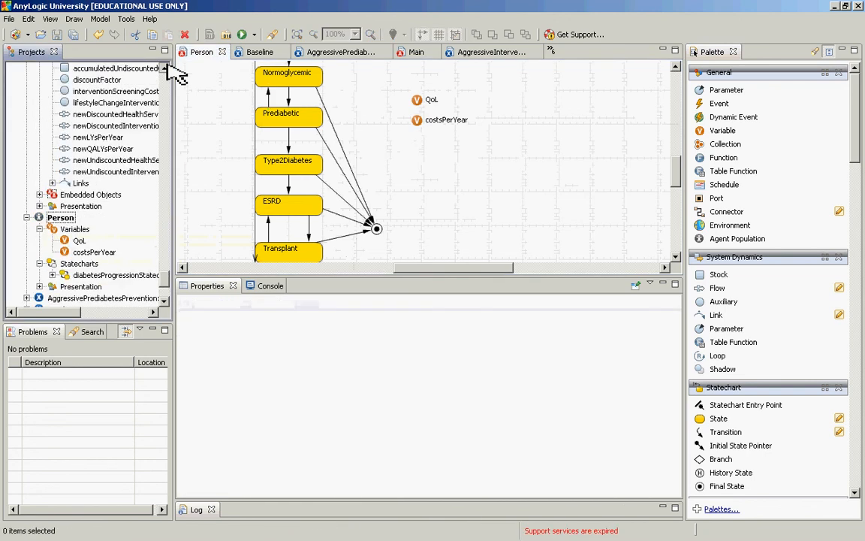
left_click(165, 68)
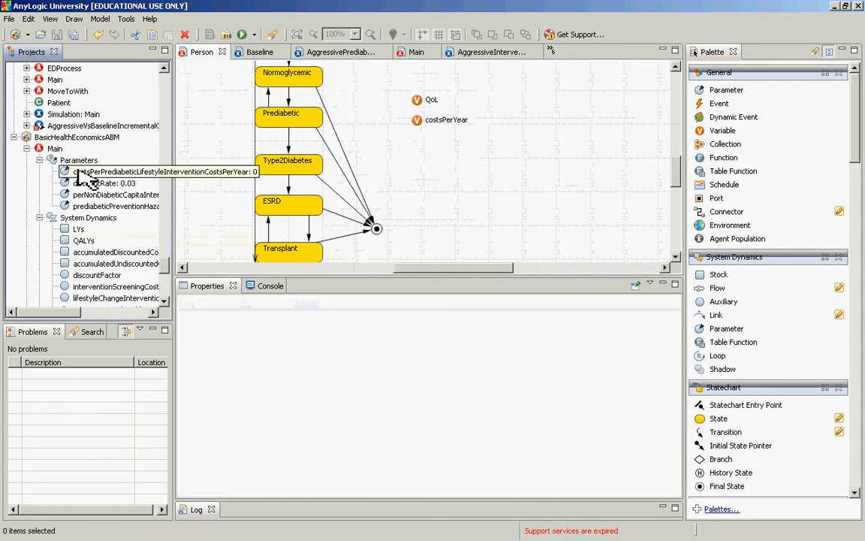
double_click(56, 148)
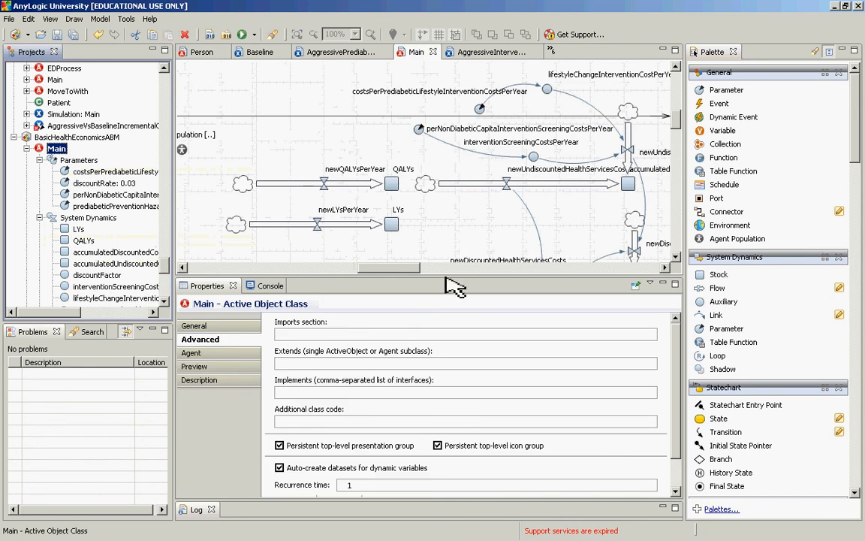
left_click_drag(391, 274, 418, 278)
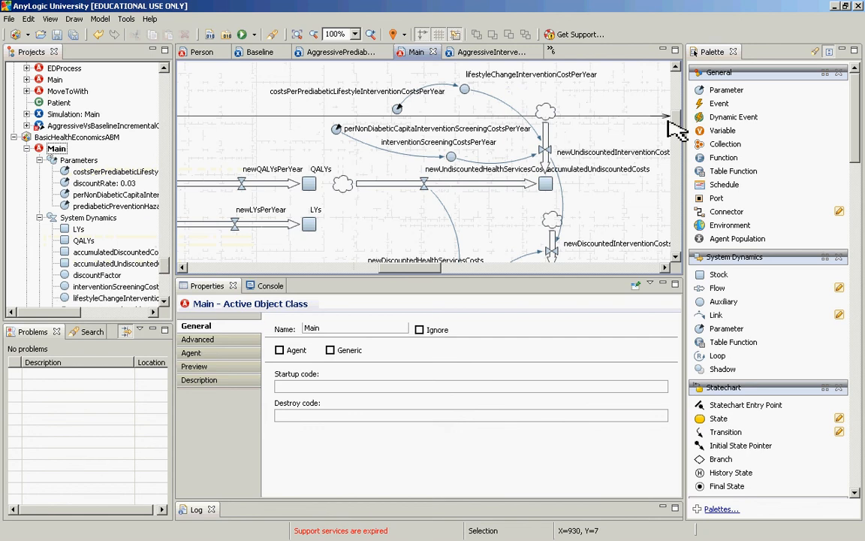
scroll(676, 122, "down", 1)
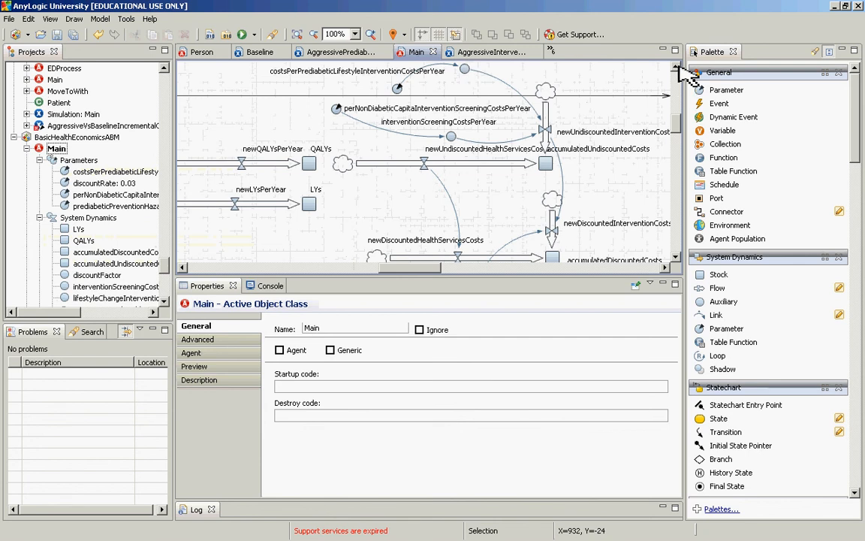
left_click(676, 68)
scroll(680, 73, "up", 1)
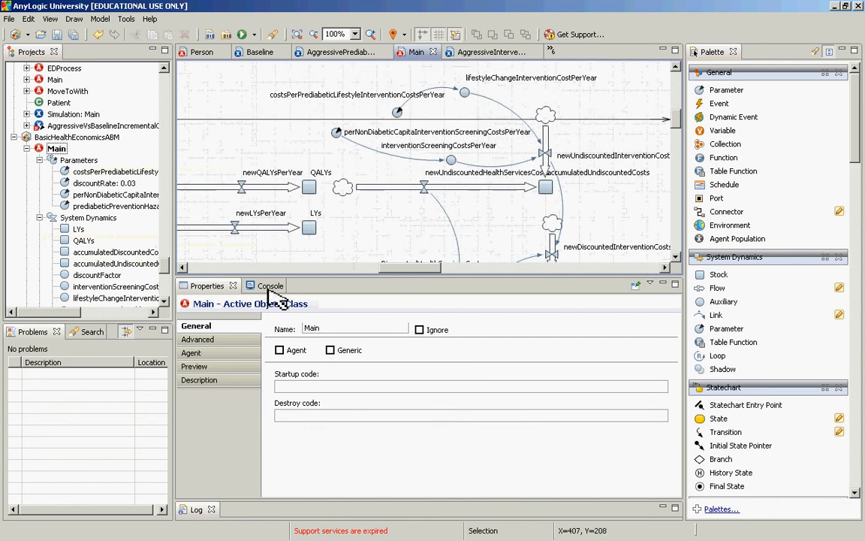
key("alt+Tab")
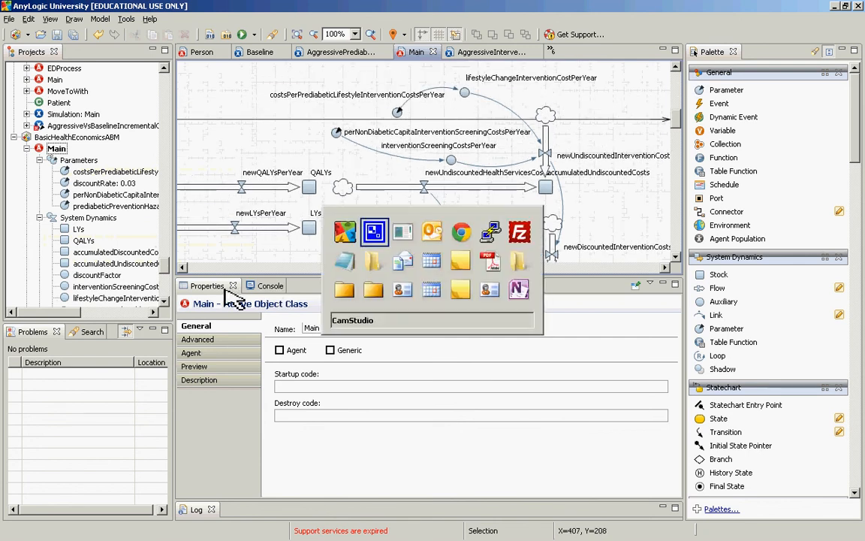